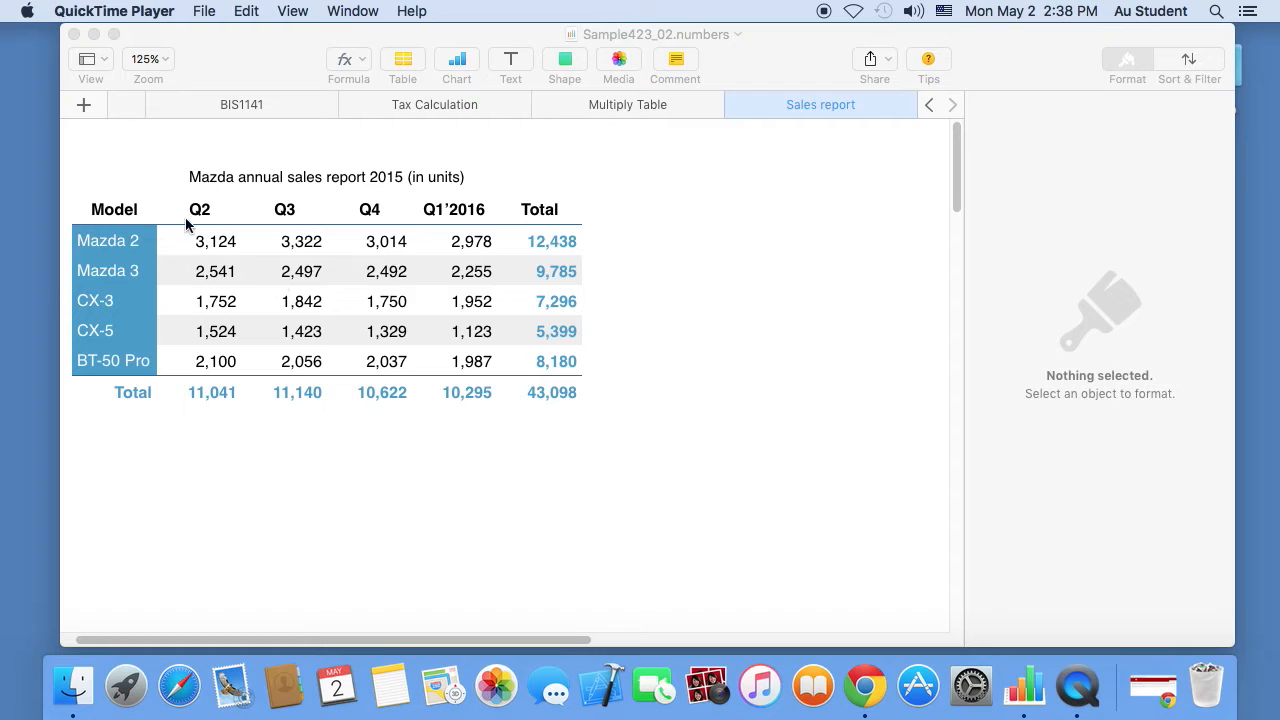
# - Inspect individual sales figures in the Mazda table, such as the Mazda 3 Q4 value 2,492
pyautogui.click(208, 243)
pyautogui.click(368, 323)
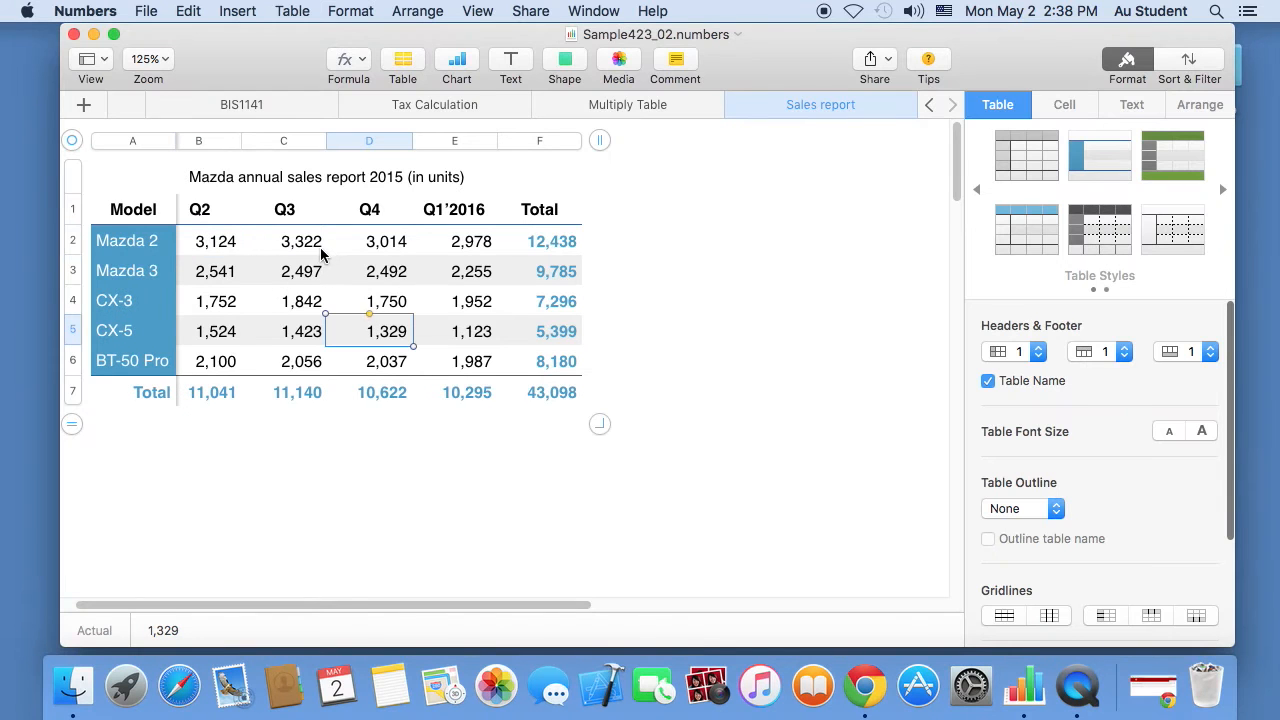
pyautogui.click(351, 308)
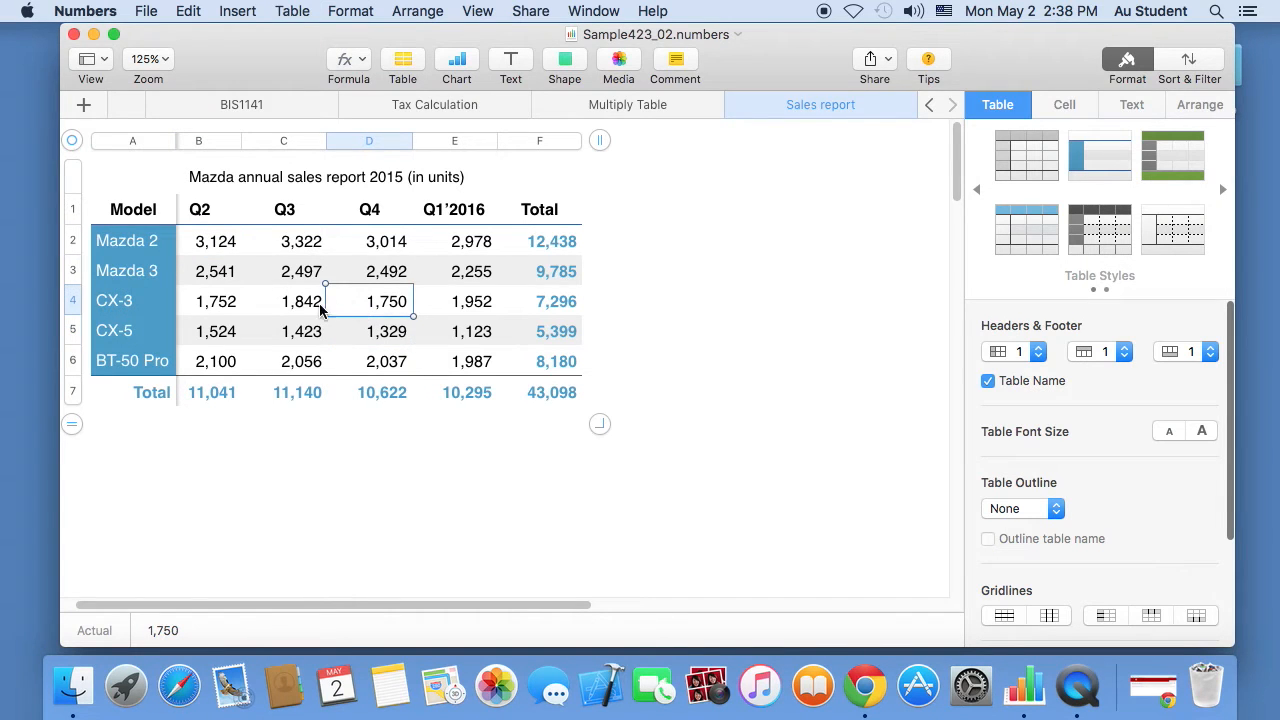
pyautogui.click(210, 279)
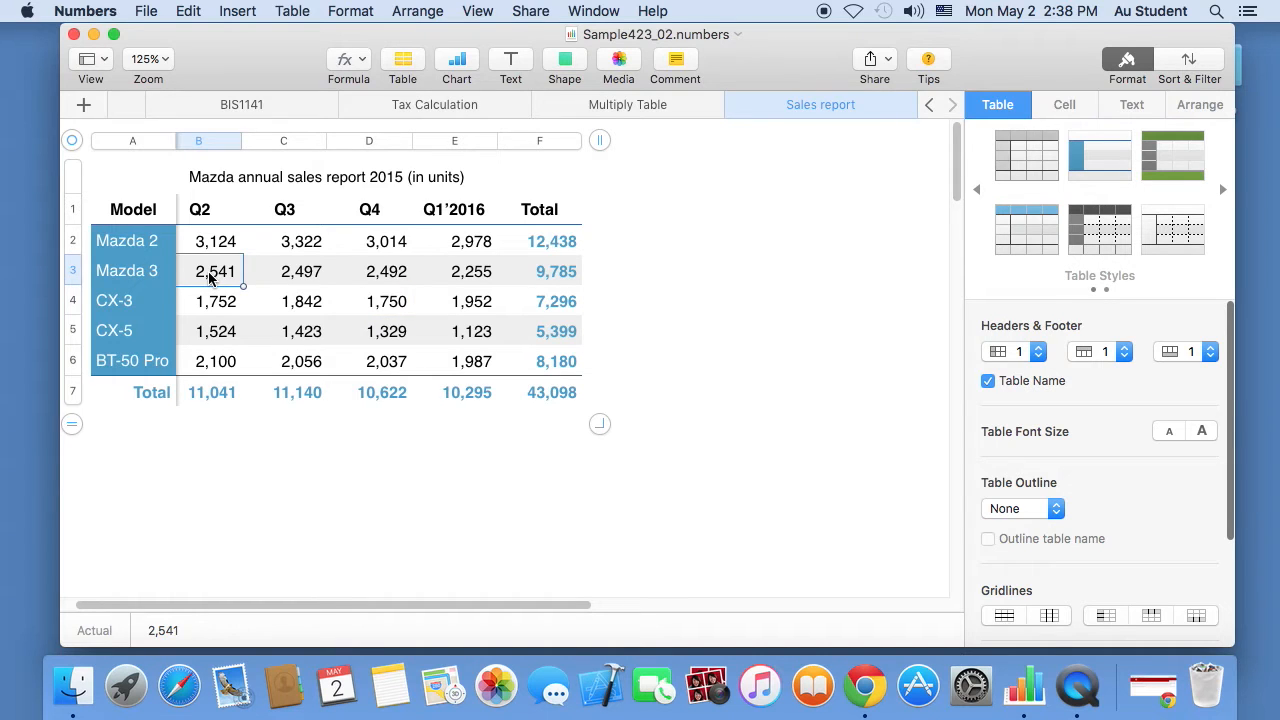
pyautogui.press('Left')
pyautogui.press('Right')
pyautogui.press('Right')
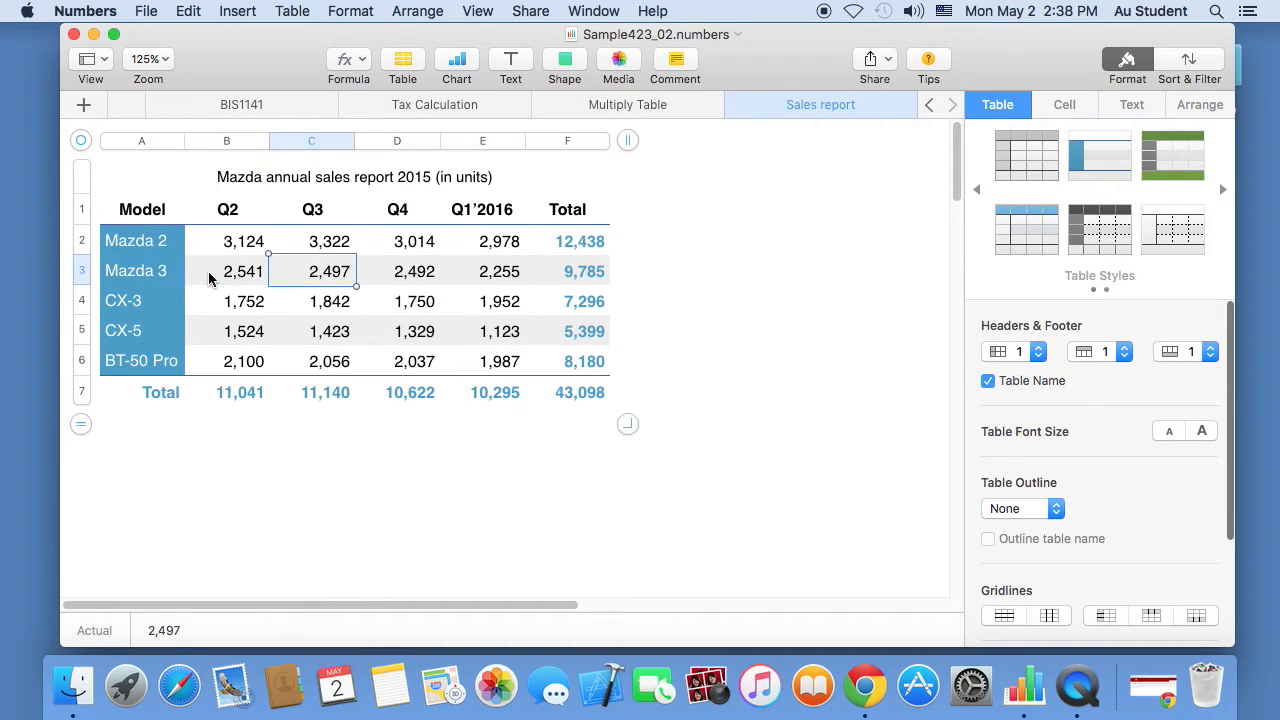
pyautogui.press('Left')
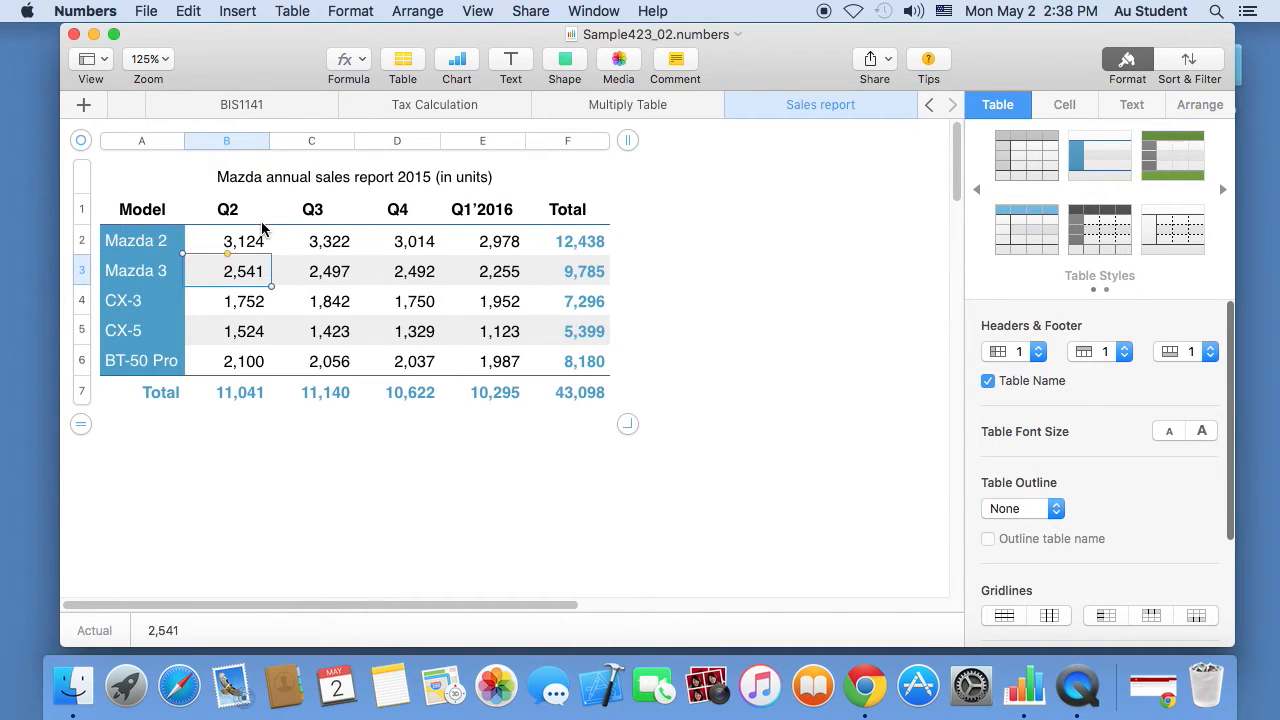
pyautogui.click(423, 277)
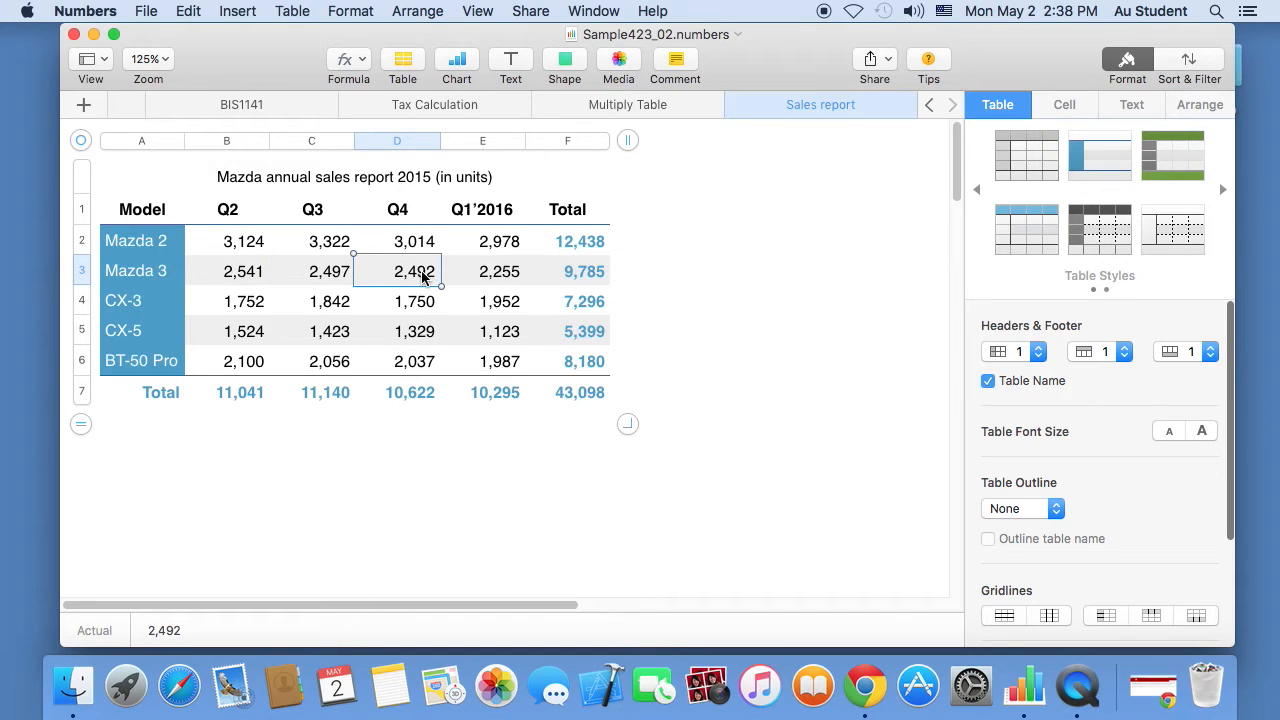
# - Try several range selections, ending with the quarterly figures B2:E6 selected
pyautogui.moveTo(232, 243); pyautogui.dragTo(519, 368)
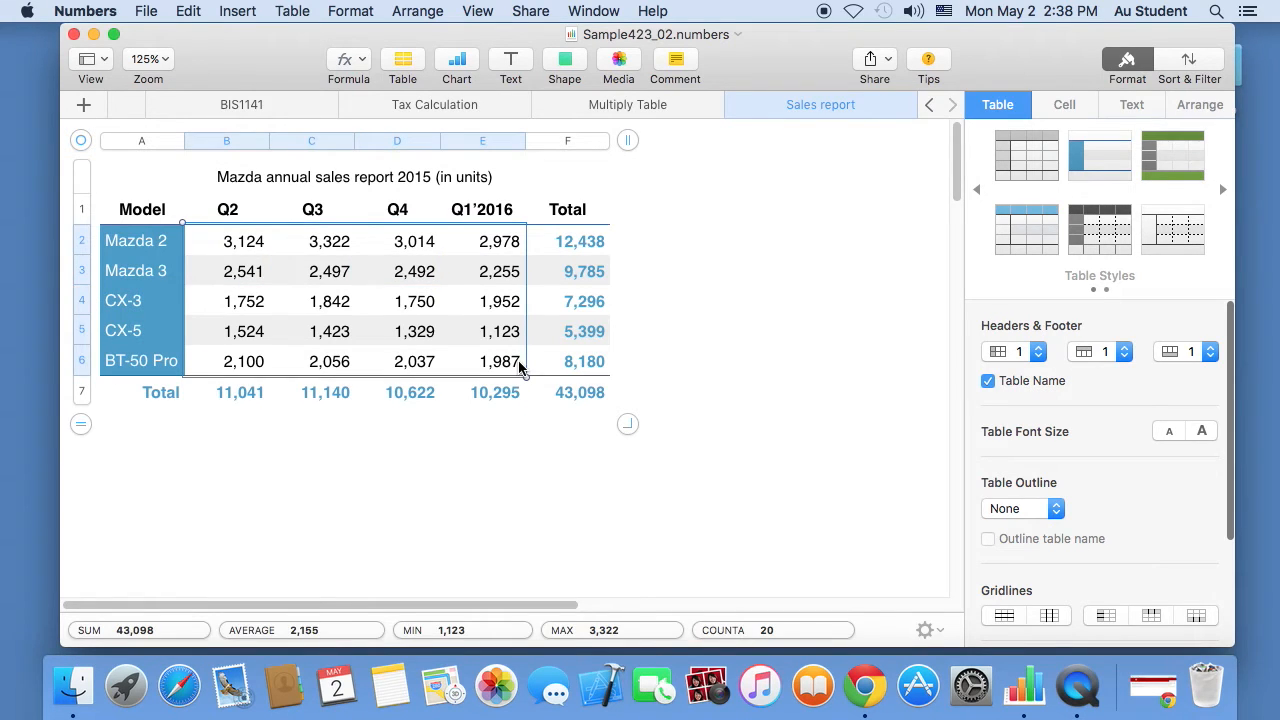
pyautogui.click(432, 303)
pyautogui.moveTo(245, 243); pyautogui.dragTo(509, 361)
pyautogui.click(309, 307)
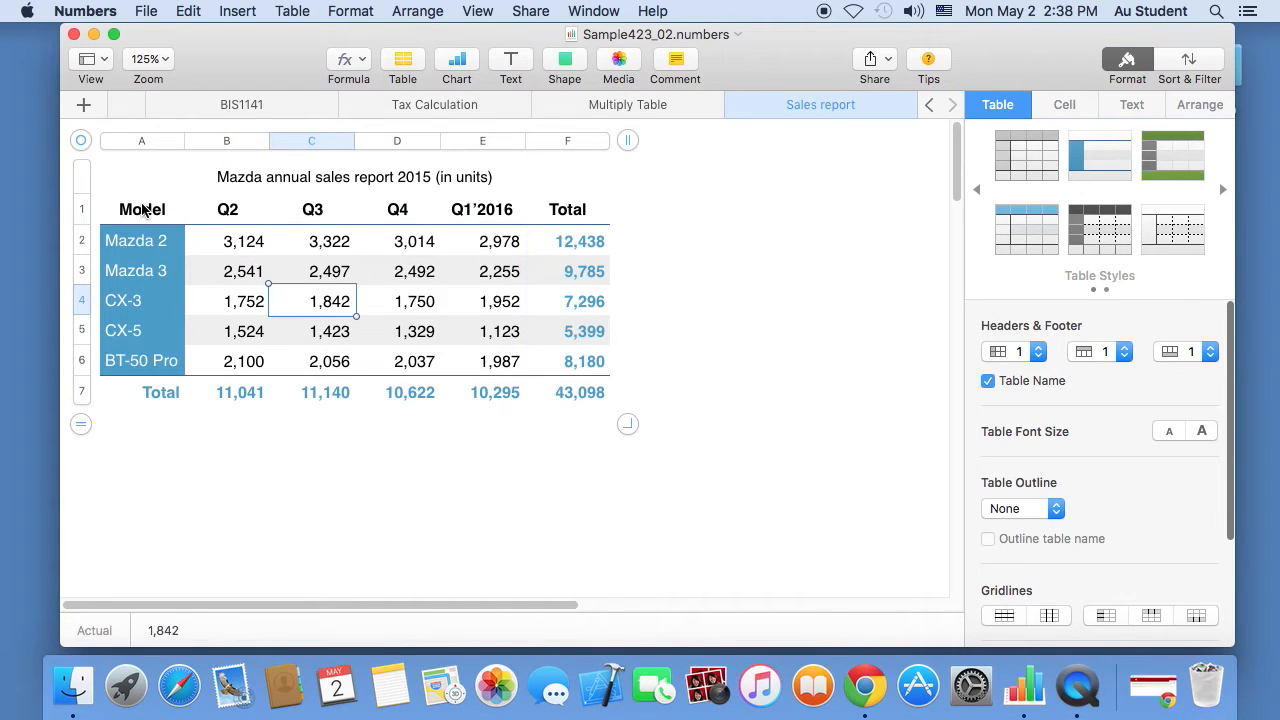
pyautogui.moveTo(149, 209); pyautogui.dragTo(503, 363)
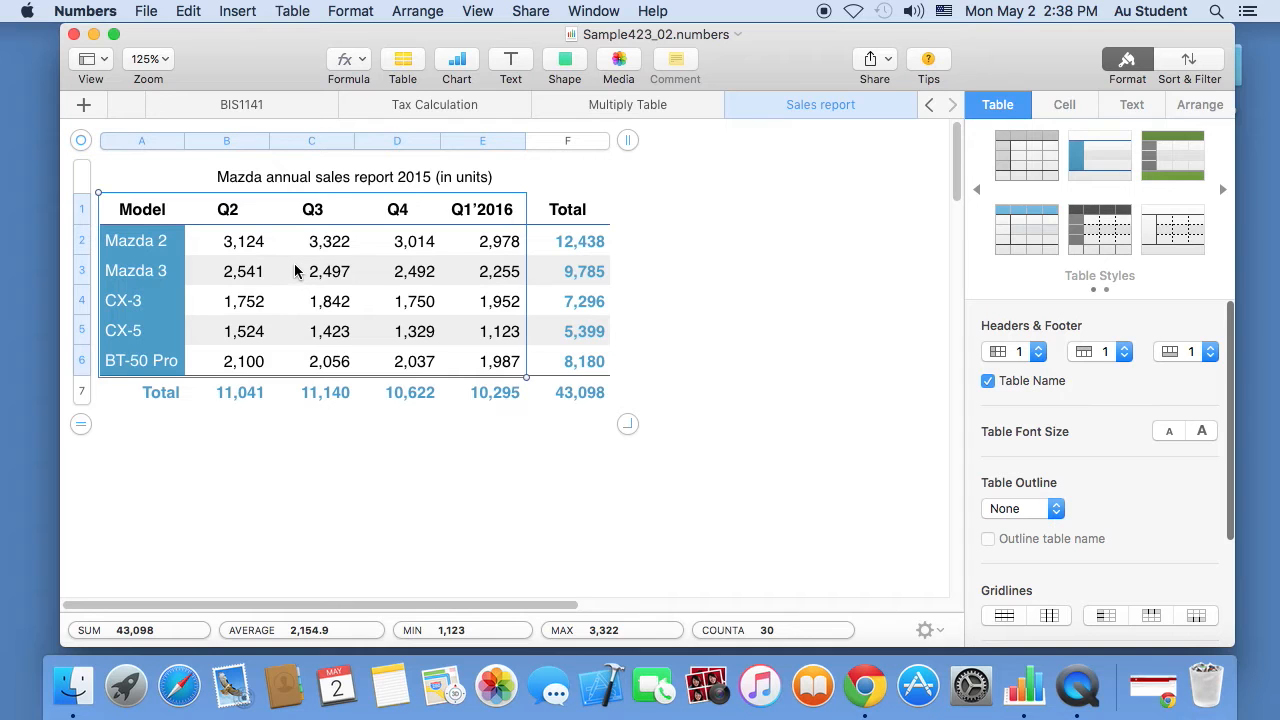
pyautogui.click(297, 271)
pyautogui.moveTo(163, 240); pyautogui.dragTo(517, 250)
pyautogui.click(458, 304)
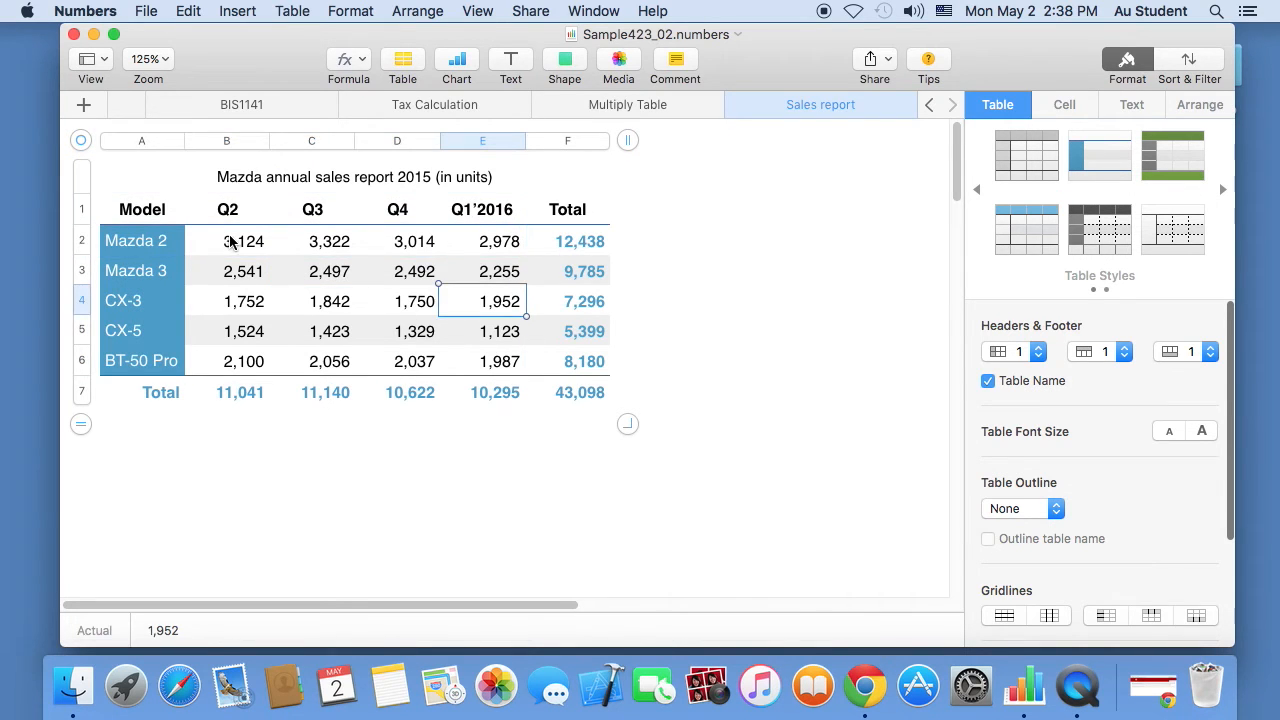
pyautogui.moveTo(237, 240); pyautogui.dragTo(490, 362)
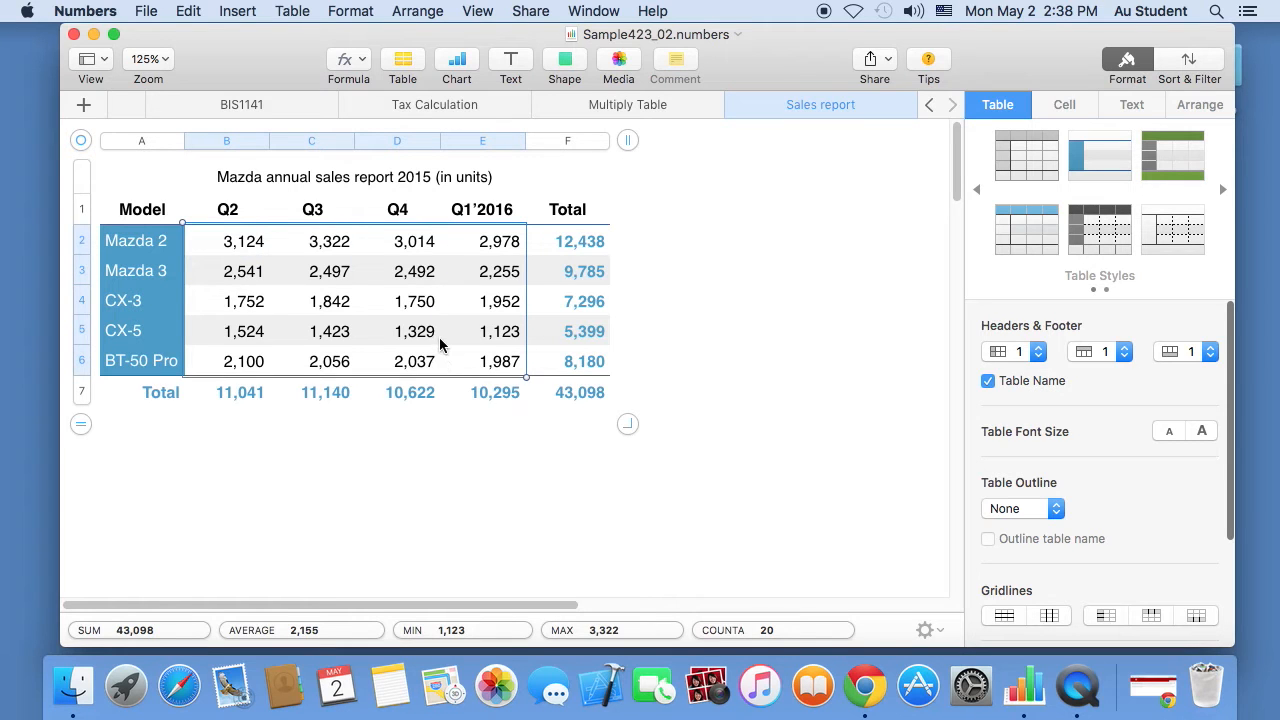
pyautogui.click(399, 301)
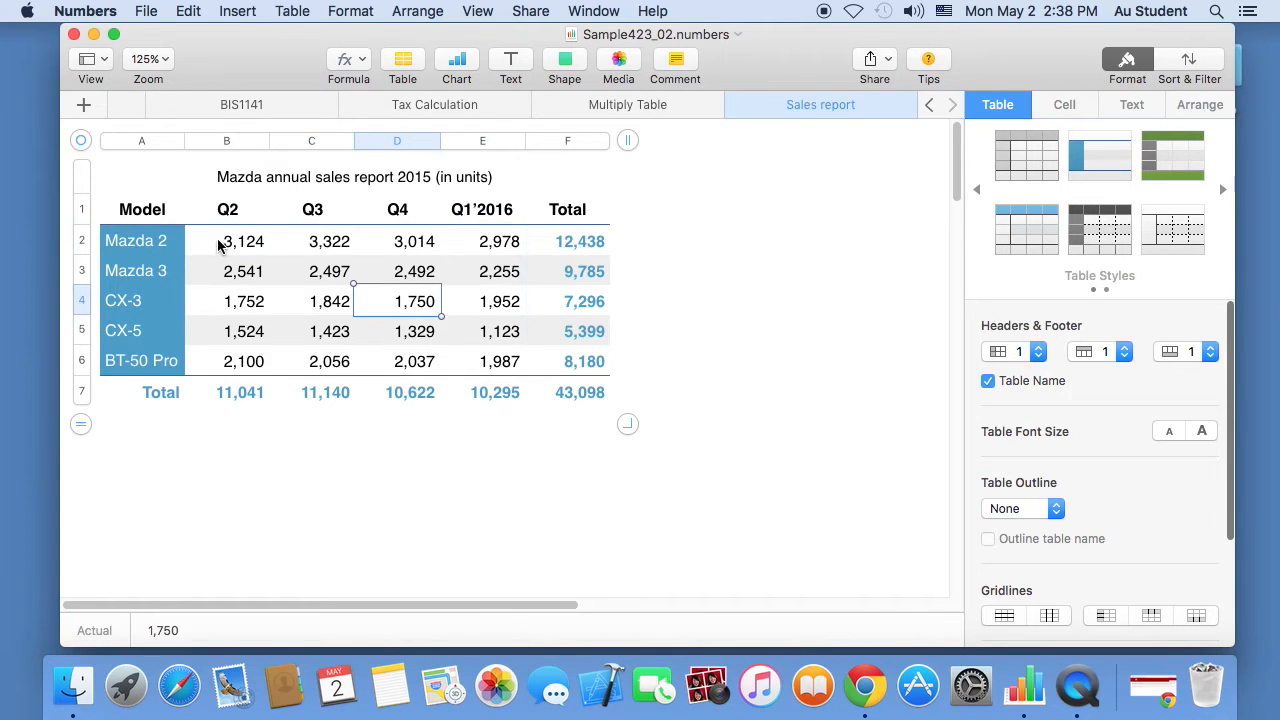
pyautogui.moveTo(230, 241); pyautogui.dragTo(483, 362)
# - Compare the 2D, 3D and Interactive chart types, then insert the first 3D column chart
pyautogui.click(456, 62)
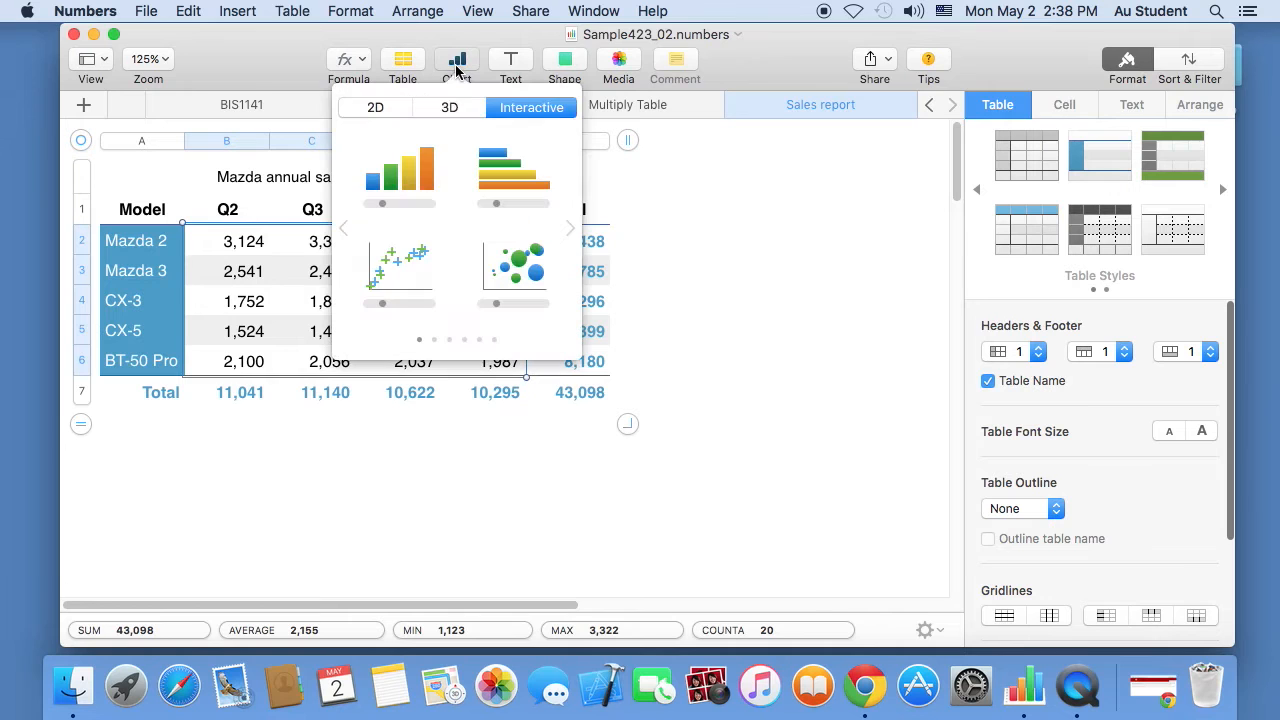
pyautogui.click(382, 108)
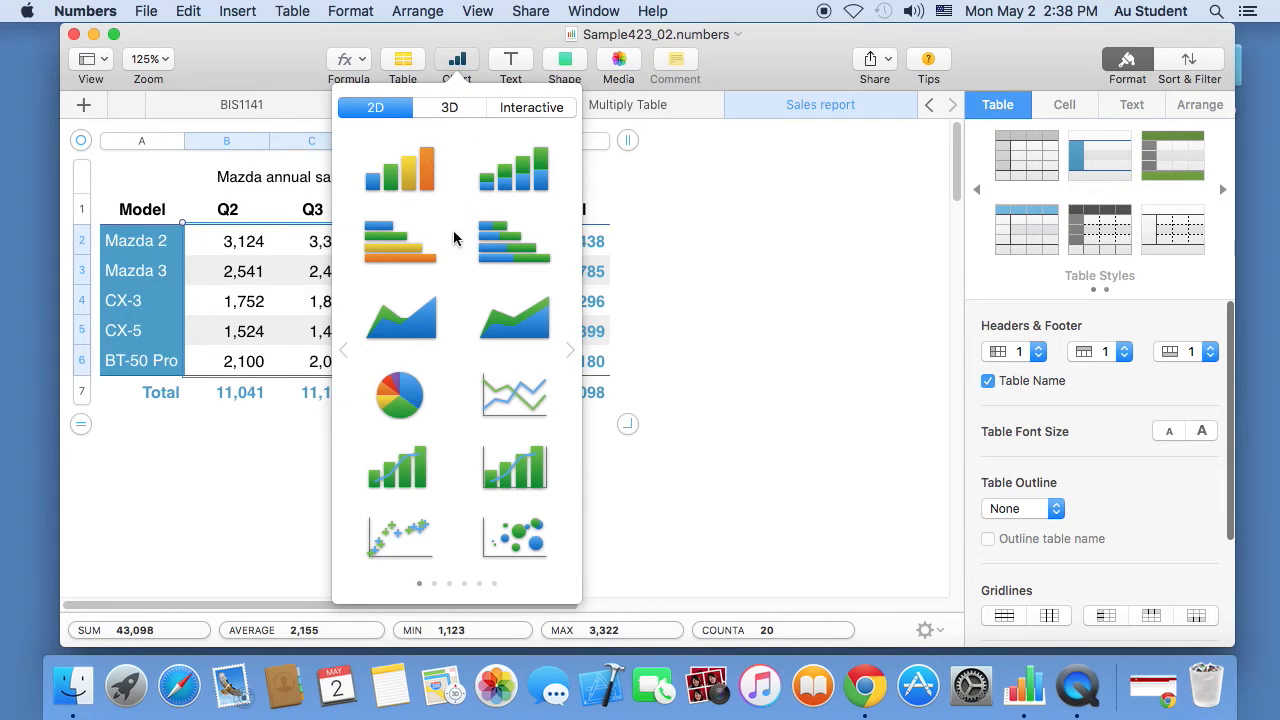
pyautogui.click(440, 112)
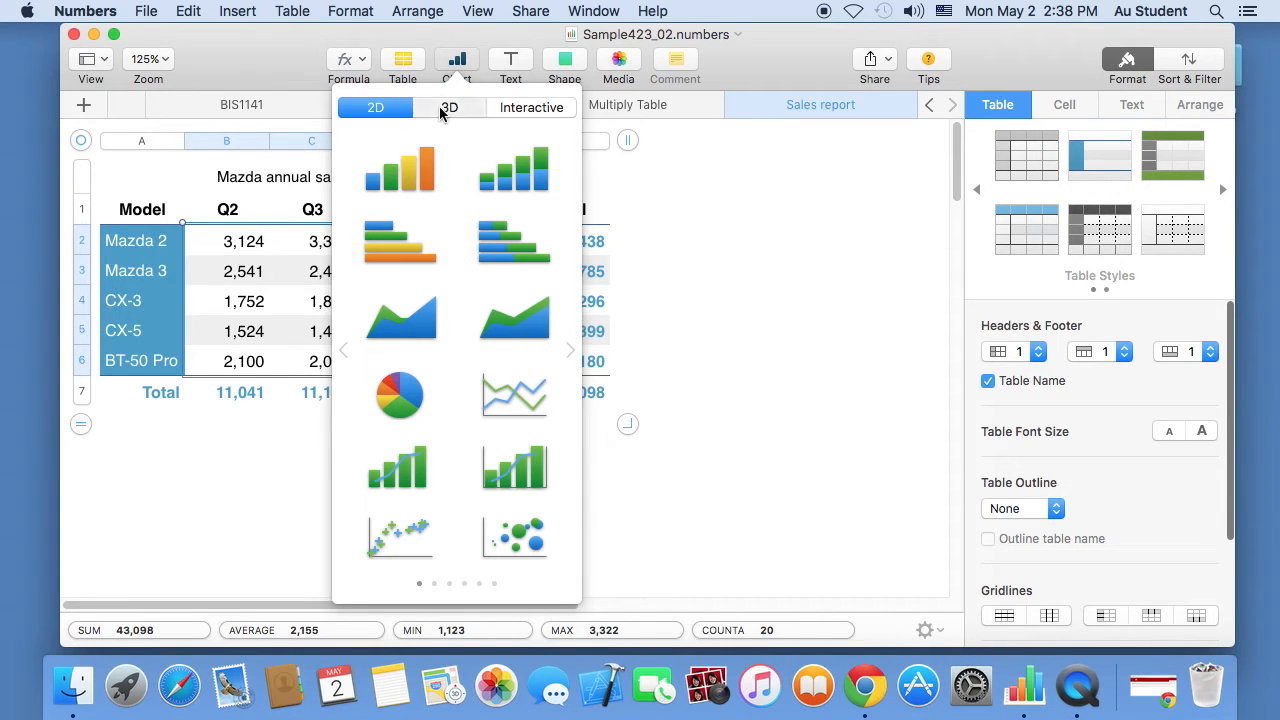
pyautogui.click(535, 109)
pyautogui.click(378, 107)
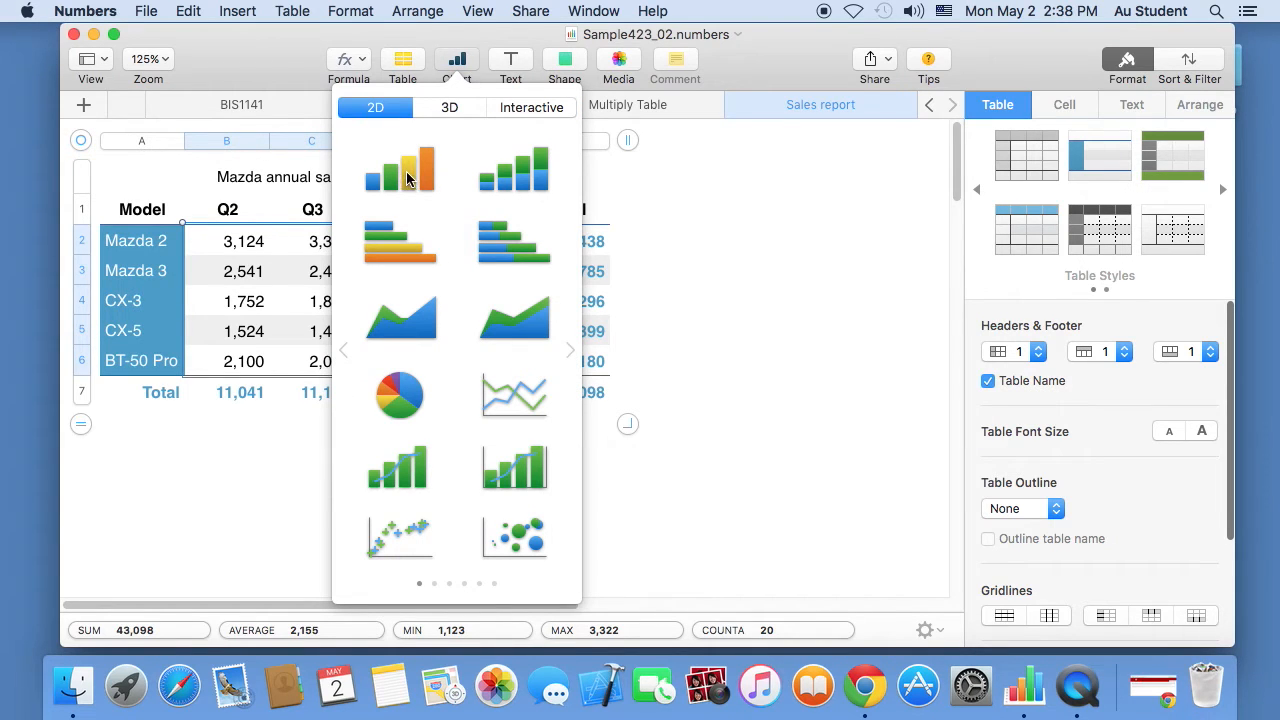
pyautogui.click(452, 112)
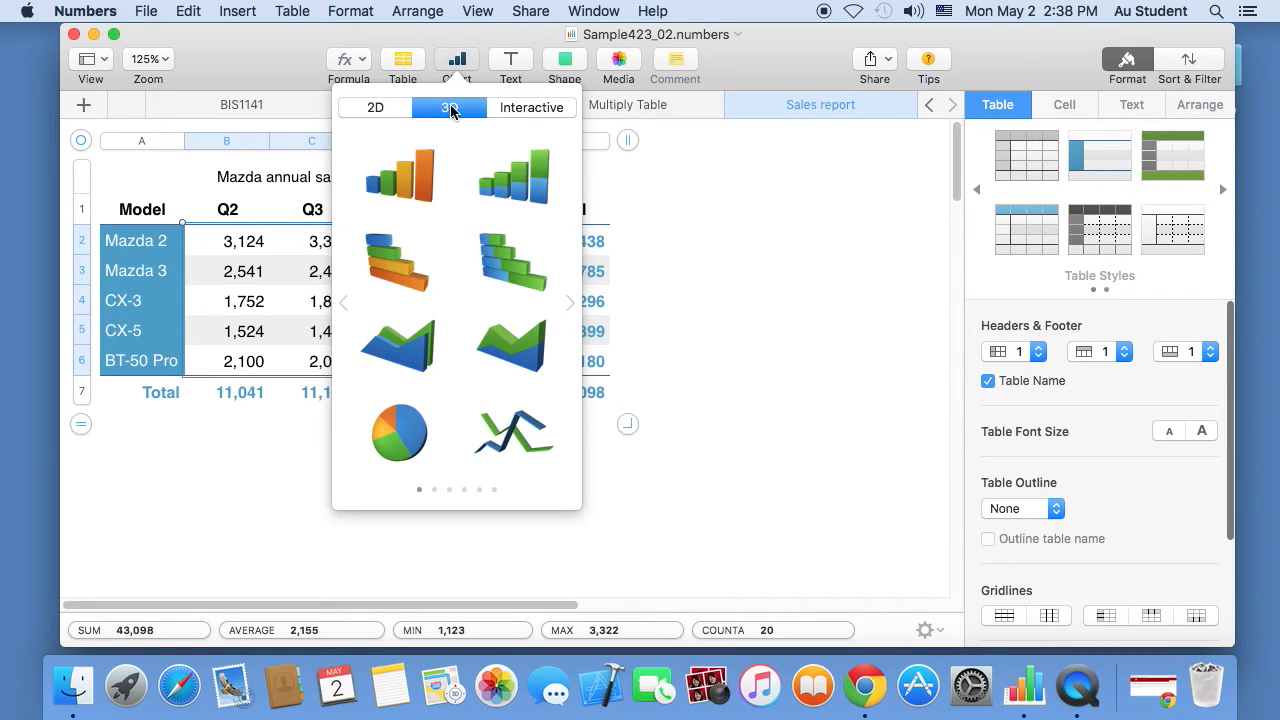
pyautogui.click(396, 182)
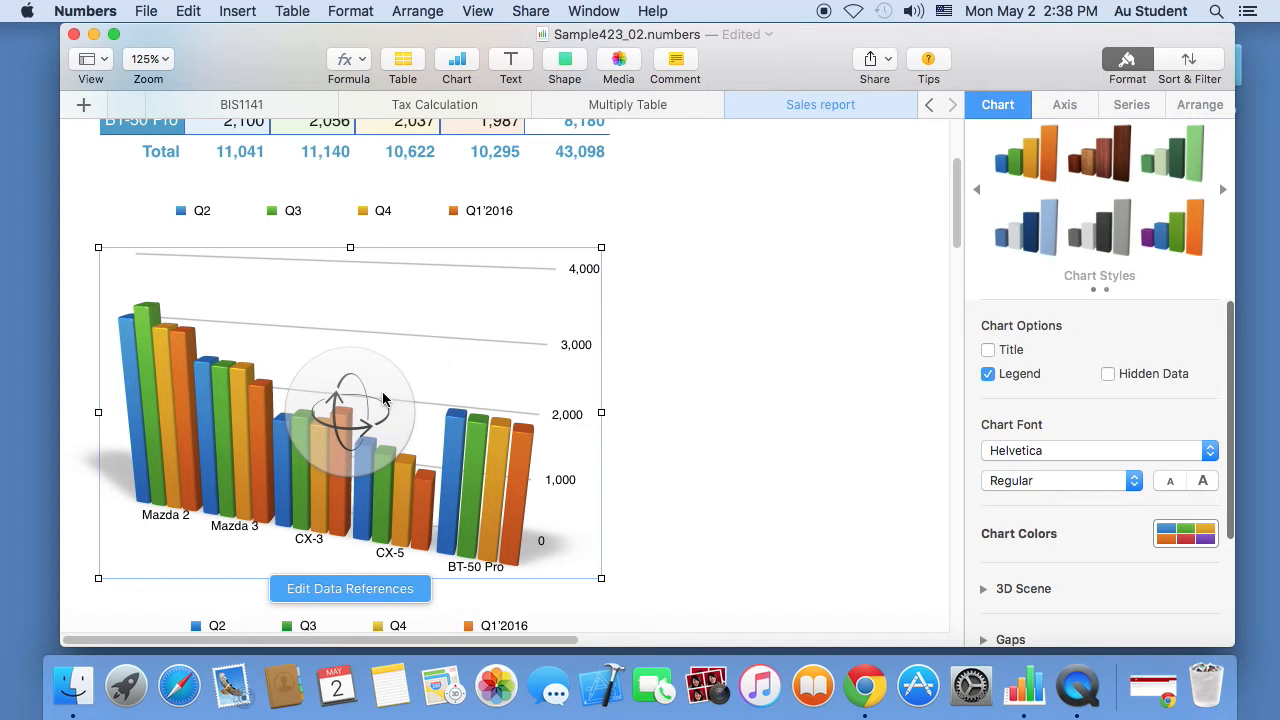
# - Tilt the 3D chart slightly, then move the legend right and narrow it into a vertical quarter list
pyautogui.moveTo(368, 415); pyautogui.dragTo(347, 382)
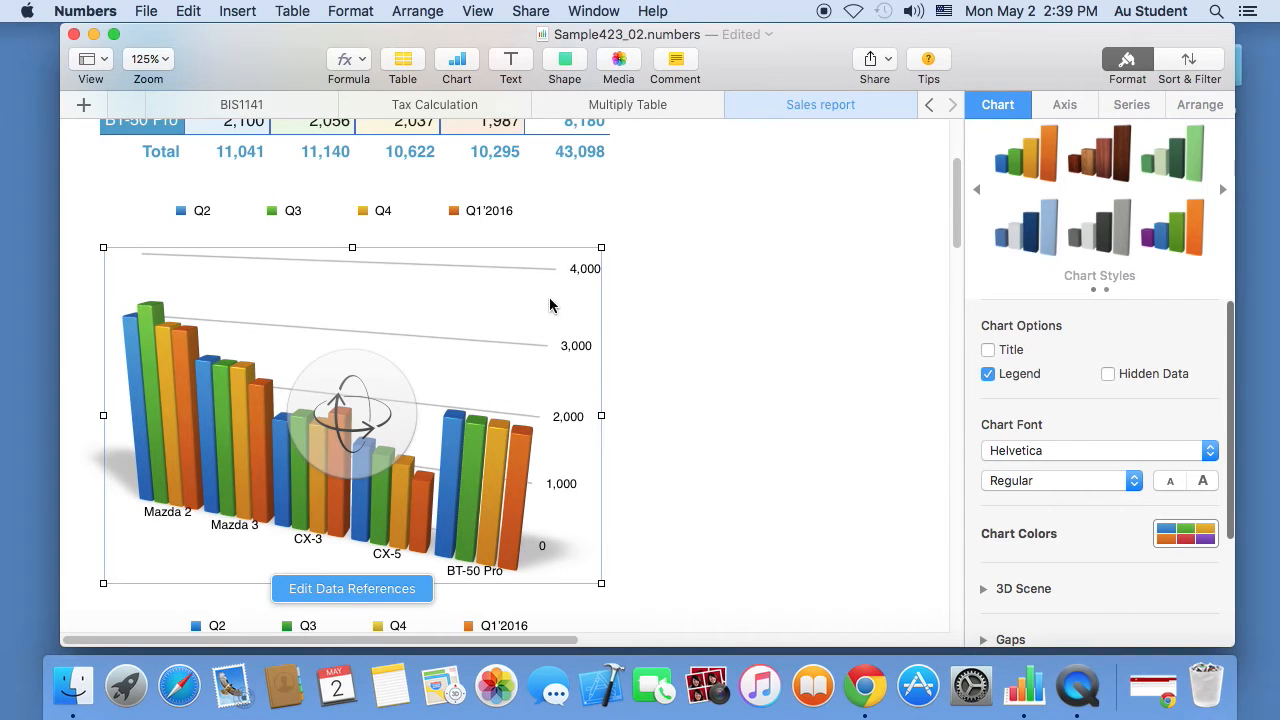
pyautogui.click(296, 212)
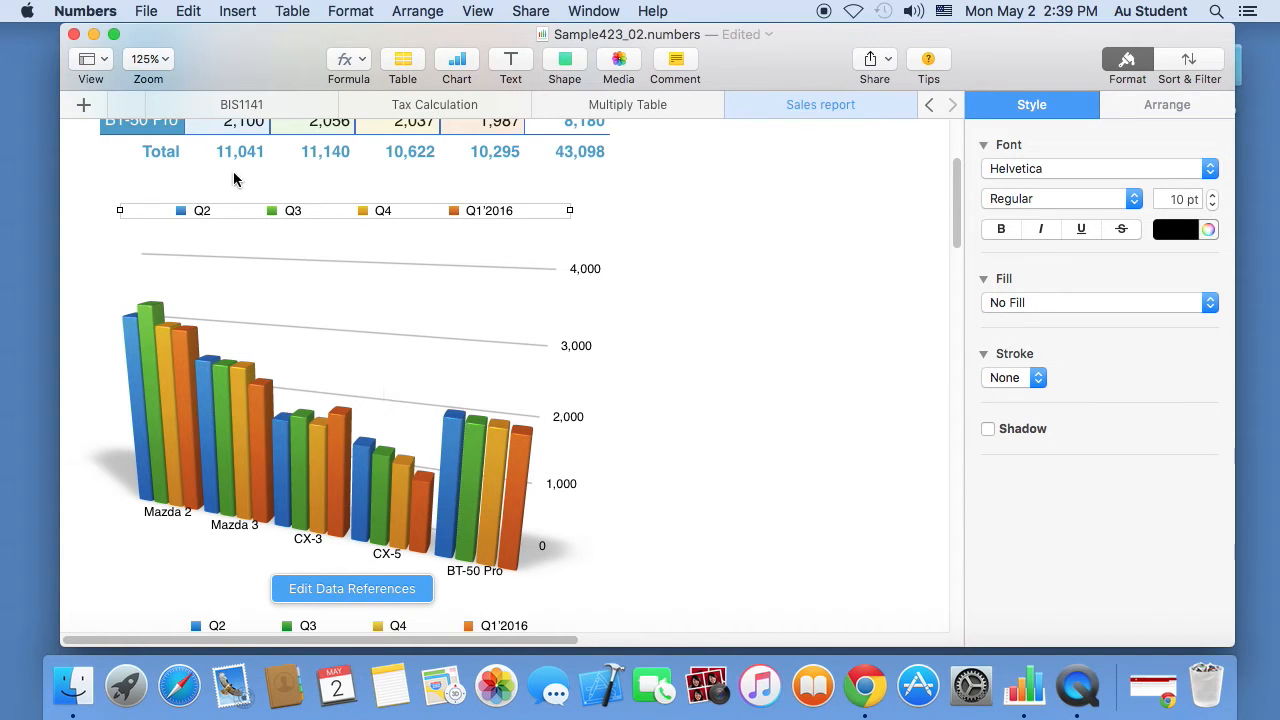
pyautogui.moveTo(234, 203); pyautogui.dragTo(575, 385)
pyautogui.moveTo(471, 385); pyautogui.dragTo(828, 371)
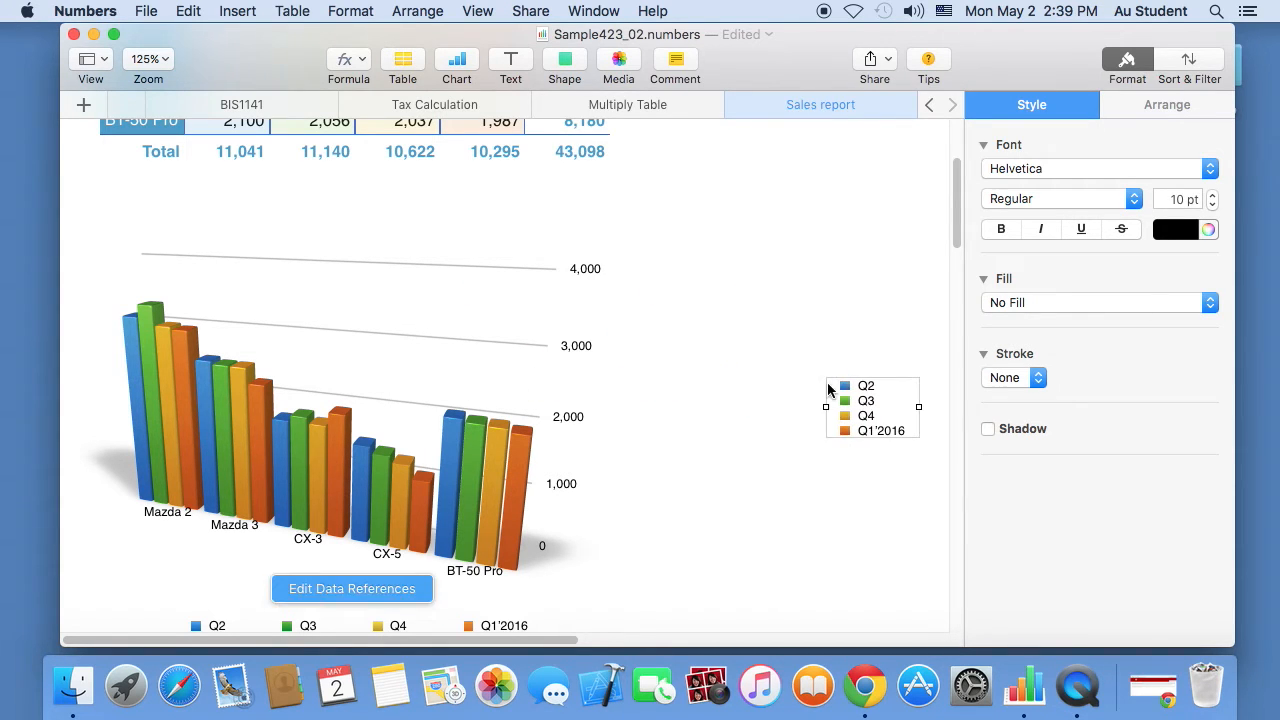
pyautogui.moveTo(866, 410); pyautogui.dragTo(690, 325)
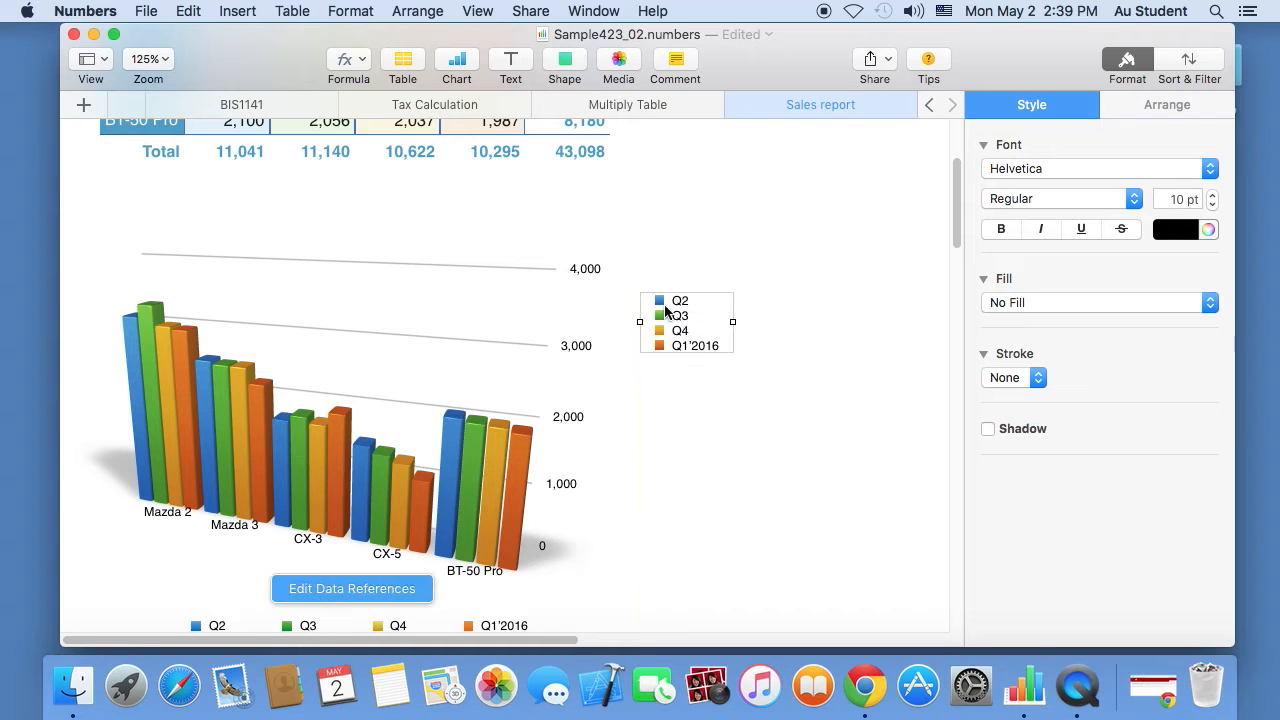
# - Enlarge the legend text to 14 pt and nudge the legend slightly lower
pyautogui.click(1214, 195)
pyautogui.click(1214, 195)
pyautogui.click(1214, 195)
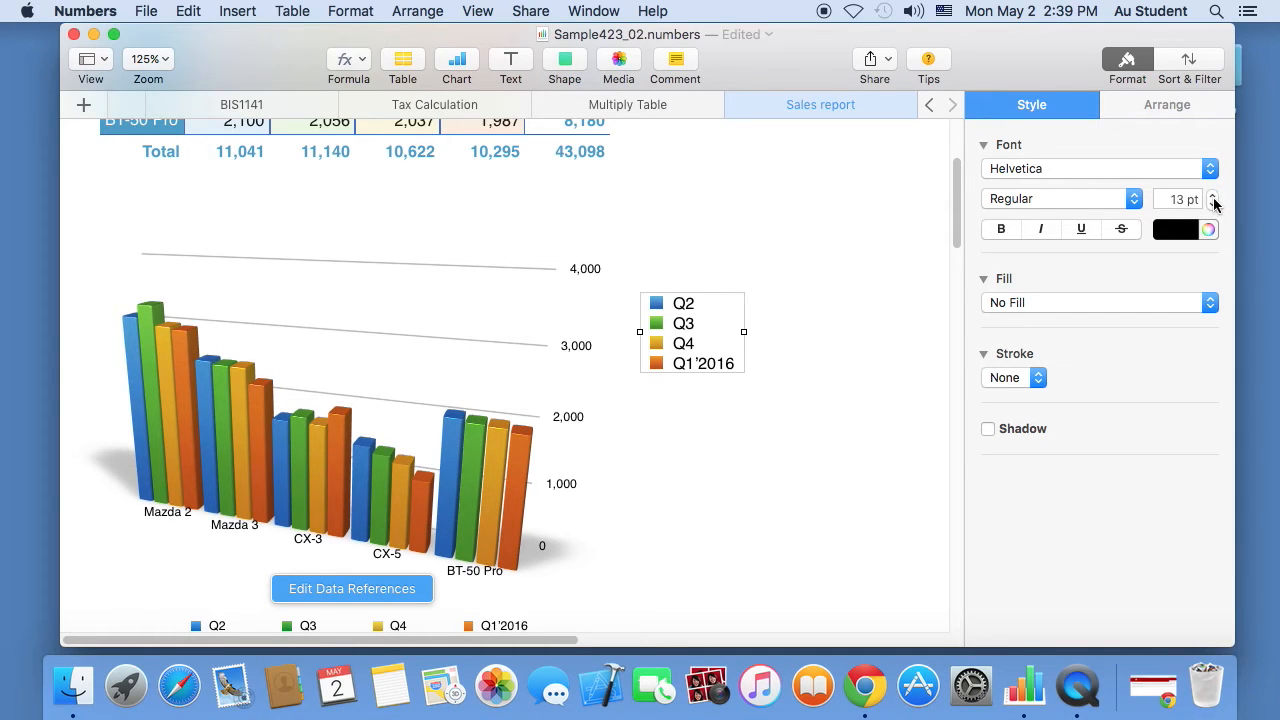
pyautogui.click(1212, 194)
pyautogui.moveTo(683, 345); pyautogui.dragTo(656, 383)
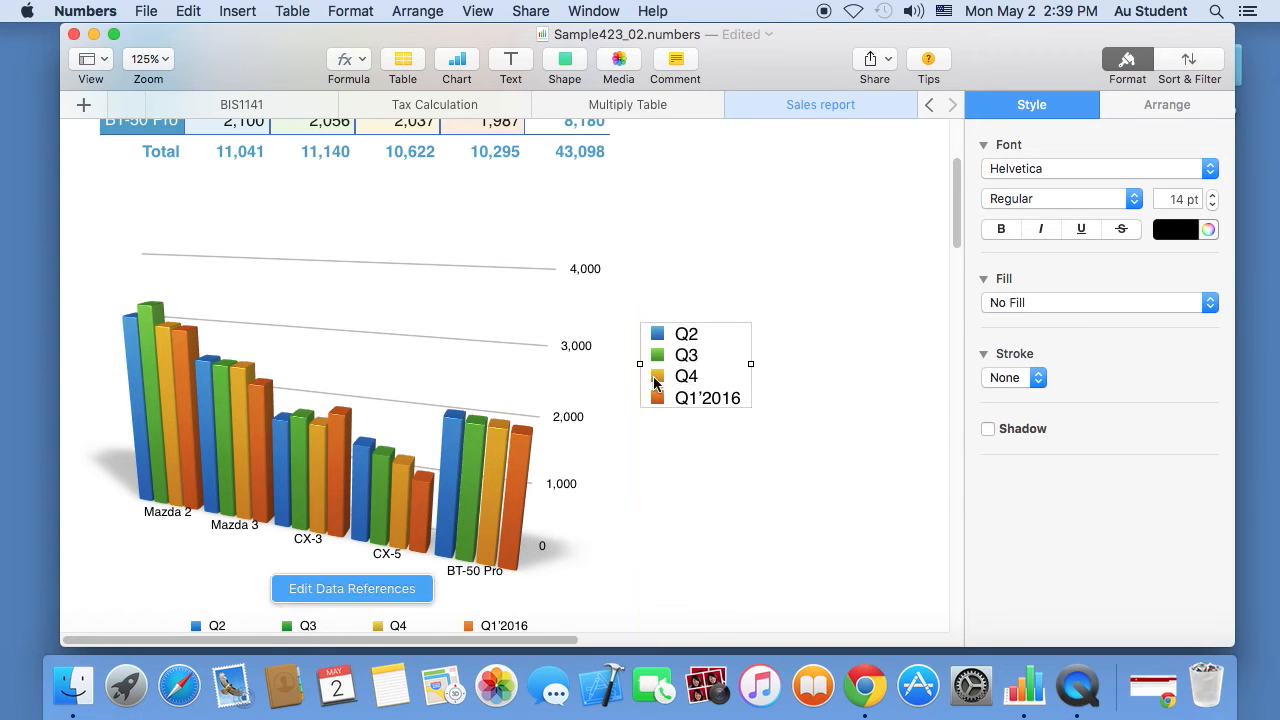
# - Raise the value-axis labels to 13 pt, trying bold, italic and underline but leaving them plain
pyautogui.click(585, 272)
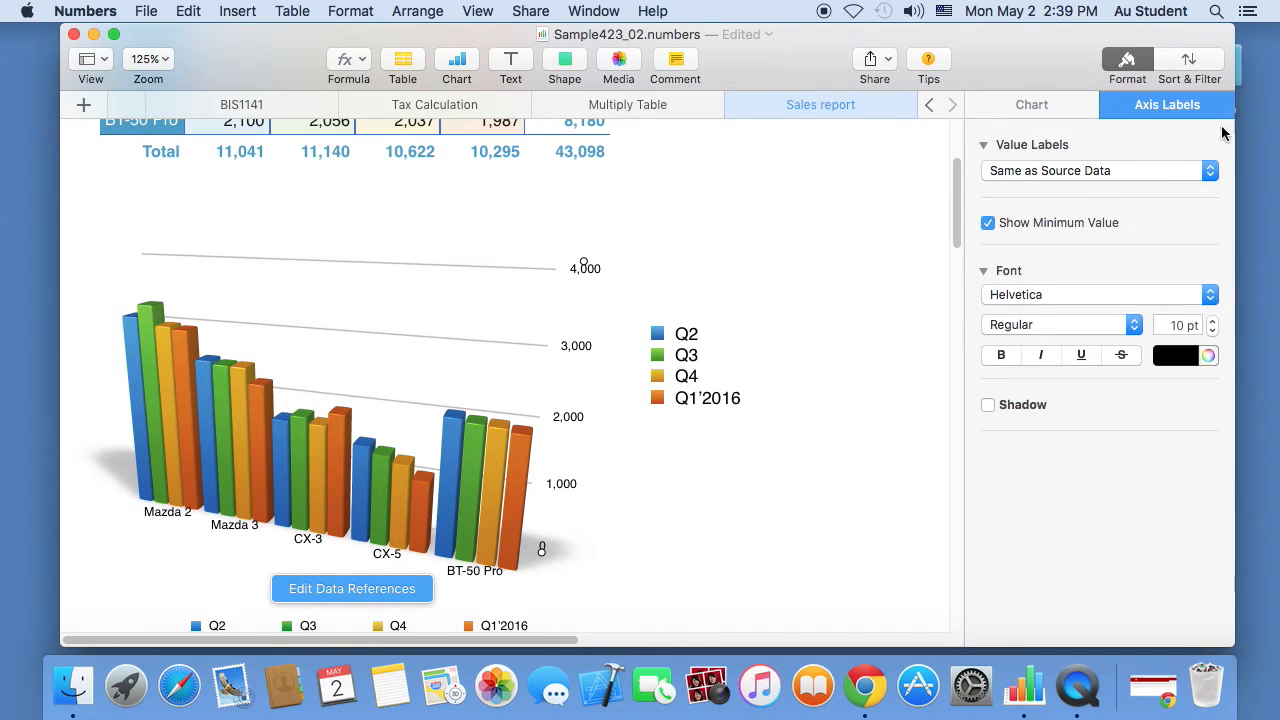
pyautogui.click(1212, 321)
pyautogui.click(1212, 321)
pyautogui.click(1212, 321)
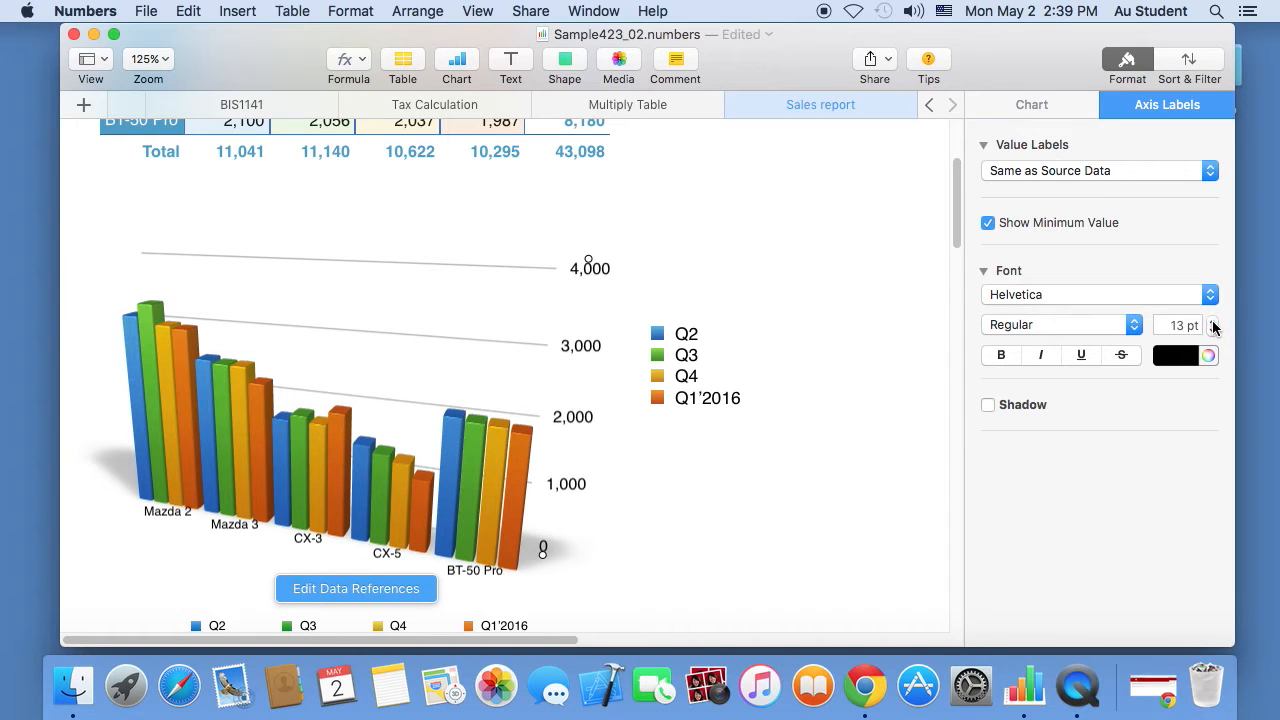
pyautogui.click(1000, 356)
pyautogui.click(1041, 356)
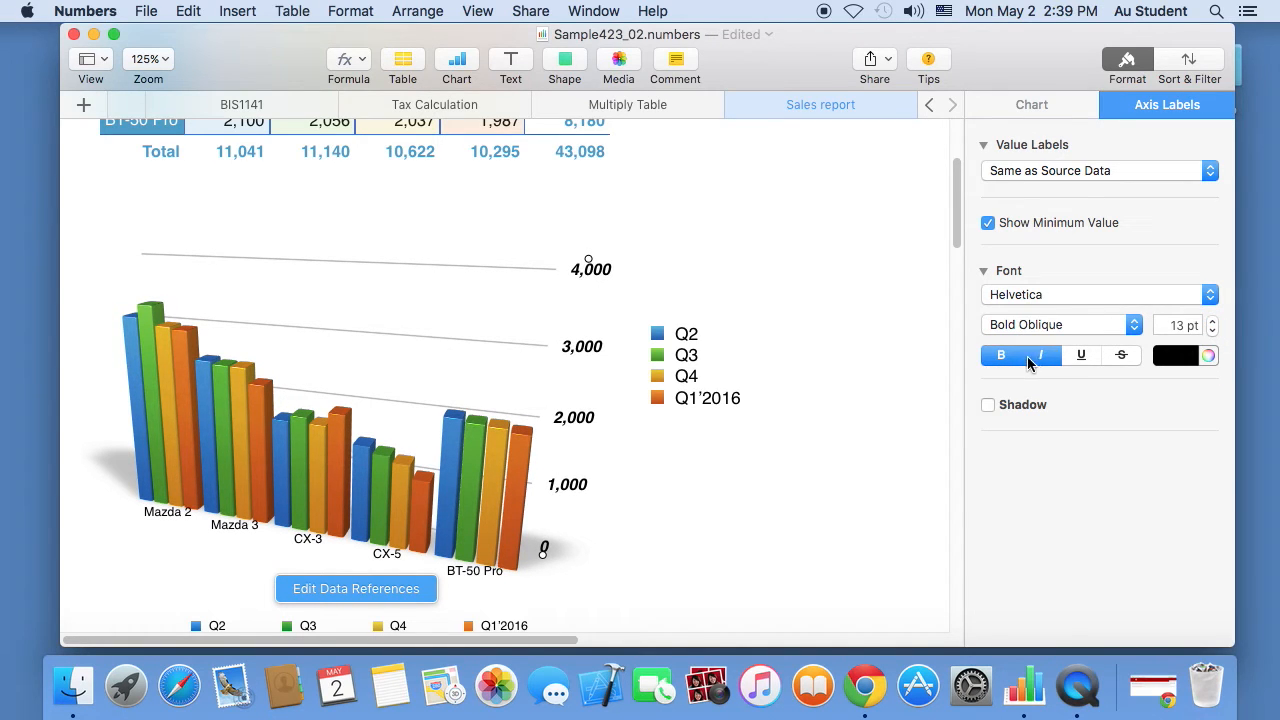
pyautogui.click(1082, 358)
pyautogui.click(1082, 358)
pyautogui.click(1041, 356)
pyautogui.click(1000, 356)
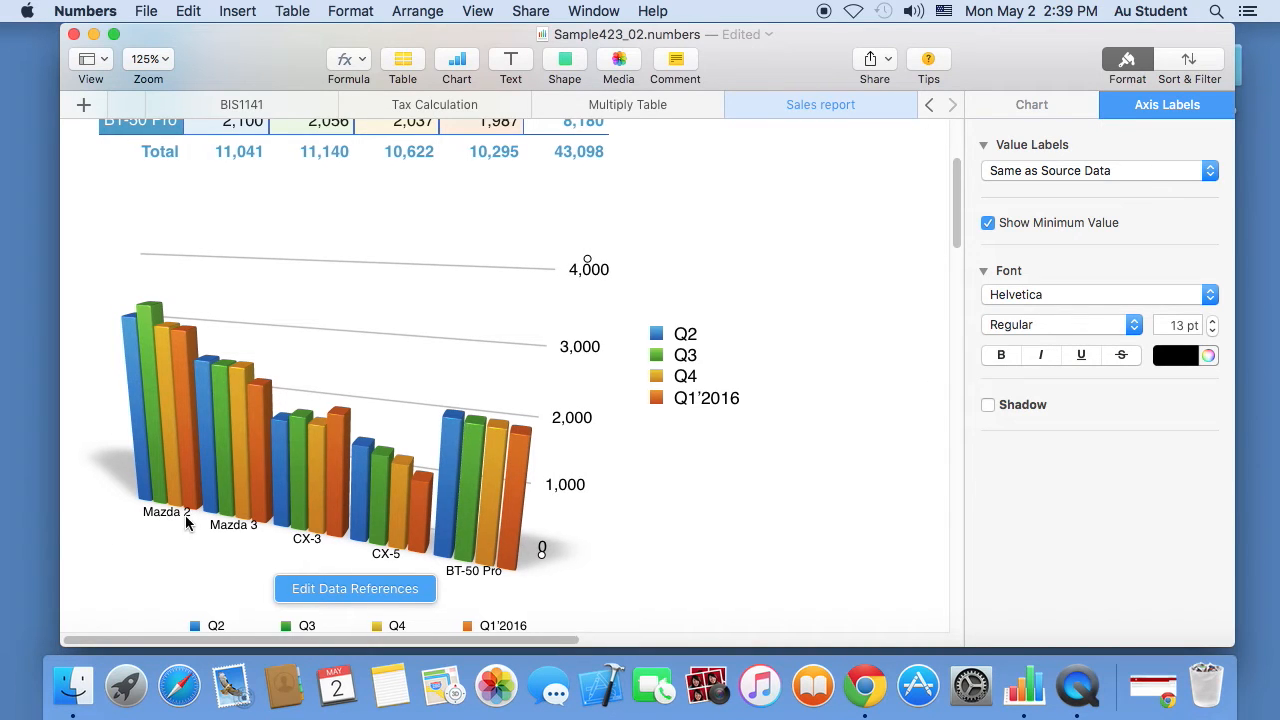
# - Increase the model-name axis labels from 10 pt to 12 pt
pyautogui.scroll(5, 205, 498)
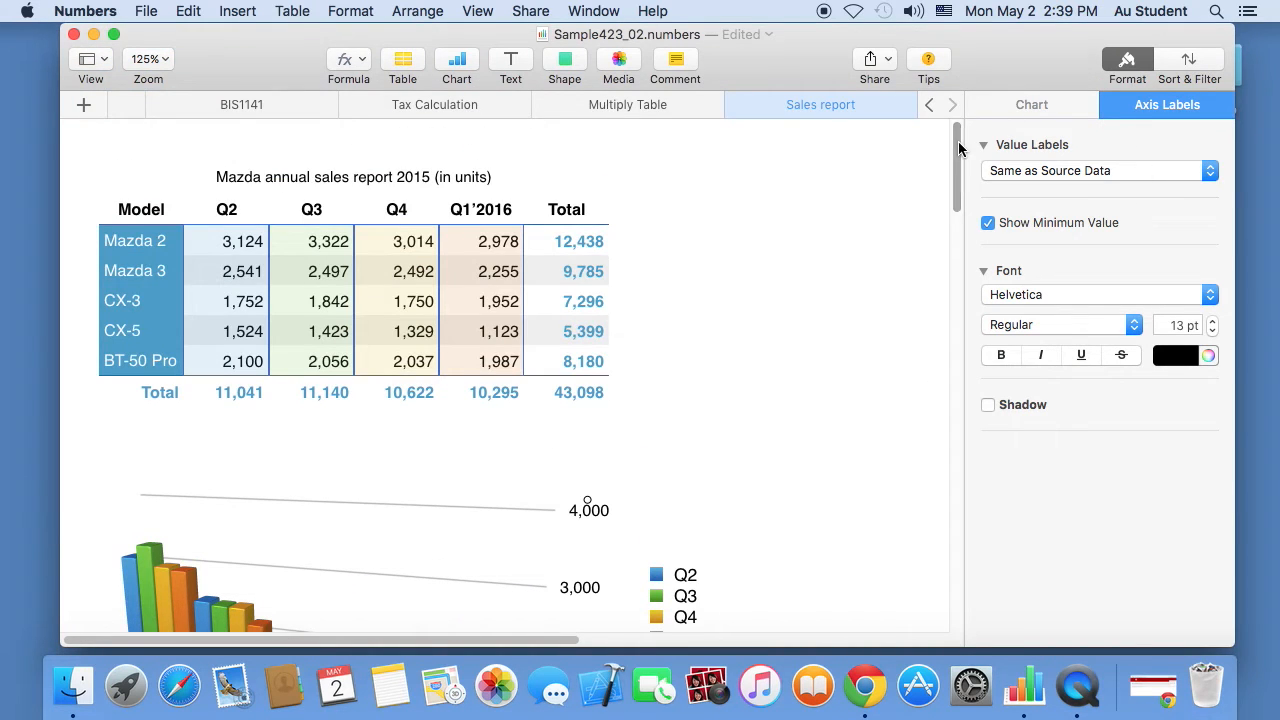
pyautogui.moveTo(957, 160); pyautogui.dragTo(956, 223)
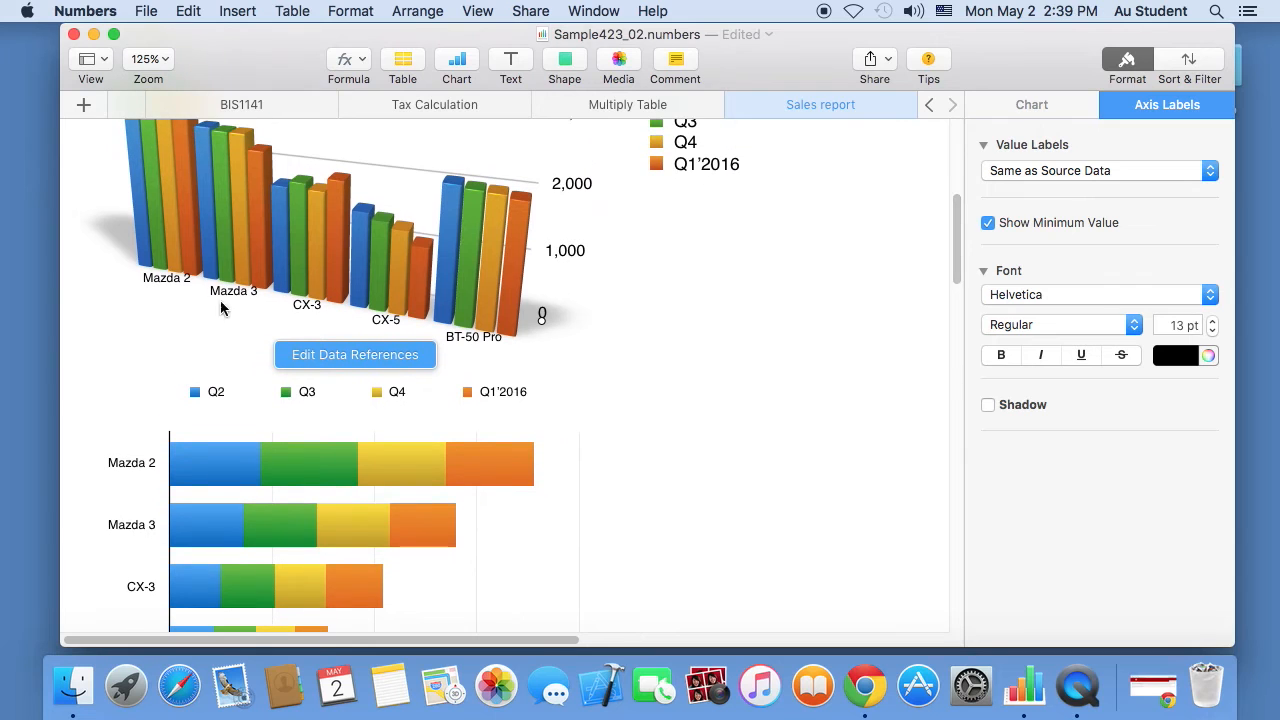
pyautogui.click(159, 281)
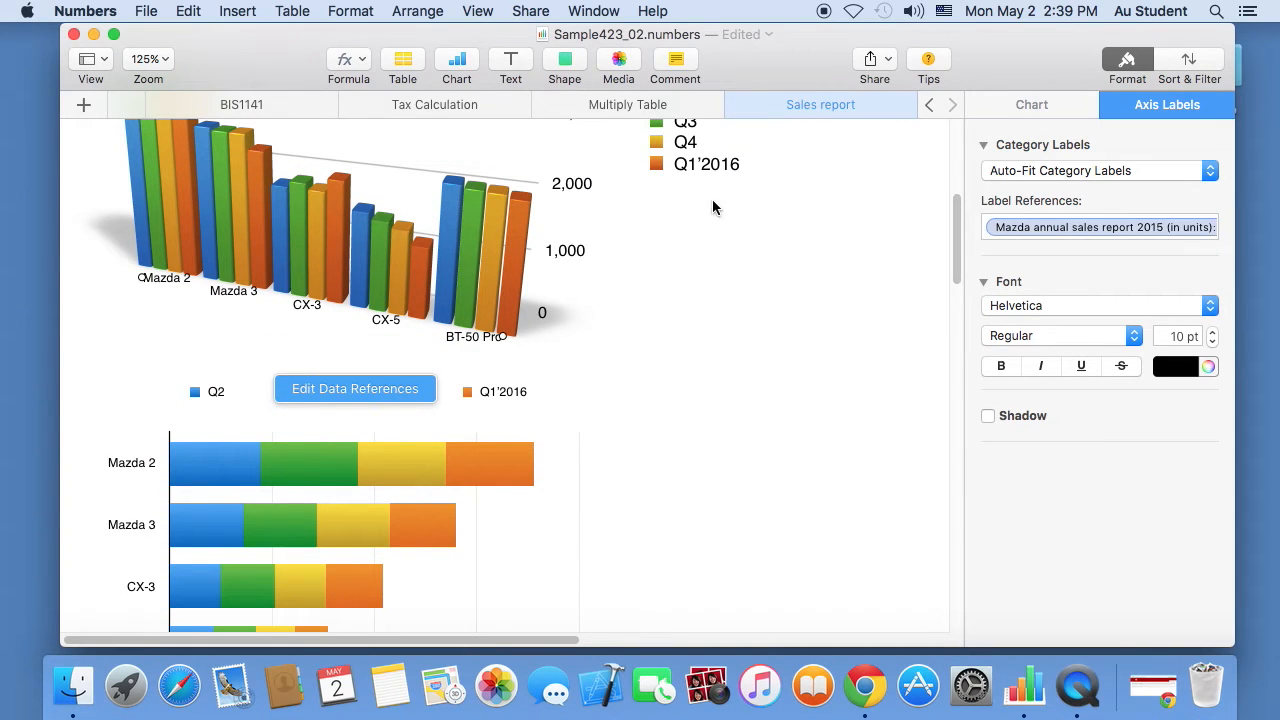
pyautogui.click(1213, 331)
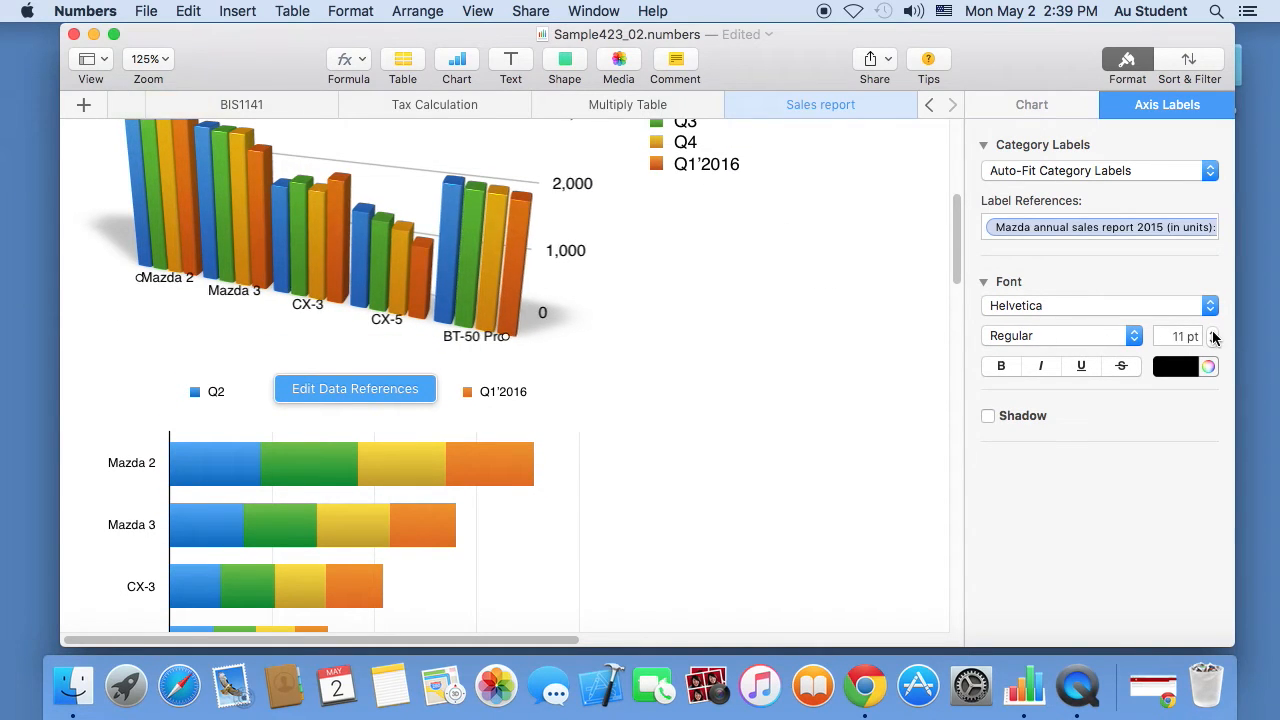
pyautogui.click(1213, 331)
pyautogui.moveTo(957, 238); pyautogui.dragTo(954, 272)
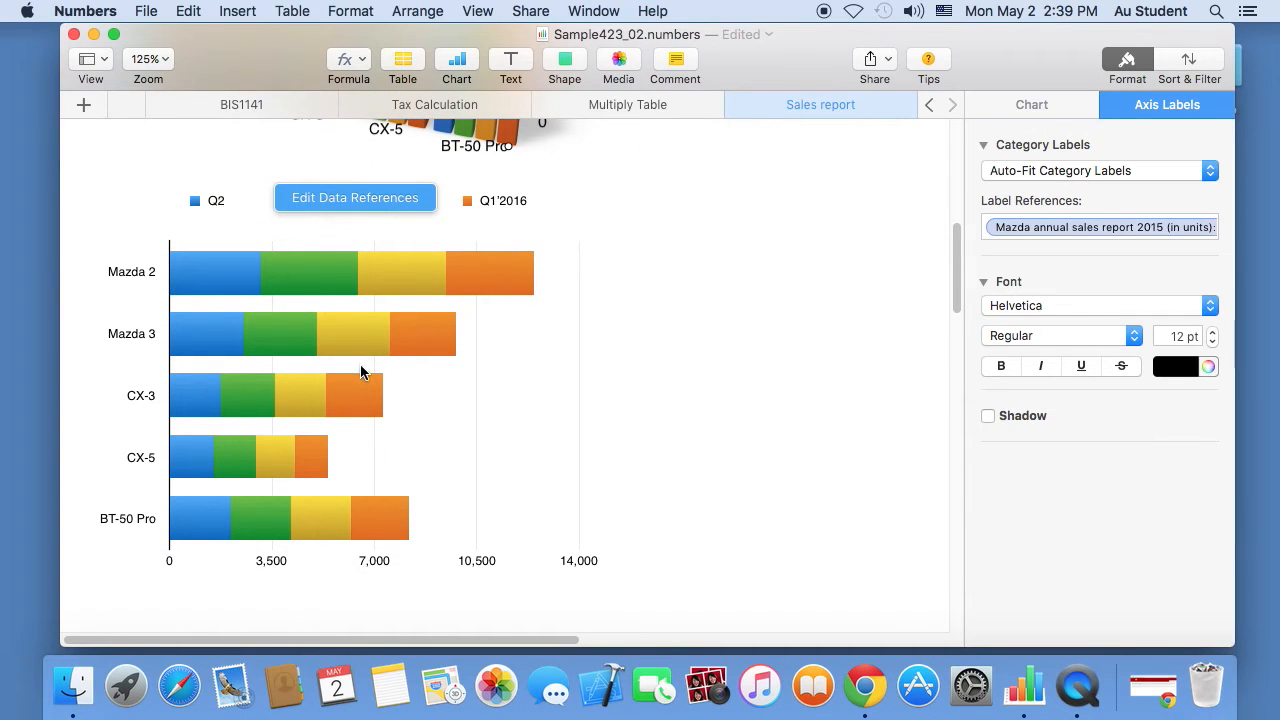
pyautogui.moveTo(355, 375)
pyautogui.mouseDown()
pyautogui.moveTo(368, 365)
pyautogui.moveTo(364, 395)
pyautogui.mouseUp()
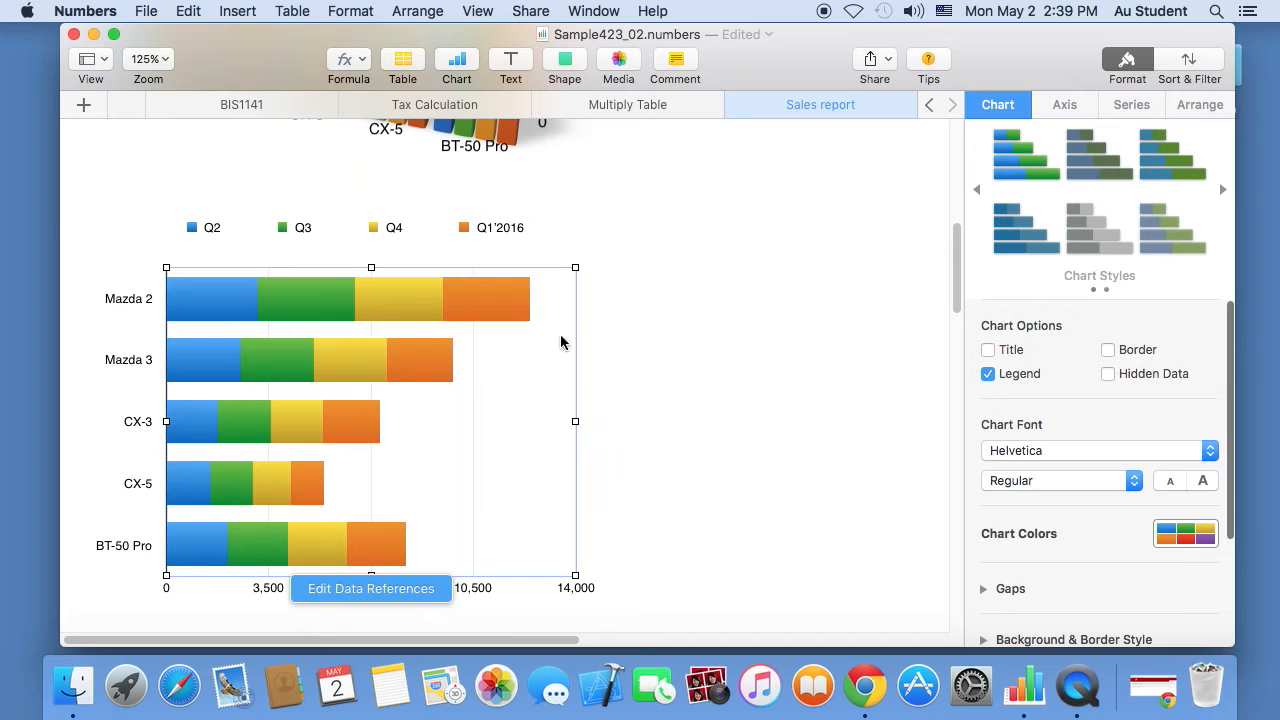
pyautogui.moveTo(957, 247); pyautogui.dragTo(957, 180)
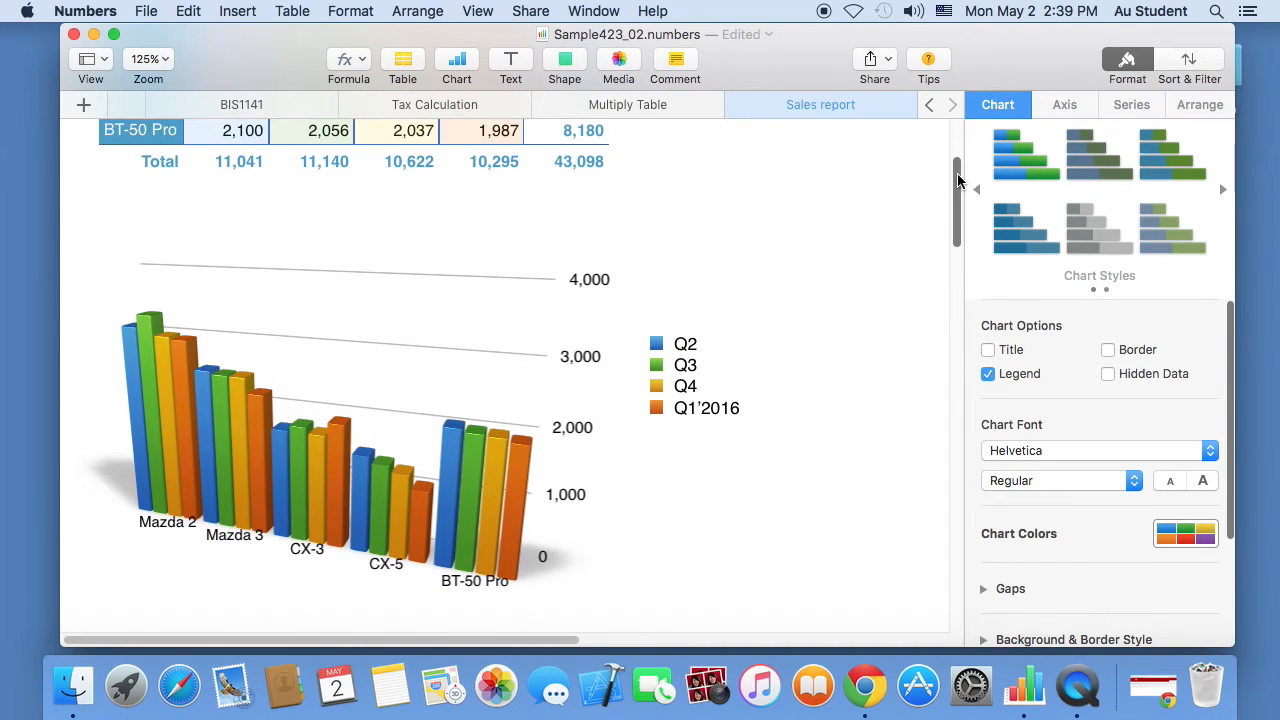
# - Select the entire 3-D column chart rather than just its axis labels
pyautogui.click(577, 352)
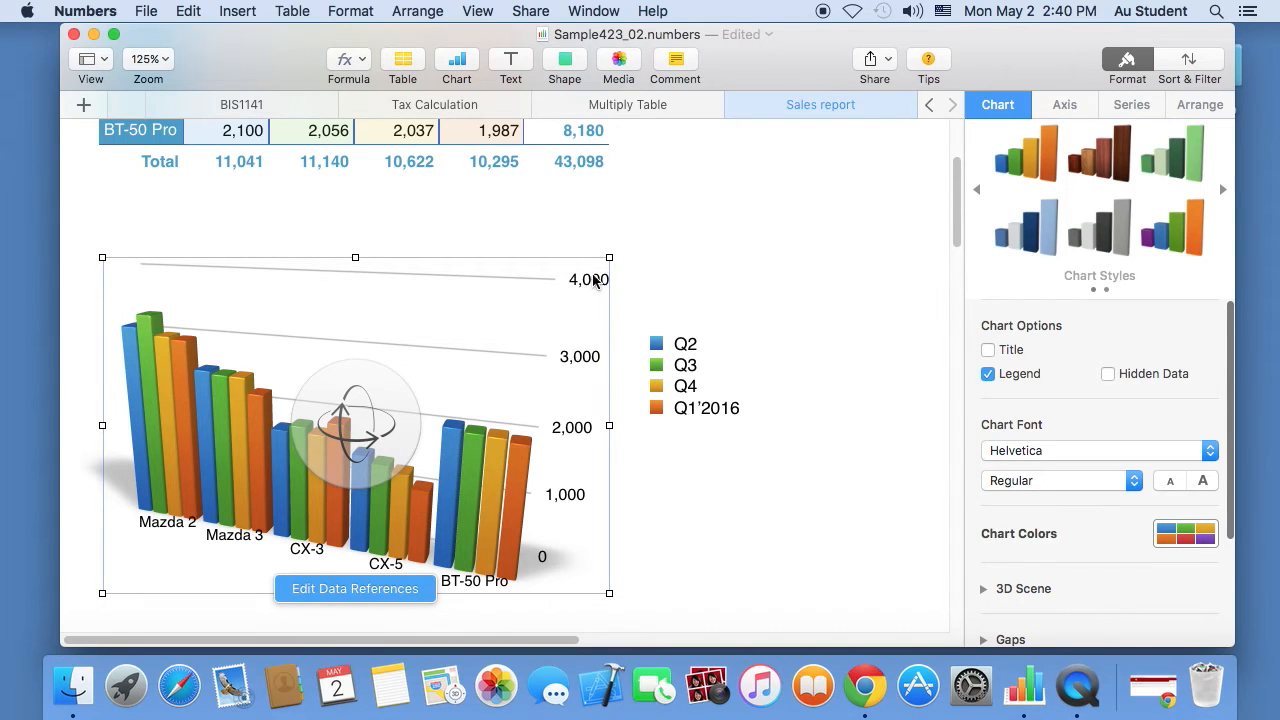
pyautogui.click(657, 290)
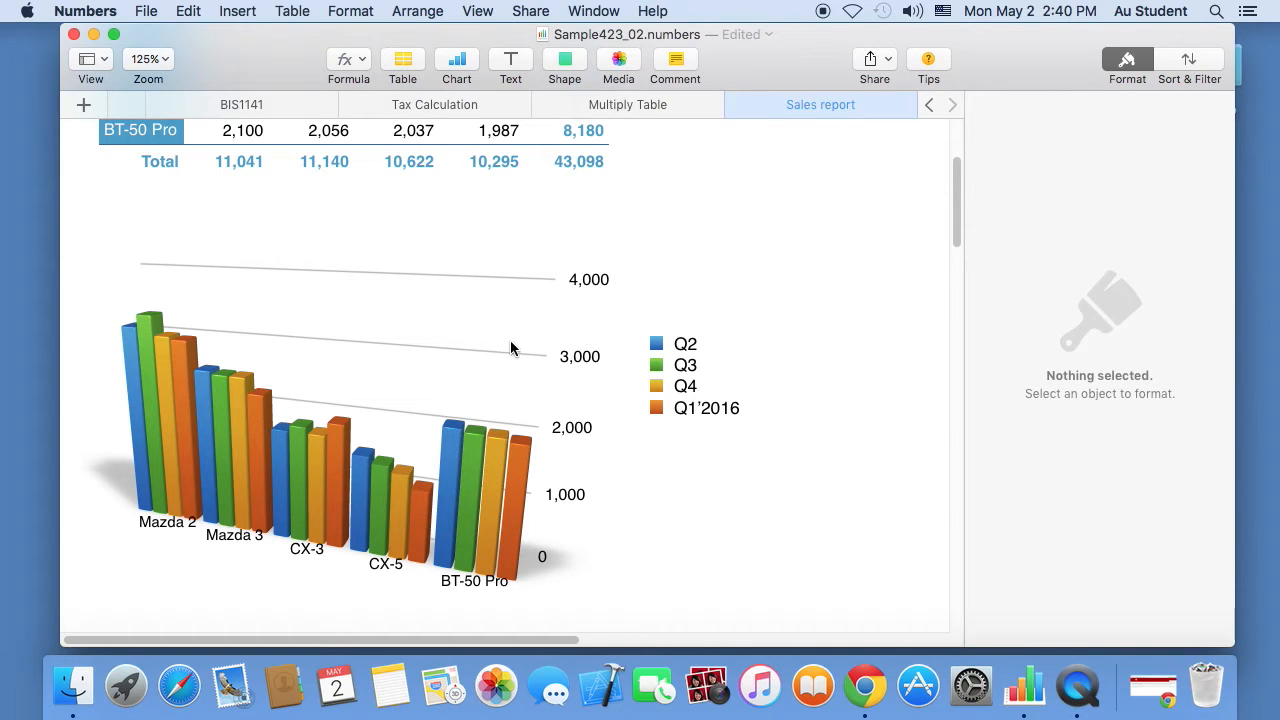
pyautogui.click(586, 284)
pyautogui.click(589, 283)
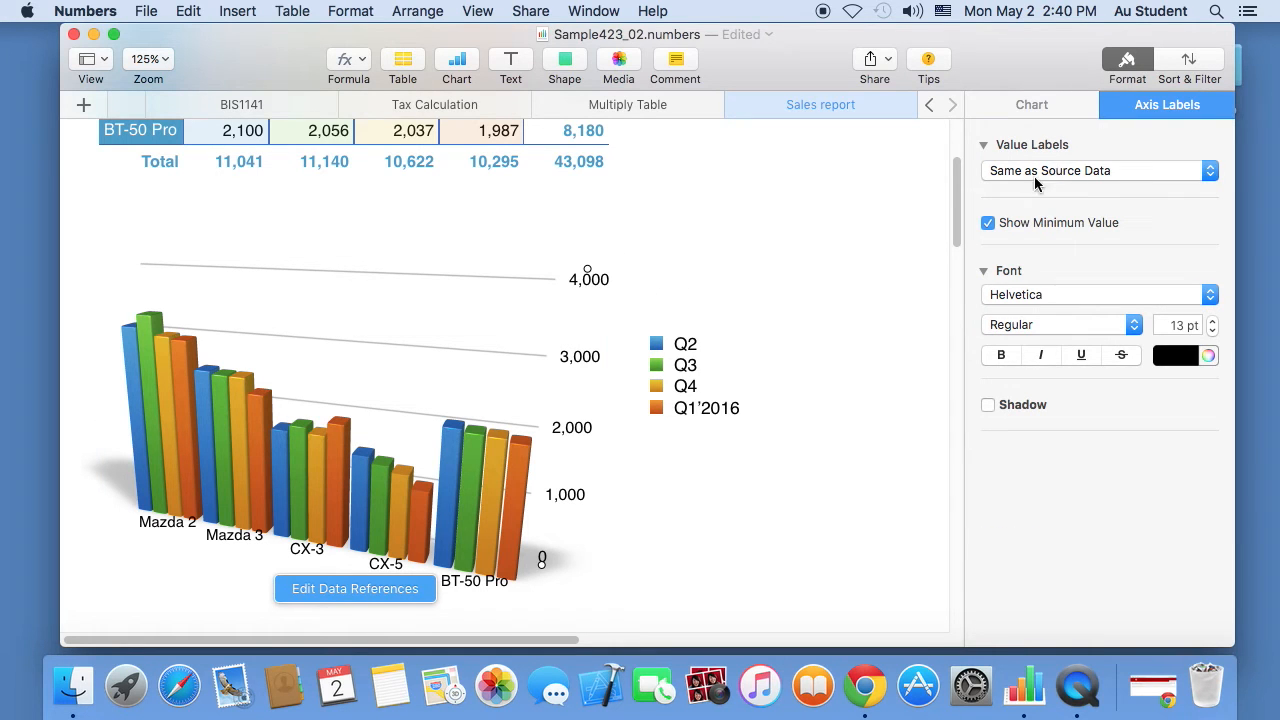
pyautogui.click(335, 360)
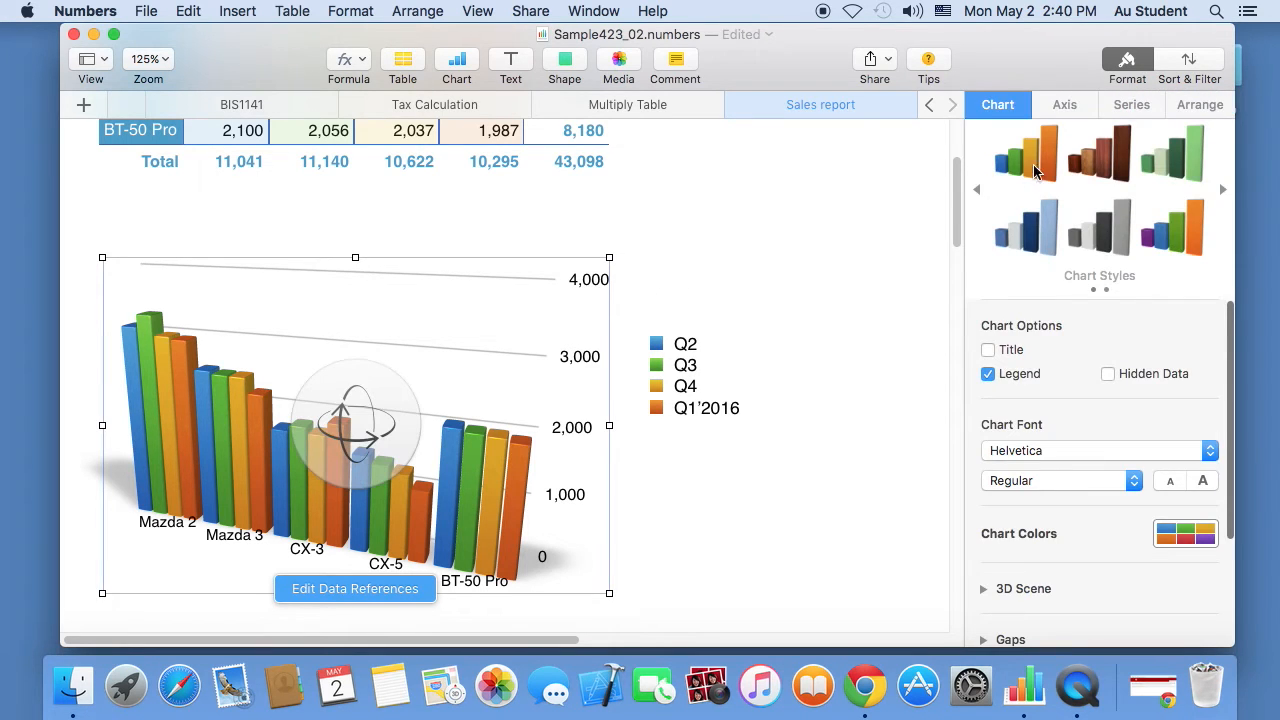
# - Set the value axis maximum to 3,500 with 7 steps of 500
pyautogui.click(1066, 108)
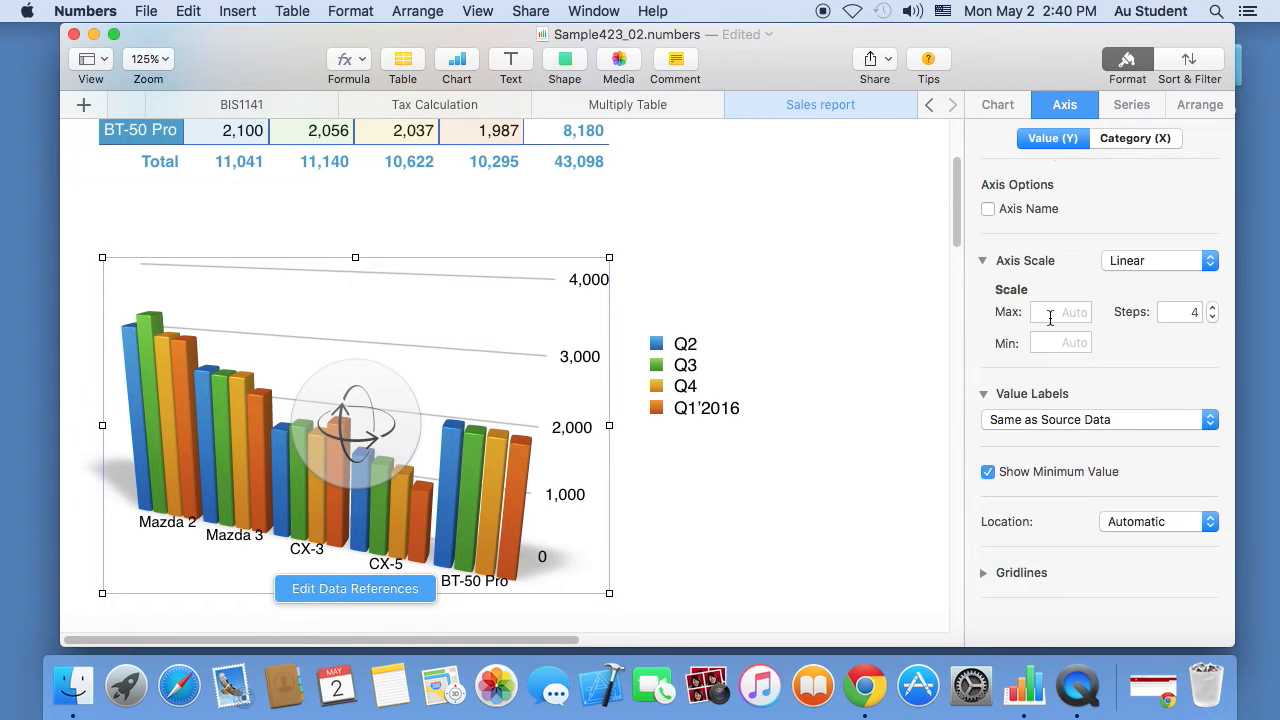
pyautogui.click(1092, 312)
pyautogui.write('3500')
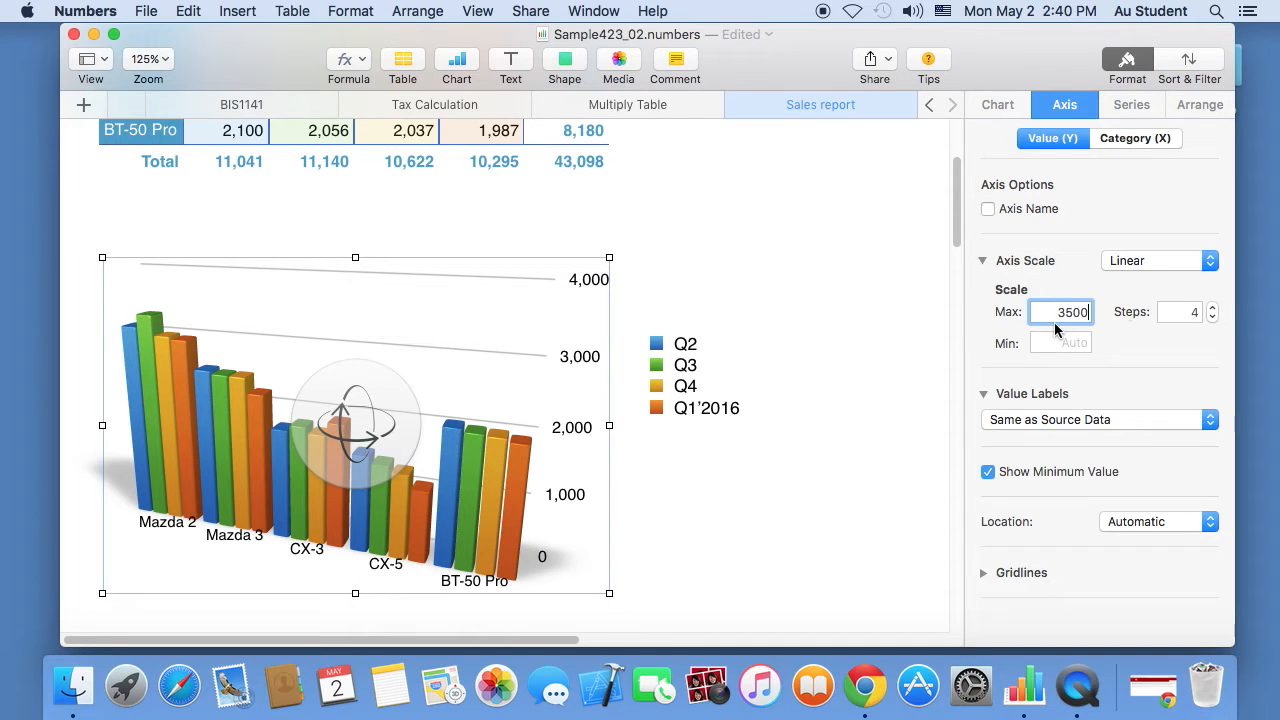
pyautogui.press('Return')
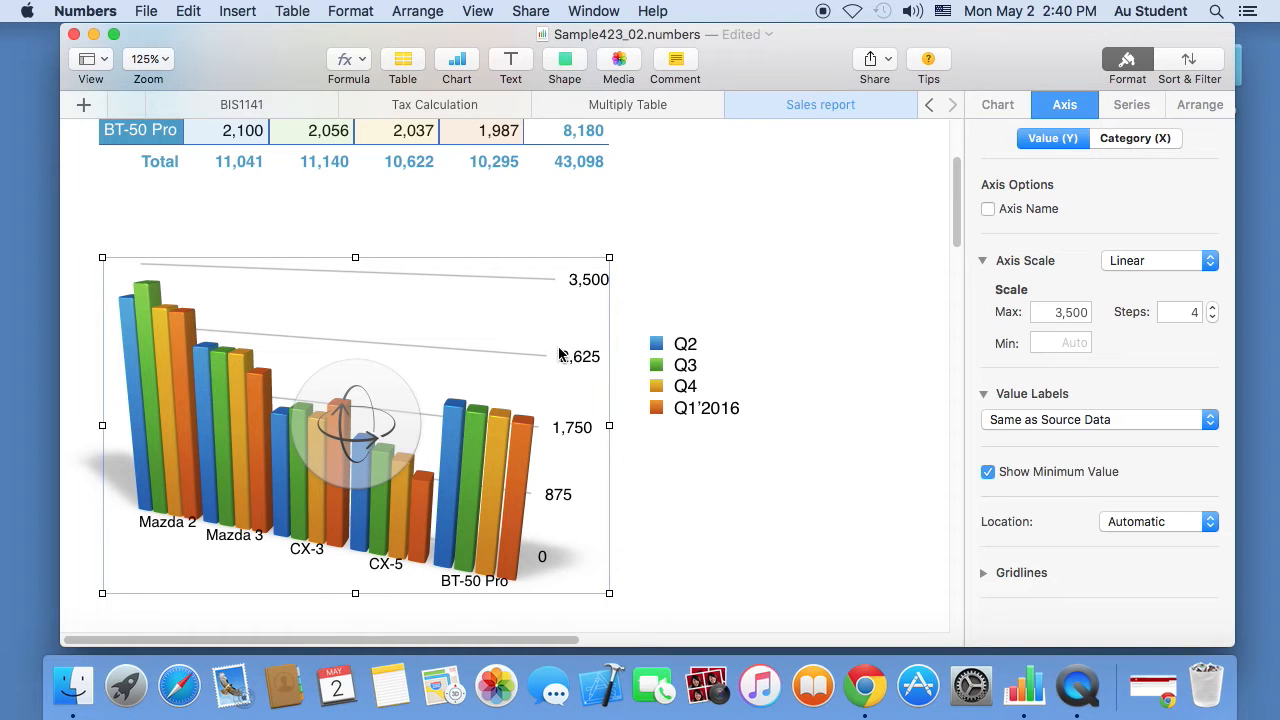
pyautogui.click(1178, 311)
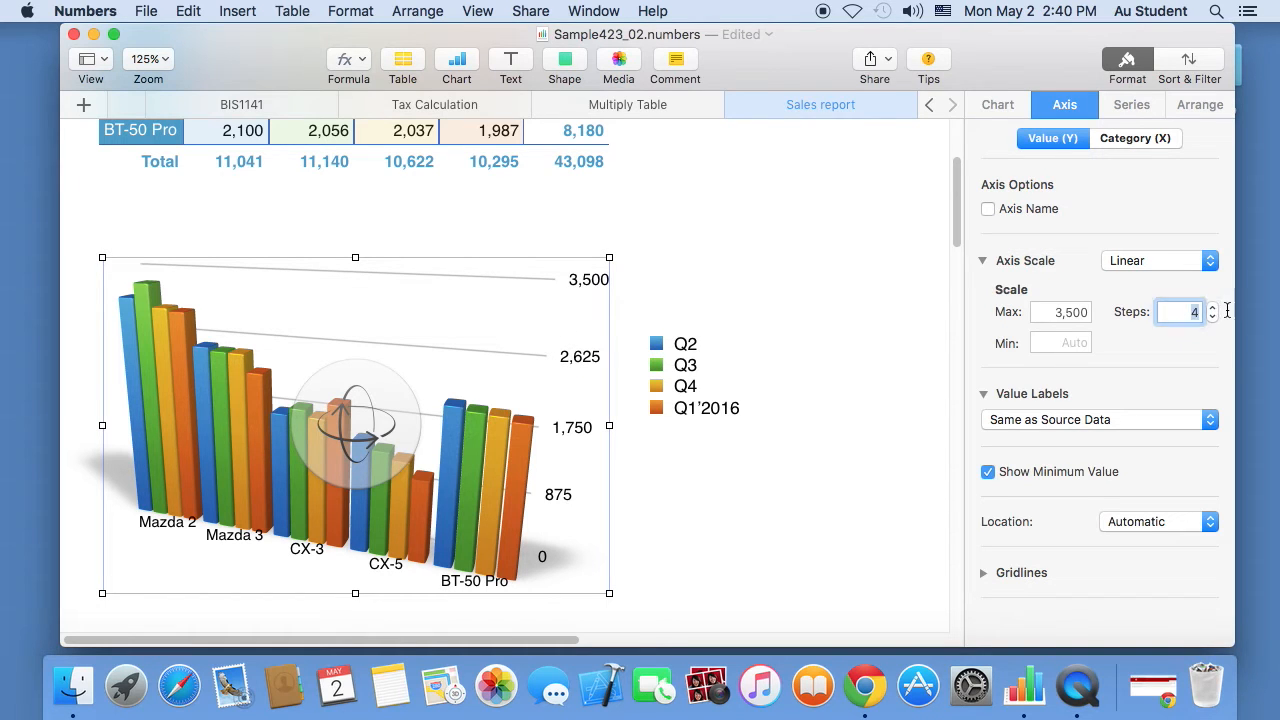
pyautogui.press('Return')
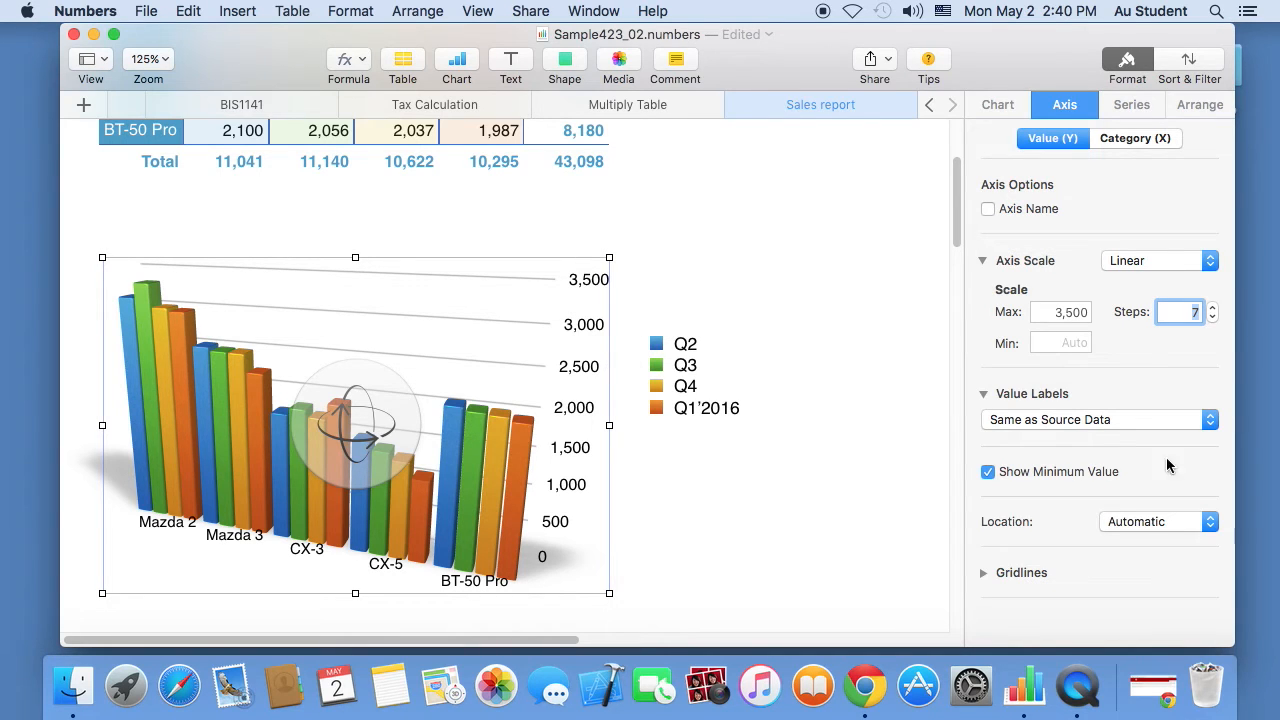
pyautogui.click(988, 472)
pyautogui.moveTo(956, 183); pyautogui.dragTo(963, 253)
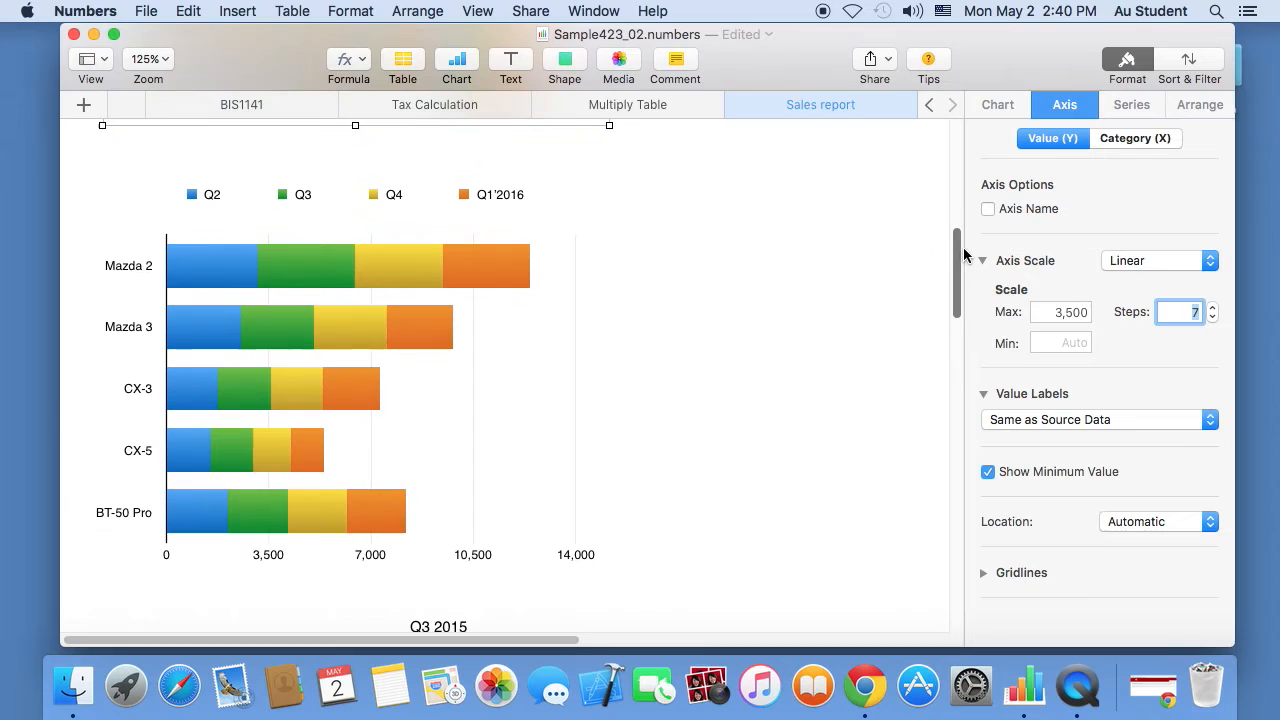
# - Give the stacked bar chart's value axis a 15,000 maximum and 5 major steps, after briefly trying 7
pyautogui.click(261, 331)
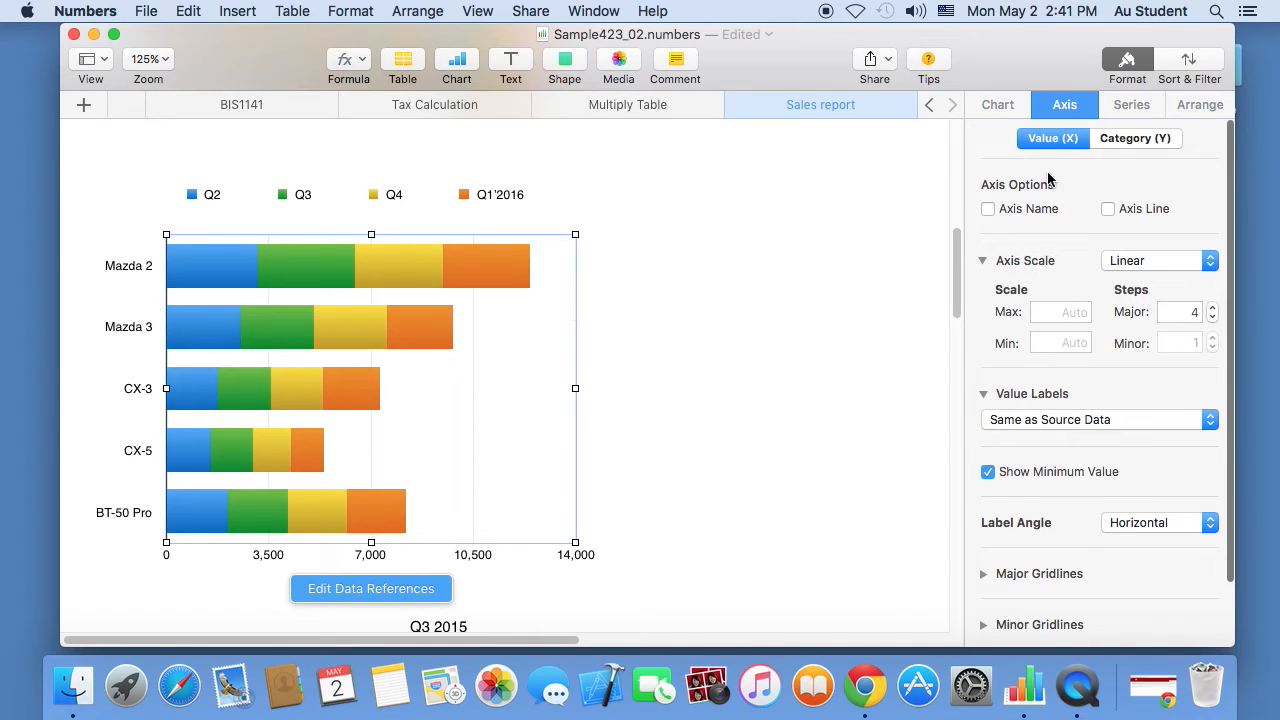
pyautogui.click(1137, 138)
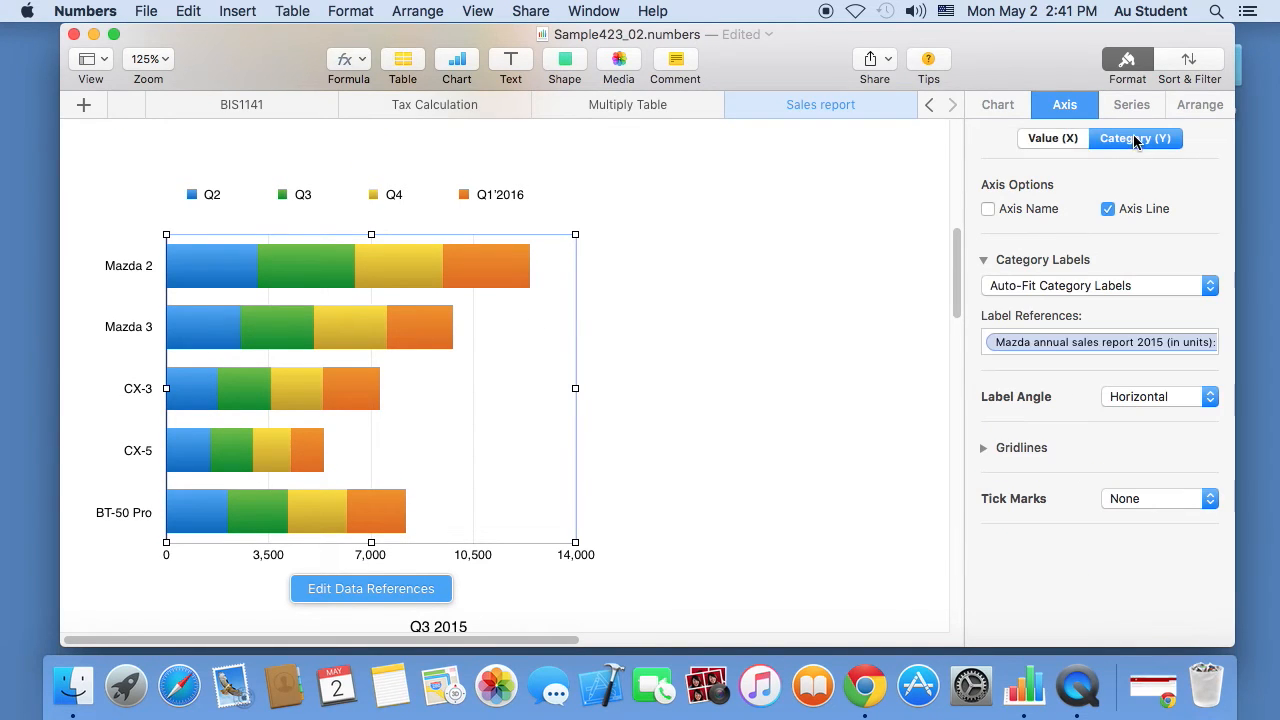
pyautogui.click(1065, 138)
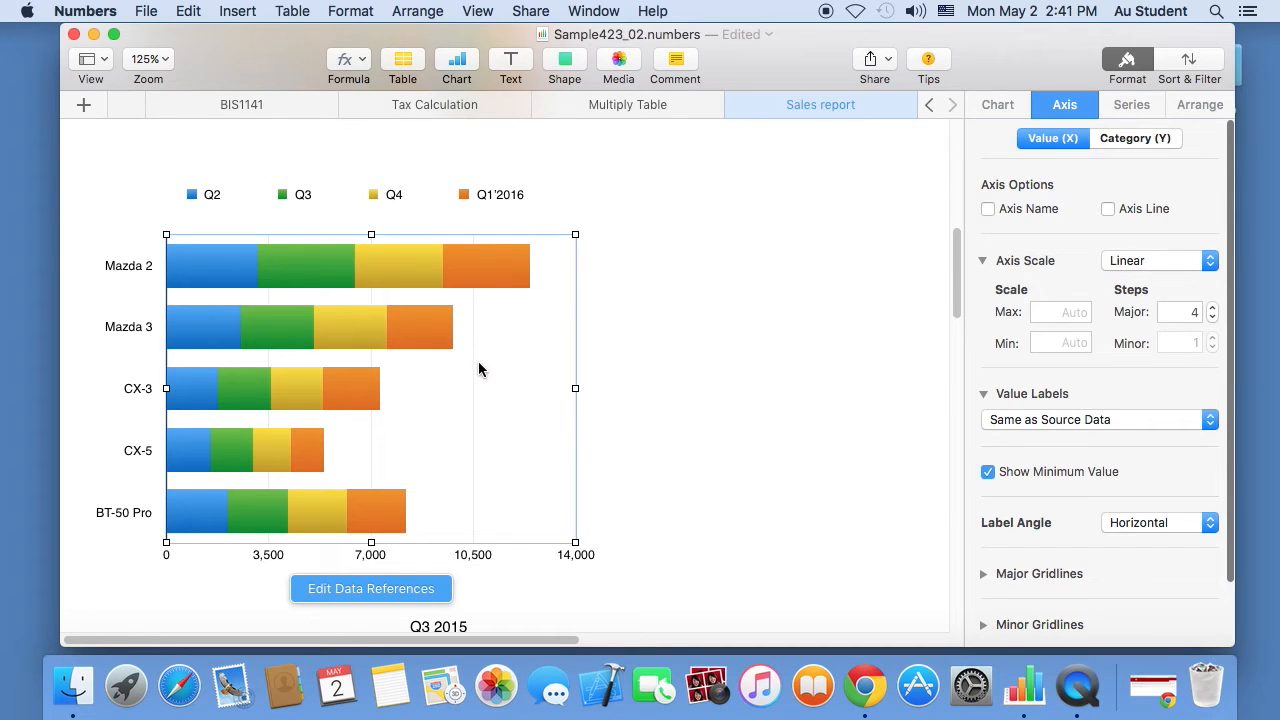
pyautogui.click(1058, 312)
pyautogui.write('15000')
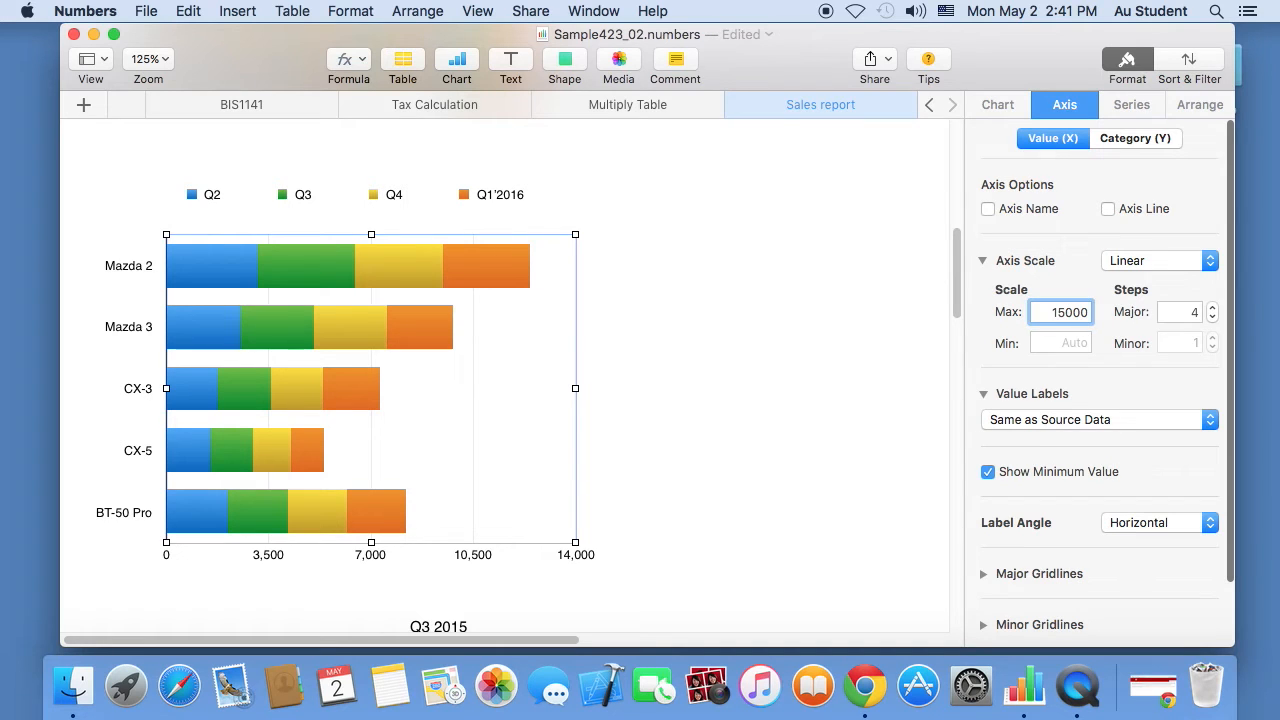
pyautogui.press('Return')
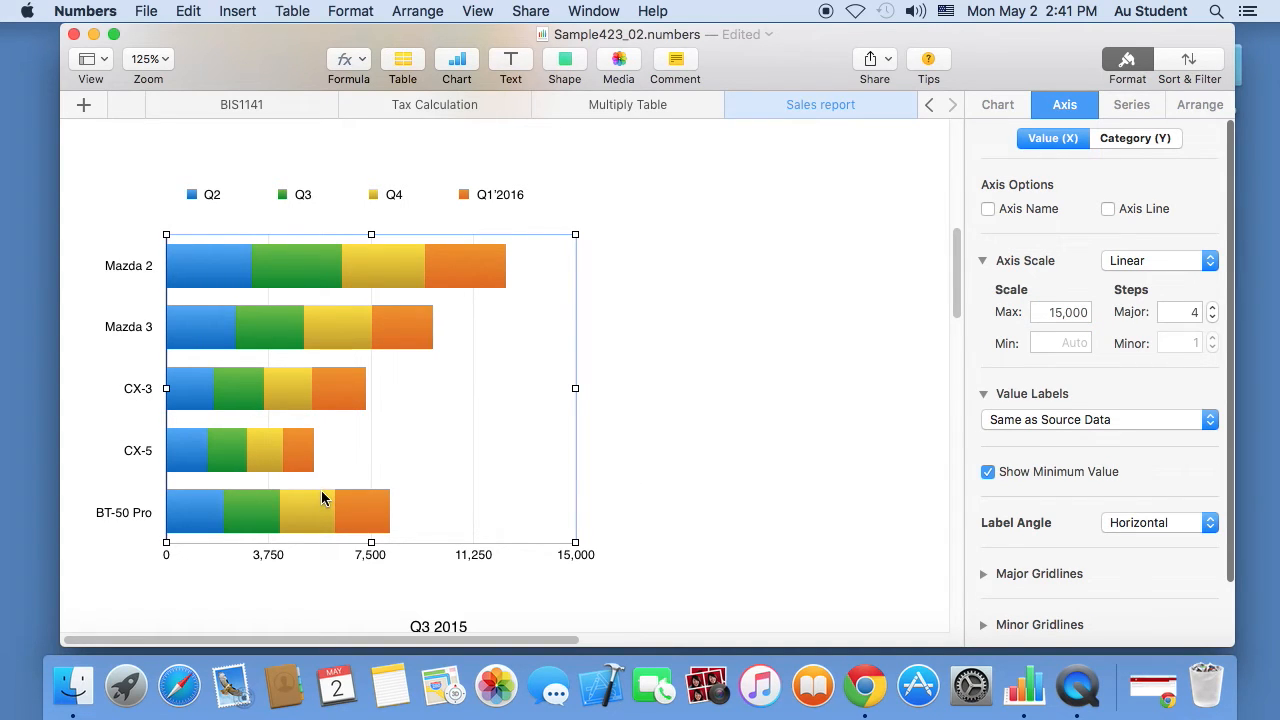
pyautogui.doubleClick(1175, 312)
pyautogui.press('Return')
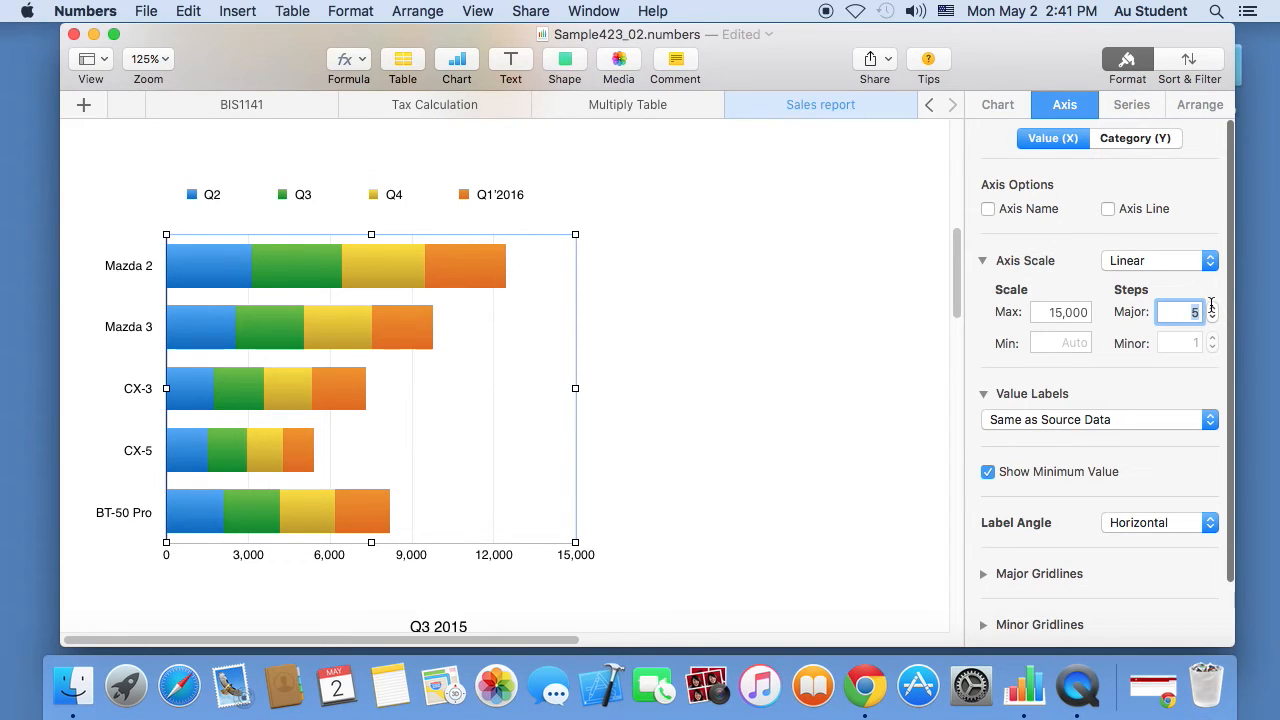
pyautogui.write('7')
pyautogui.press('Return')
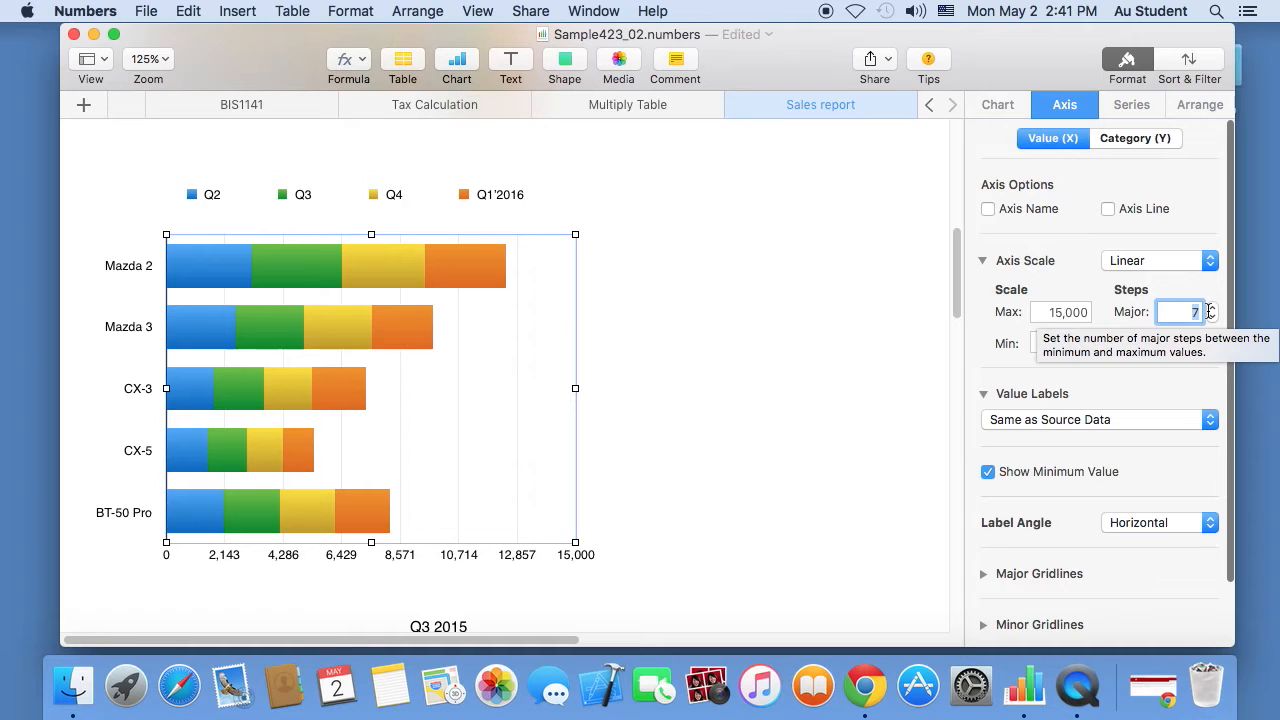
pyautogui.write('5')
pyautogui.press('Return')
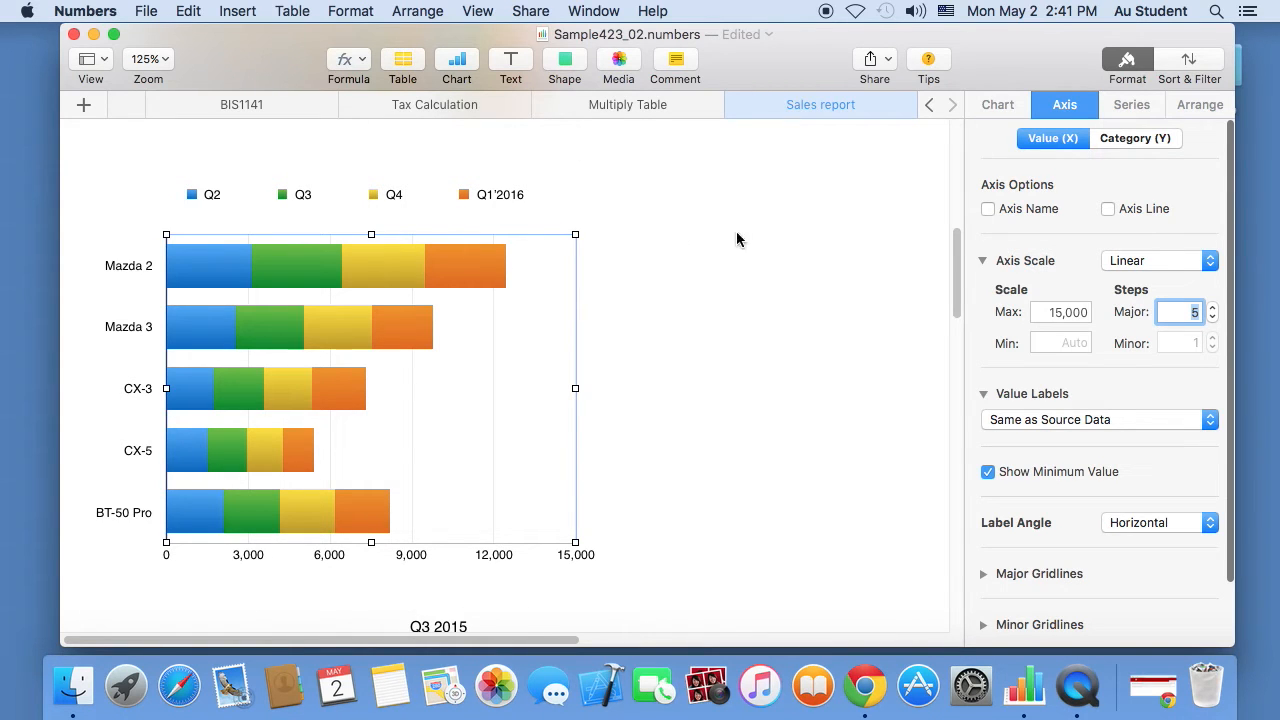
# - Switch the Q2 series to a plain colour fill and, after trying yellow, pick blue
pyautogui.scroll(10, 945, 230)
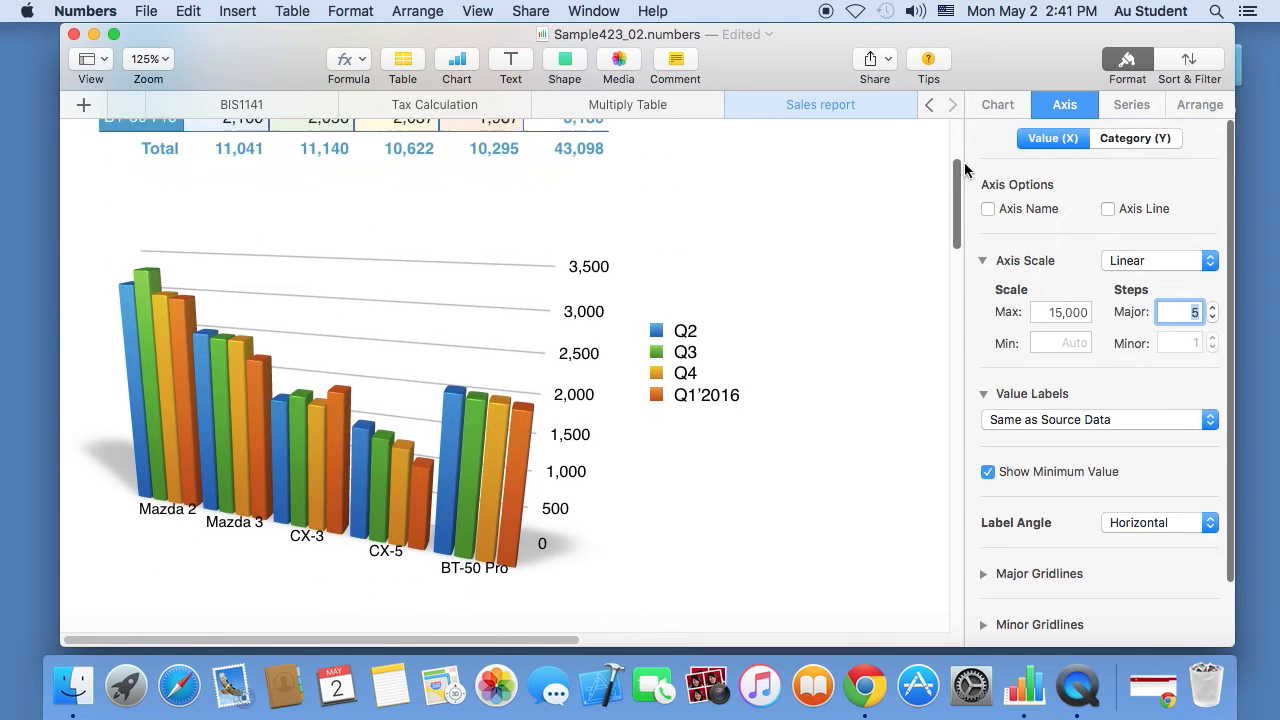
pyautogui.scroll(-3, 967, 167)
pyautogui.scroll(4, 900, 200)
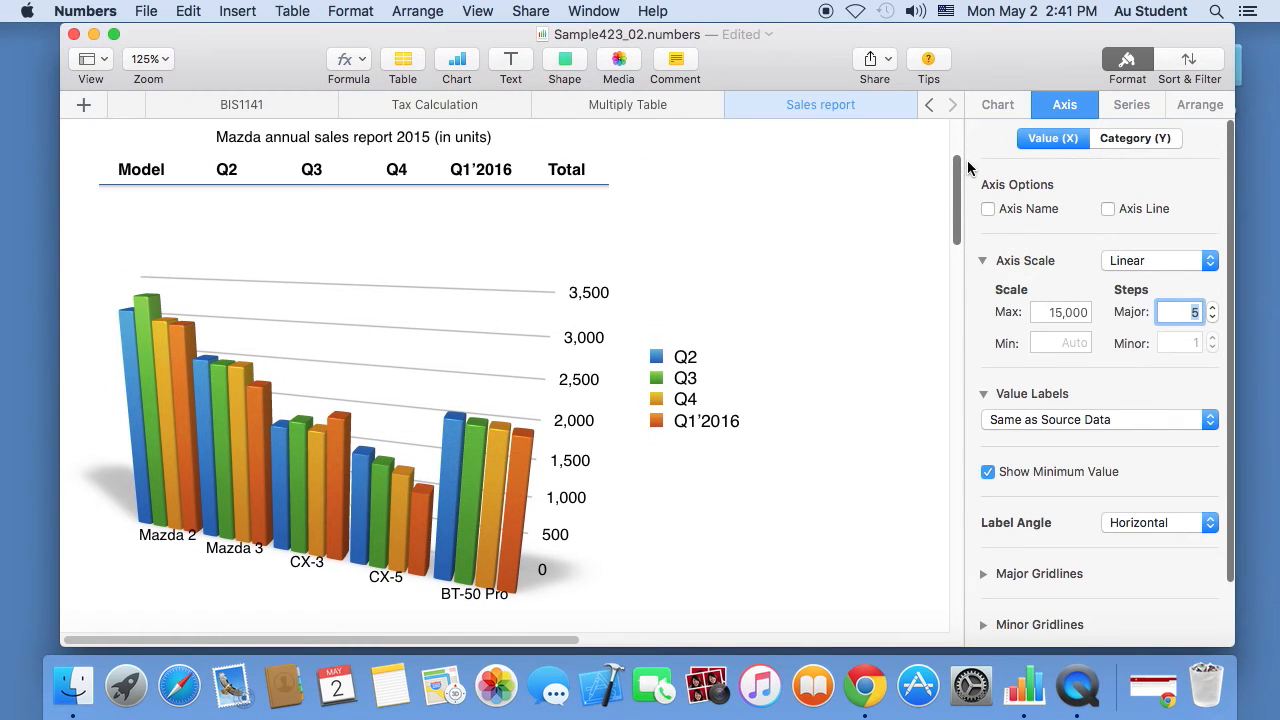
pyautogui.click(456, 460)
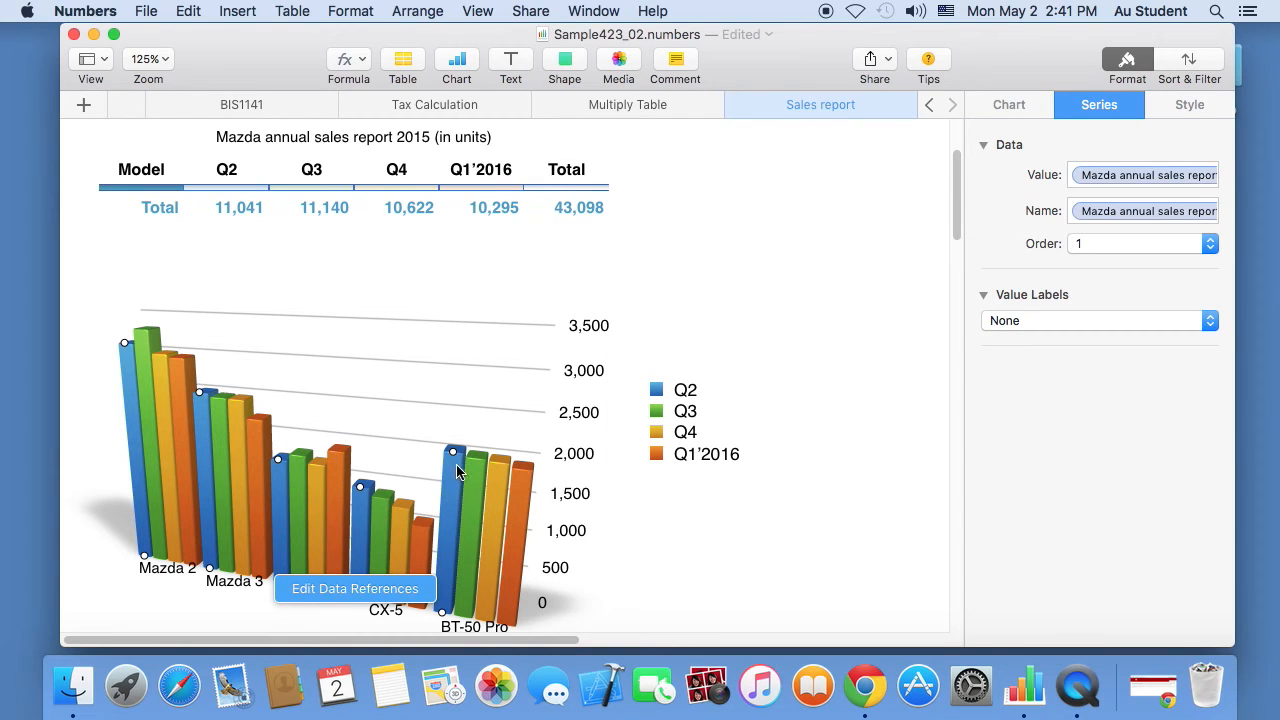
pyautogui.click(1189, 105)
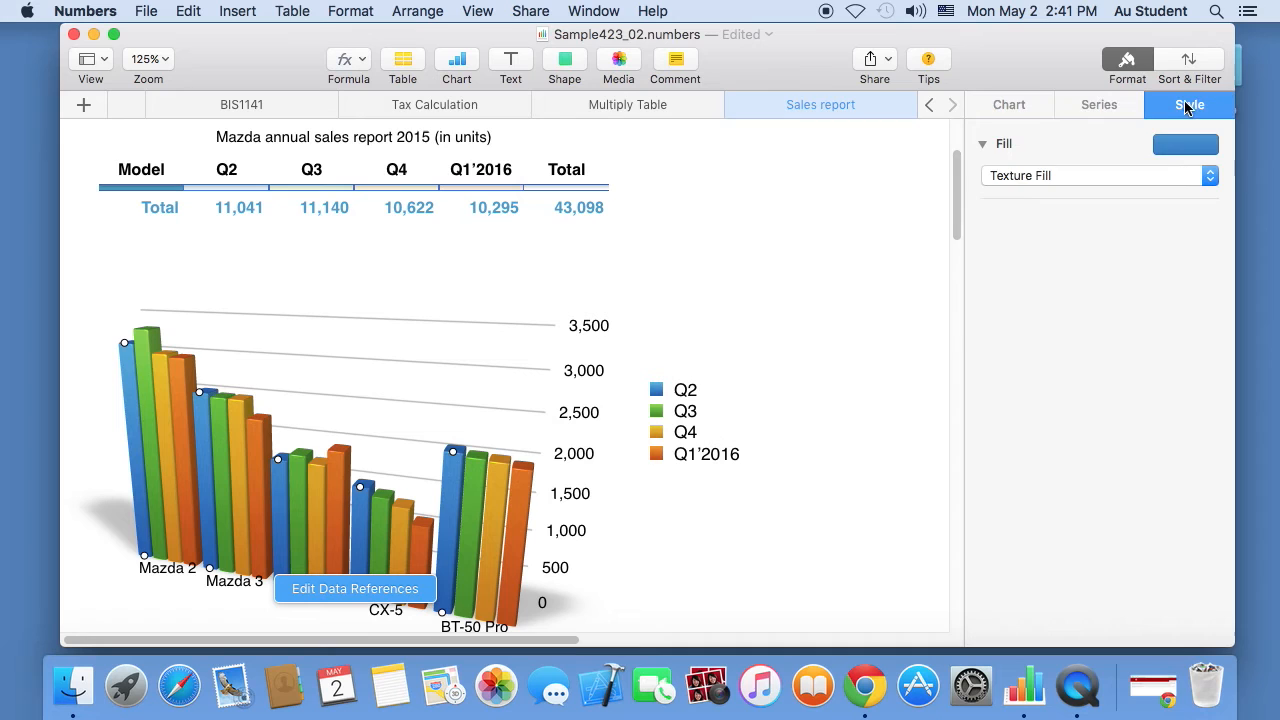
pyautogui.click(1087, 178)
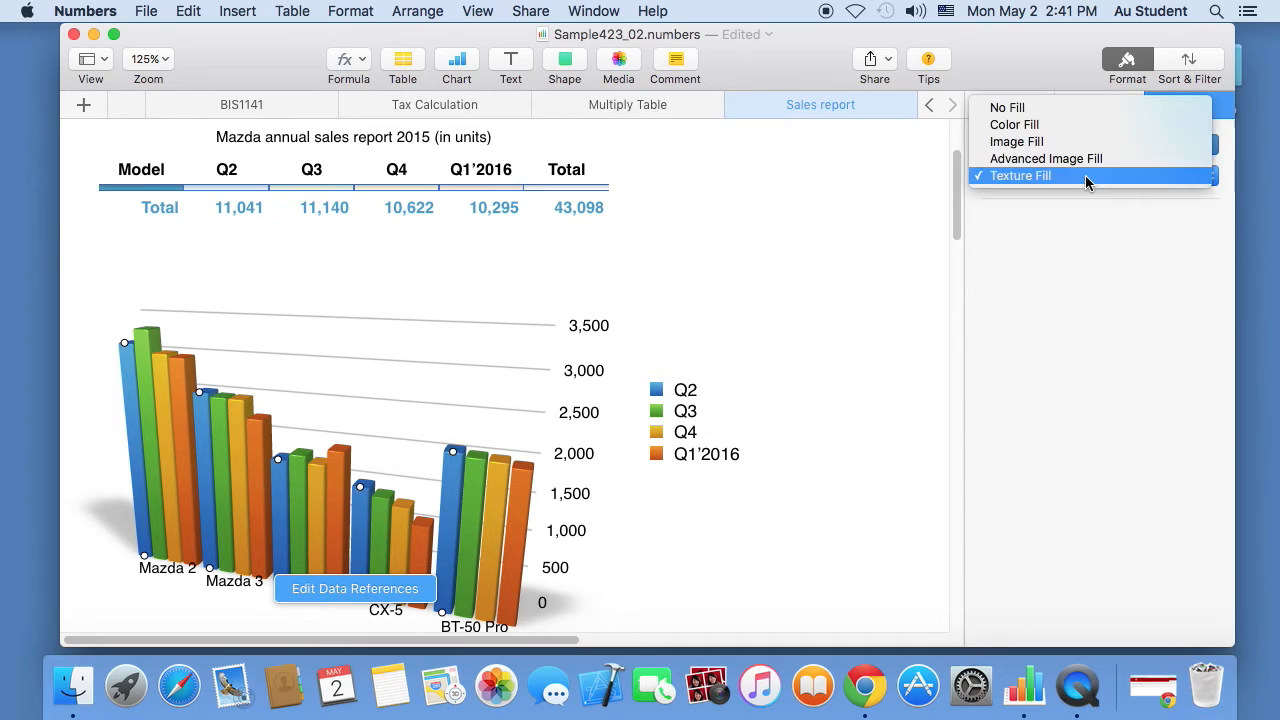
pyautogui.click(1041, 127)
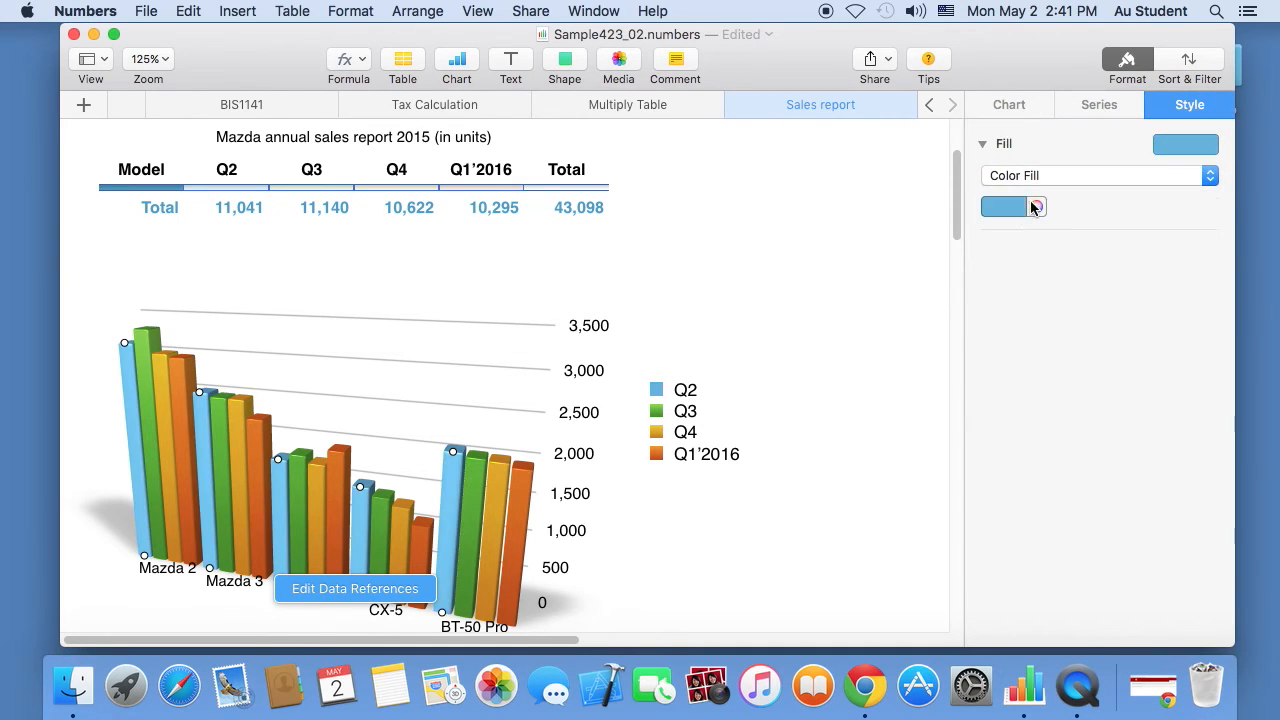
pyautogui.click(1016, 210)
pyautogui.click(1002, 288)
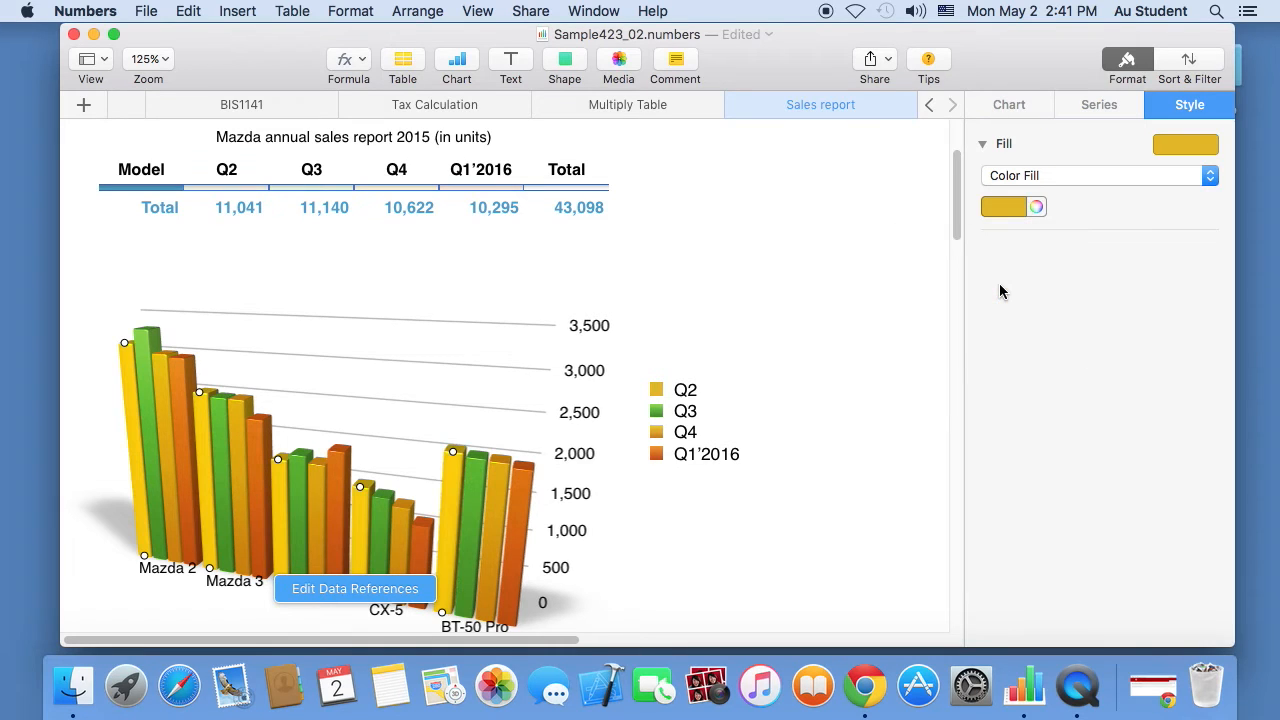
pyautogui.click(1012, 207)
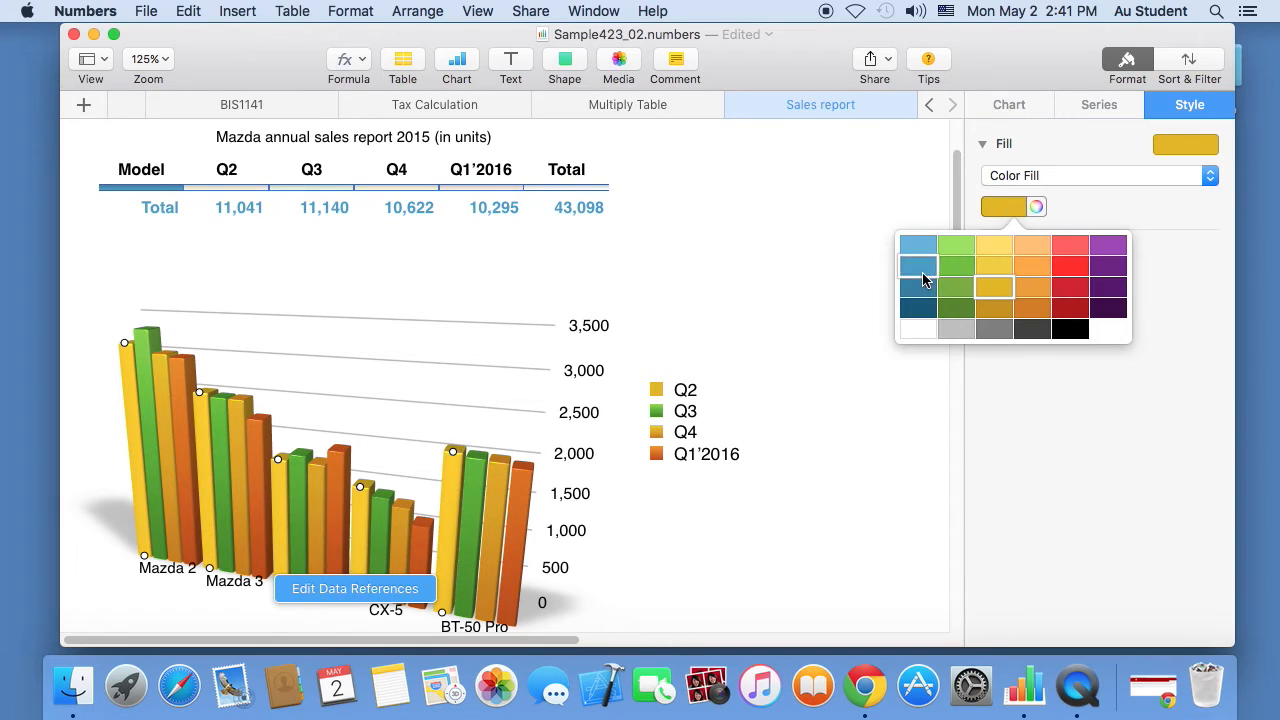
pyautogui.click(918, 266)
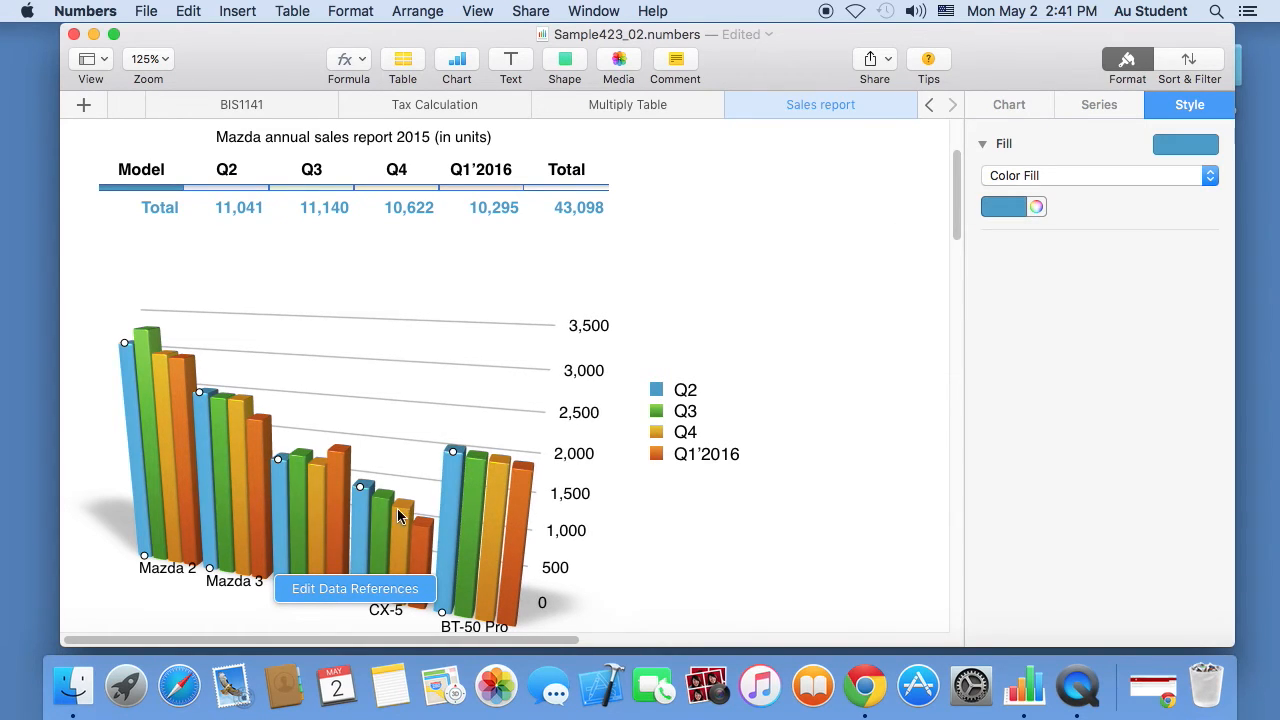
# - Fill the Q1'2016 bar series with a gradient from red to yellow
pyautogui.scroll(-5, 962, 250)
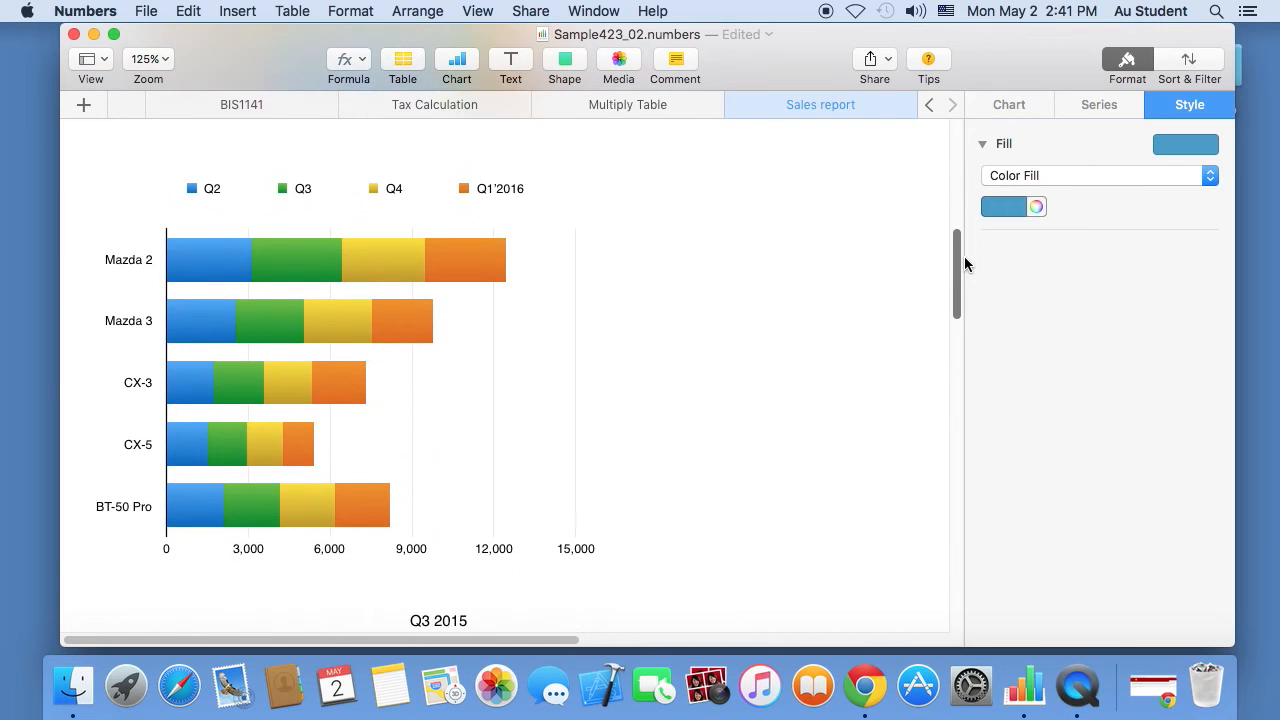
pyautogui.click(476, 274)
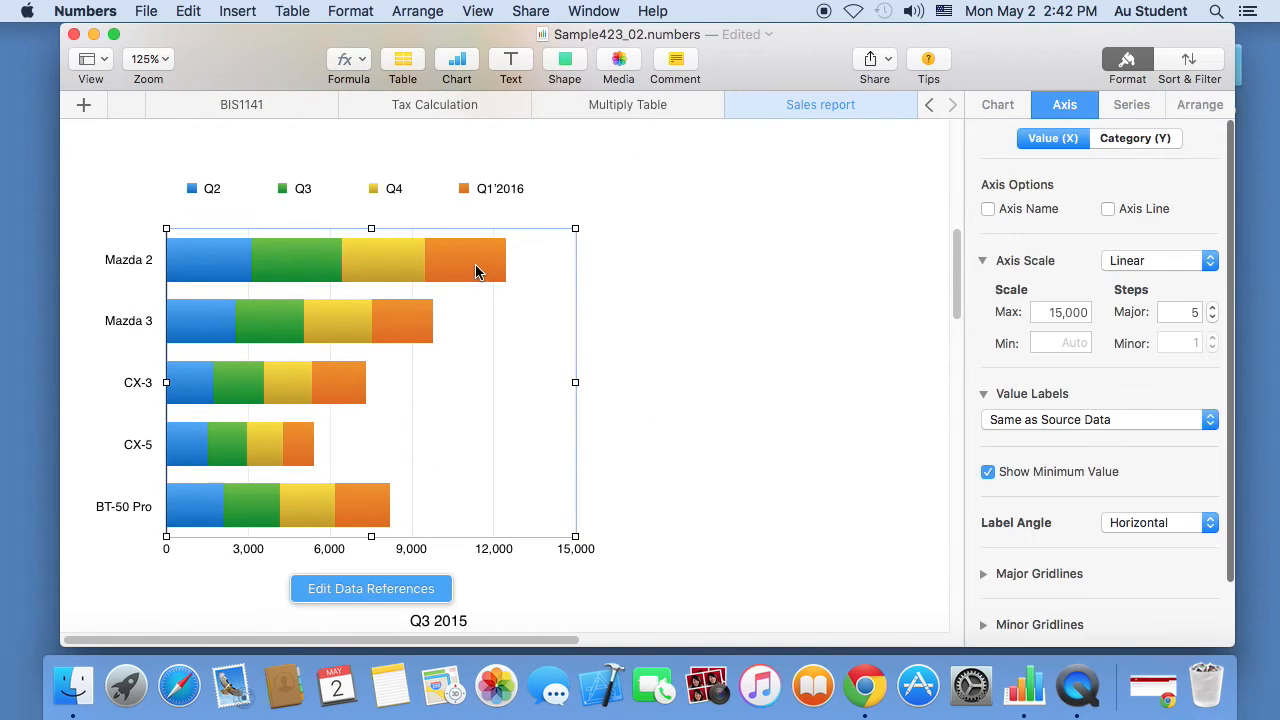
pyautogui.click(475, 266)
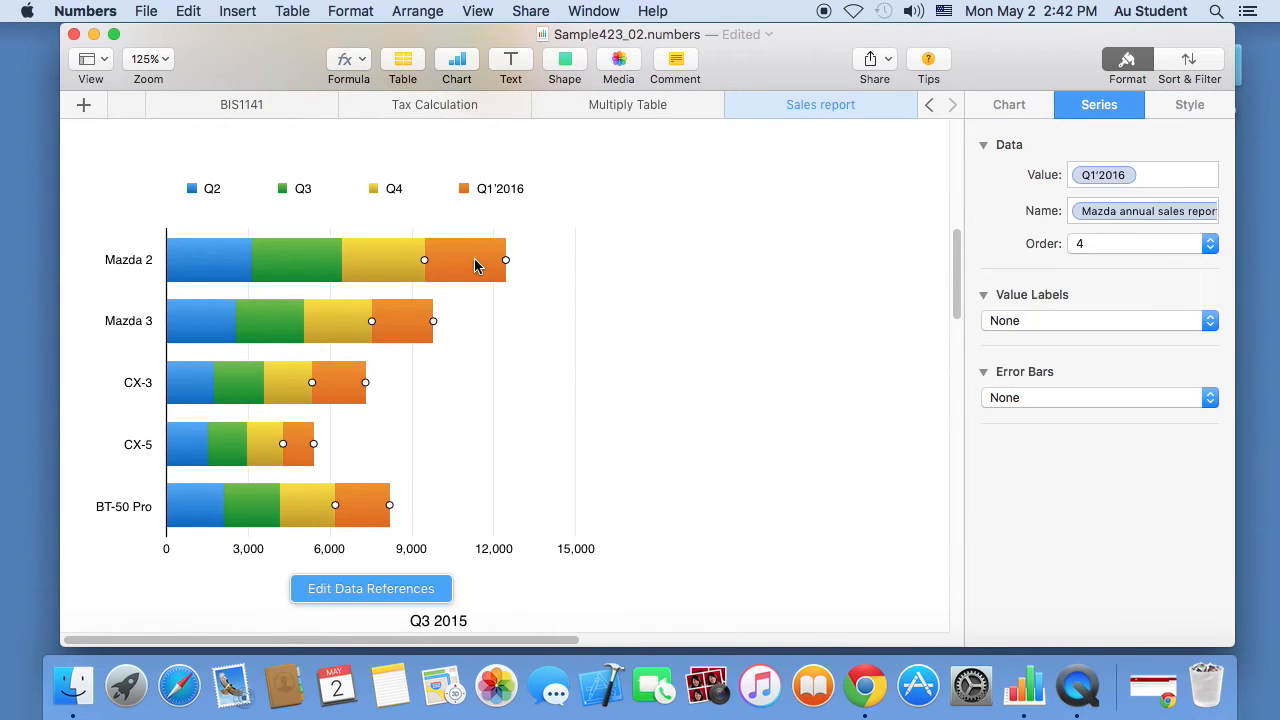
pyautogui.click(1206, 106)
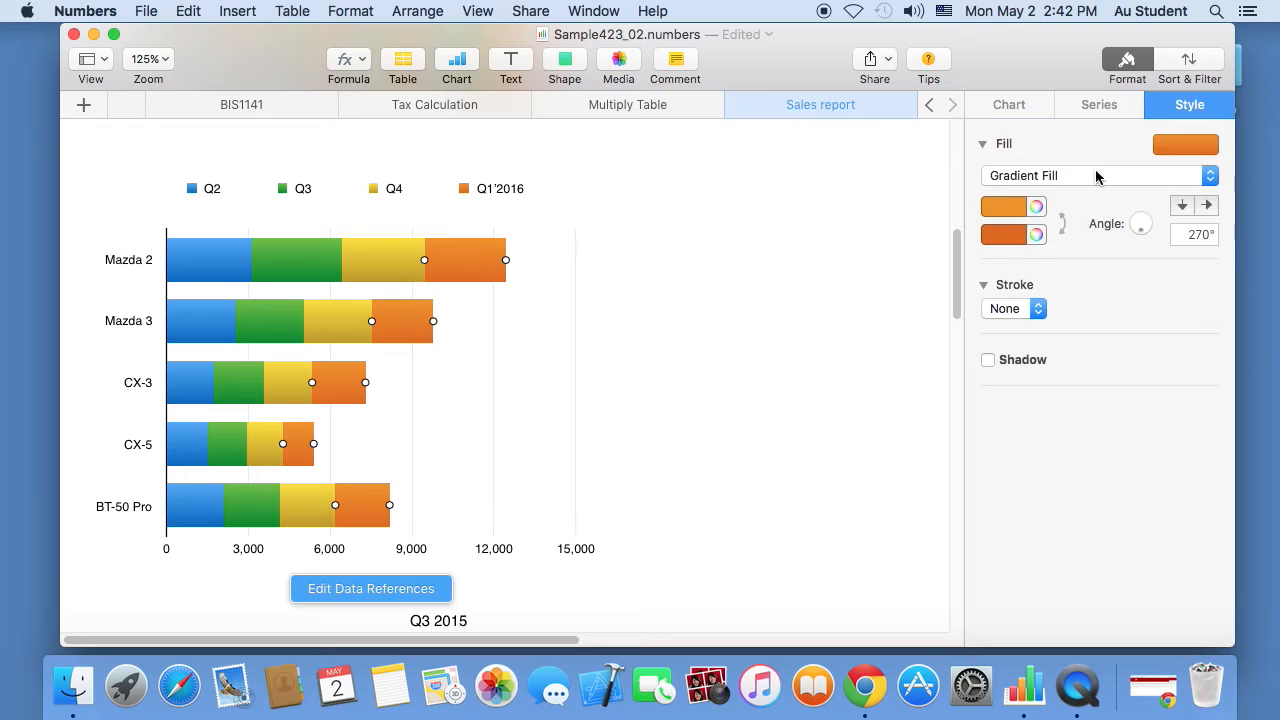
pyautogui.click(1018, 210)
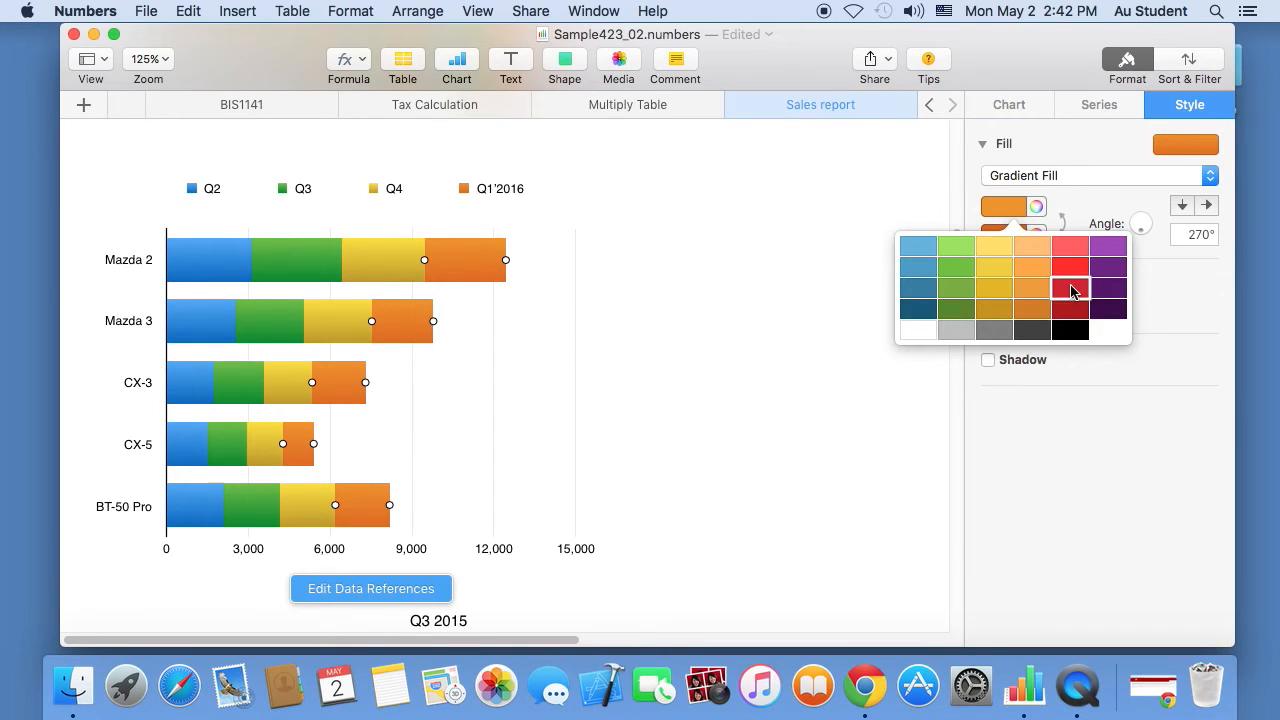
pyautogui.click(1072, 291)
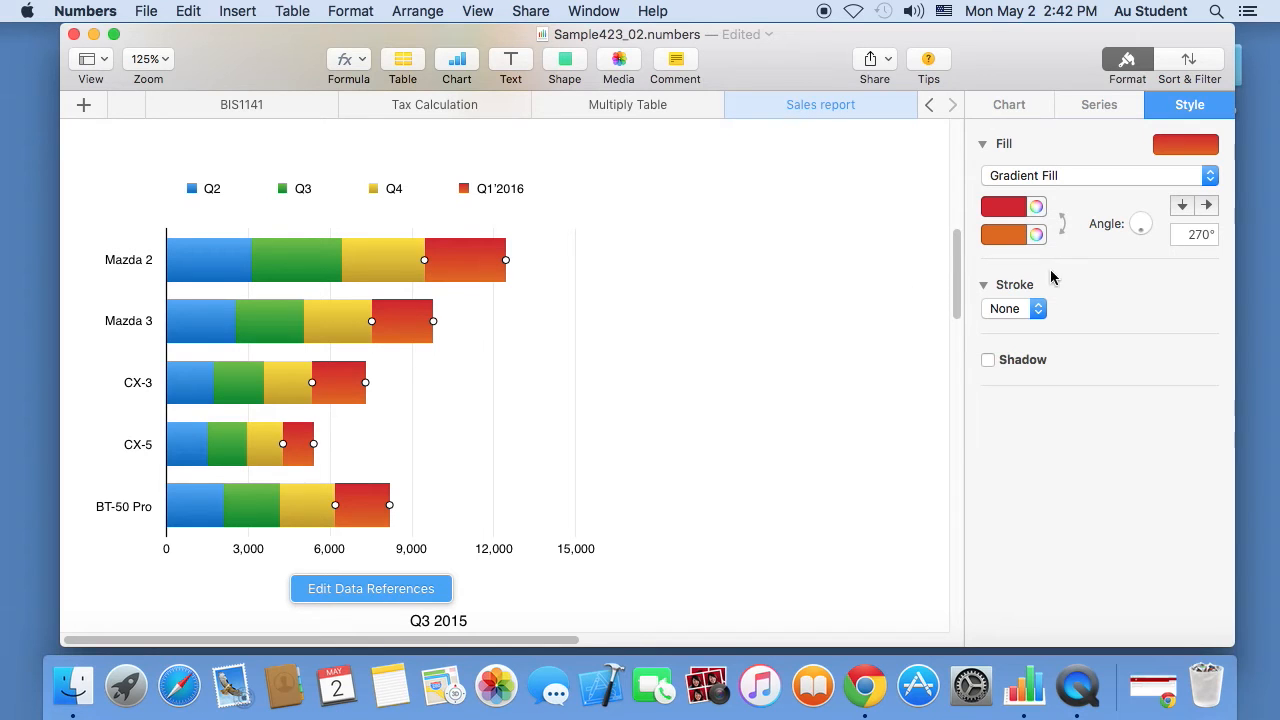
pyautogui.click(1016, 236)
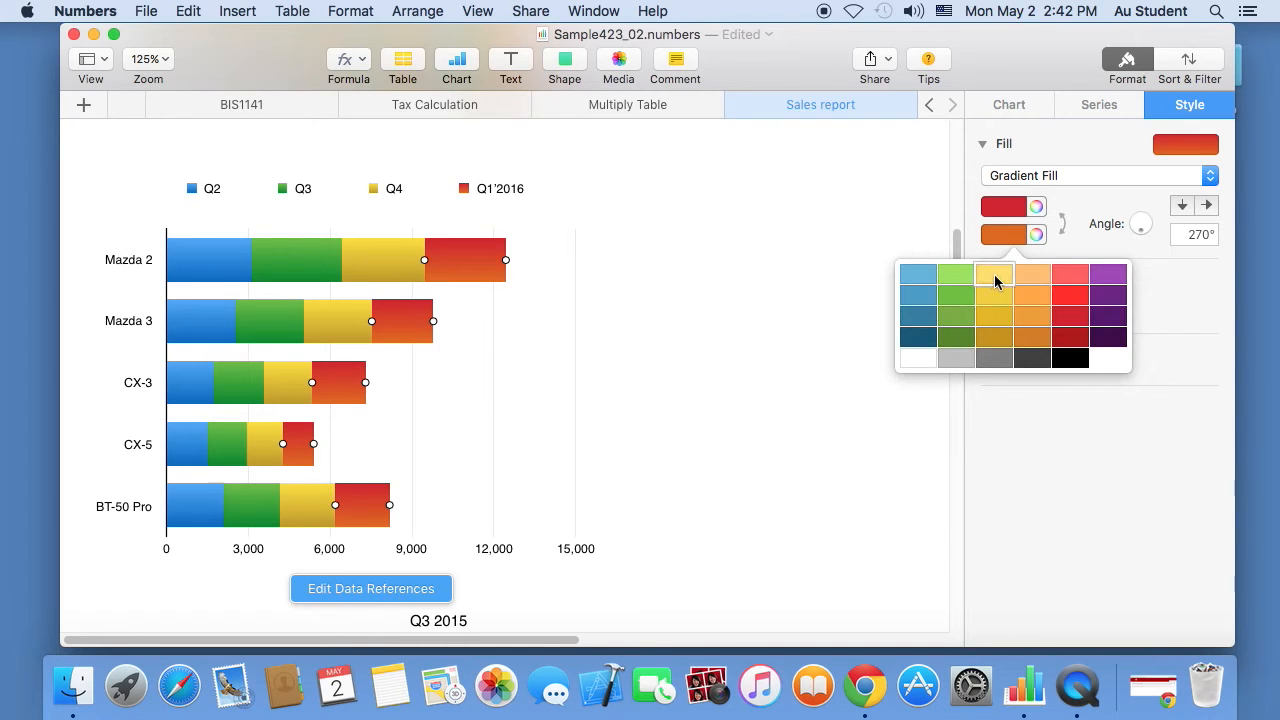
pyautogui.click(995, 282)
pyautogui.click(712, 345)
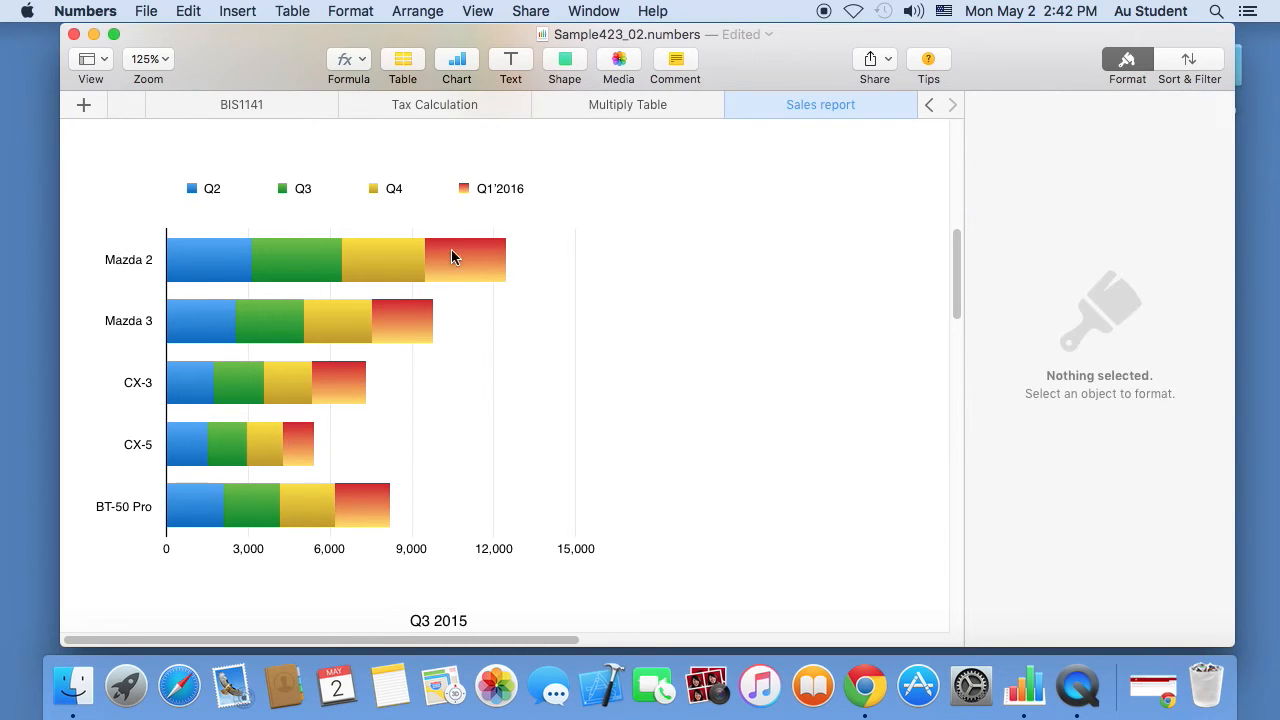
pyautogui.click(458, 262)
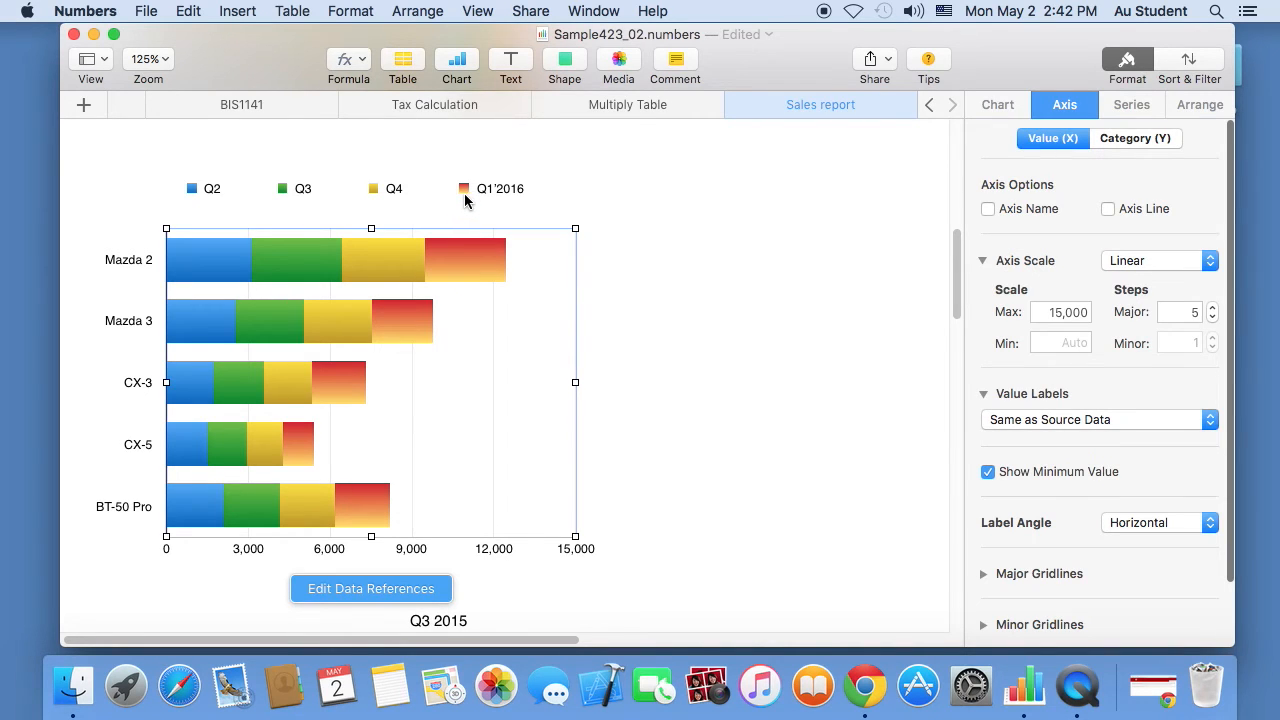
# - Turn on the 3-D chart's title and move the chart down below the table
pyautogui.moveTo(968, 275); pyautogui.dragTo(969, 192)
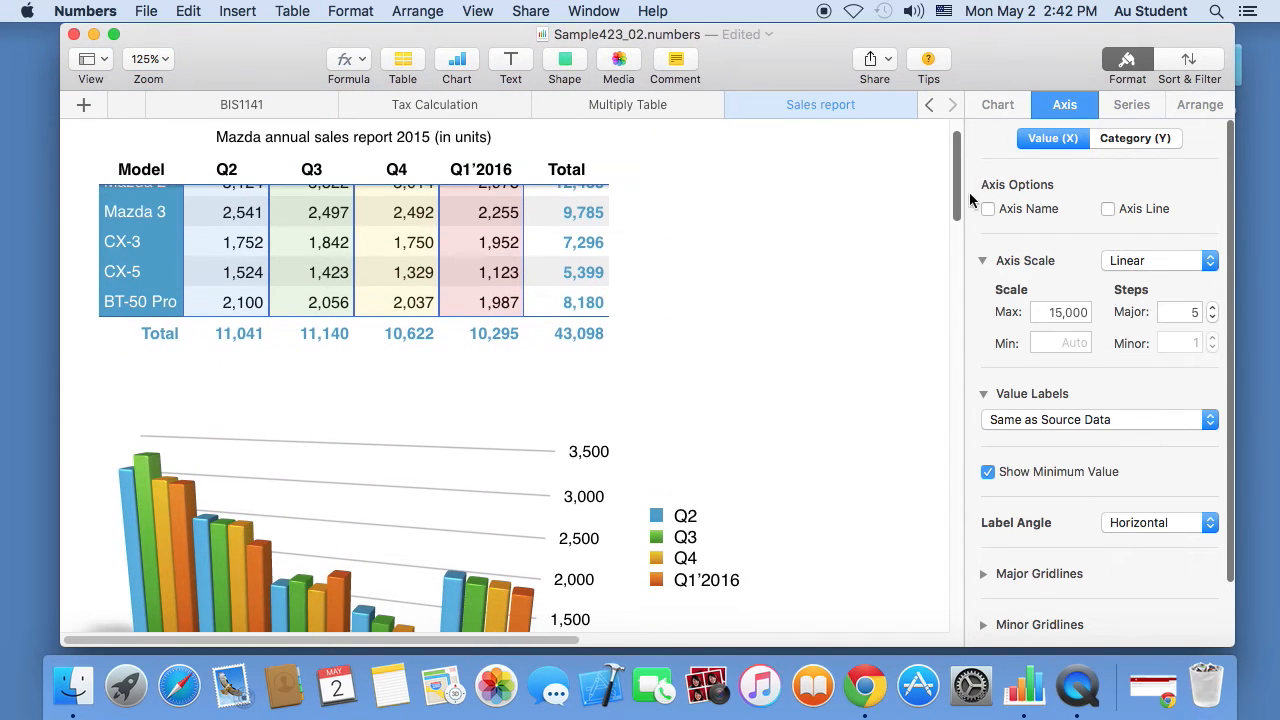
pyautogui.click(507, 462)
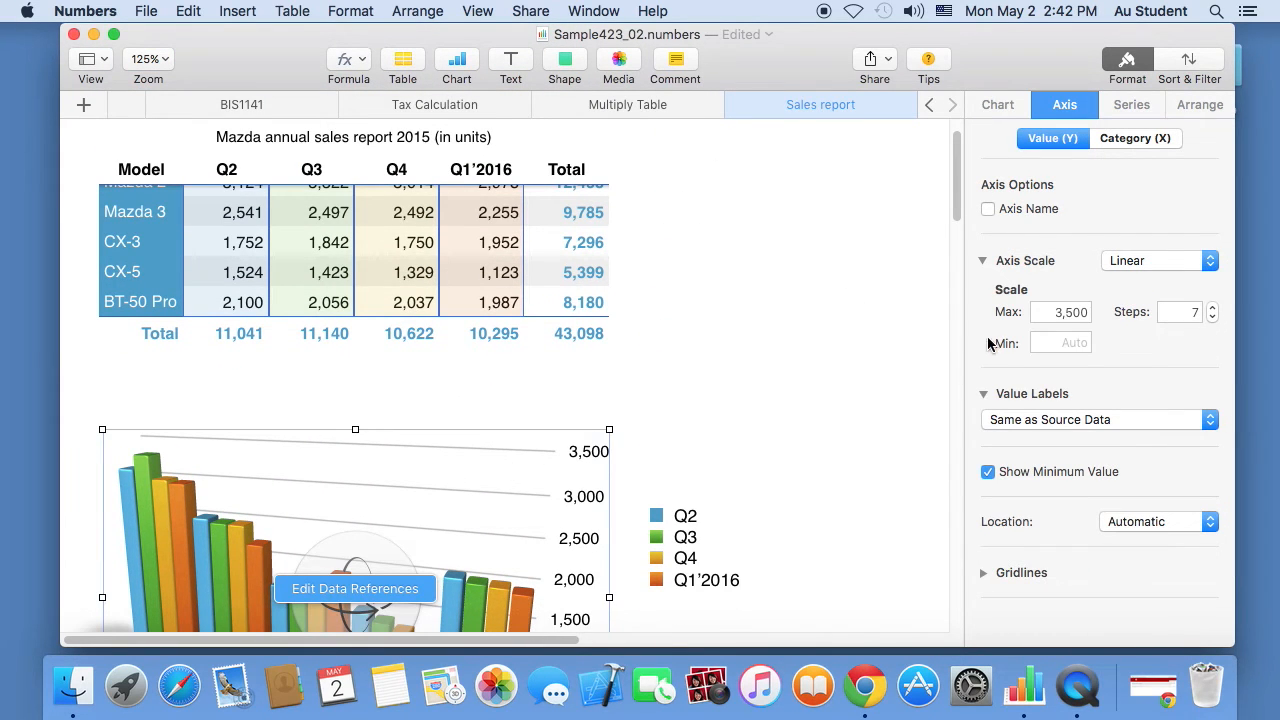
pyautogui.click(1008, 101)
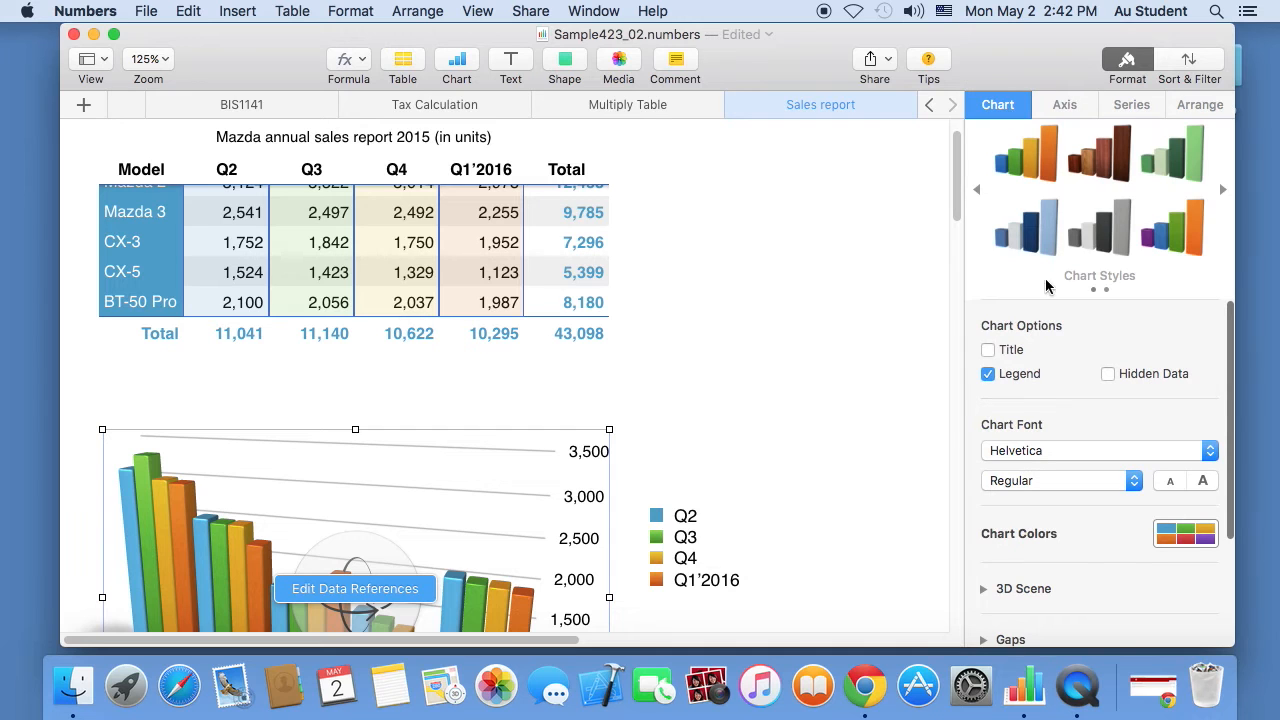
pyautogui.click(988, 350)
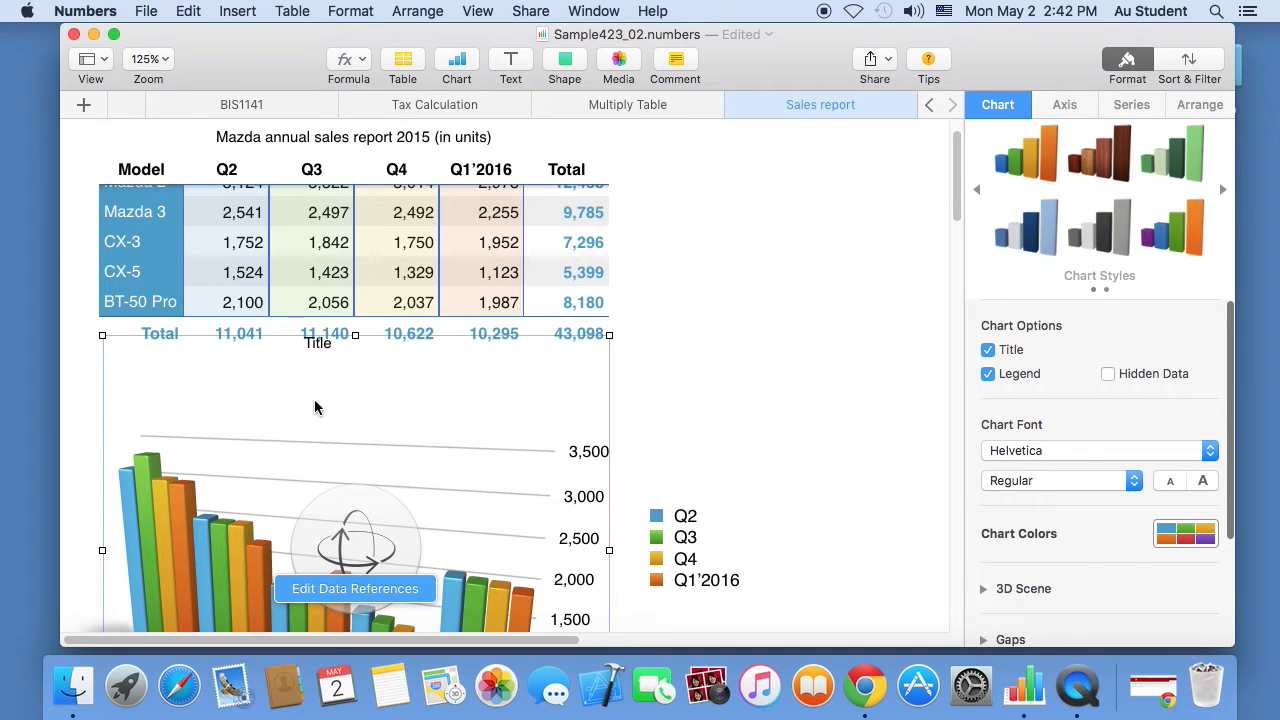
pyautogui.moveTo(318, 343); pyautogui.dragTo(347, 396)
# - Retitle the chart 'Sales volume 2015 (in units)', correcting the 'vloume' typo
pyautogui.click(319, 366)
pyautogui.doubleClick(348, 396)
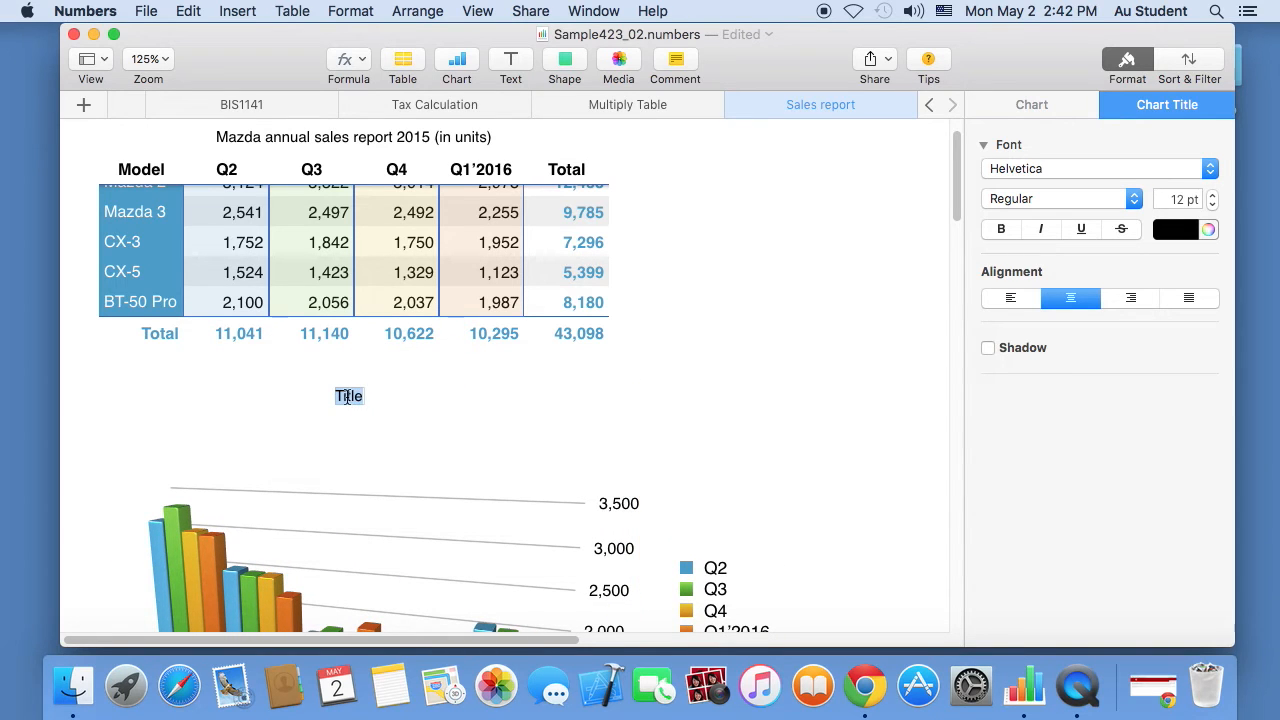
pyautogui.write('Sales')
pyautogui.write(' vloume')
pyautogui.press('BackSpace')
pyautogui.press('BackSpace')
pyautogui.press('BackSpace')
pyautogui.press('BackSpace')
pyautogui.press('BackSpace')
pyautogui.write('olume')
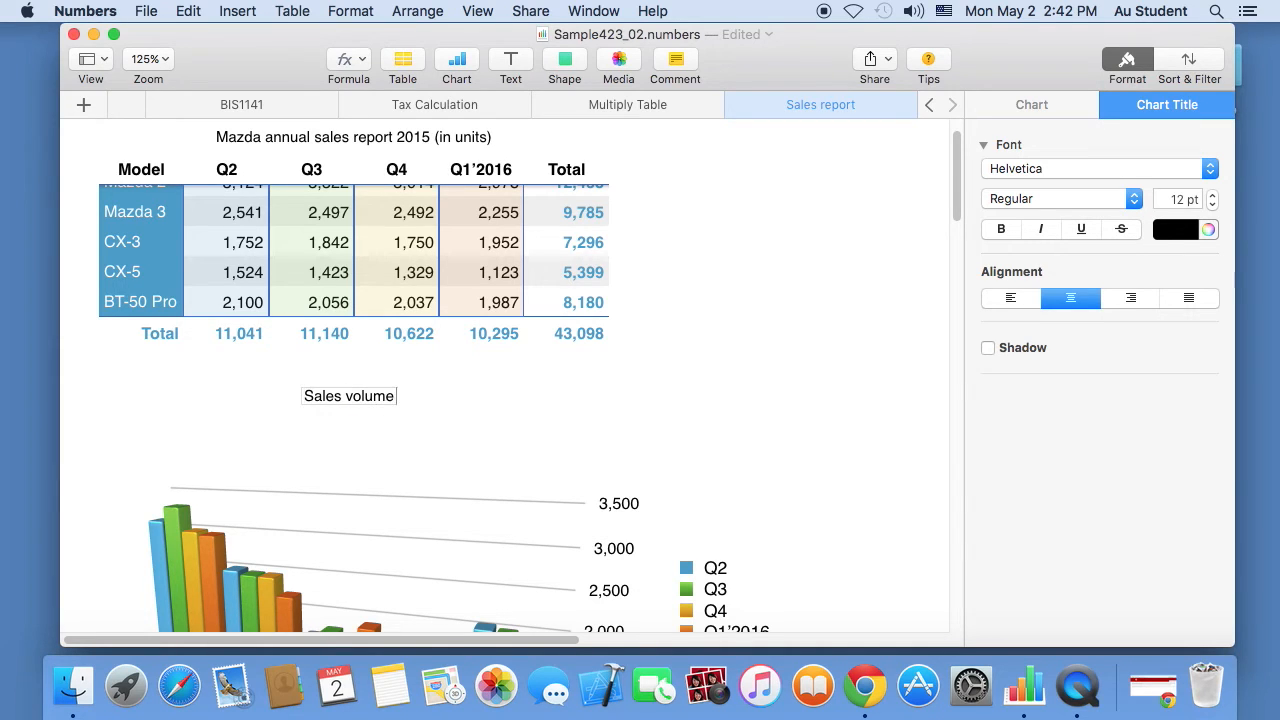
pyautogui.write(' 2015 (')
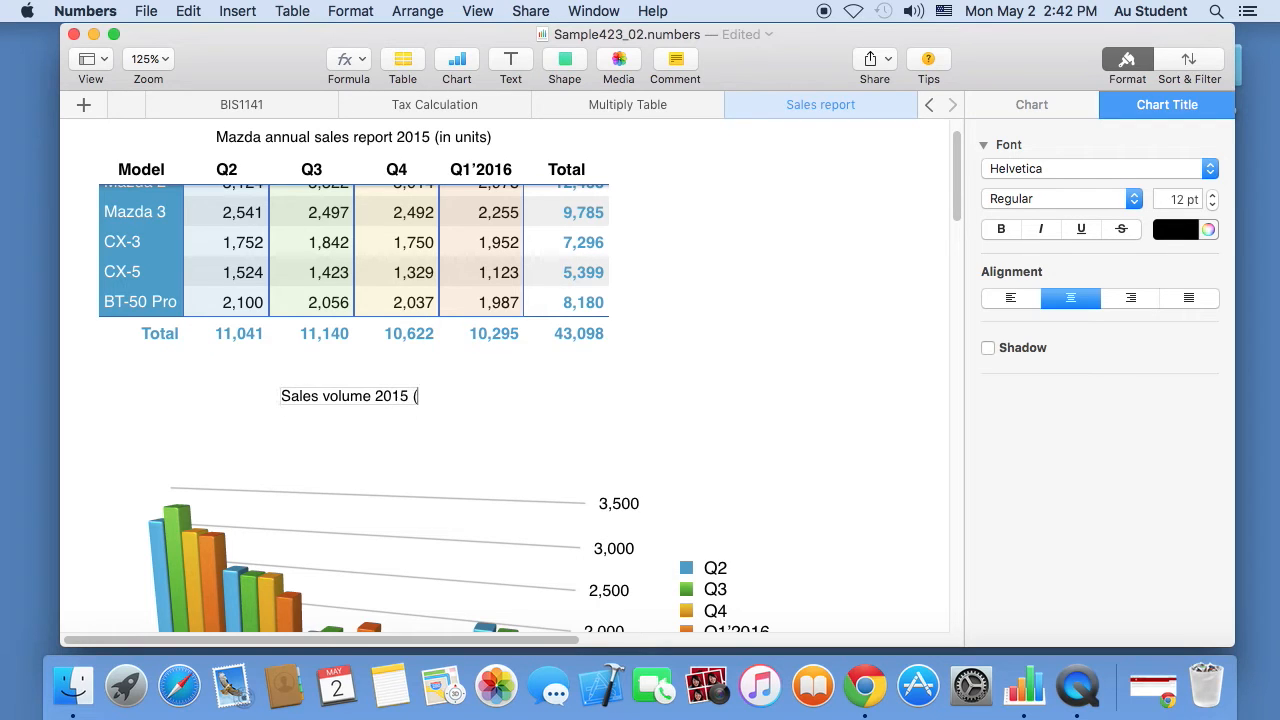
pyautogui.write('in units)')
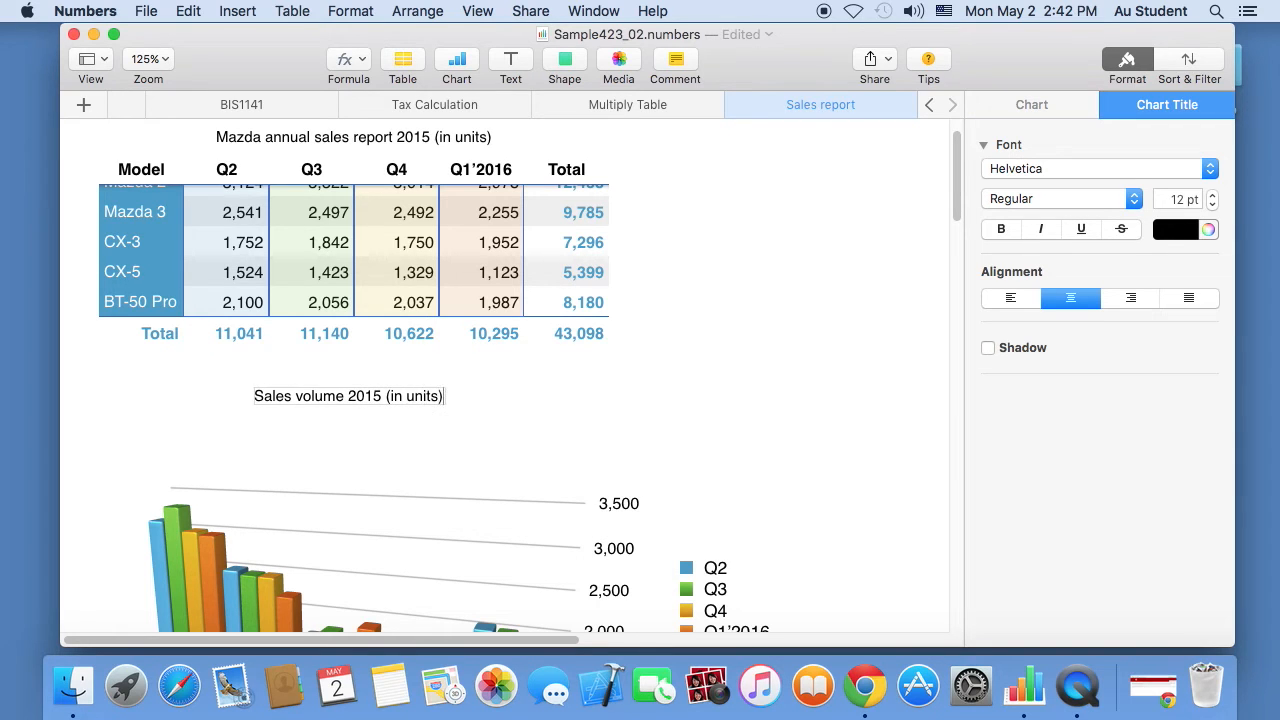
pyautogui.click(404, 546)
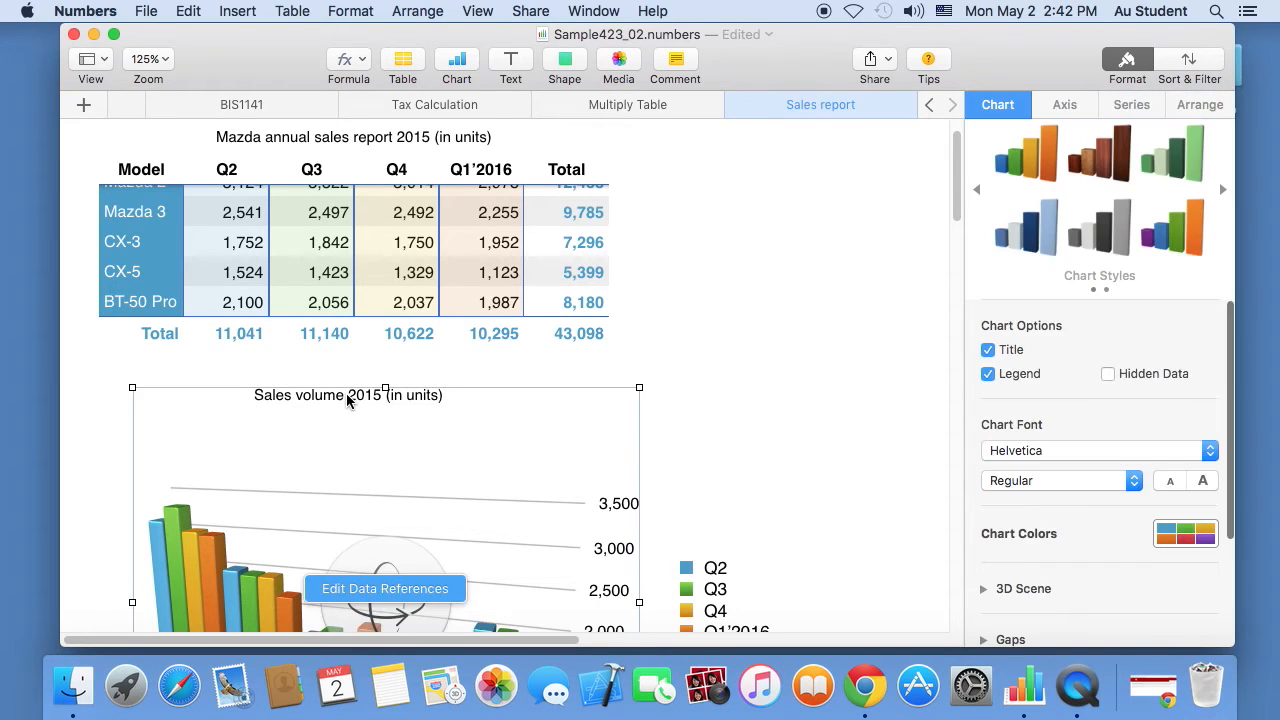
# - Nudge the titled chart down into its final spot under the table
pyautogui.click(343, 399)
pyautogui.moveTo(337, 399)
pyautogui.mouseDown()
pyautogui.moveTo(340, 411)
pyautogui.moveTo(349, 391)
pyautogui.mouseUp()
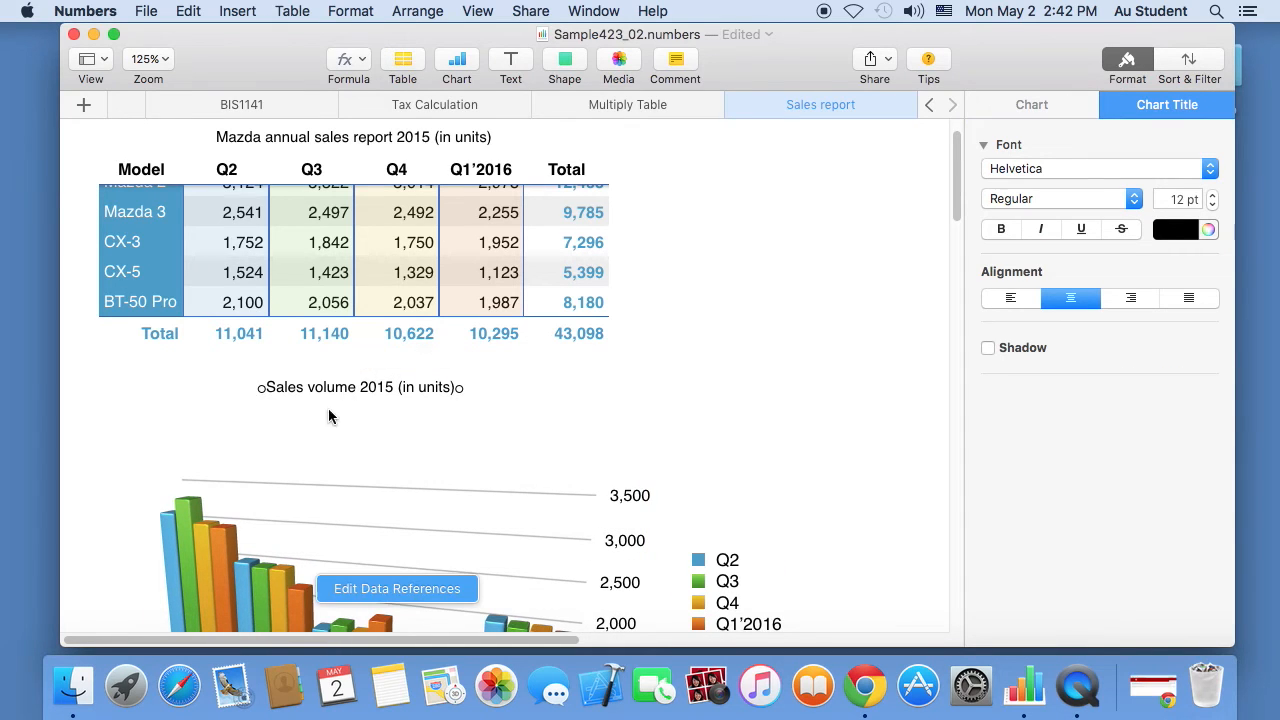
pyautogui.doubleClick(310, 390)
pyautogui.click(256, 427)
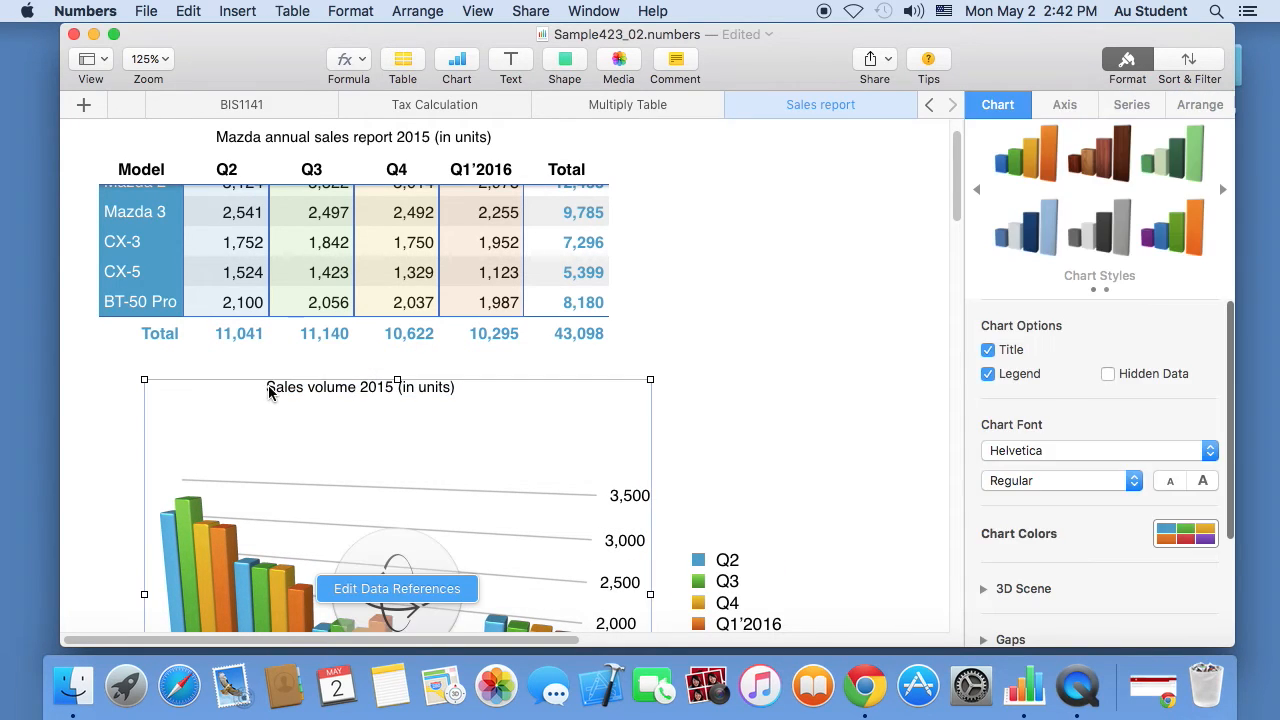
pyautogui.click(267, 390)
pyautogui.moveTo(260, 389)
pyautogui.mouseDown()
pyautogui.moveTo(263, 418)
pyautogui.moveTo(263, 401)
pyautogui.mouseUp()
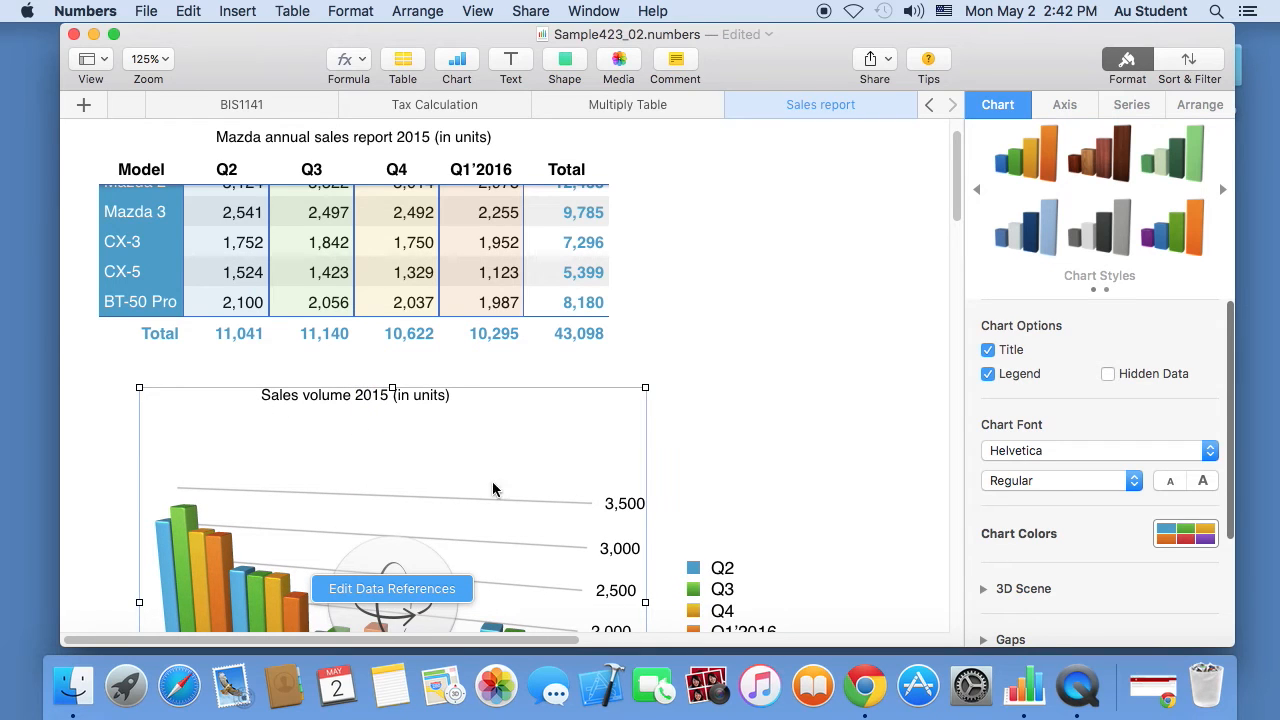
# - Turn off the built-in chart title and add a text box 'Sales volume 2015 (in units)' above the chart
pyautogui.hscroll(1, 461, 503)
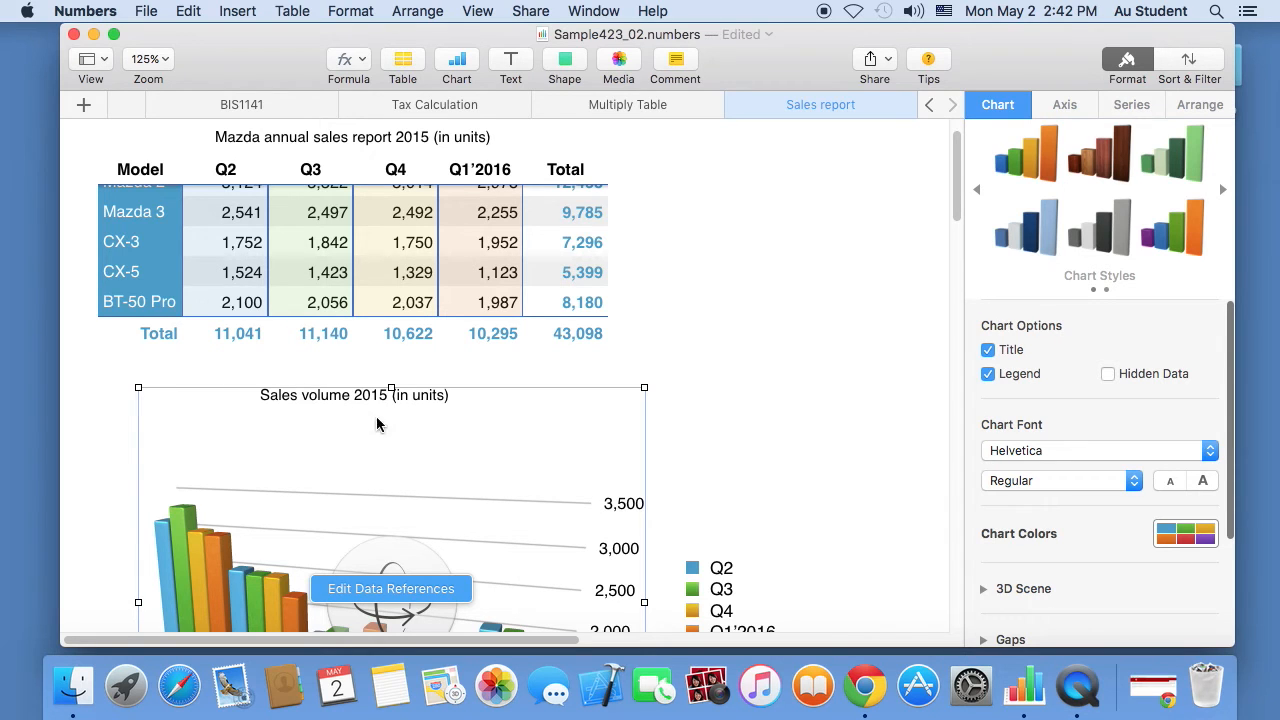
pyautogui.click(988, 350)
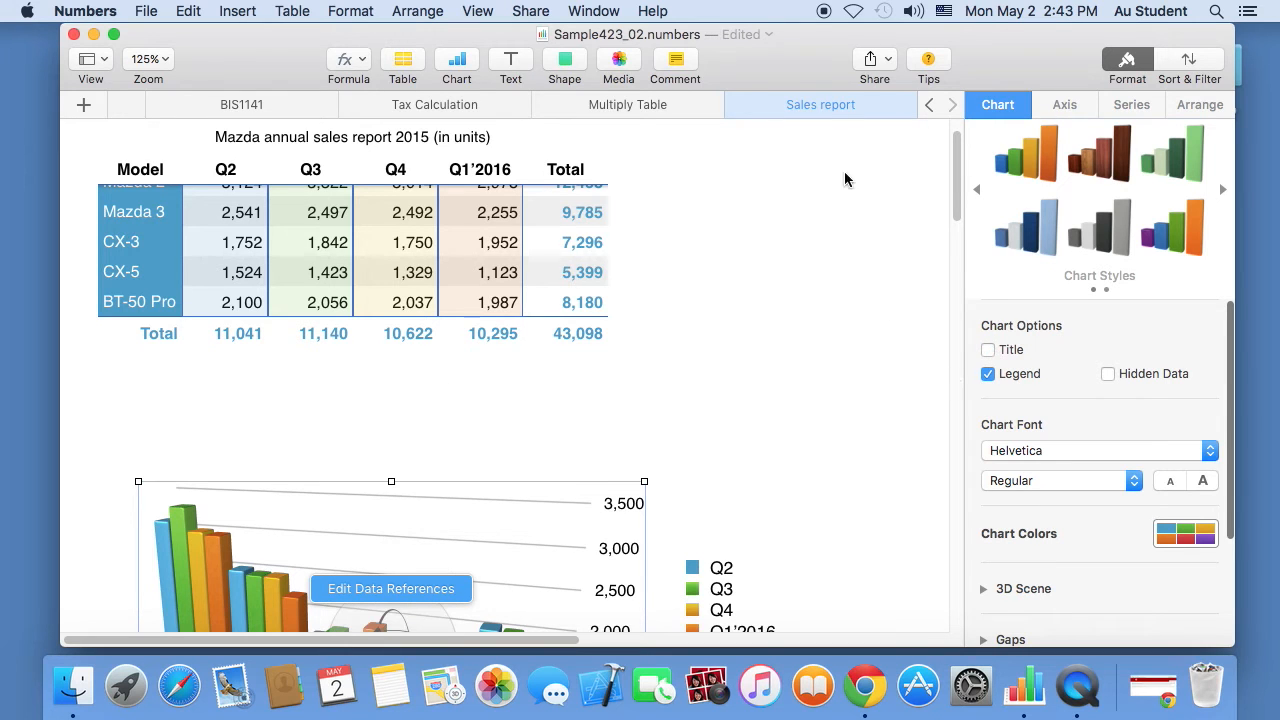
pyautogui.click(512, 63)
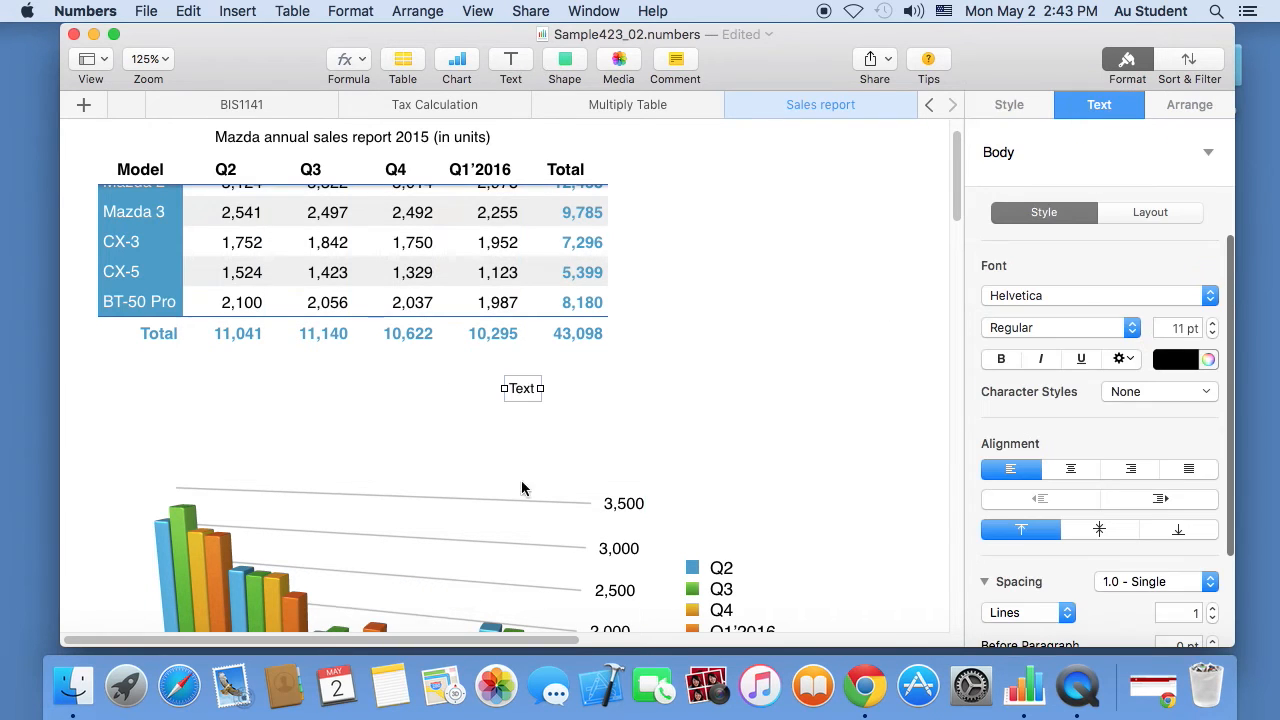
pyautogui.moveTo(527, 392); pyautogui.dragTo(365, 456)
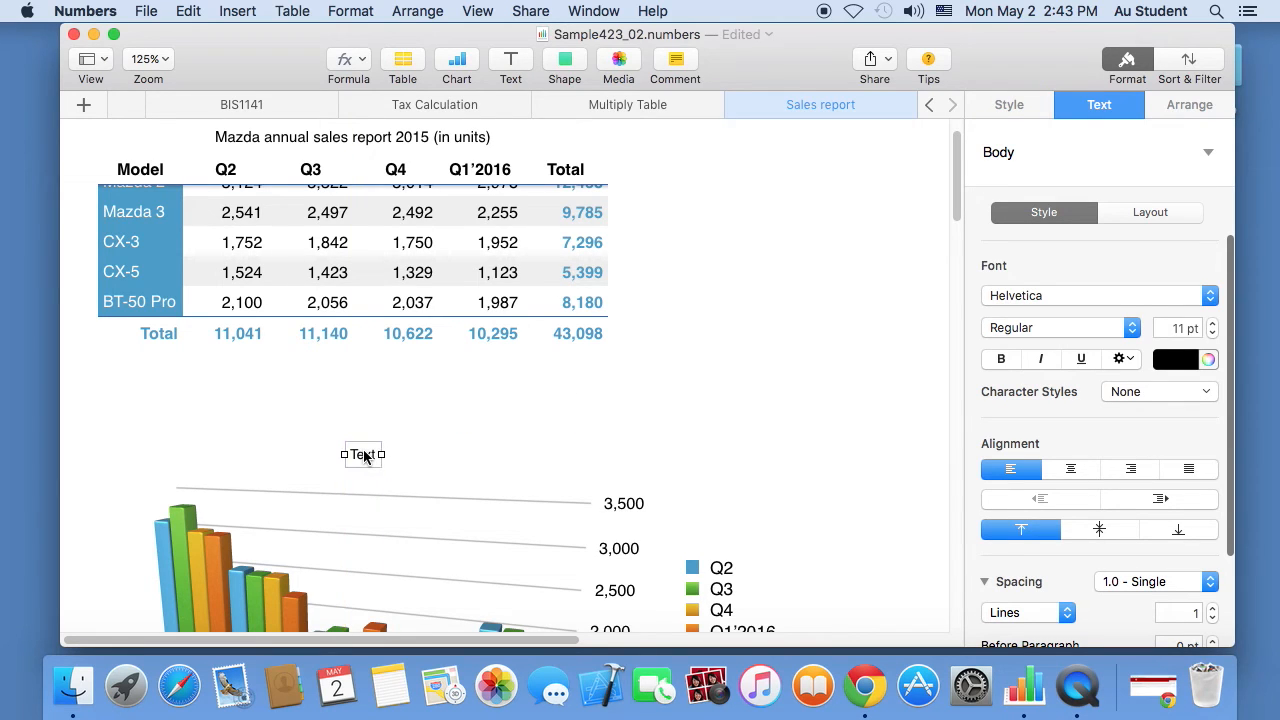
pyautogui.write('Sales volume')
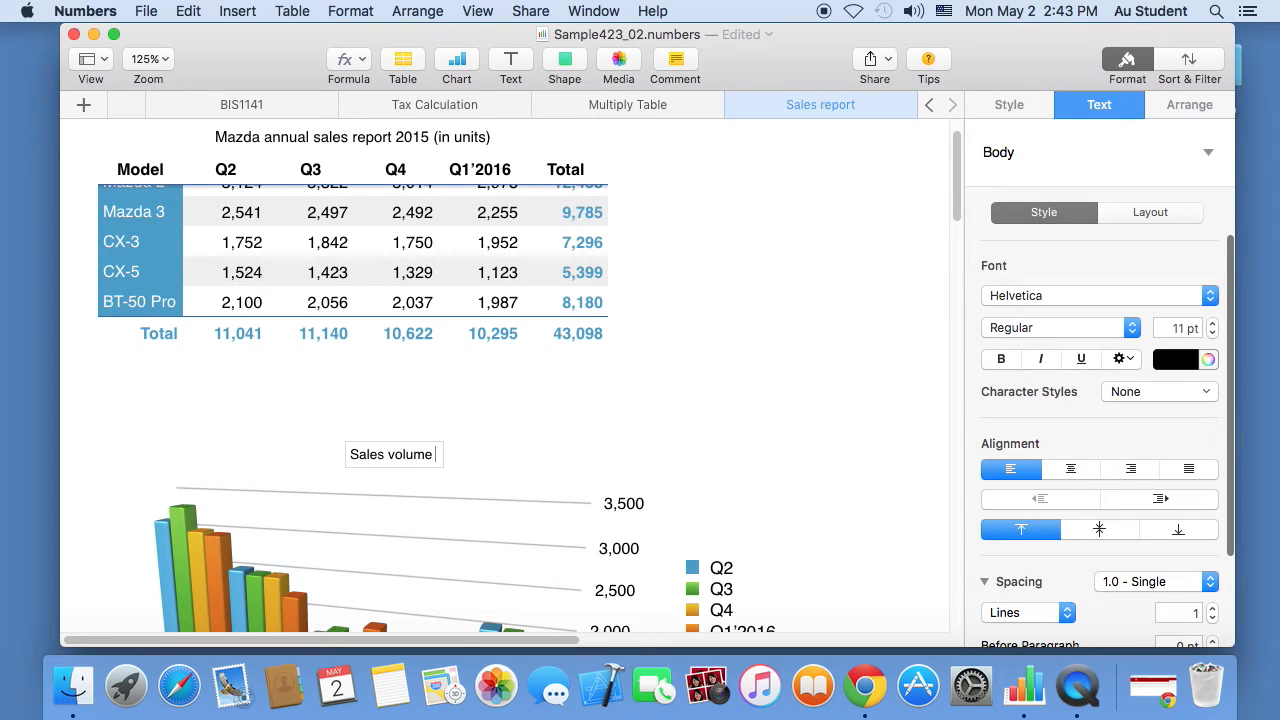
pyautogui.write(' 2015')
pyautogui.write('(in units)')
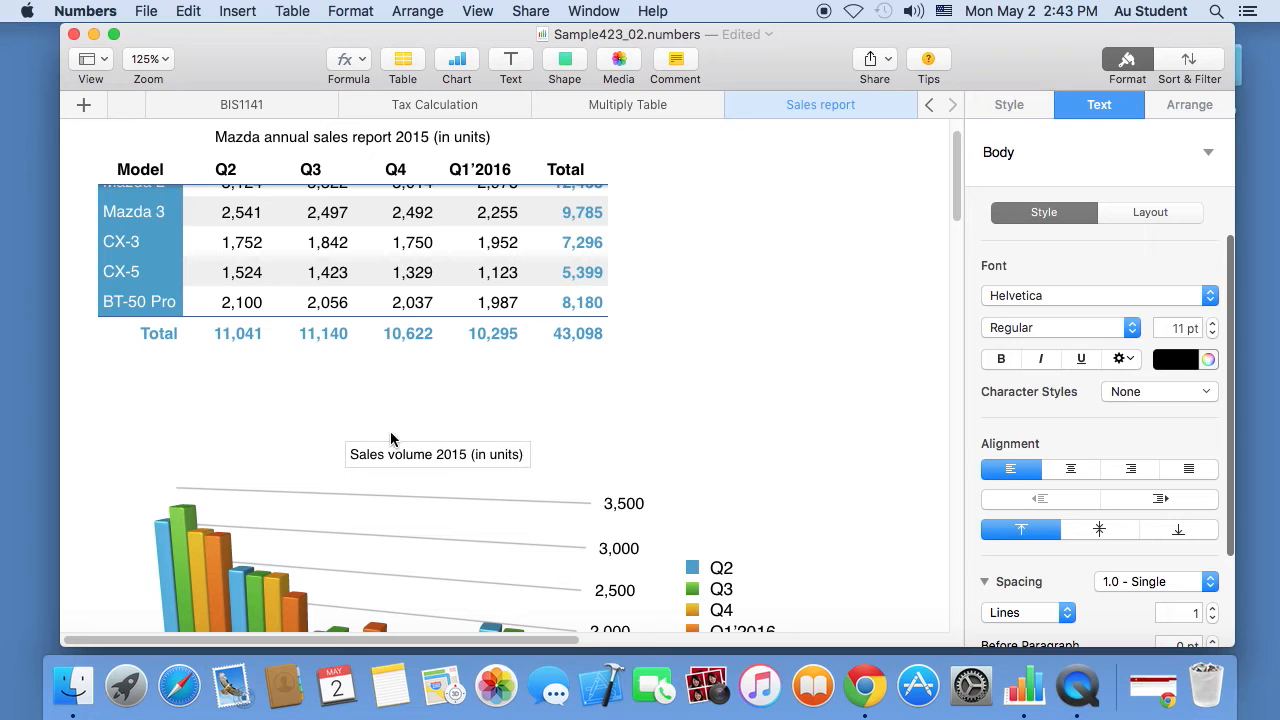
pyautogui.click(945, 183)
pyautogui.scroll(-5, 955, 165)
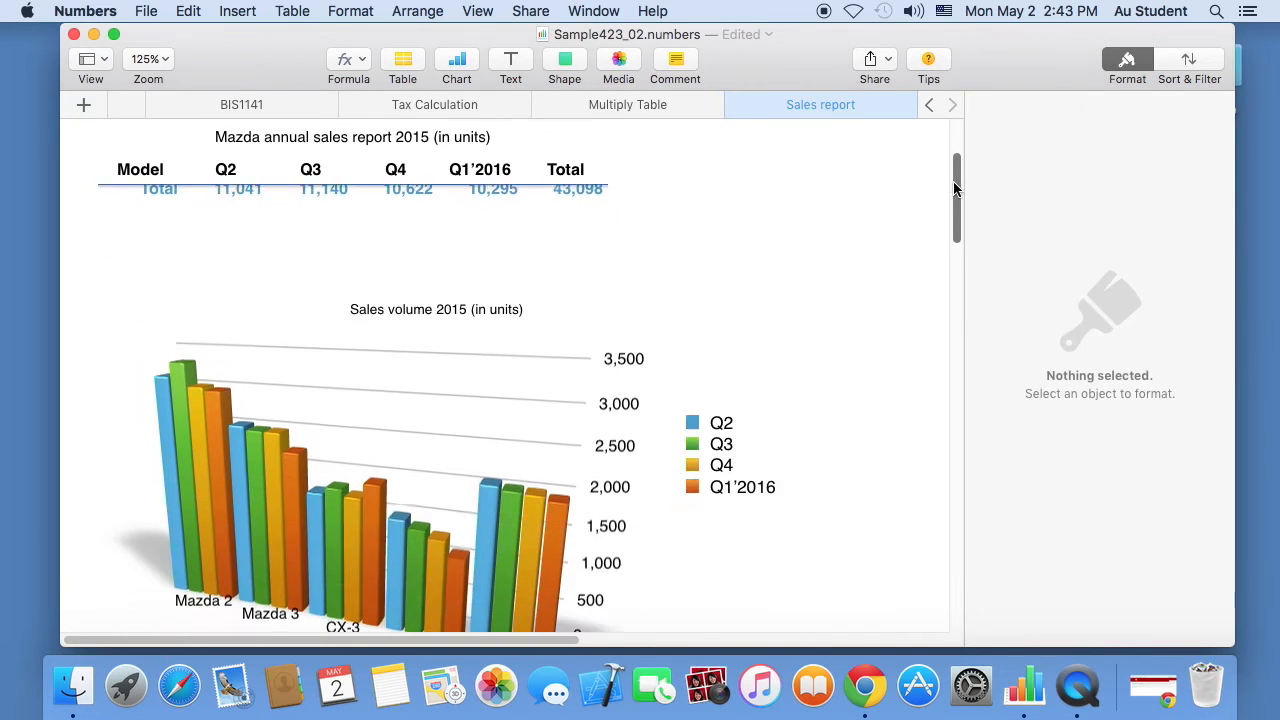
# - Enlarge the 'Sales volume 2015 (in units)' chart title from 11 pt to 13 pt
pyautogui.click(518, 246)
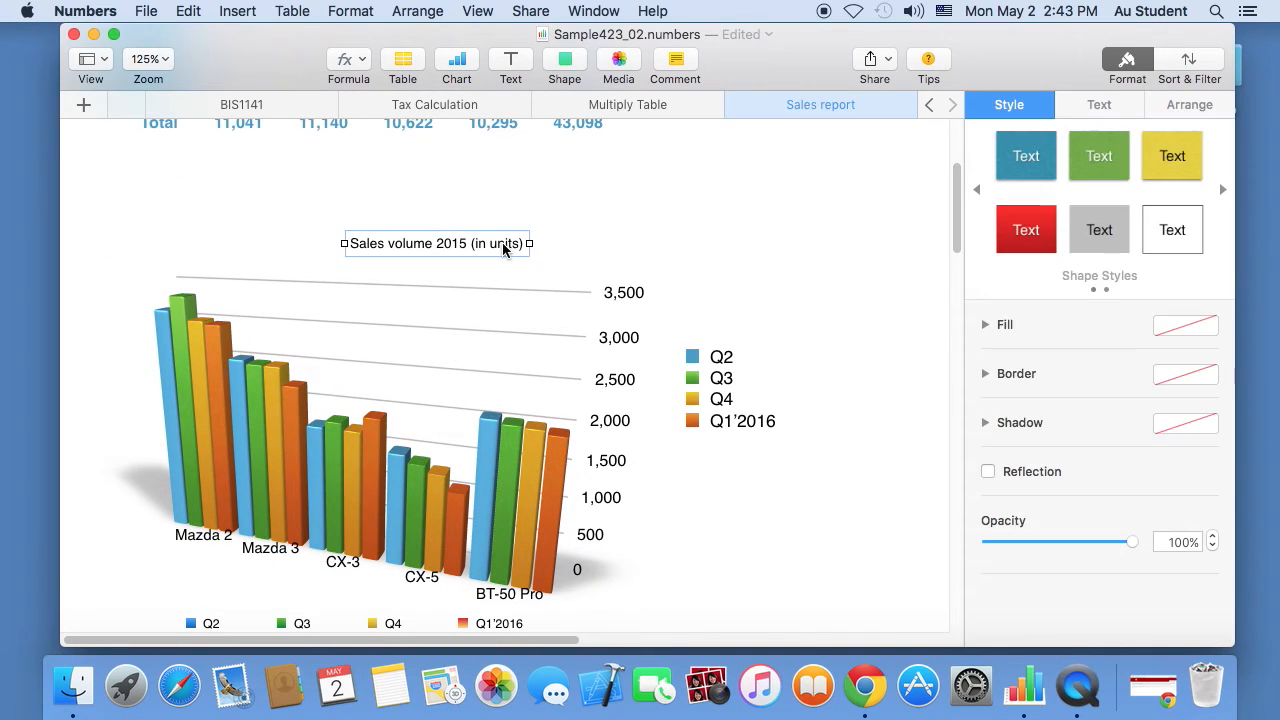
pyautogui.click(1099, 104)
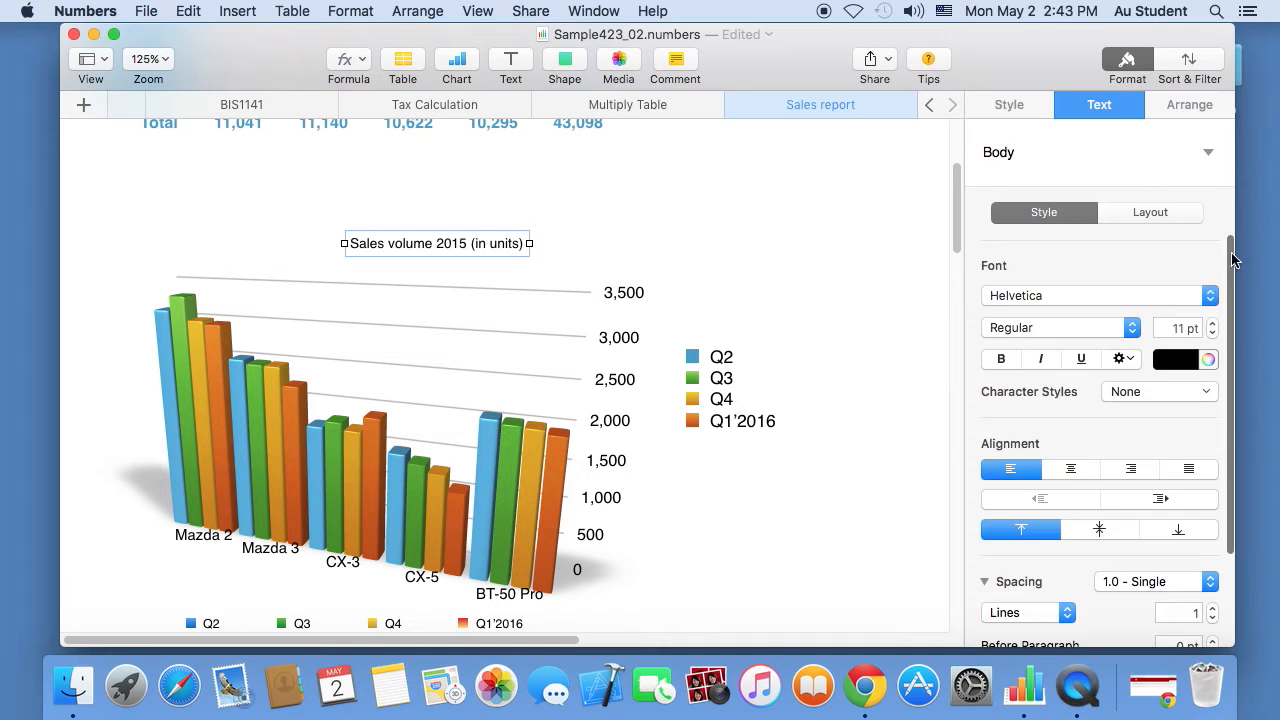
pyautogui.click(1212, 324)
pyautogui.click(1212, 324)
# - Select the whole 3D chart, its value axis labels and the Q3 series in turn
pyautogui.click(397, 450)
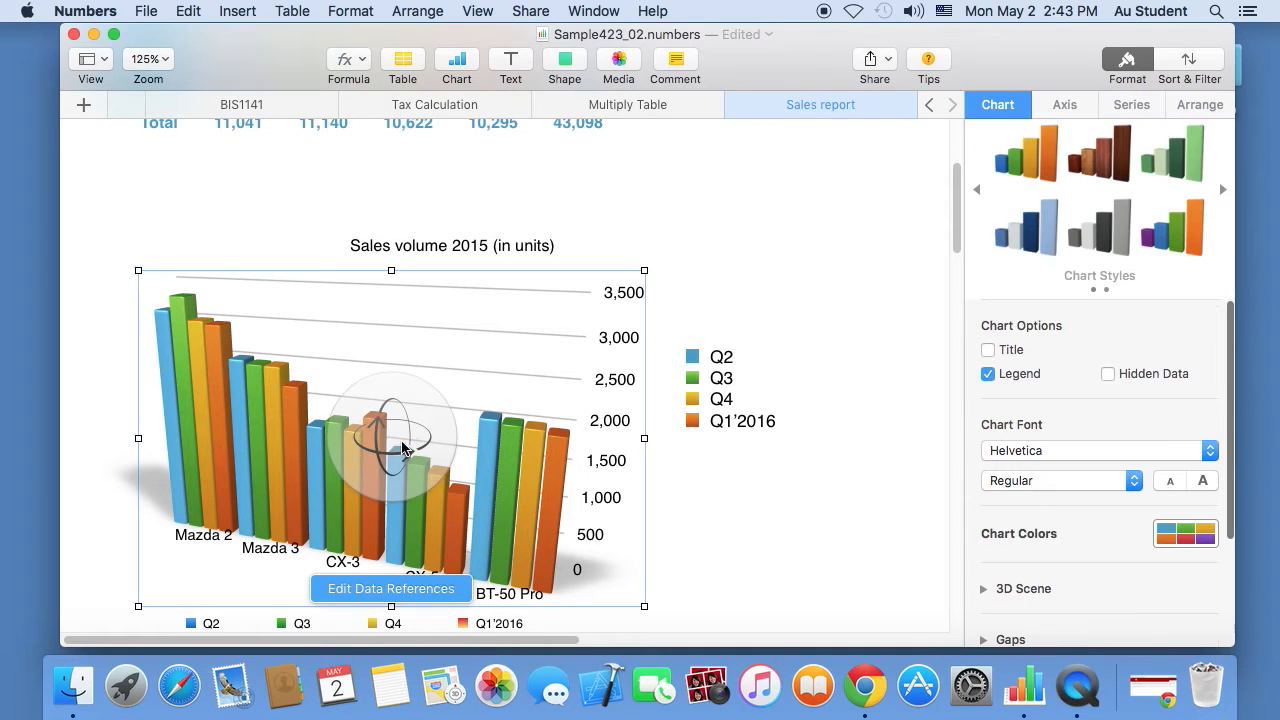
pyautogui.click(625, 343)
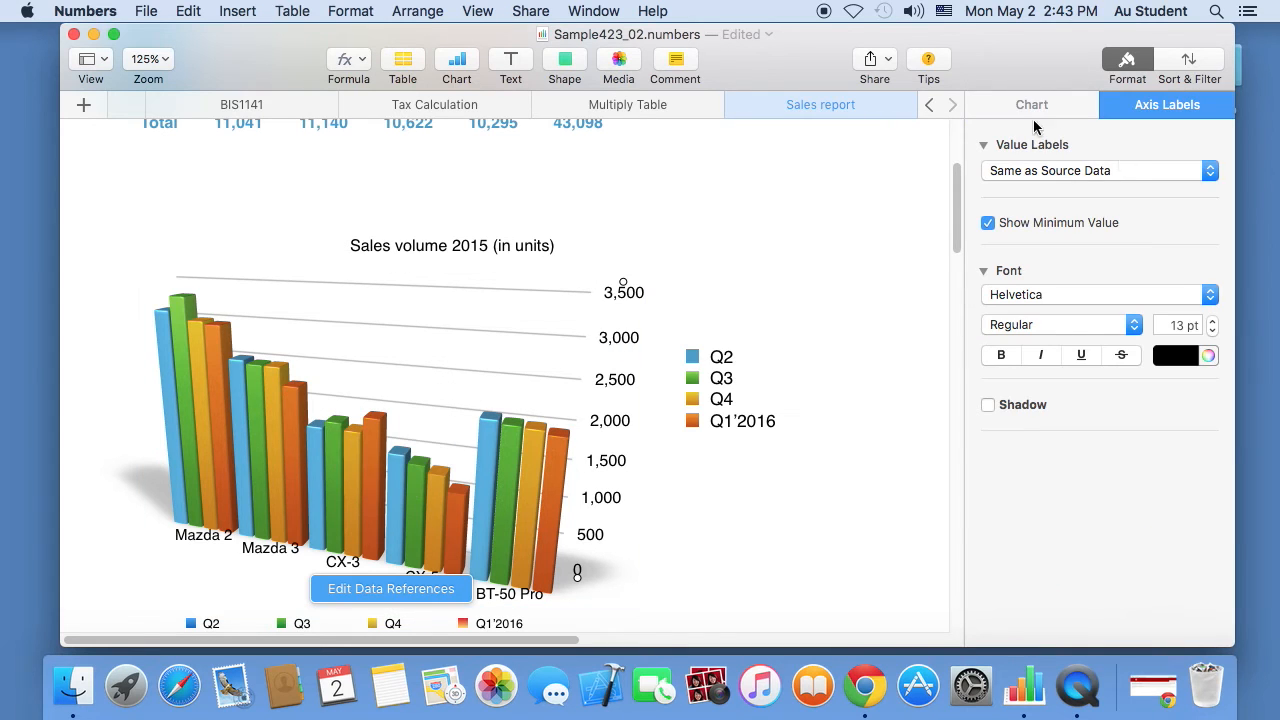
pyautogui.click(506, 430)
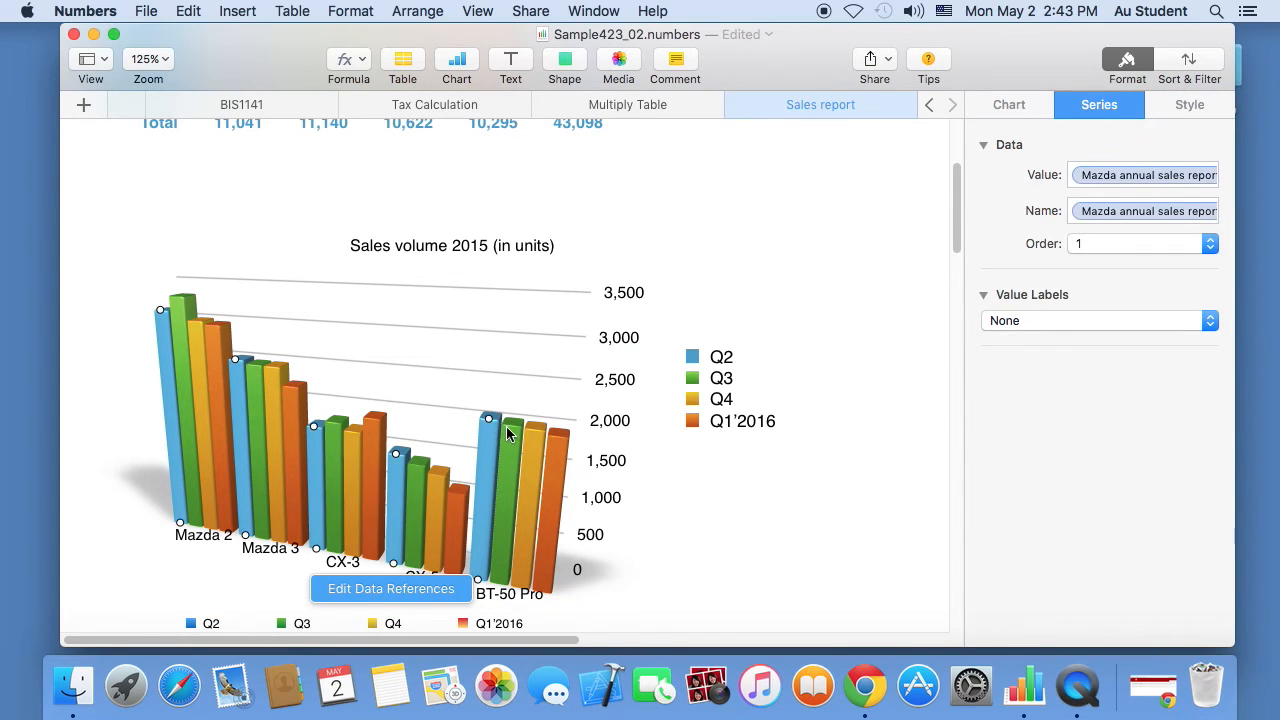
pyautogui.click(497, 350)
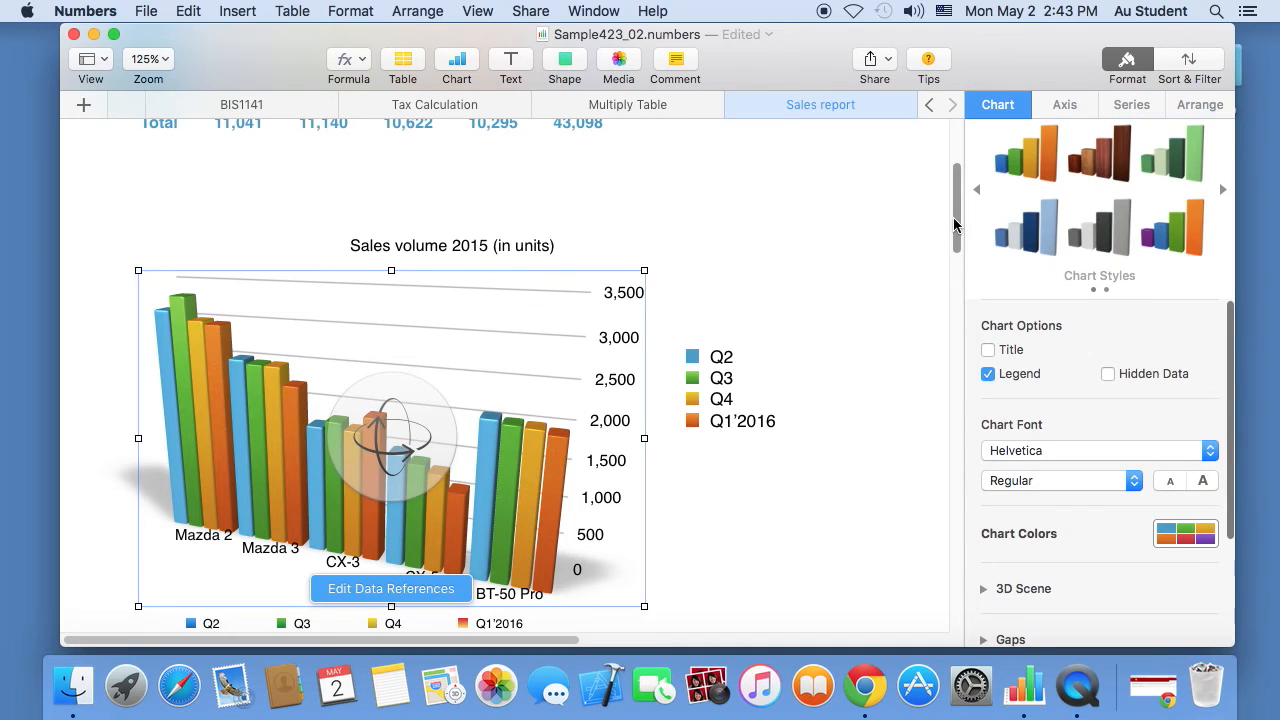
# - Insert a 2D stacked area chart from the quarterly sales figures B2:E6
pyautogui.moveTo(957, 218); pyautogui.dragTo(982, 140)
pyautogui.click(338, 296)
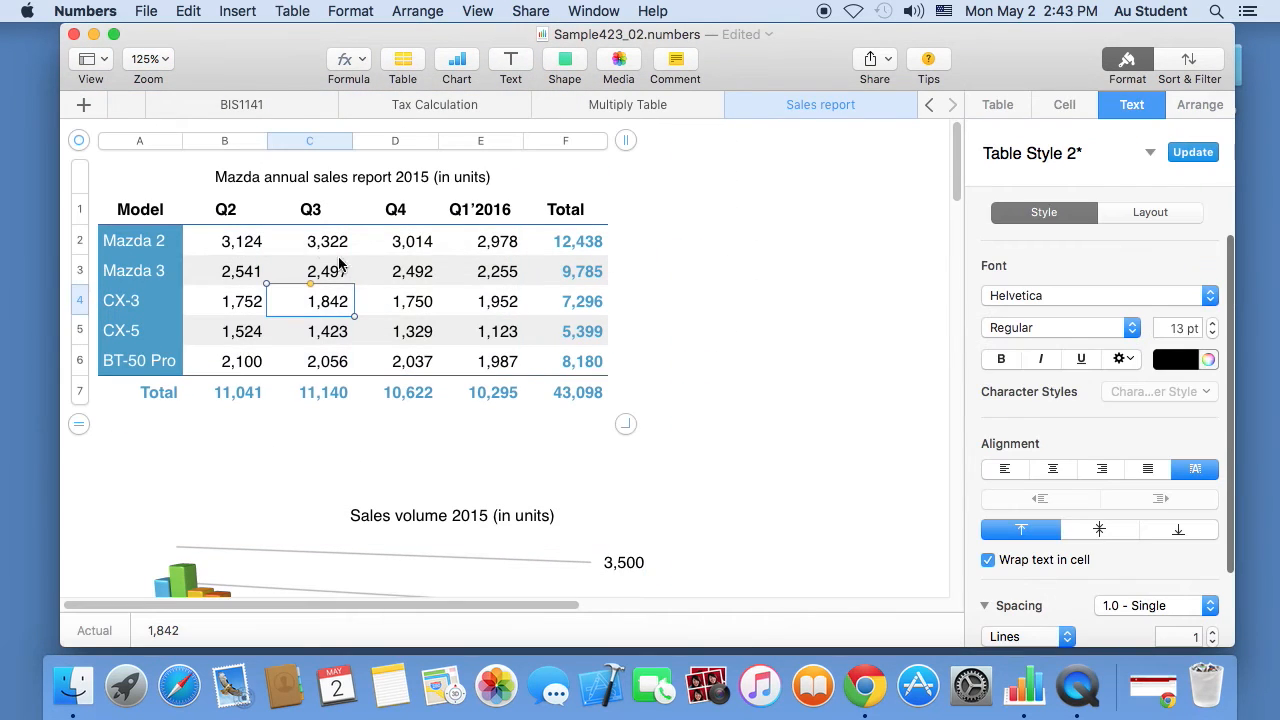
pyautogui.moveTo(232, 243); pyautogui.dragTo(452, 370)
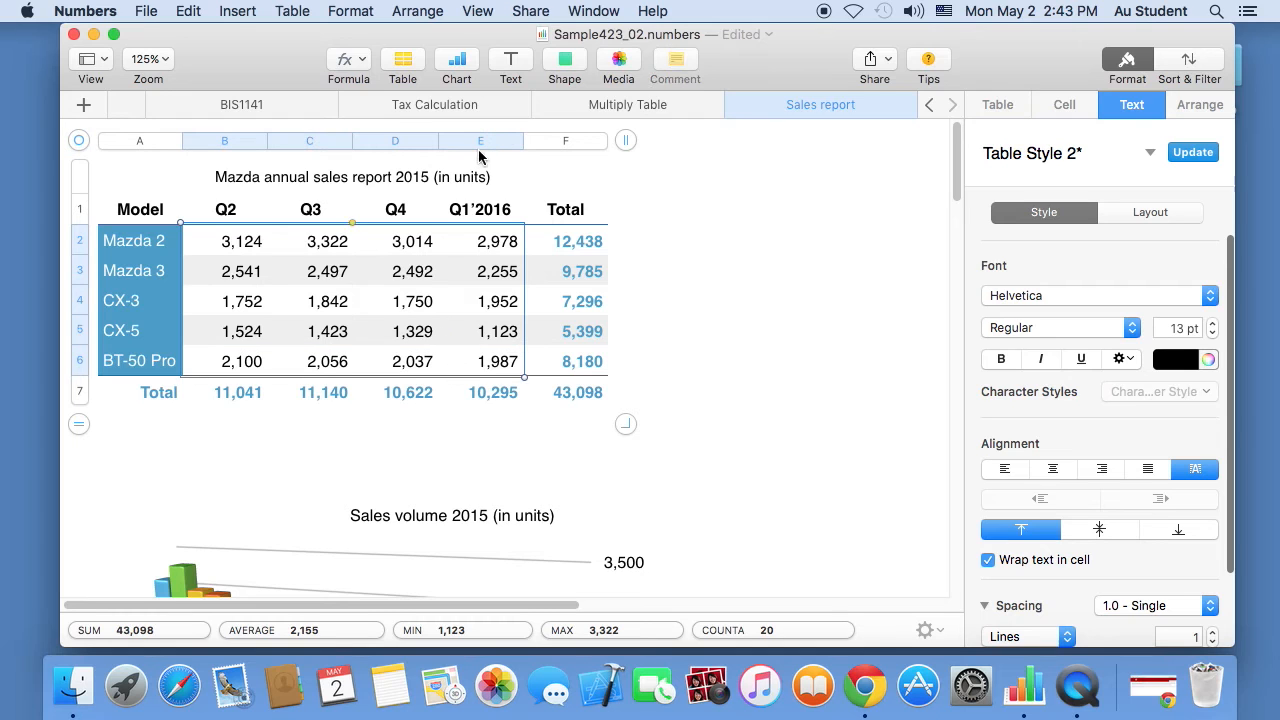
pyautogui.click(460, 64)
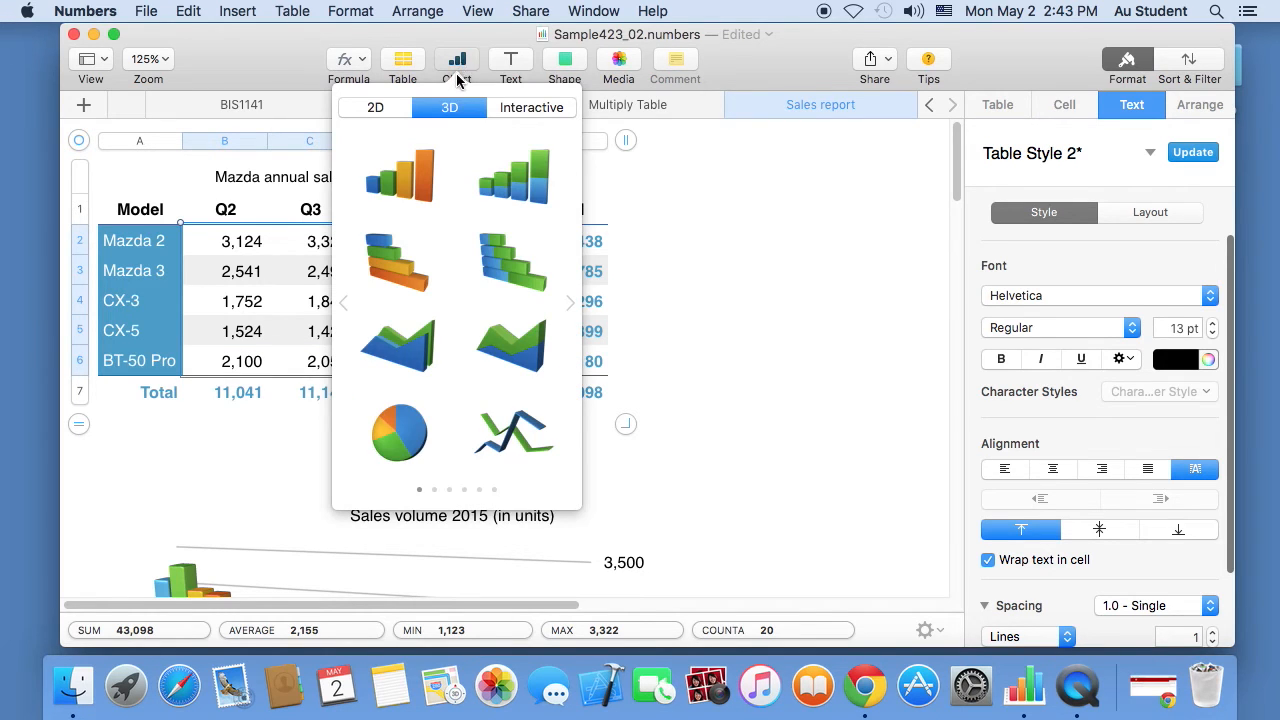
pyautogui.click(373, 107)
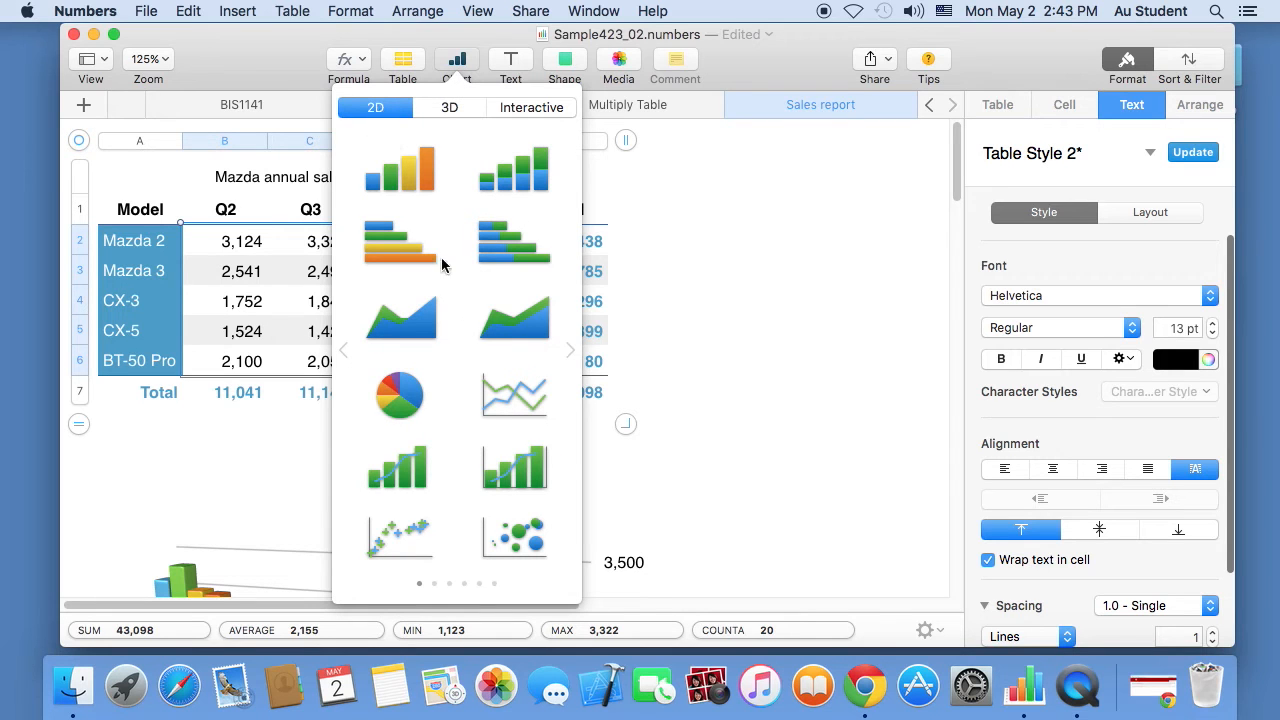
pyautogui.click(514, 320)
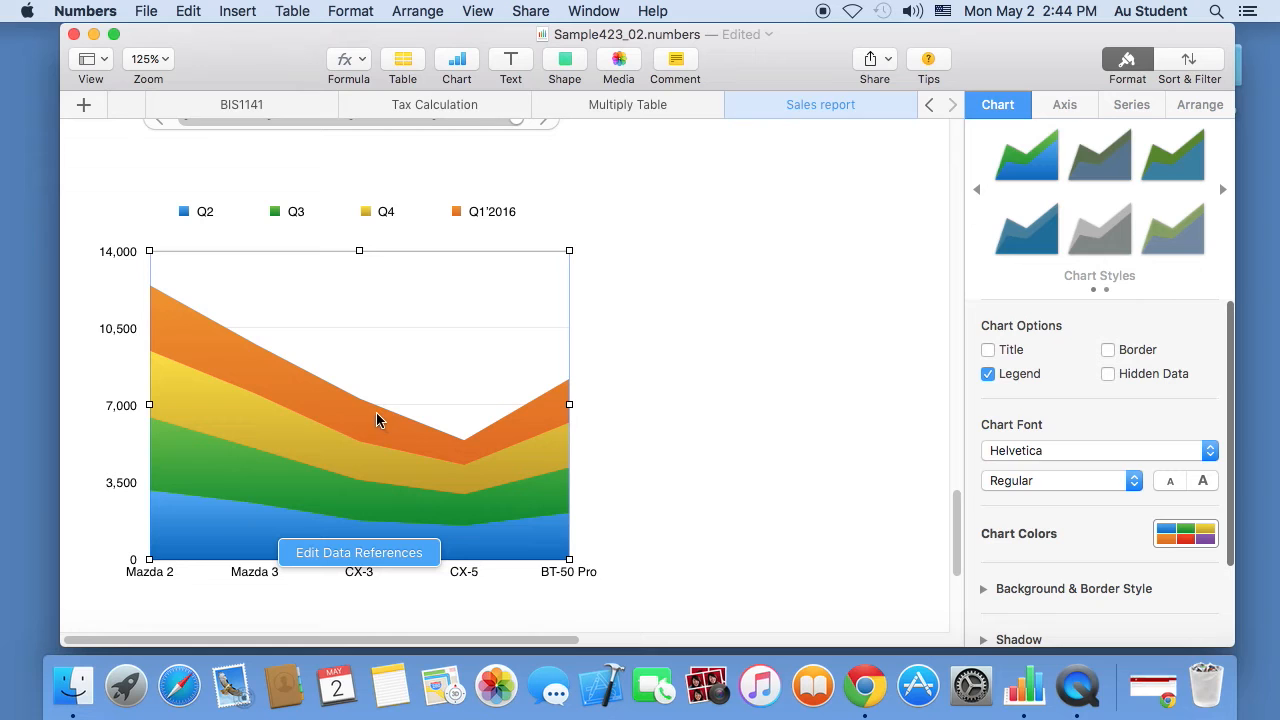
pyautogui.scroll(-2, 837, 380)
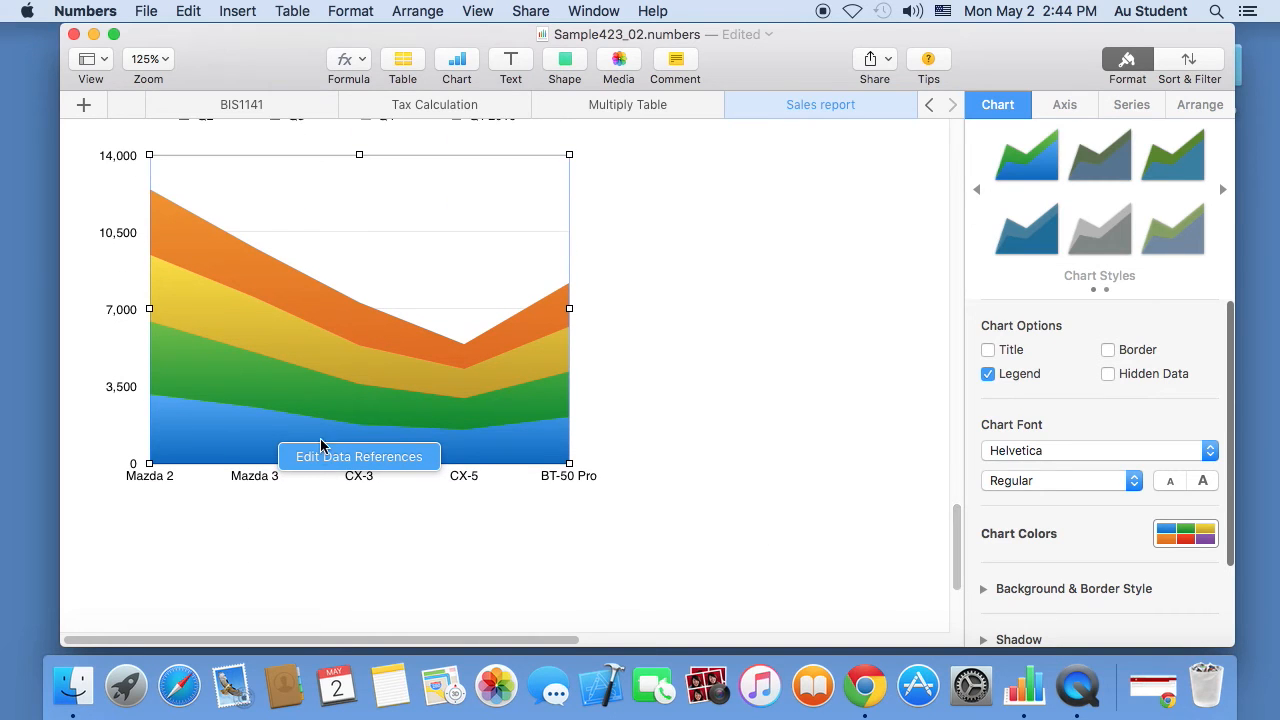
# - Replot the area chart with each model's row as its own series
pyautogui.click(325, 457)
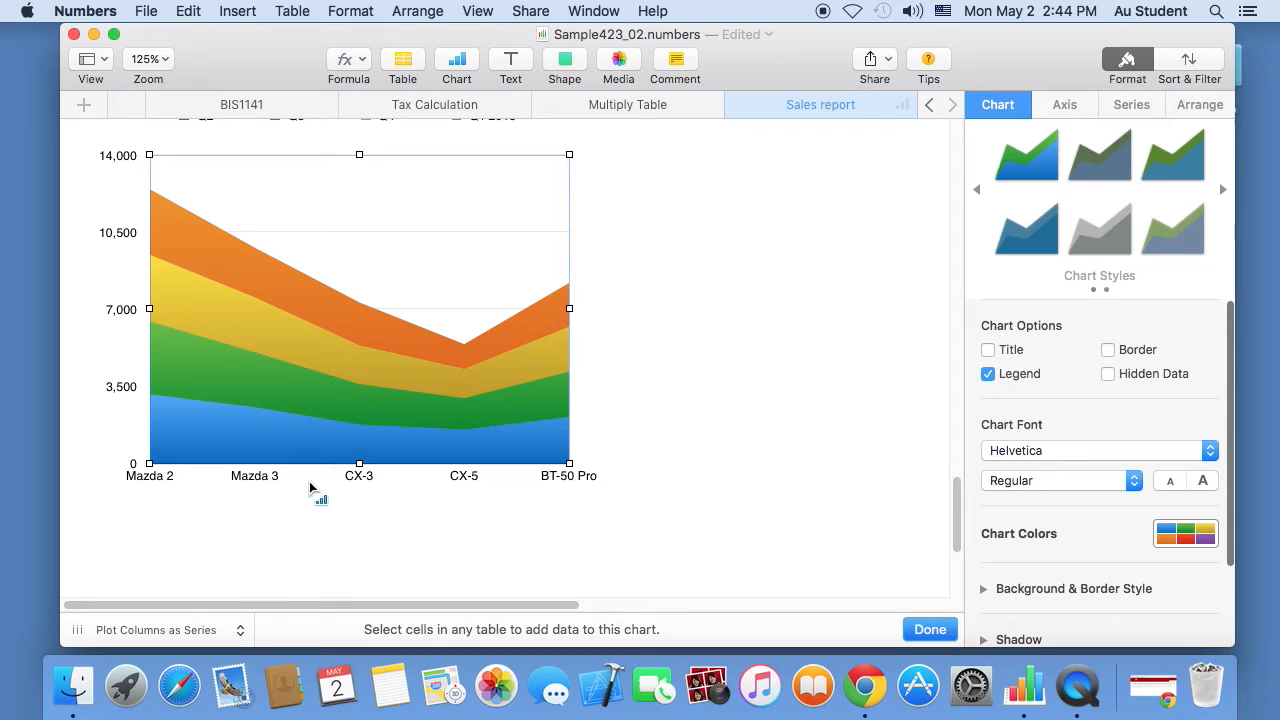
pyautogui.click(155, 630)
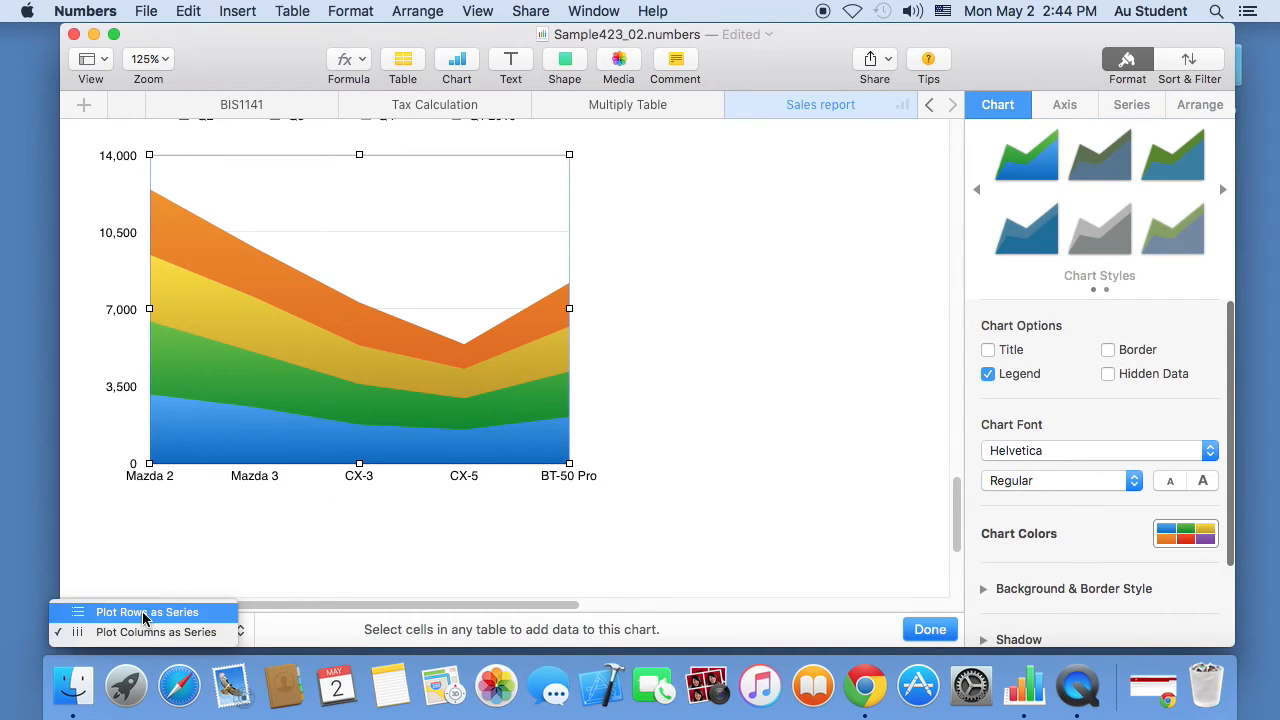
pyautogui.click(143, 614)
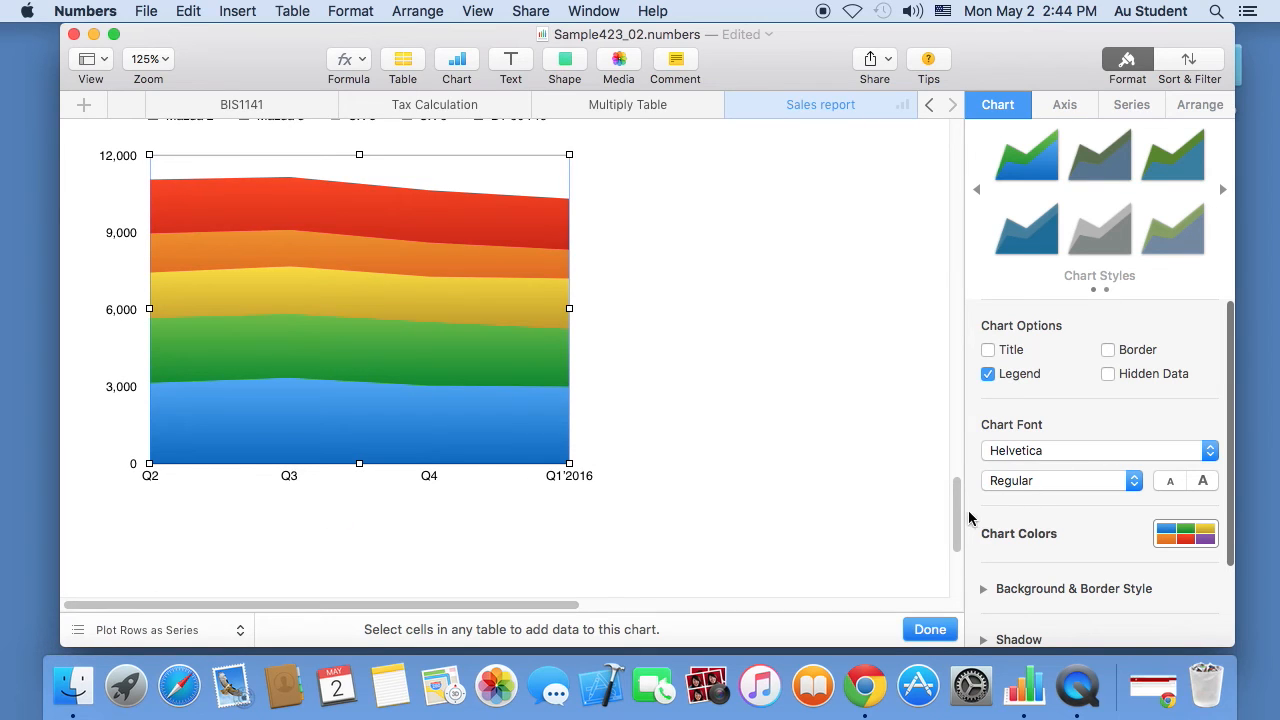
pyautogui.moveTo(958, 515)
pyautogui.mouseDown()
pyautogui.moveTo(957, 480)
pyautogui.moveTo(957, 497)
pyautogui.mouseUp()
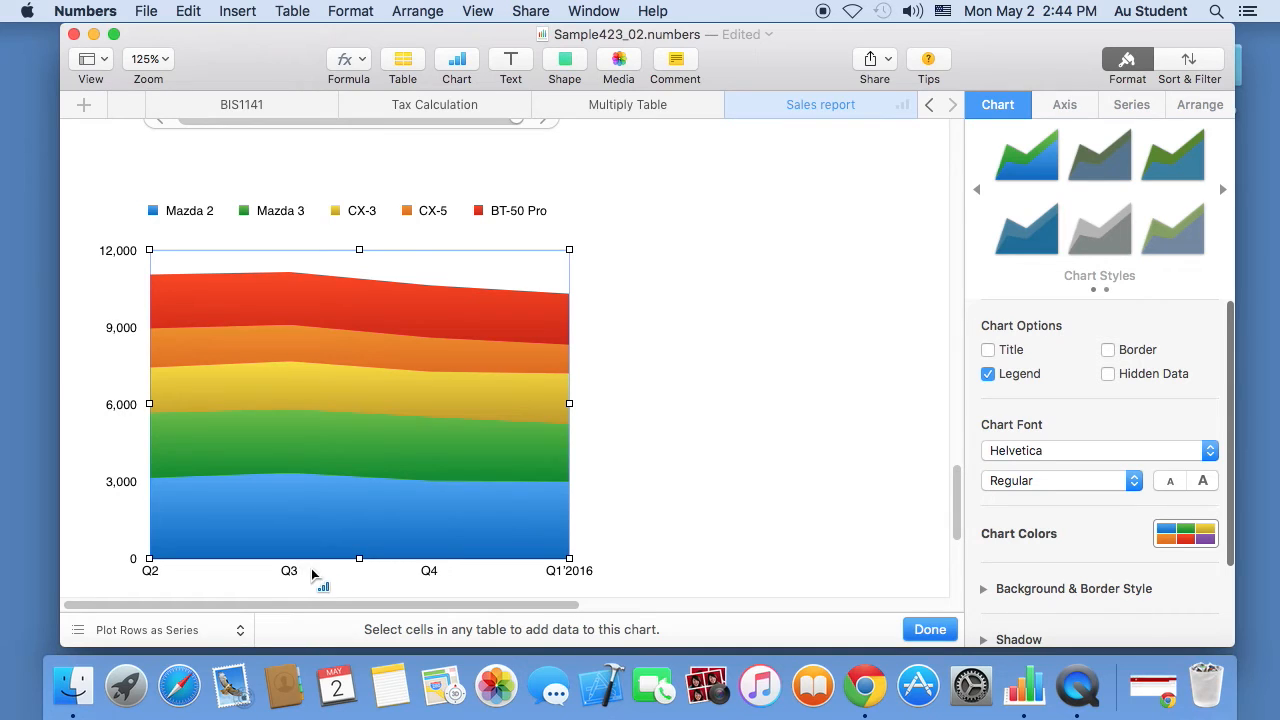
# - Move the area chart's legend to the right of the chart and raise its font to 13 pt
pyautogui.click(254, 226)
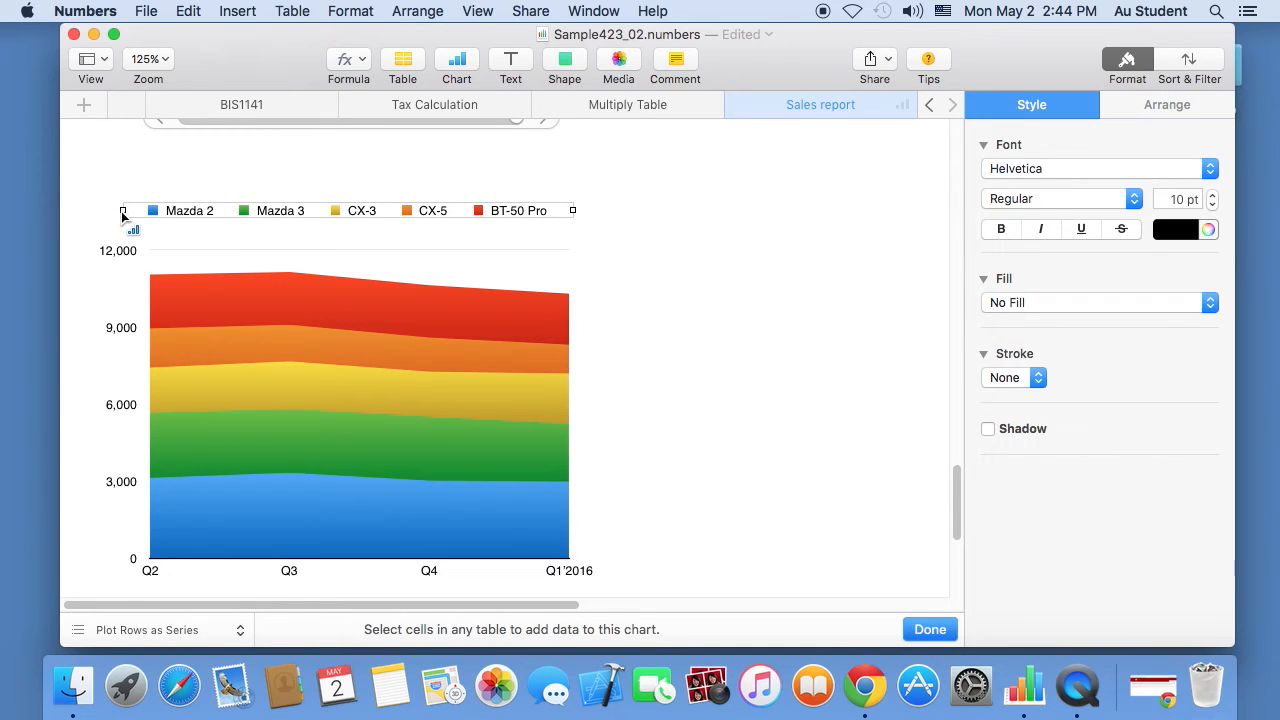
pyautogui.moveTo(123, 210); pyautogui.dragTo(705, 415)
pyautogui.click(1212, 194)
pyautogui.click(1212, 194)
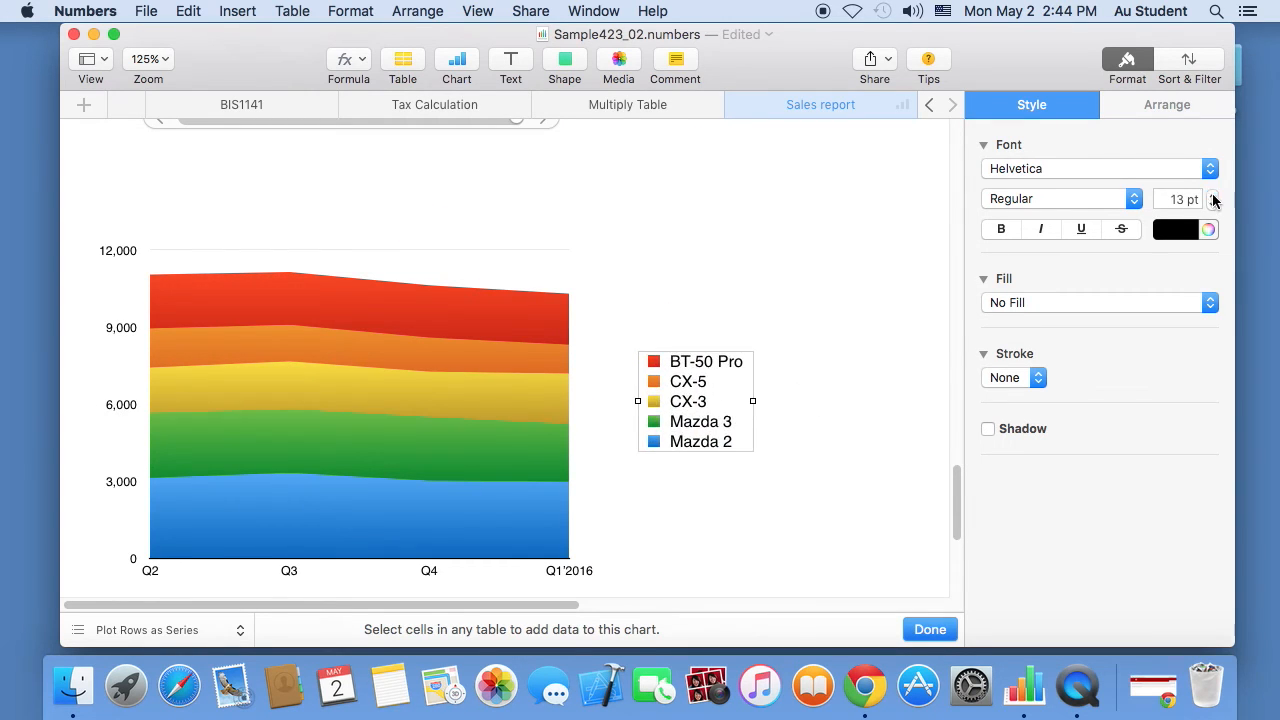
pyautogui.click(1212, 194)
pyautogui.click(583, 588)
pyautogui.click(417, 432)
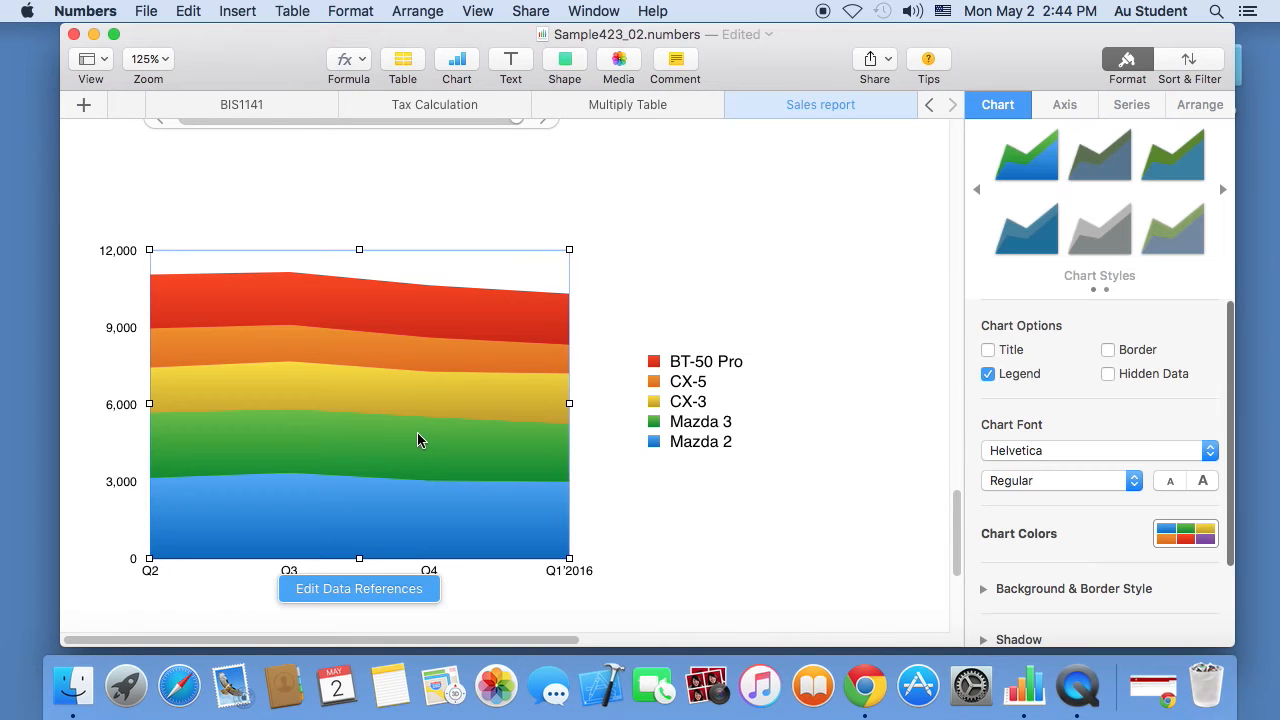
pyautogui.moveTo(955, 509); pyautogui.dragTo(966, 141)
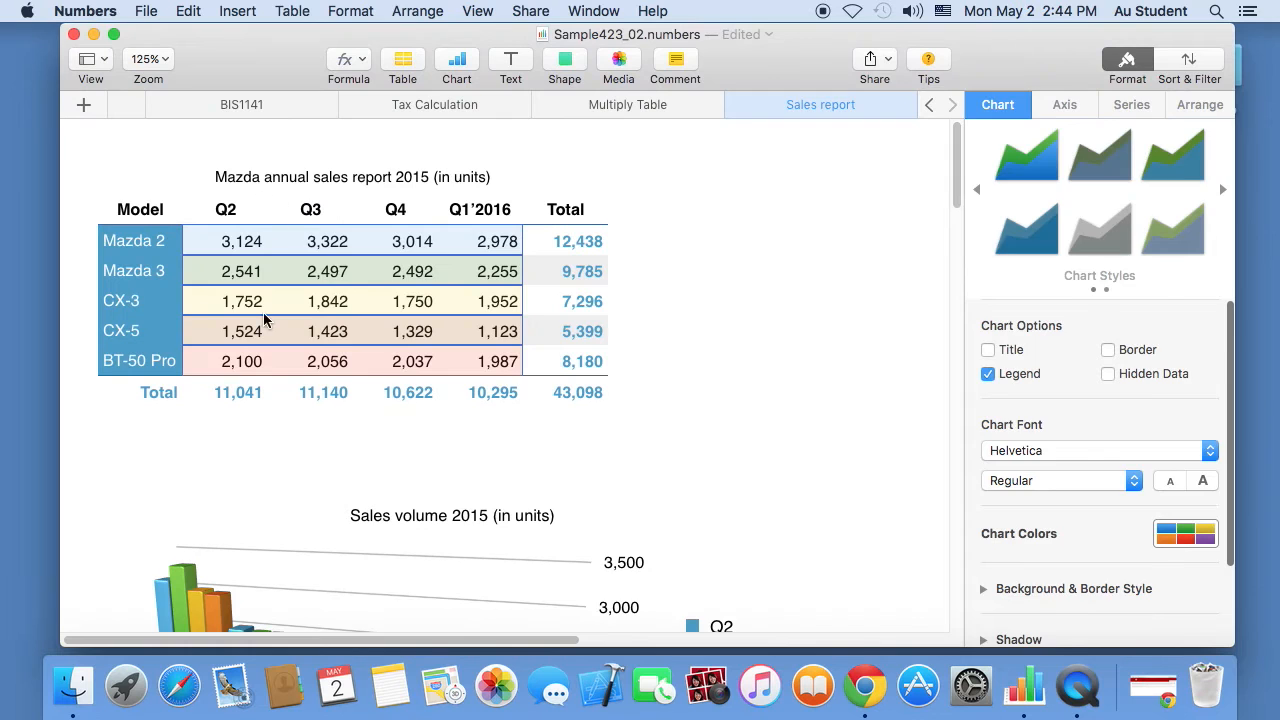
# - Insert a 2D line chart of the quarterly sales figures B2:E6
pyautogui.moveTo(235, 243); pyautogui.dragTo(463, 358)
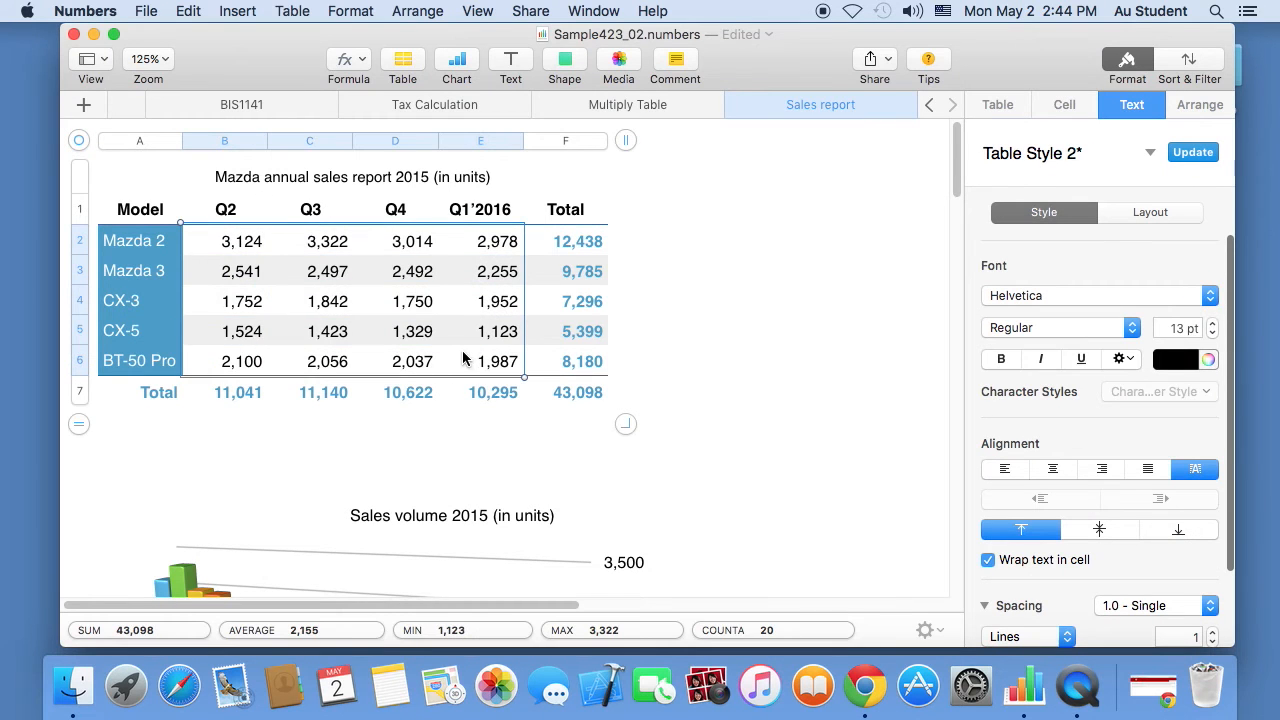
pyautogui.click(457, 62)
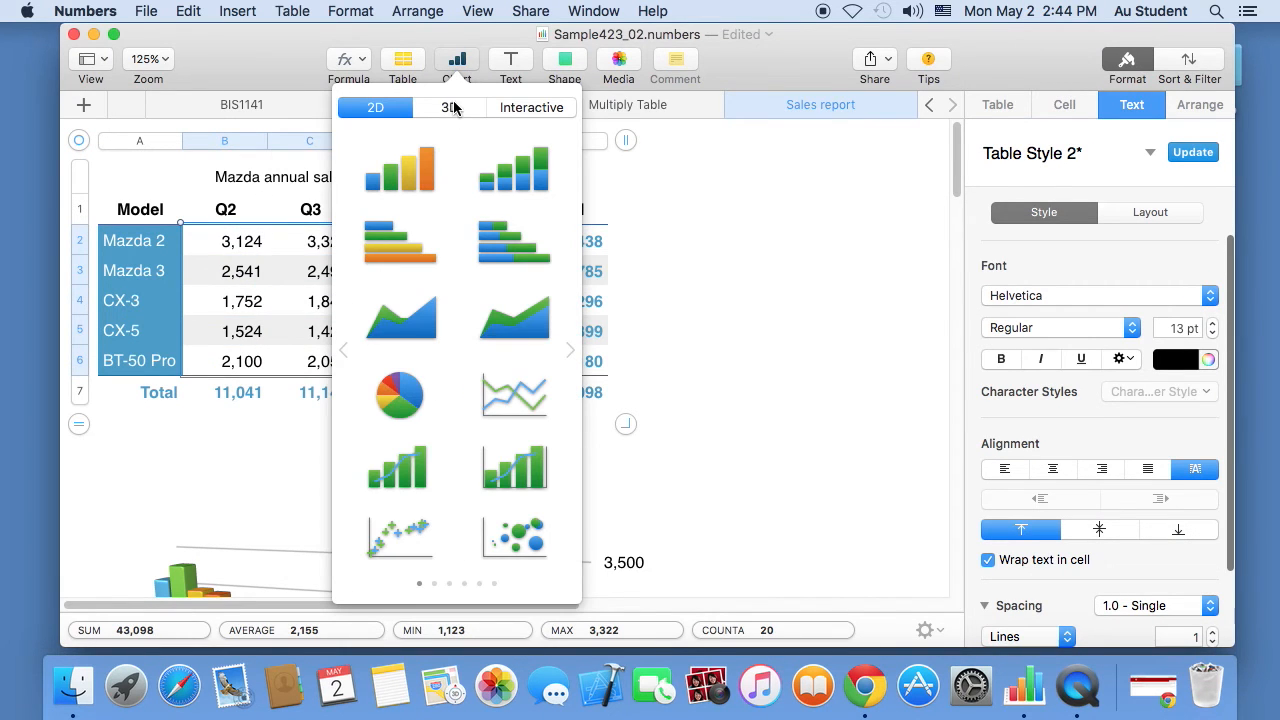
pyautogui.click(451, 108)
pyautogui.click(405, 108)
pyautogui.click(500, 401)
# - Drag the line chart up the sheet until it sits beside the bar chart
pyautogui.moveTo(333, 406); pyautogui.dragTo(746, 339)
pyautogui.hscroll(6, 533, 623)
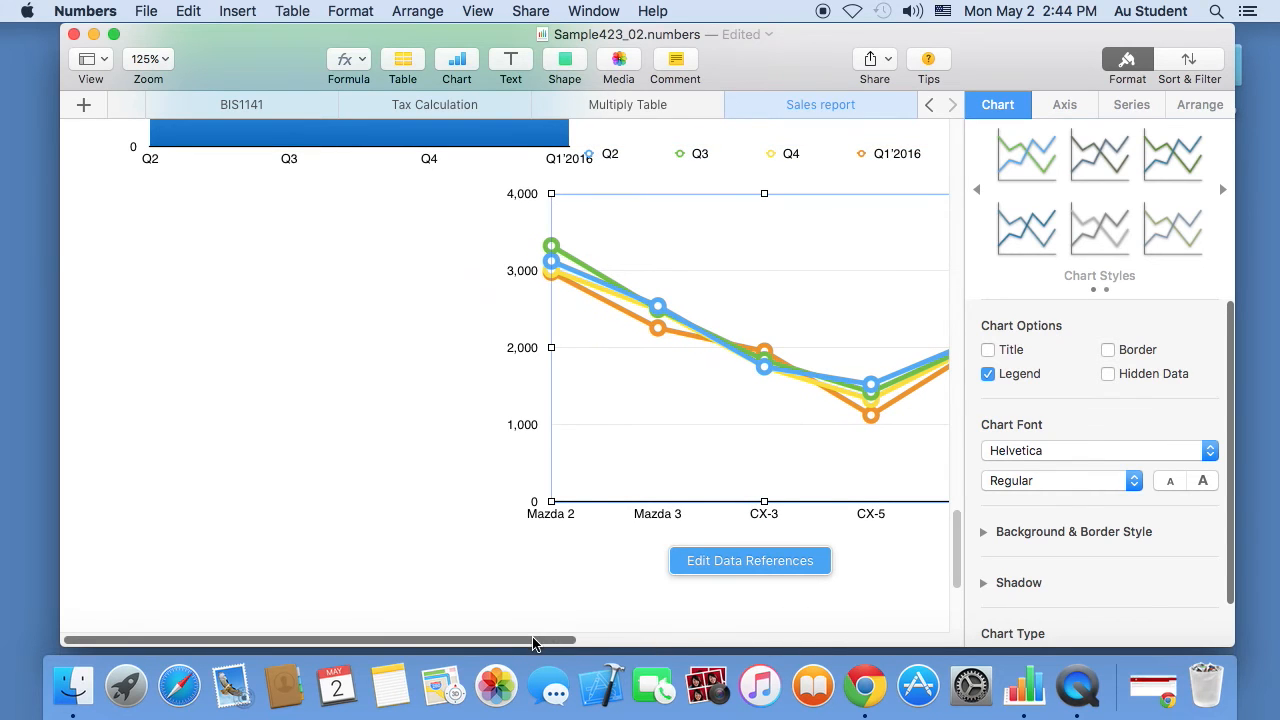
pyautogui.scroll(5, 965, 538)
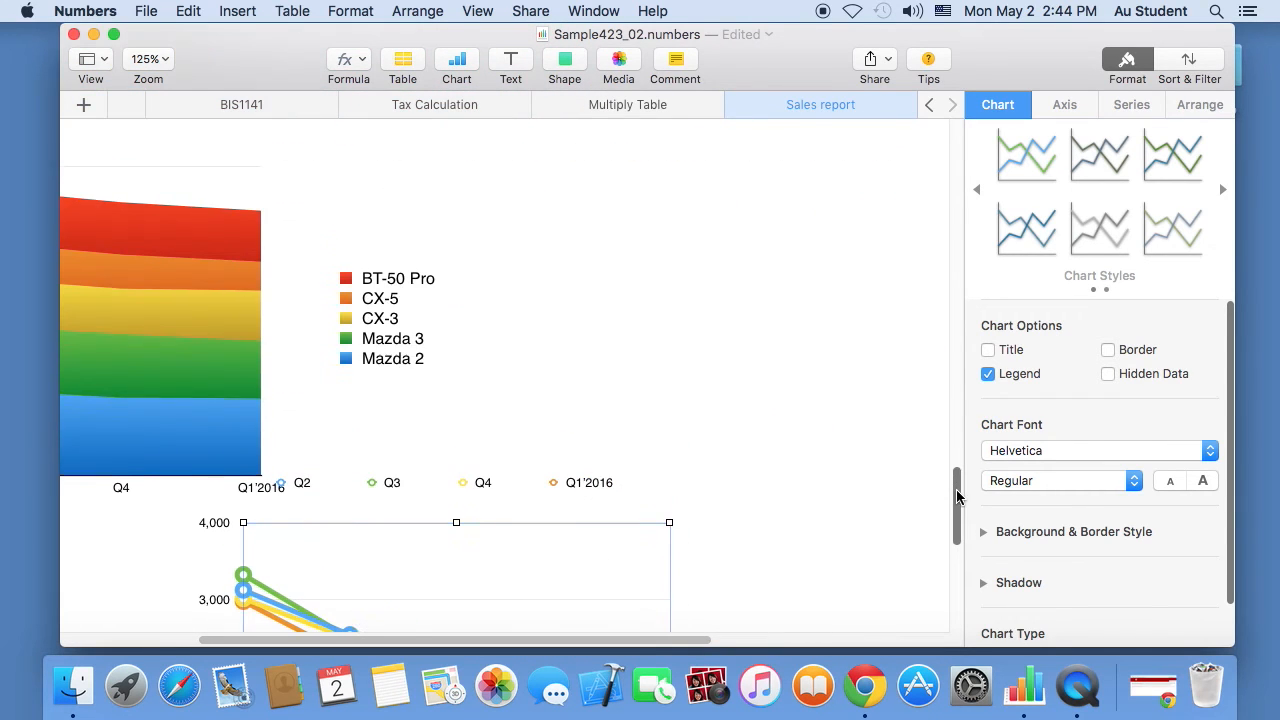
pyautogui.moveTo(466, 543); pyautogui.dragTo(715, 209)
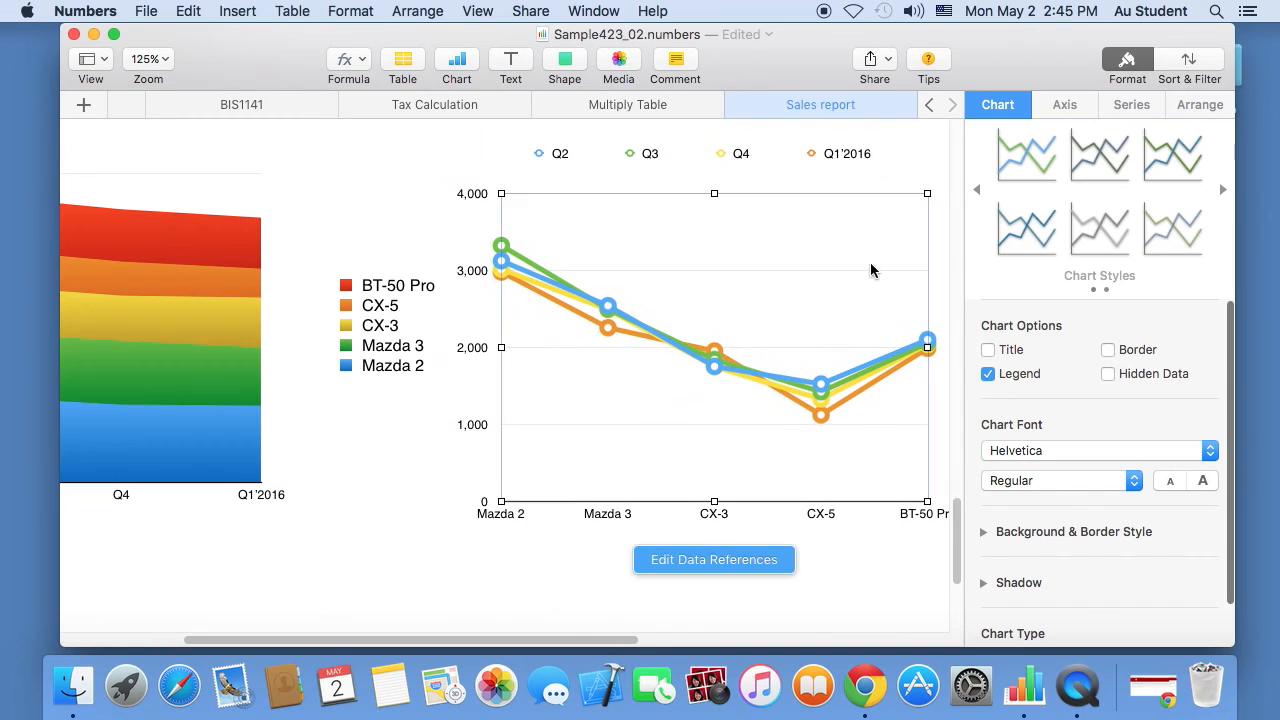
pyautogui.scroll(8, 965, 522)
pyautogui.scroll(-4, 965, 522)
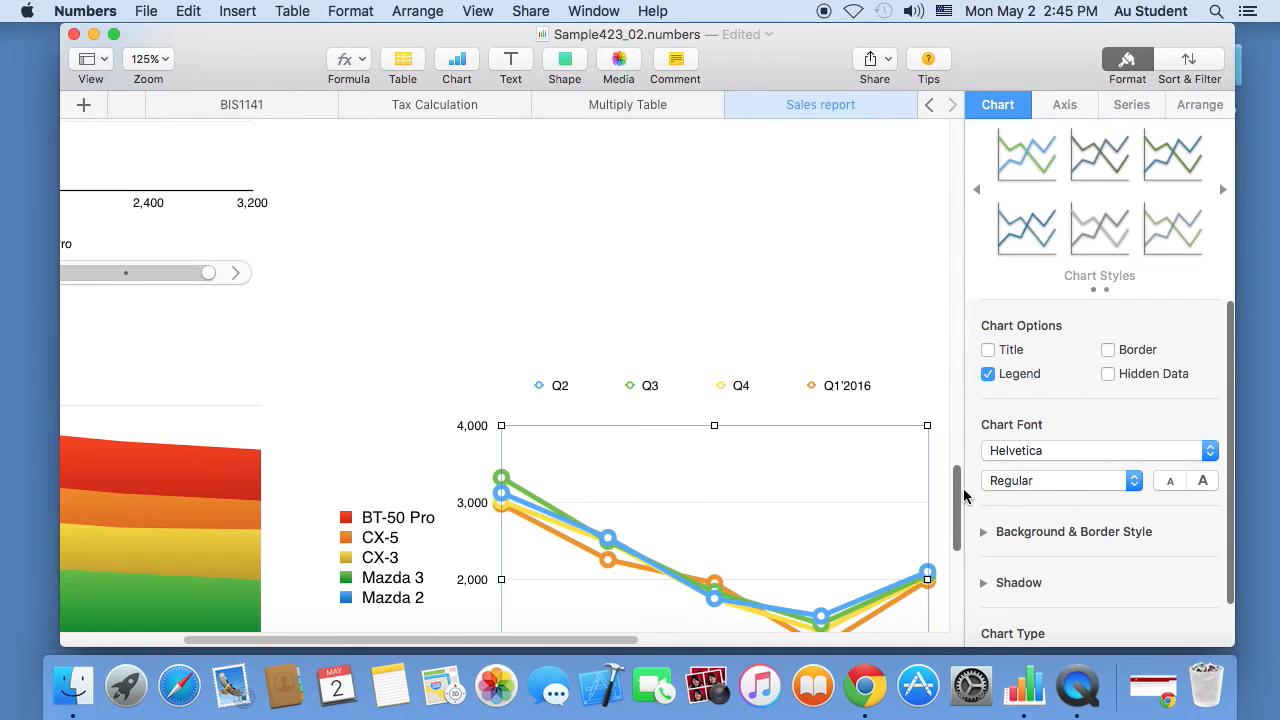
pyautogui.moveTo(694, 494); pyautogui.dragTo(690, 290)
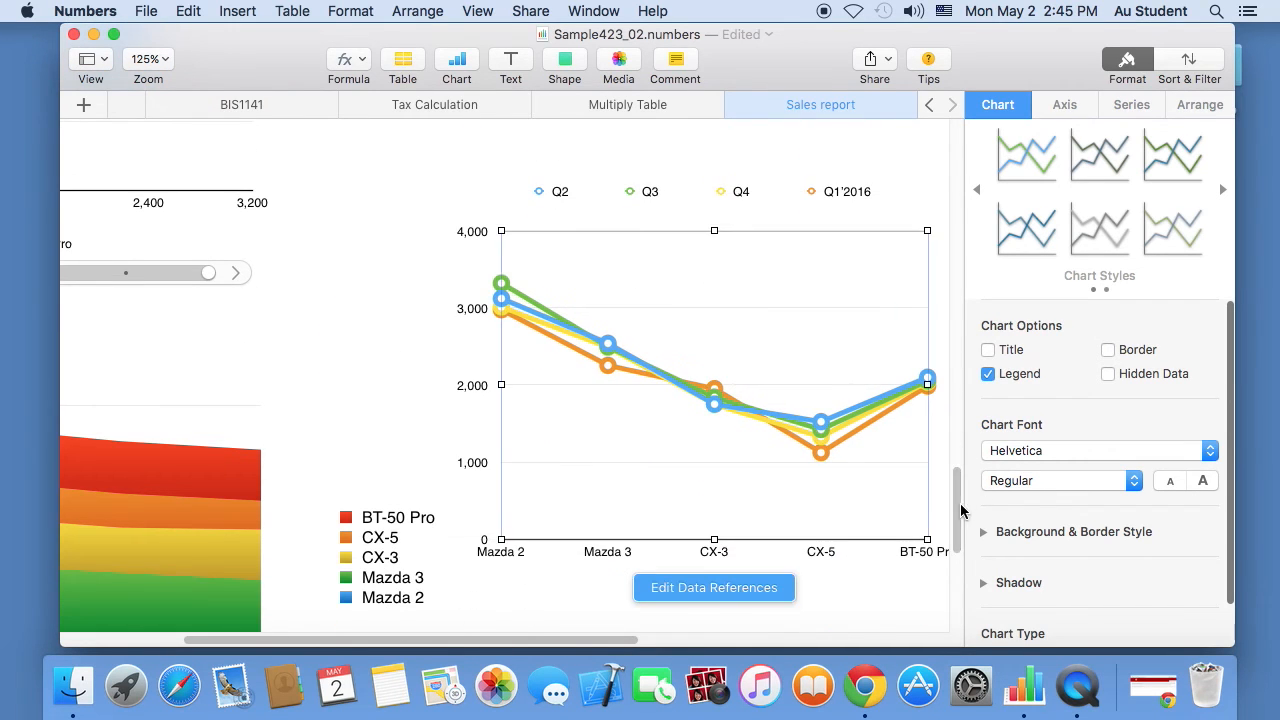
pyautogui.moveTo(962, 508); pyautogui.dragTo(963, 481)
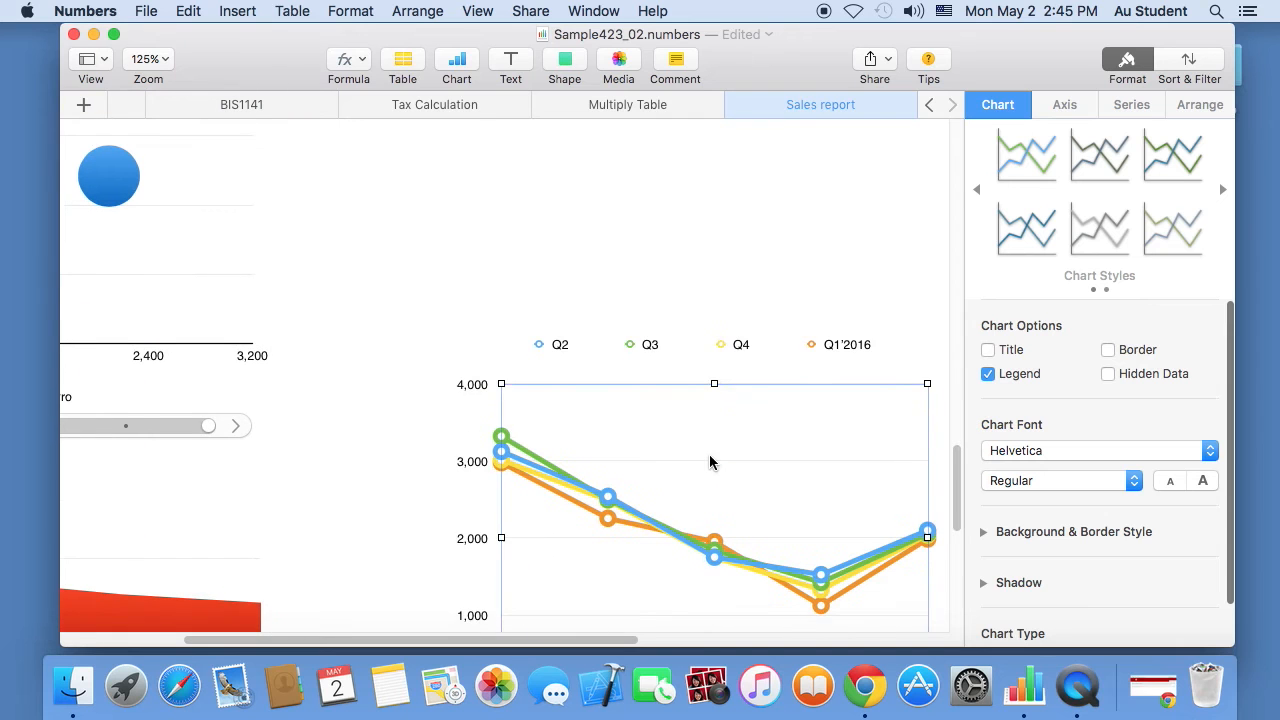
pyautogui.moveTo(709, 456); pyautogui.dragTo(707, 316)
pyautogui.moveTo(957, 460)
pyautogui.mouseDown()
pyautogui.moveTo(959, 410)
pyautogui.moveTo(930, 437)
pyautogui.moveTo(959, 475)
pyautogui.mouseUp()
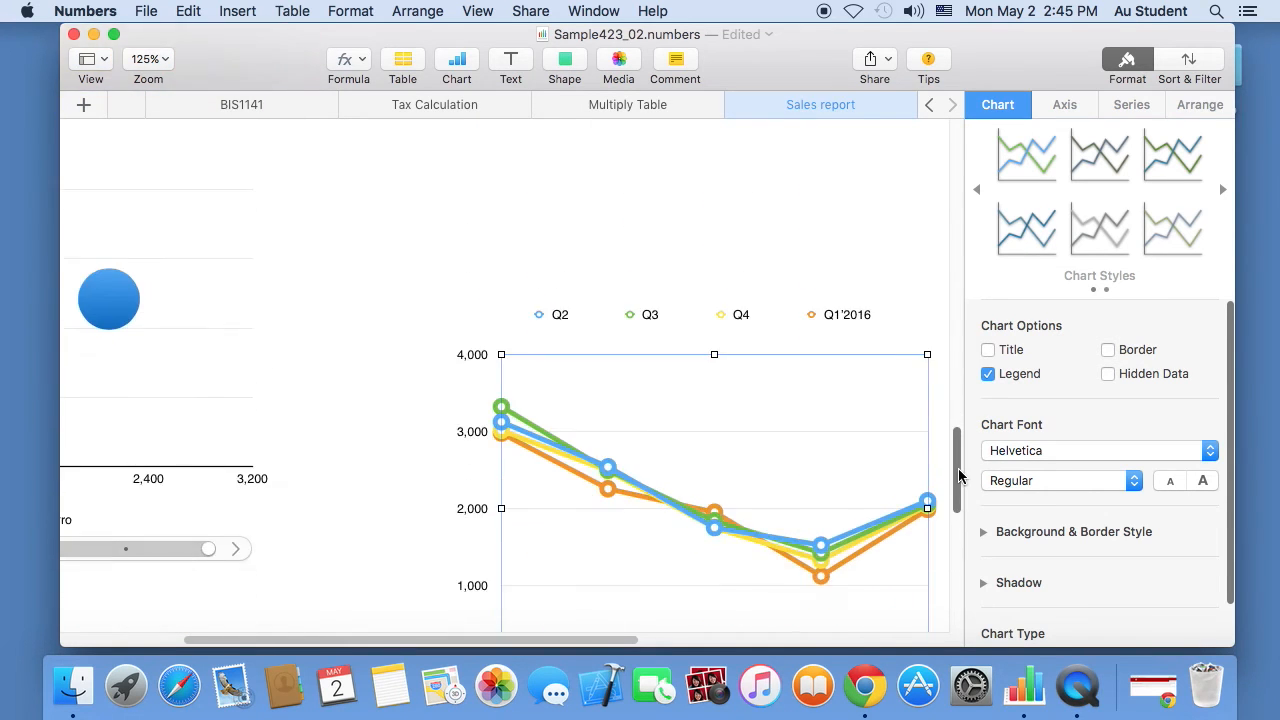
pyautogui.moveTo(761, 423); pyautogui.dragTo(753, 255)
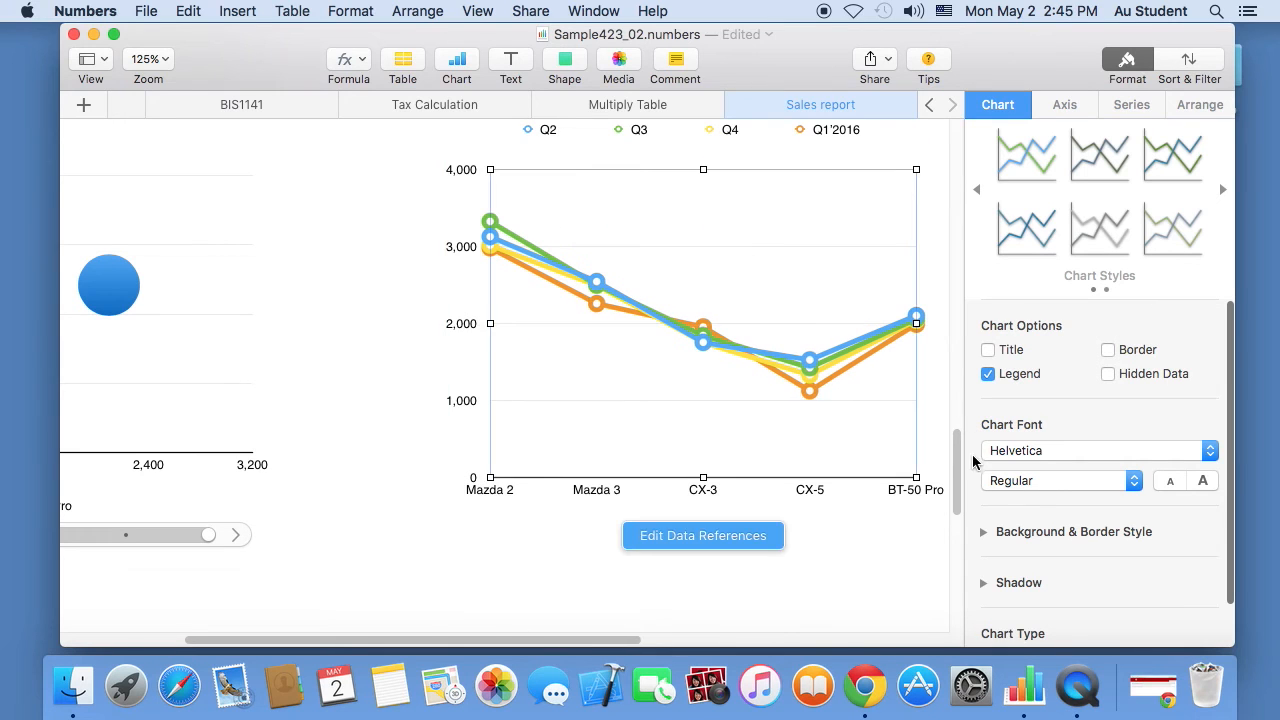
pyautogui.moveTo(957, 452); pyautogui.dragTo(960, 409)
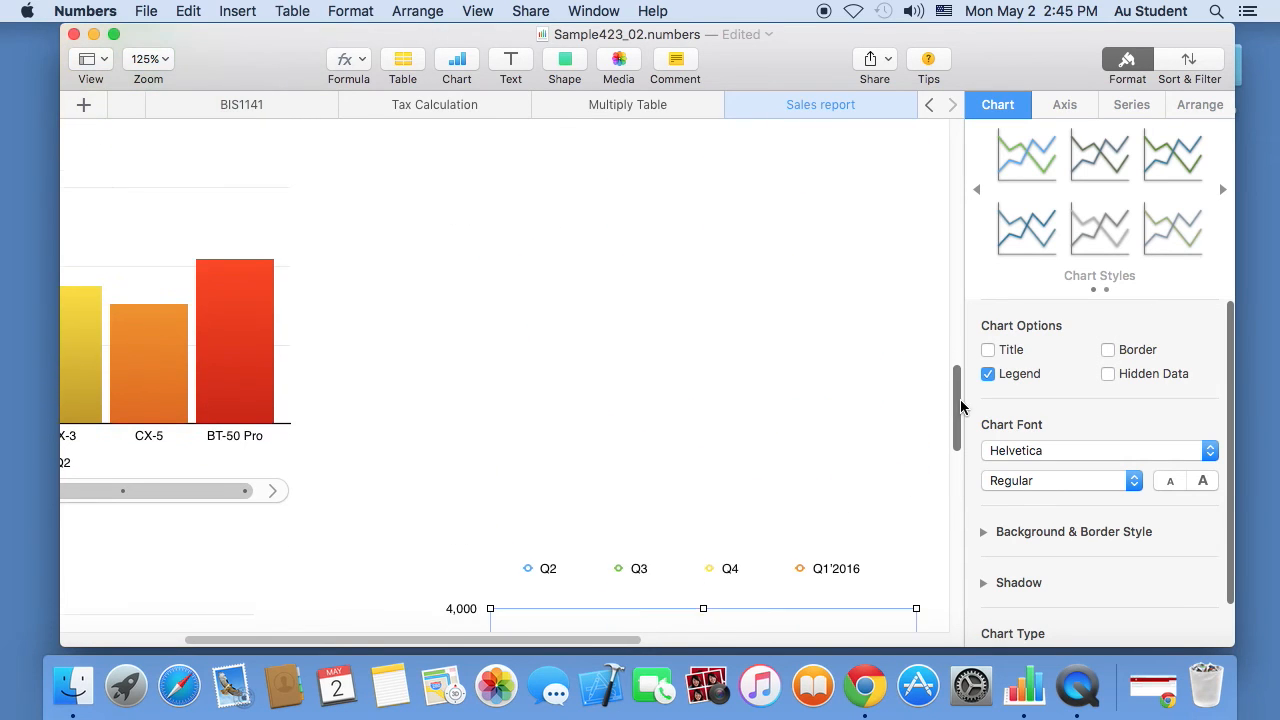
pyautogui.moveTo(720, 617); pyautogui.dragTo(696, 180)
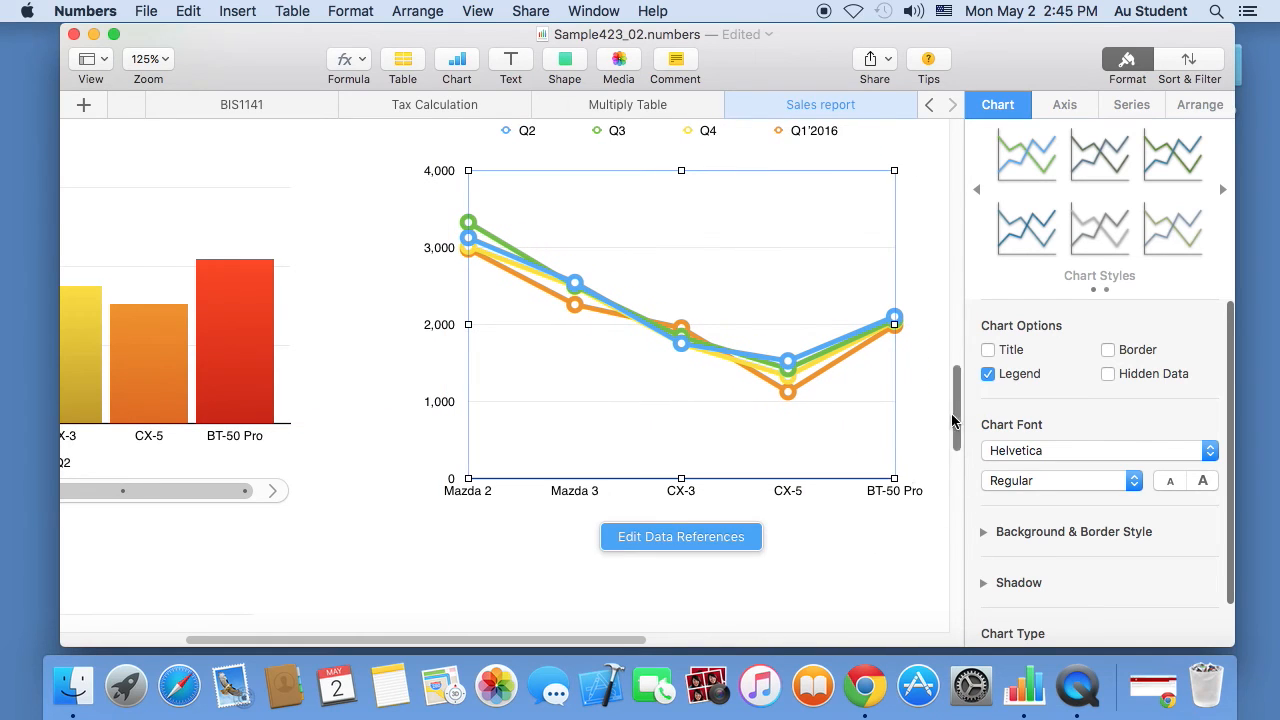
pyautogui.moveTo(641, 646); pyautogui.dragTo(665, 646)
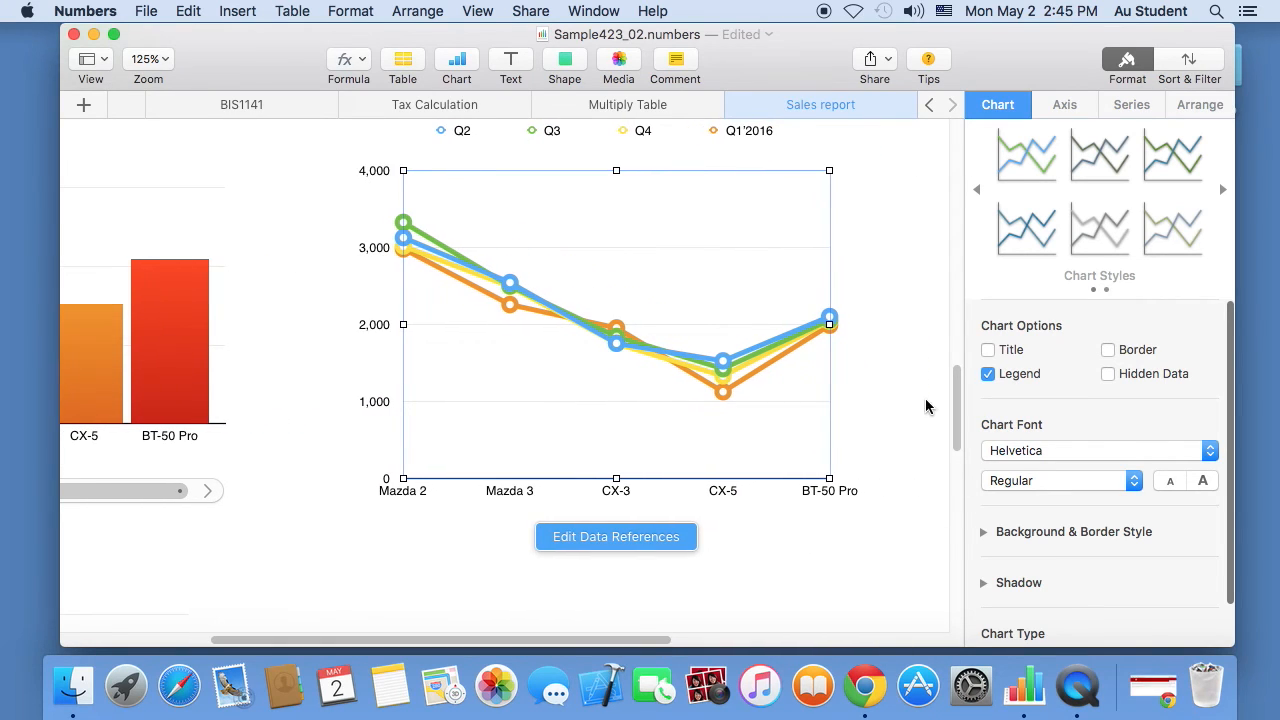
pyautogui.moveTo(957, 394); pyautogui.dragTo(960, 373)
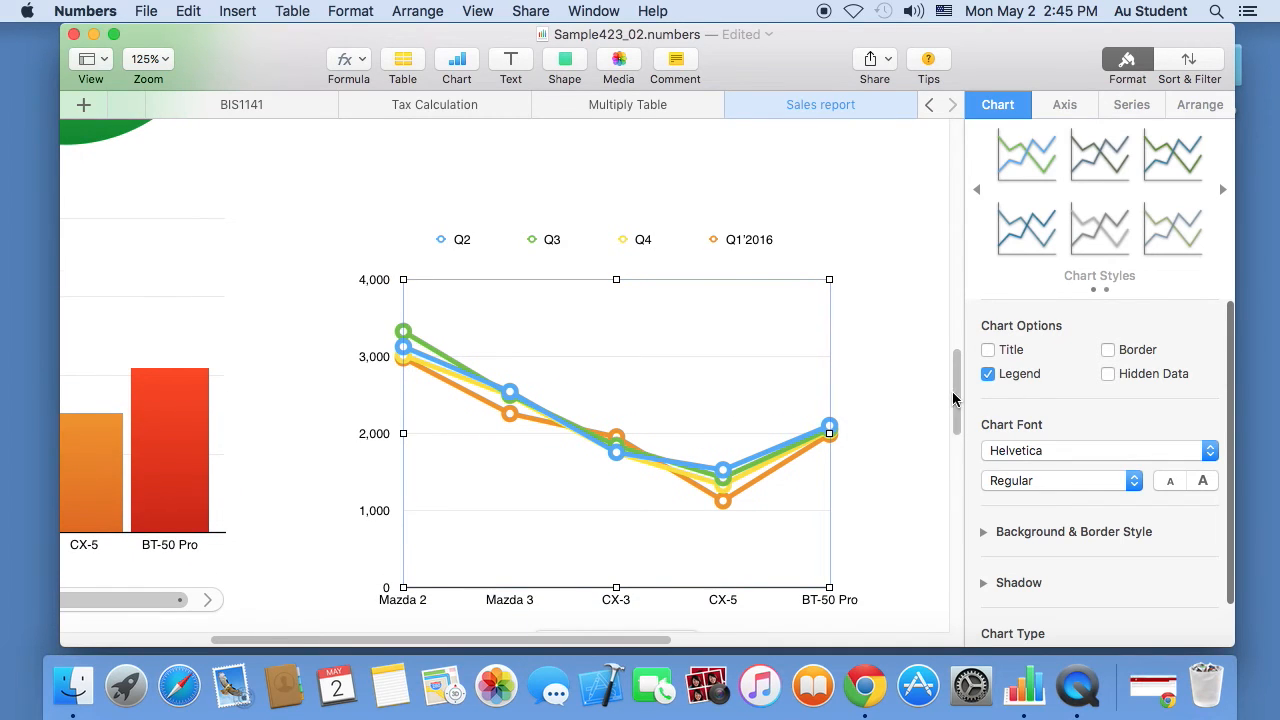
pyautogui.moveTo(957, 400); pyautogui.dragTo(957, 414)
# - Replot the line chart with each car model's row as its own series
pyautogui.click(649, 565)
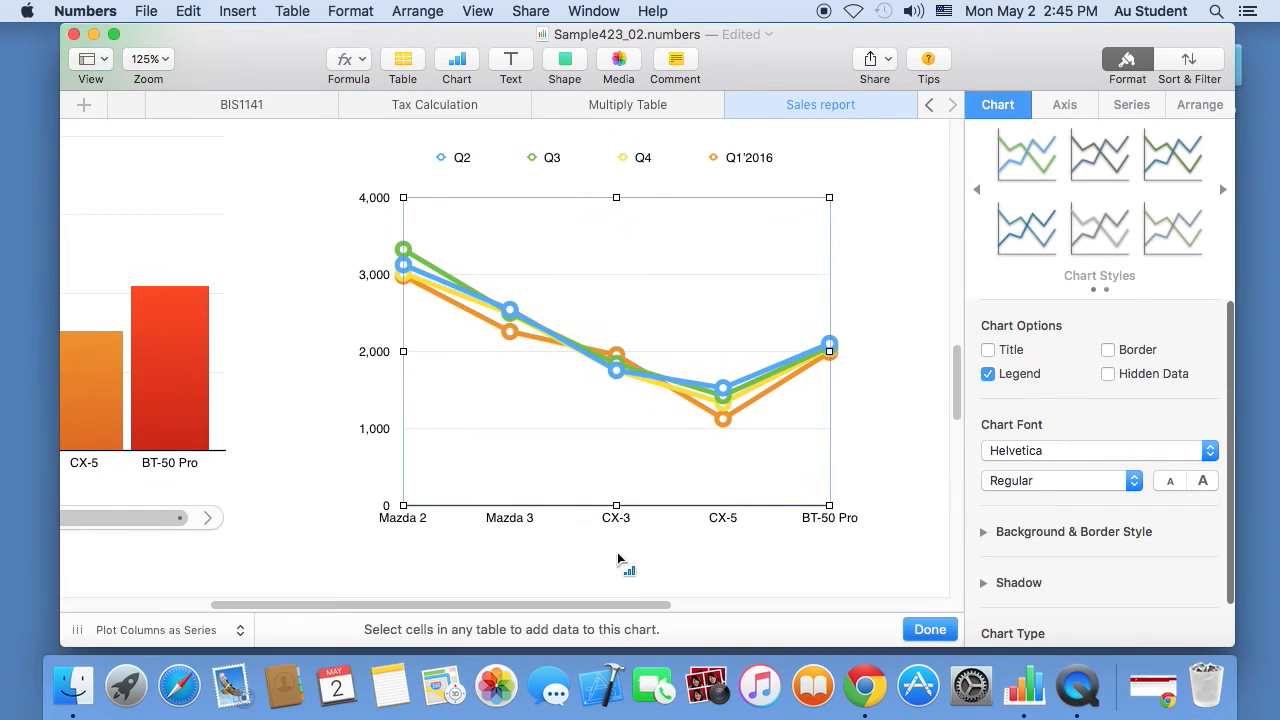
pyautogui.click(190, 630)
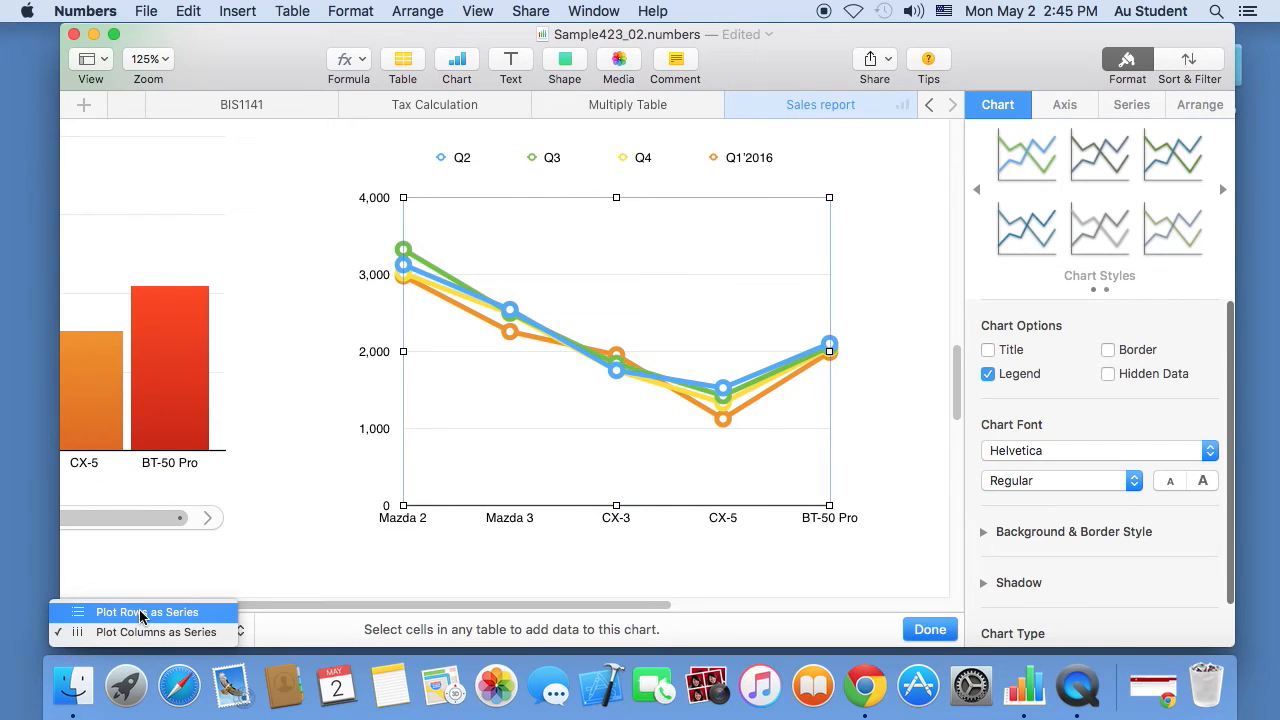
pyautogui.click(141, 612)
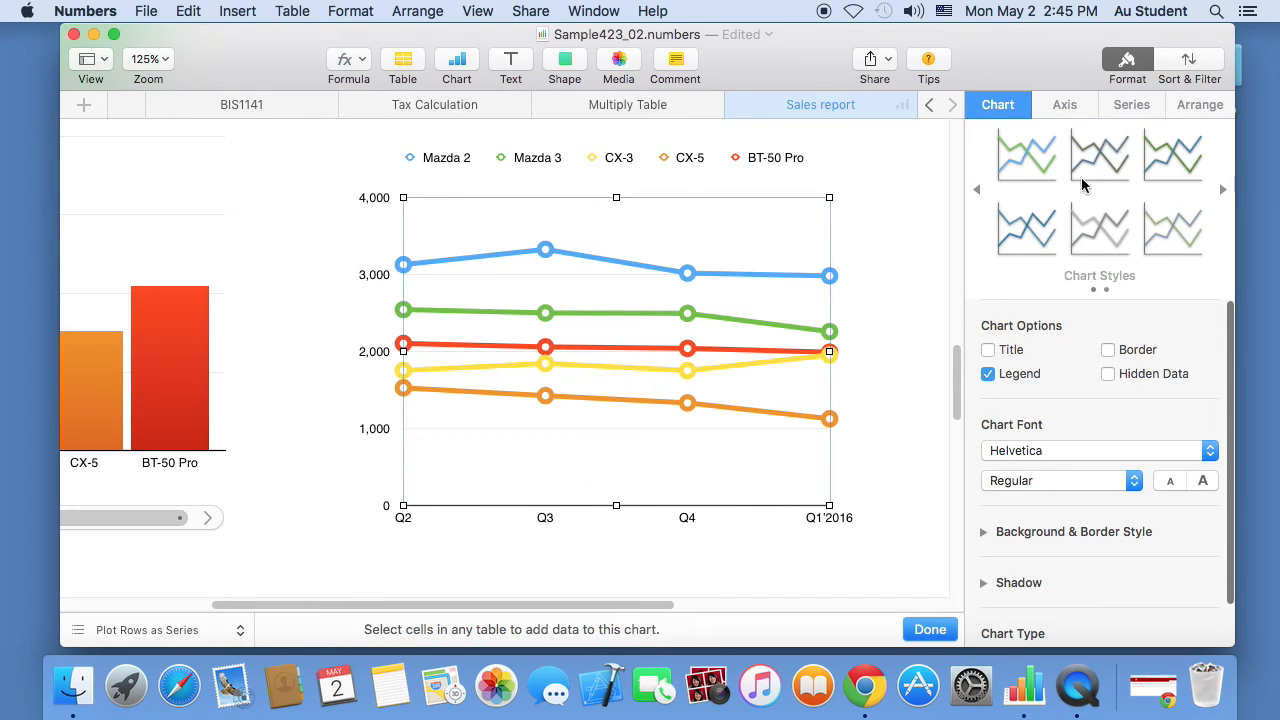
# - Set the line chart's value axis to maximum 3,500, minimum 500 and 6 major steps
pyautogui.click(1066, 105)
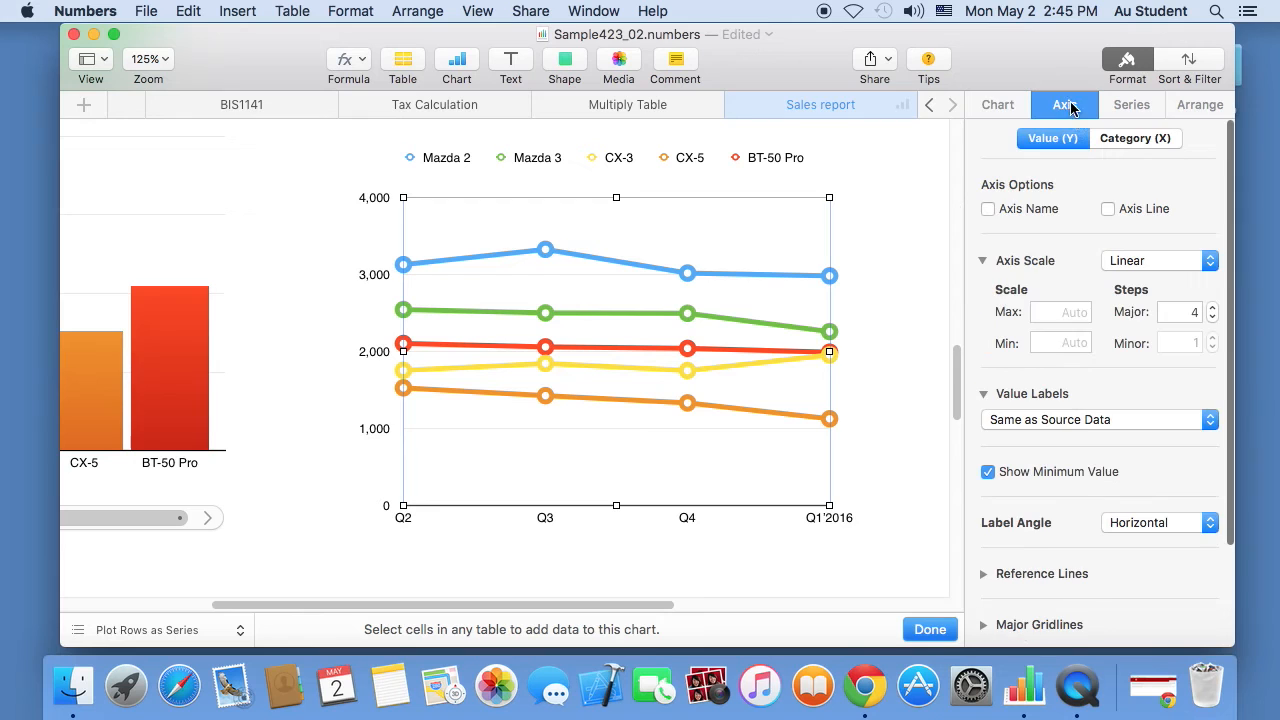
pyautogui.click(1057, 313)
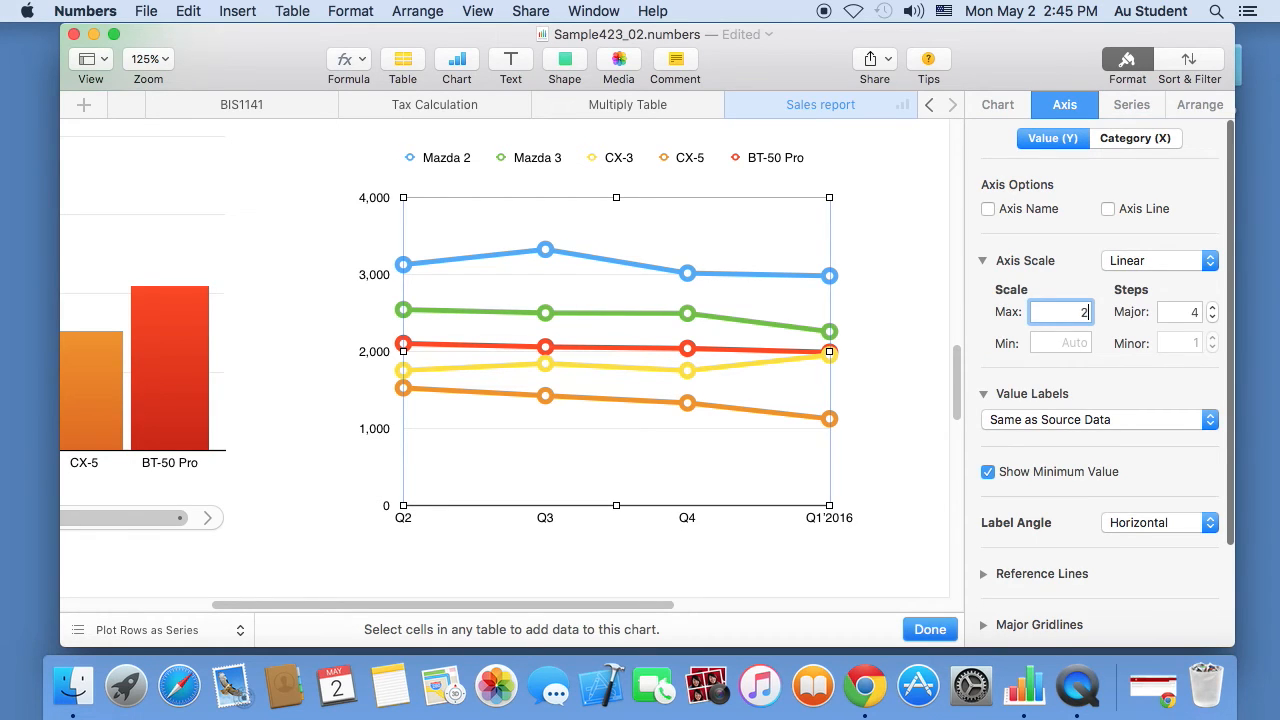
pyautogui.click(1074, 343)
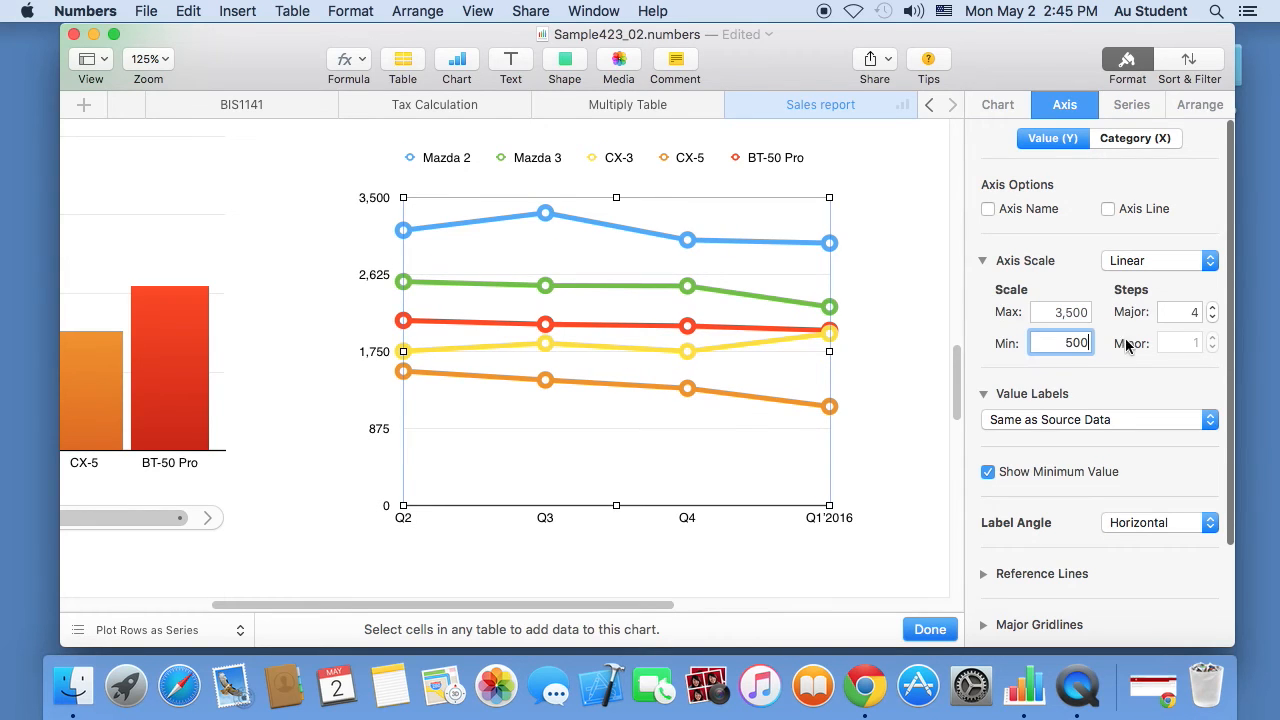
pyautogui.write('500')
pyautogui.click(1178, 312)
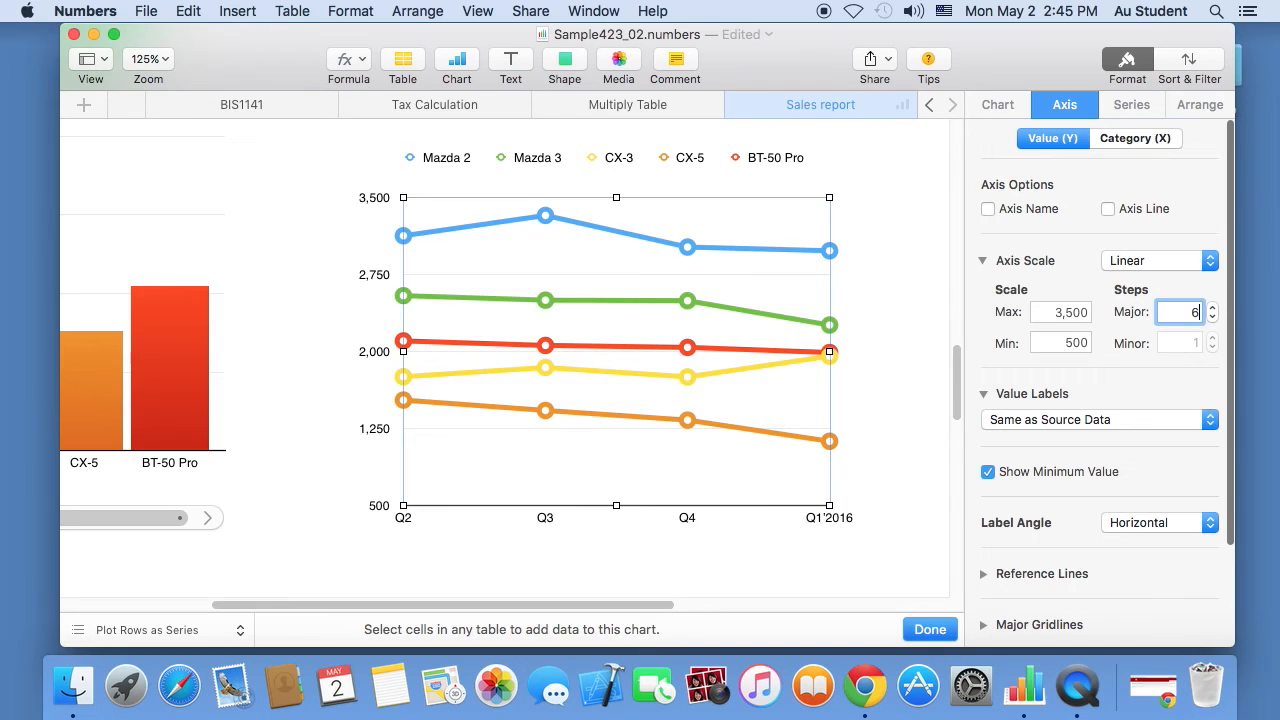
pyautogui.press('Return')
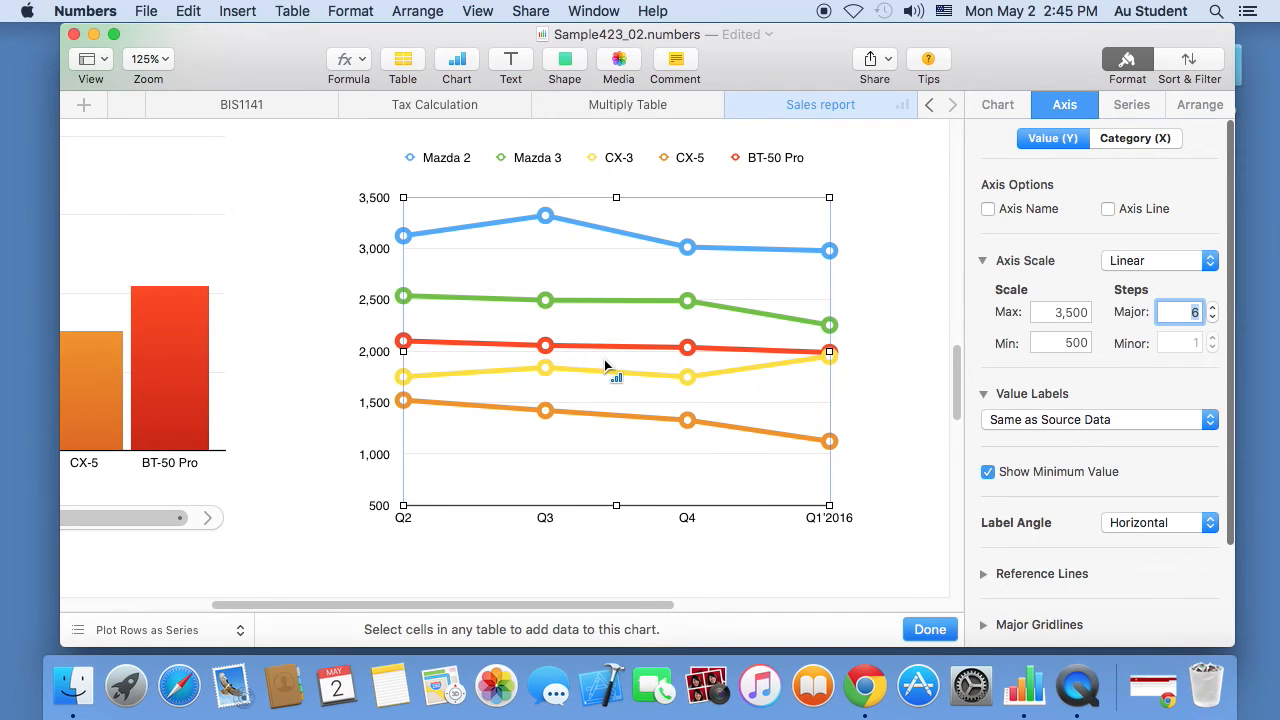
pyautogui.scroll(5, 960, 345)
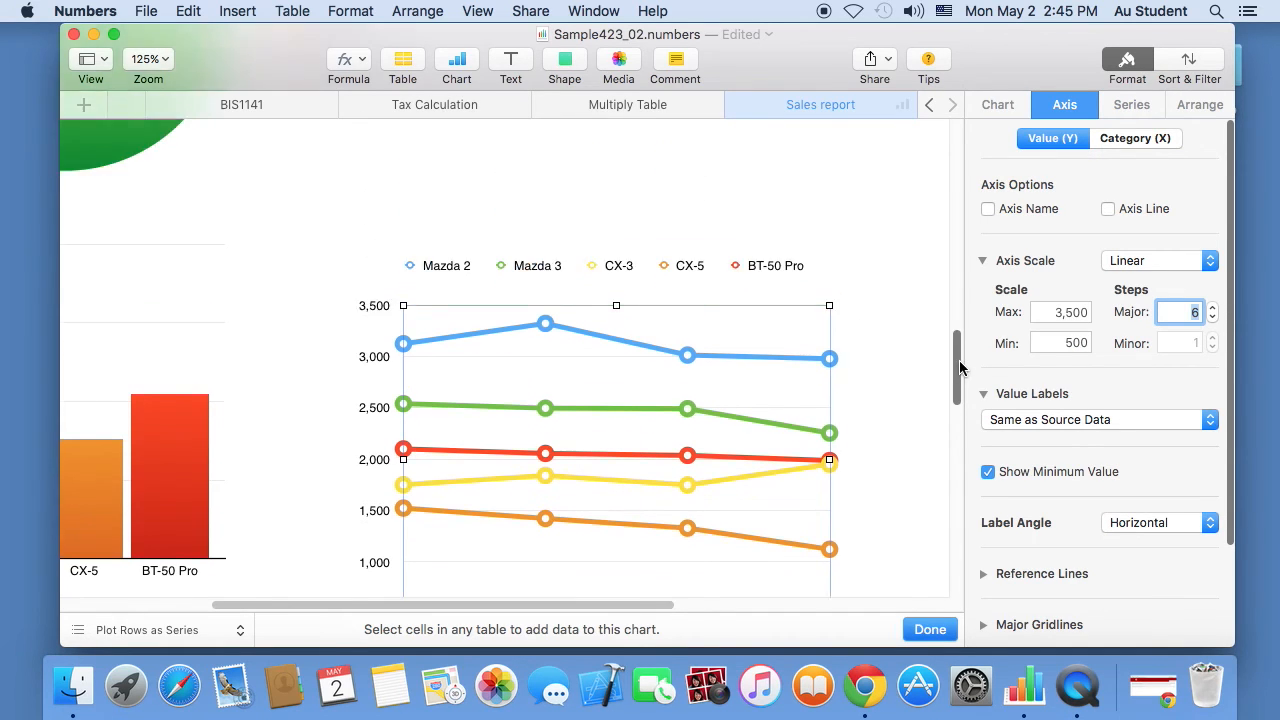
pyautogui.scroll(-5, 965, 338)
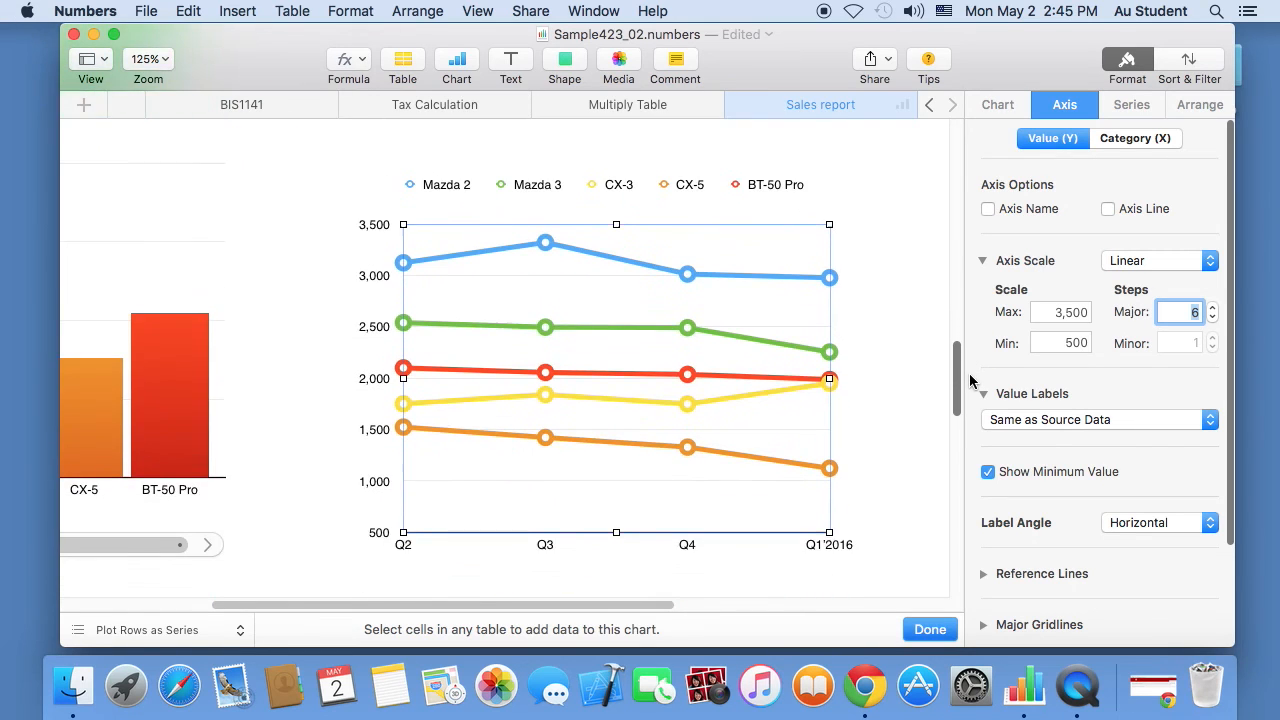
pyautogui.scroll(6, 979, 318)
pyautogui.scroll(4, 980, 300)
pyautogui.scroll(-2, 980, 303)
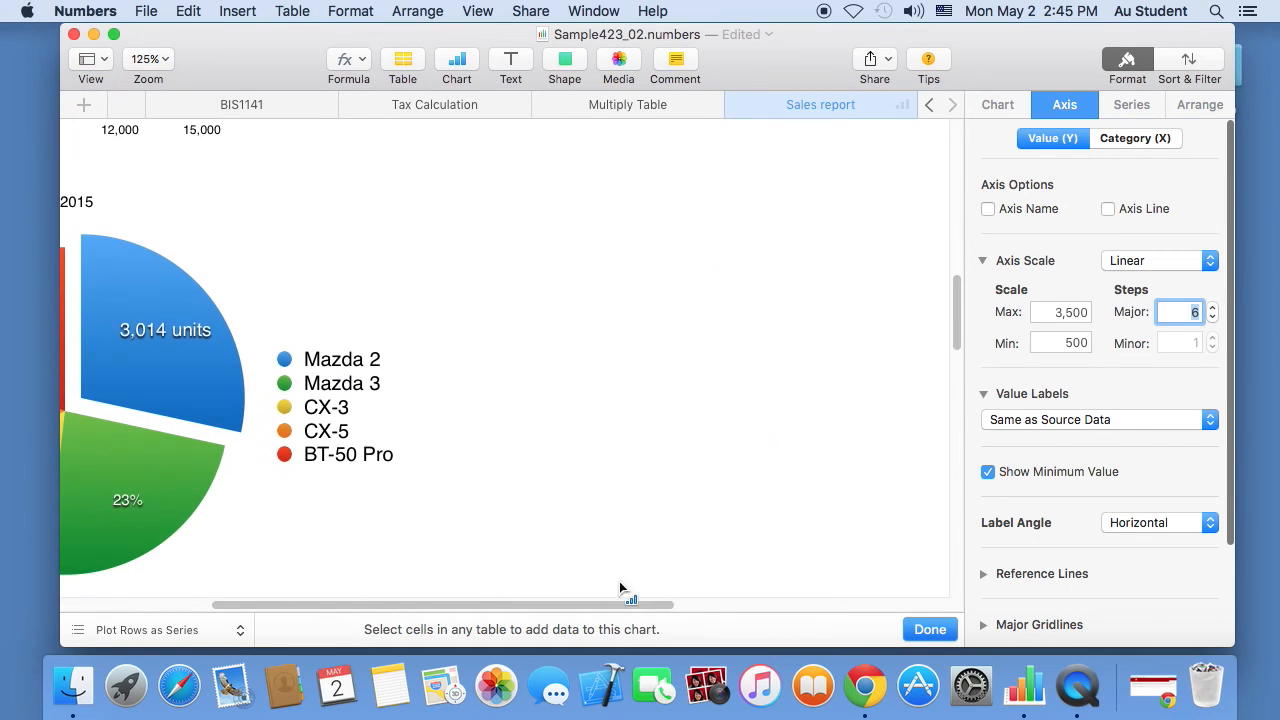
pyautogui.moveTo(607, 605); pyautogui.dragTo(413, 604)
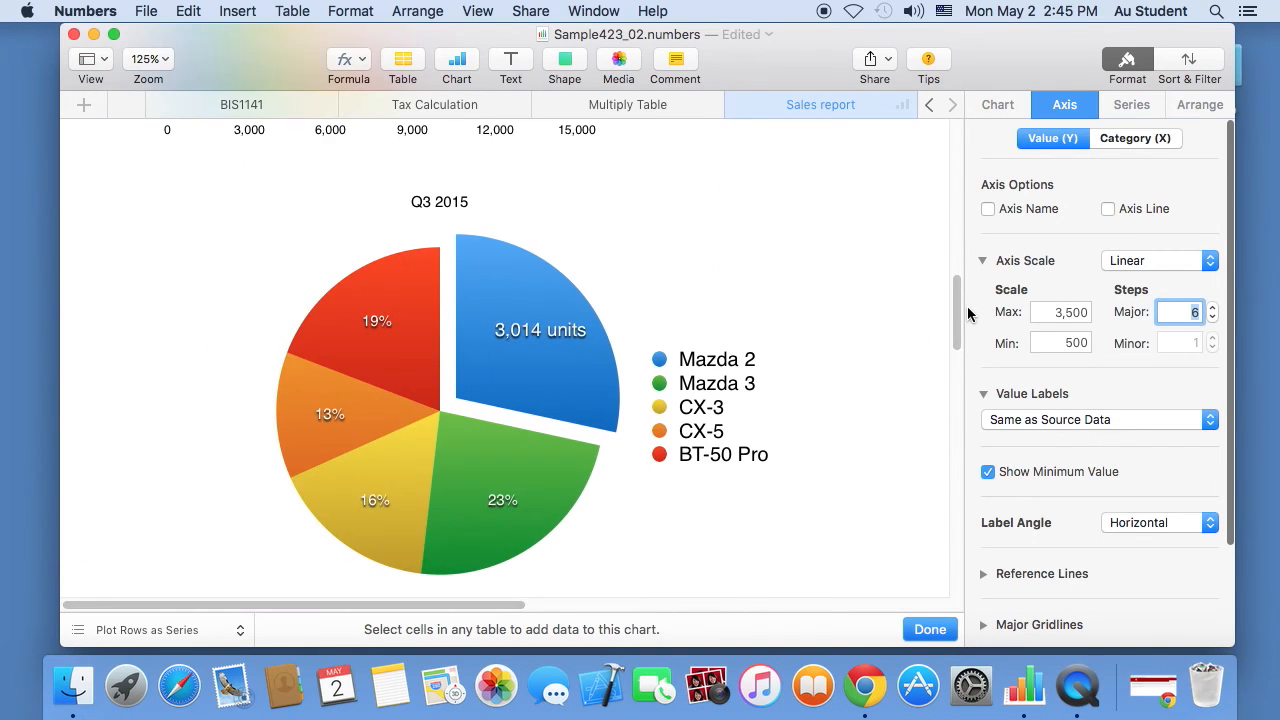
pyautogui.moveTo(963, 307)
pyautogui.mouseDown()
pyautogui.moveTo(964, 223)
pyautogui.moveTo(965, 321)
pyautogui.moveTo(961, 311)
pyautogui.mouseUp()
# - Delete the old Q3 2015 pie chart
pyautogui.click(355, 295)
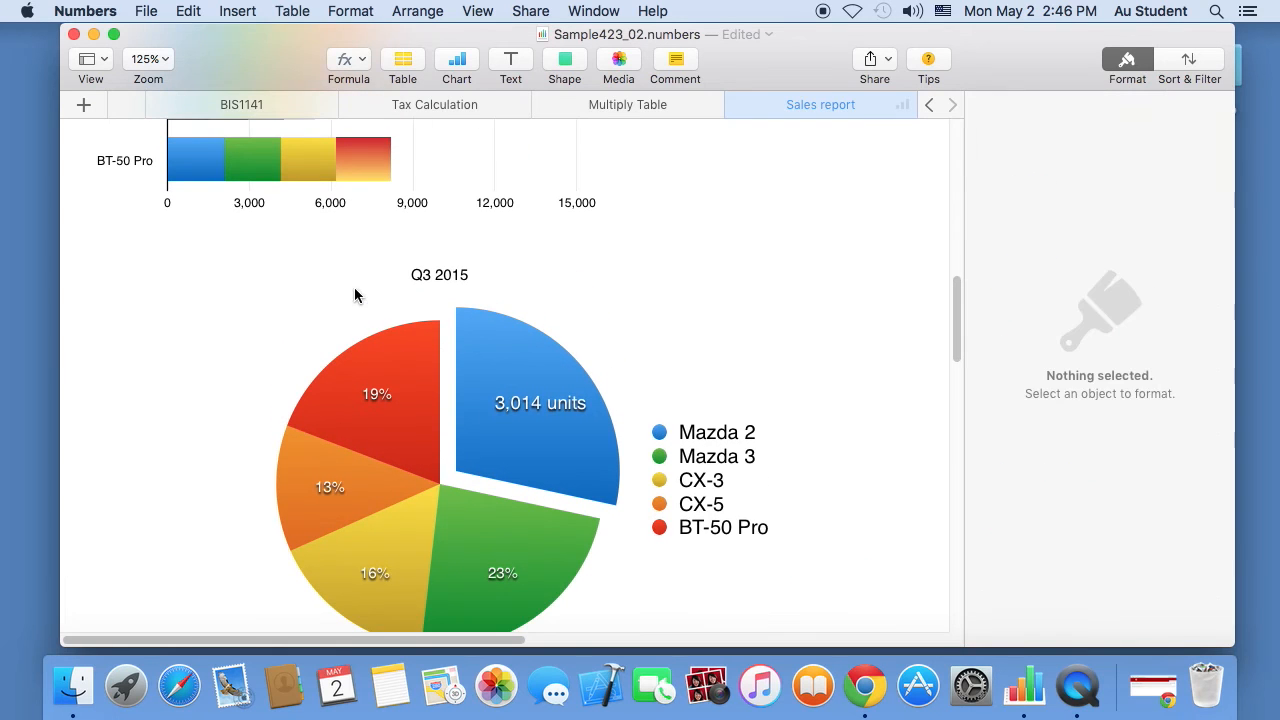
pyautogui.click(361, 363)
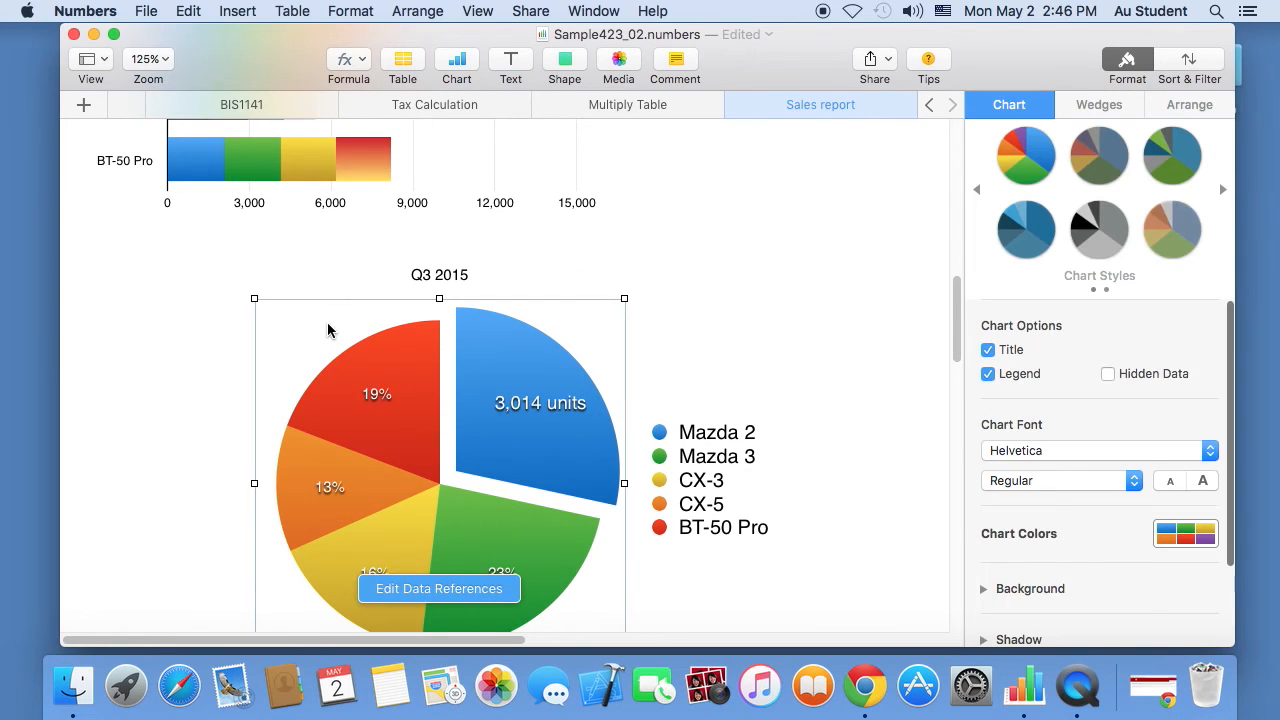
pyautogui.press('BackSpace')
pyautogui.moveTo(957, 297); pyautogui.dragTo(963, 105)
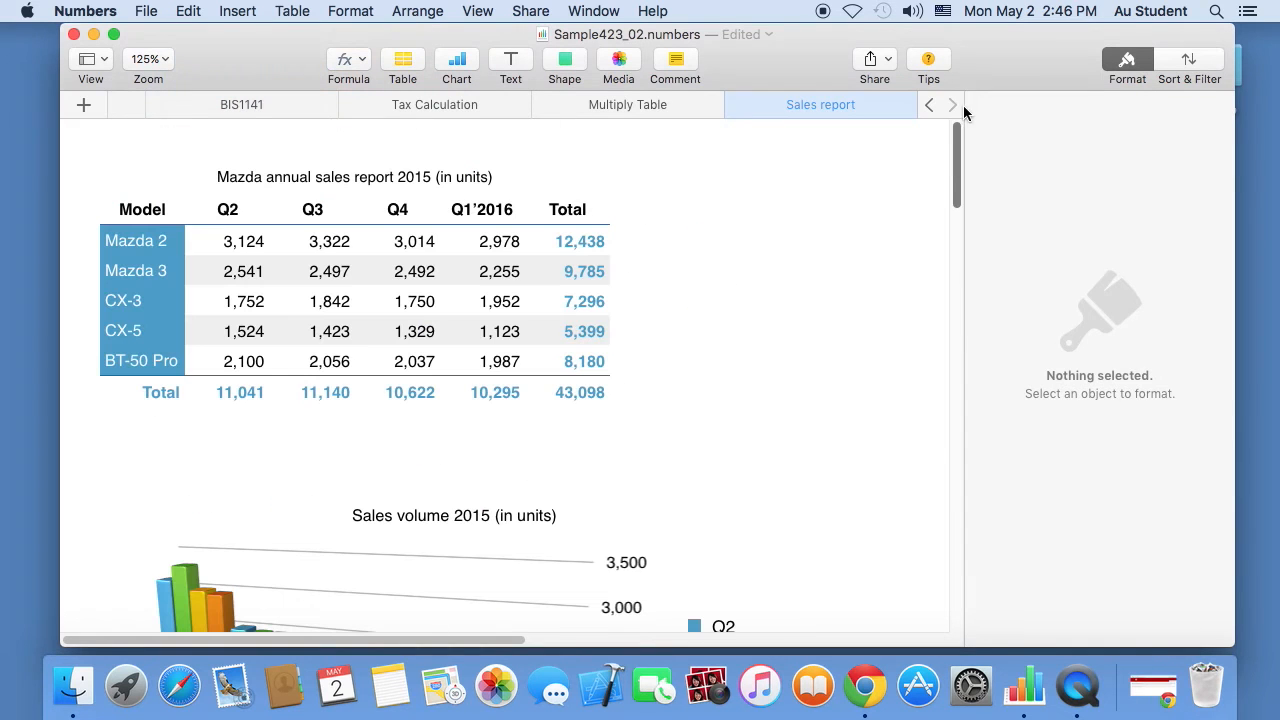
# - Insert a 2D pie chart from the Q3 sales values C2:C6
pyautogui.click(325, 294)
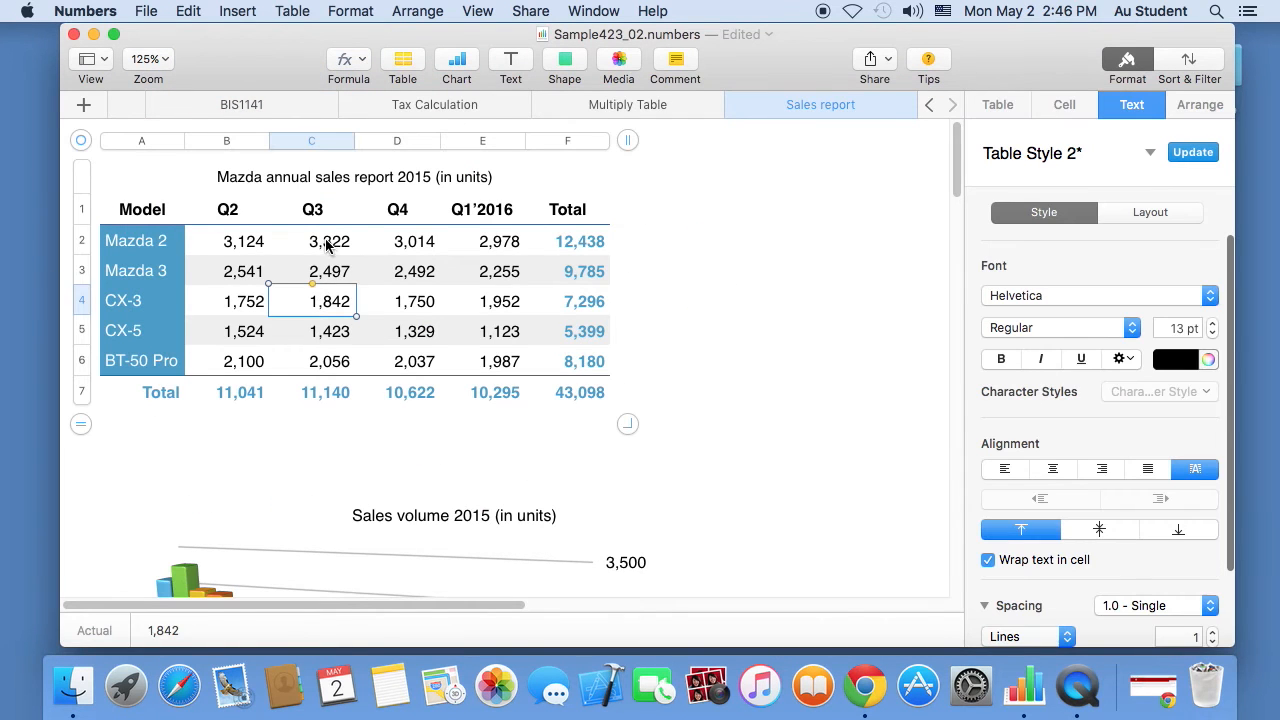
pyautogui.moveTo(331, 249); pyautogui.dragTo(323, 360)
pyautogui.moveTo(395, 241); pyautogui.dragTo(393, 355)
pyautogui.click(338, 305)
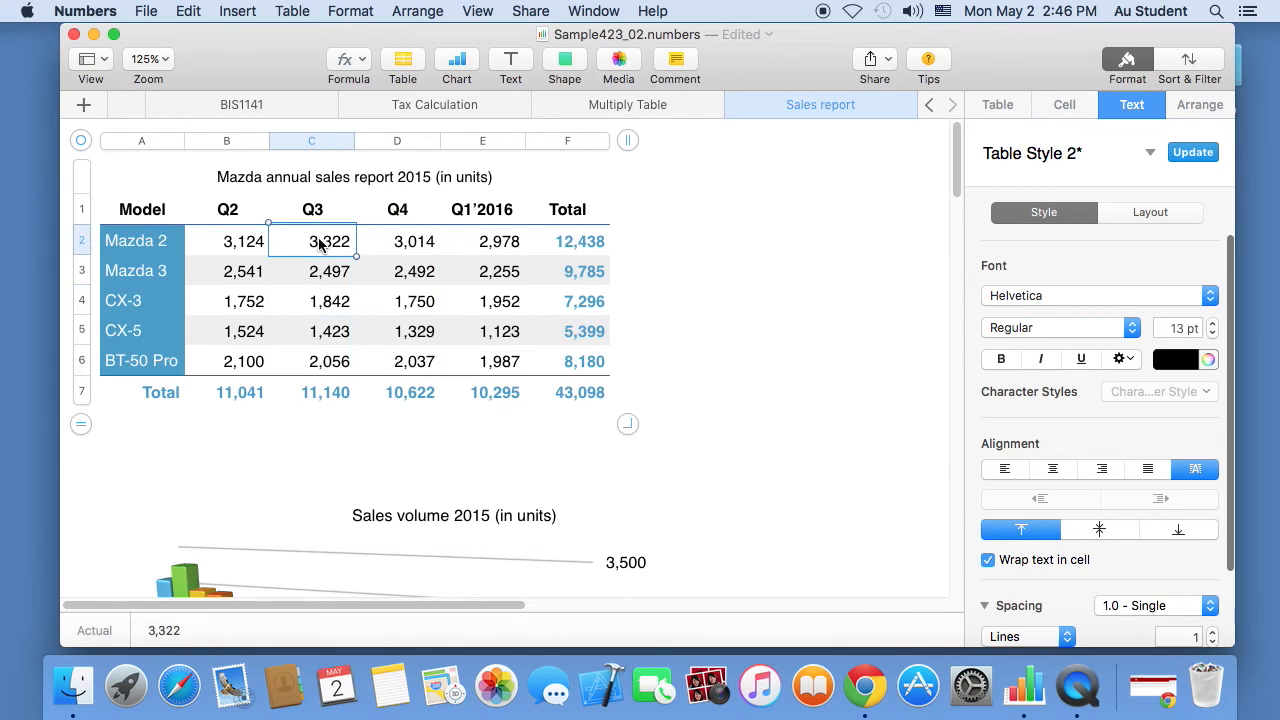
pyautogui.moveTo(314, 243); pyautogui.dragTo(313, 371)
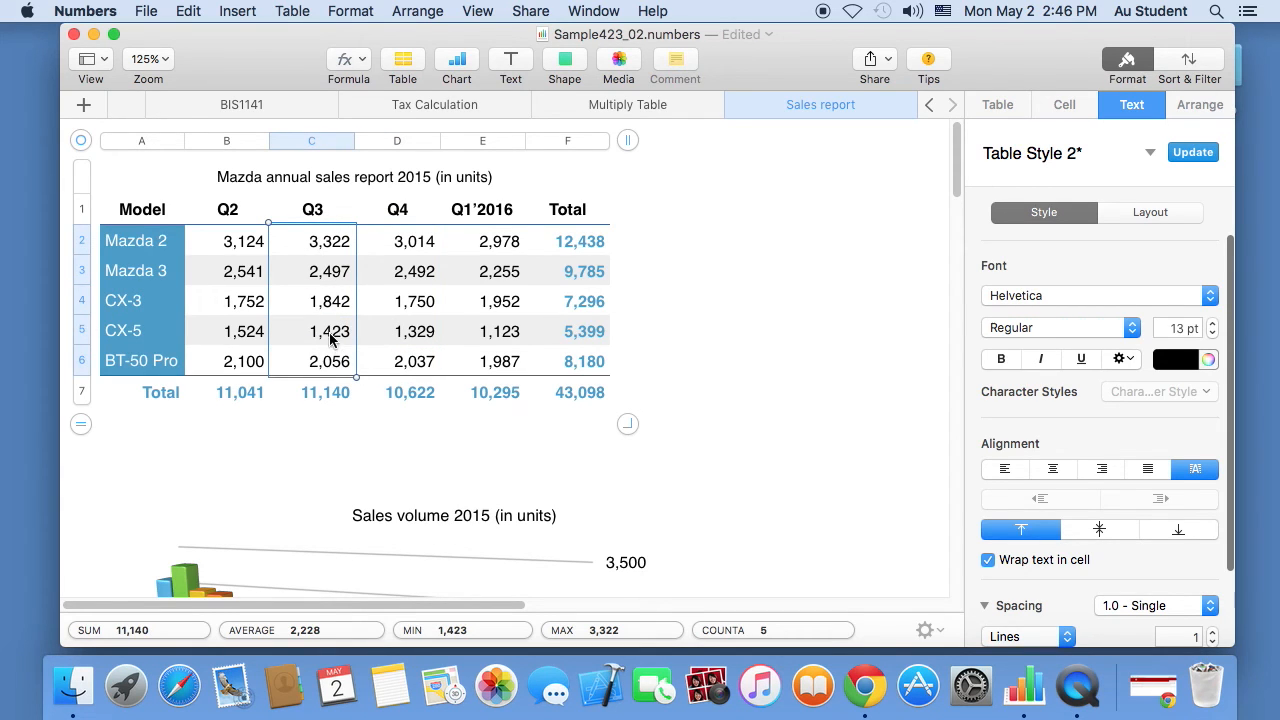
pyautogui.click(457, 63)
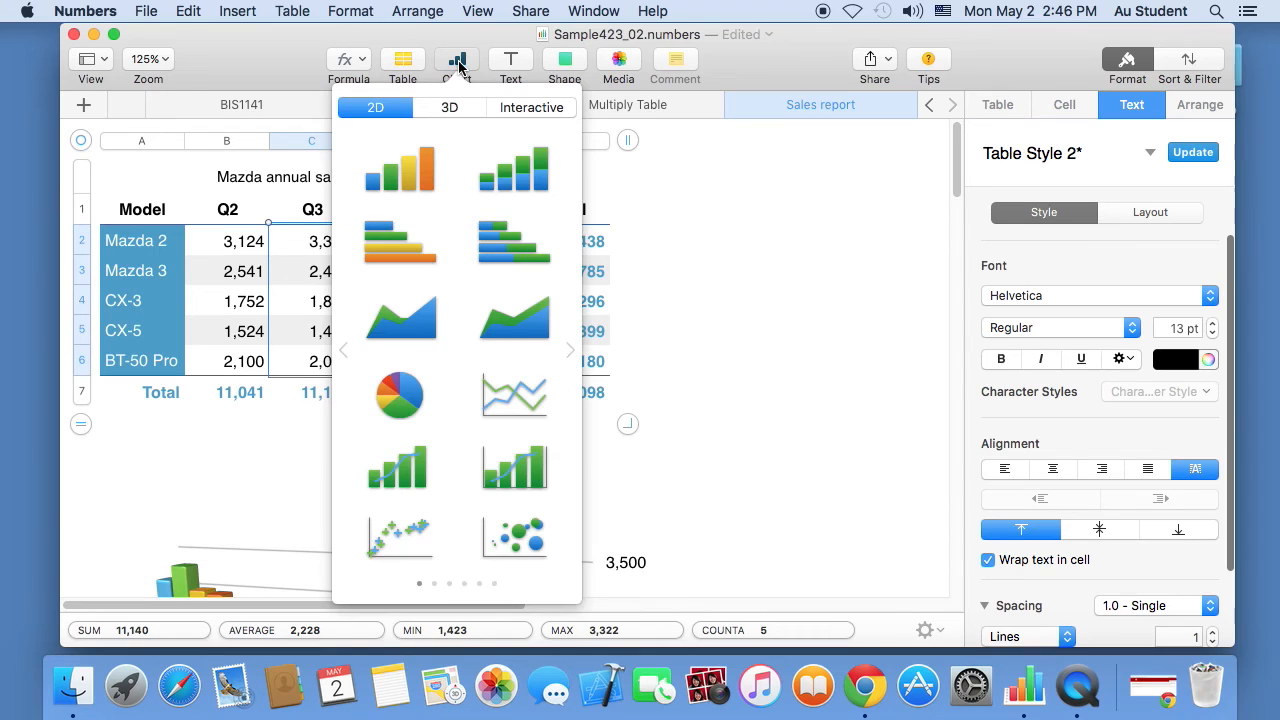
pyautogui.click(403, 403)
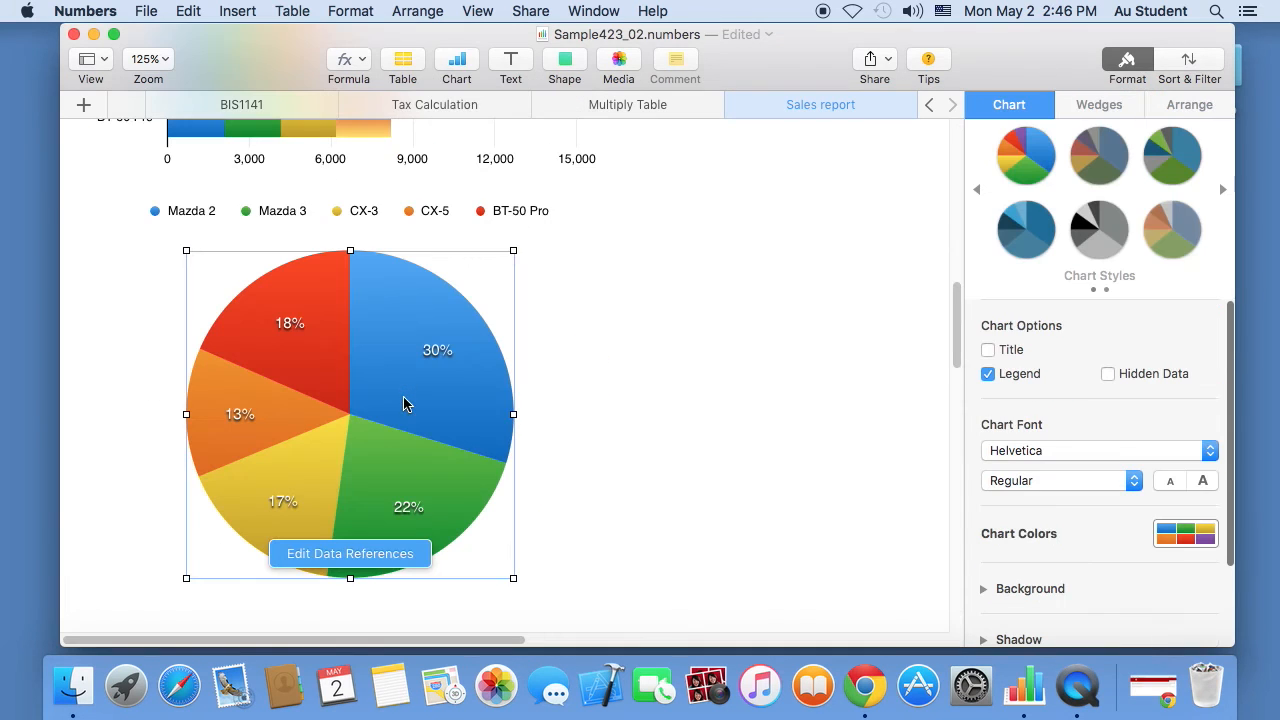
pyautogui.click(392, 335)
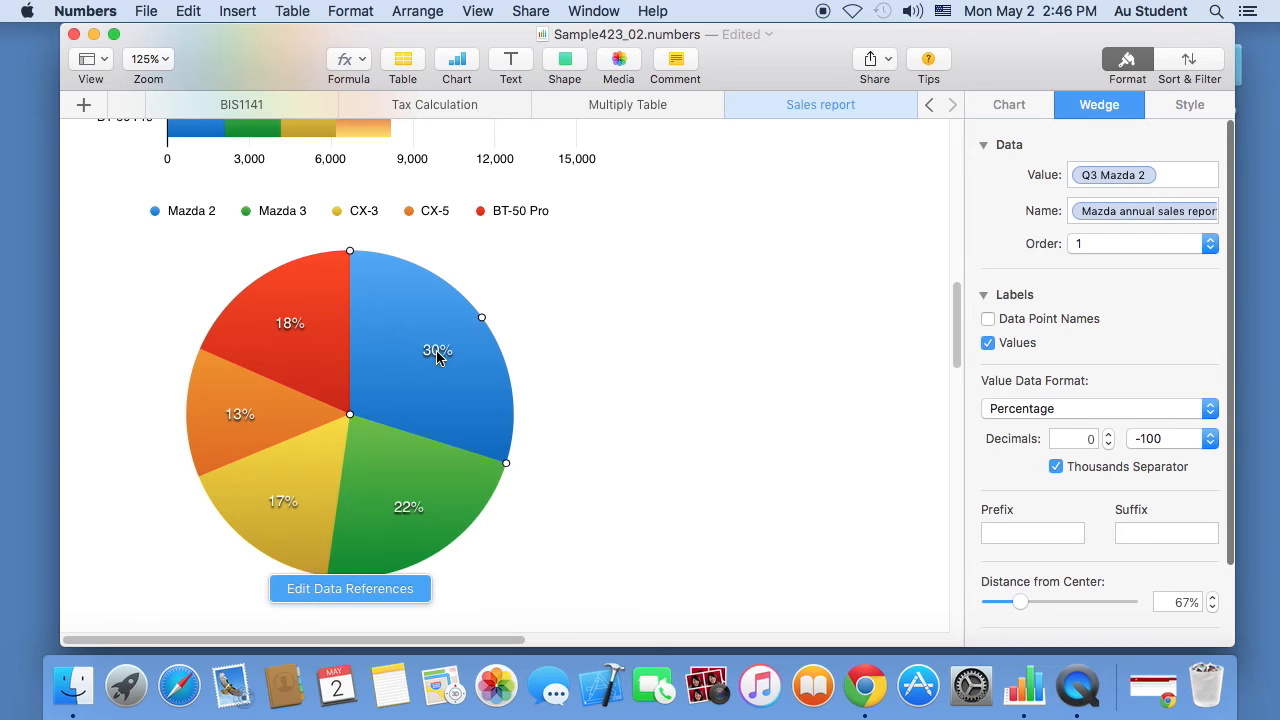
# - Switch the pie's wedge value labels from percentages to plain numbers
pyautogui.click(309, 331)
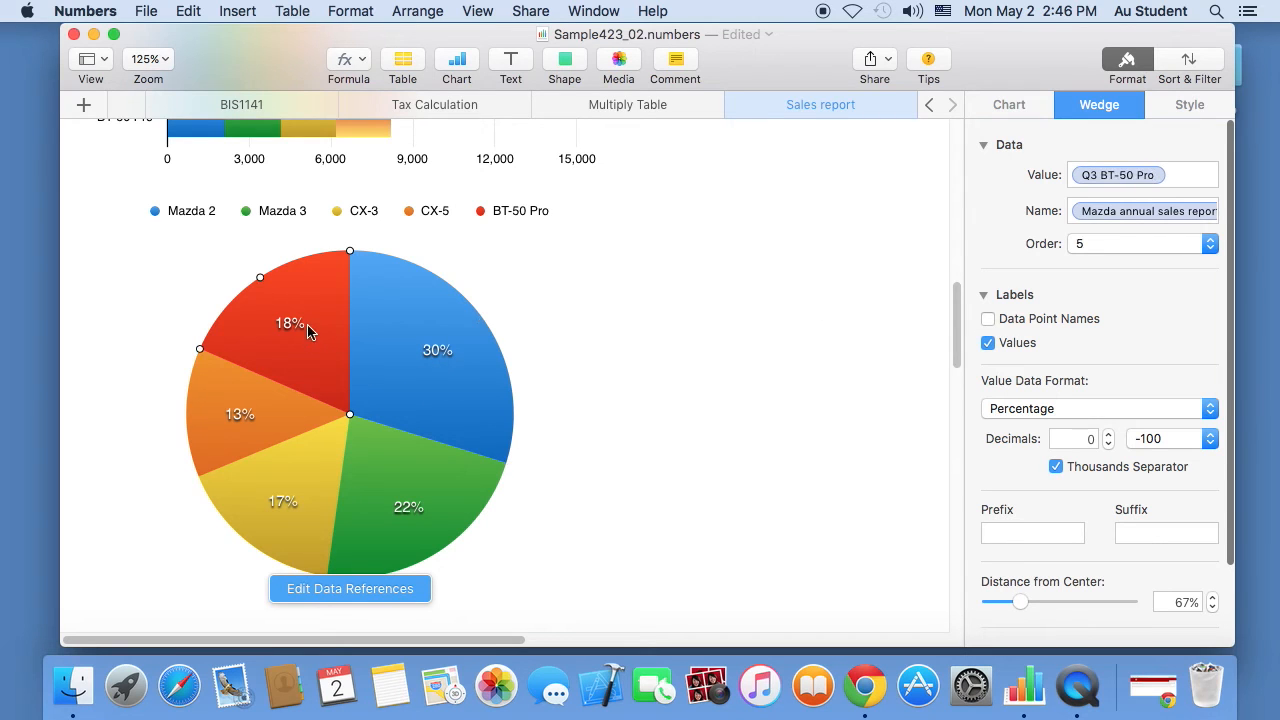
pyautogui.click(455, 363)
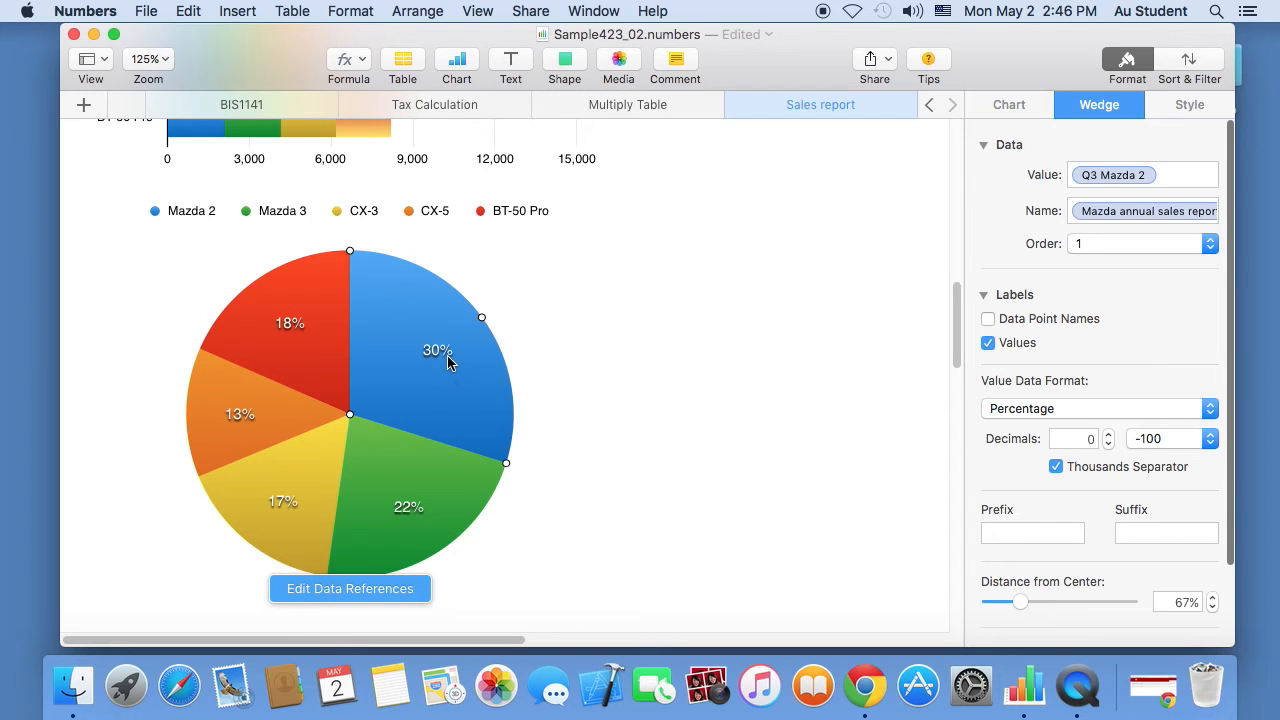
pyautogui.click(434, 352)
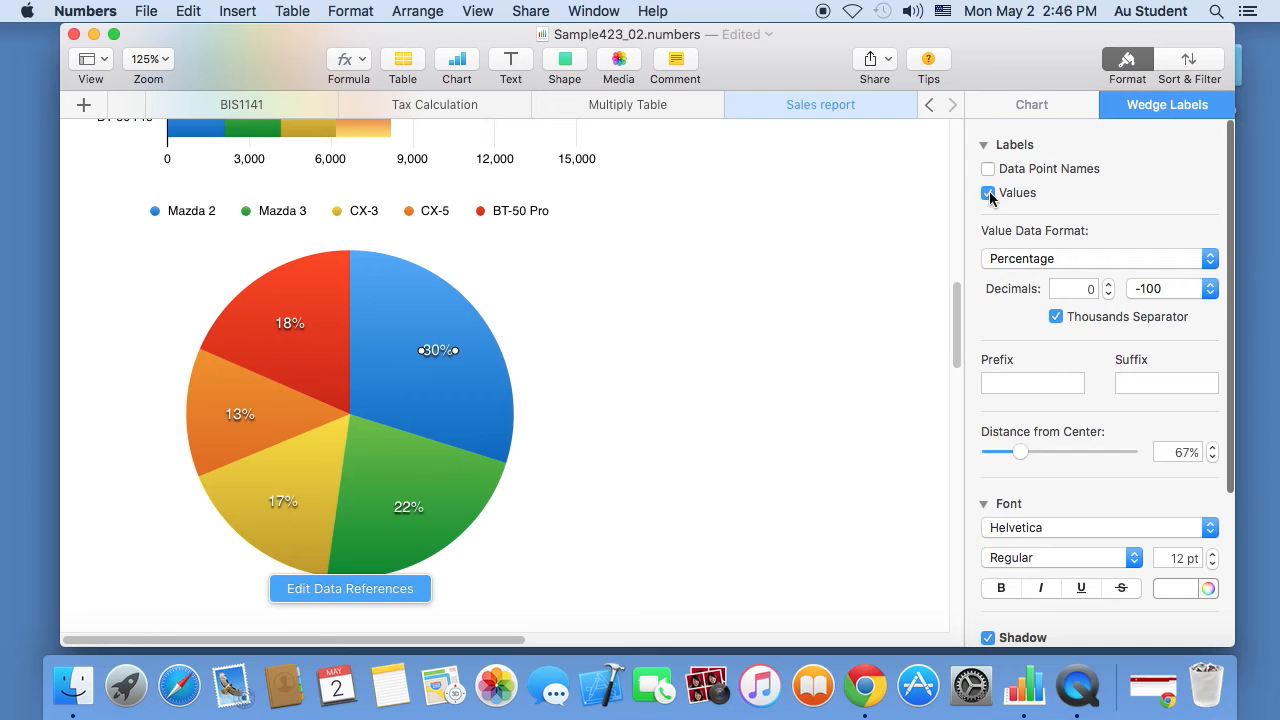
pyautogui.click(1030, 256)
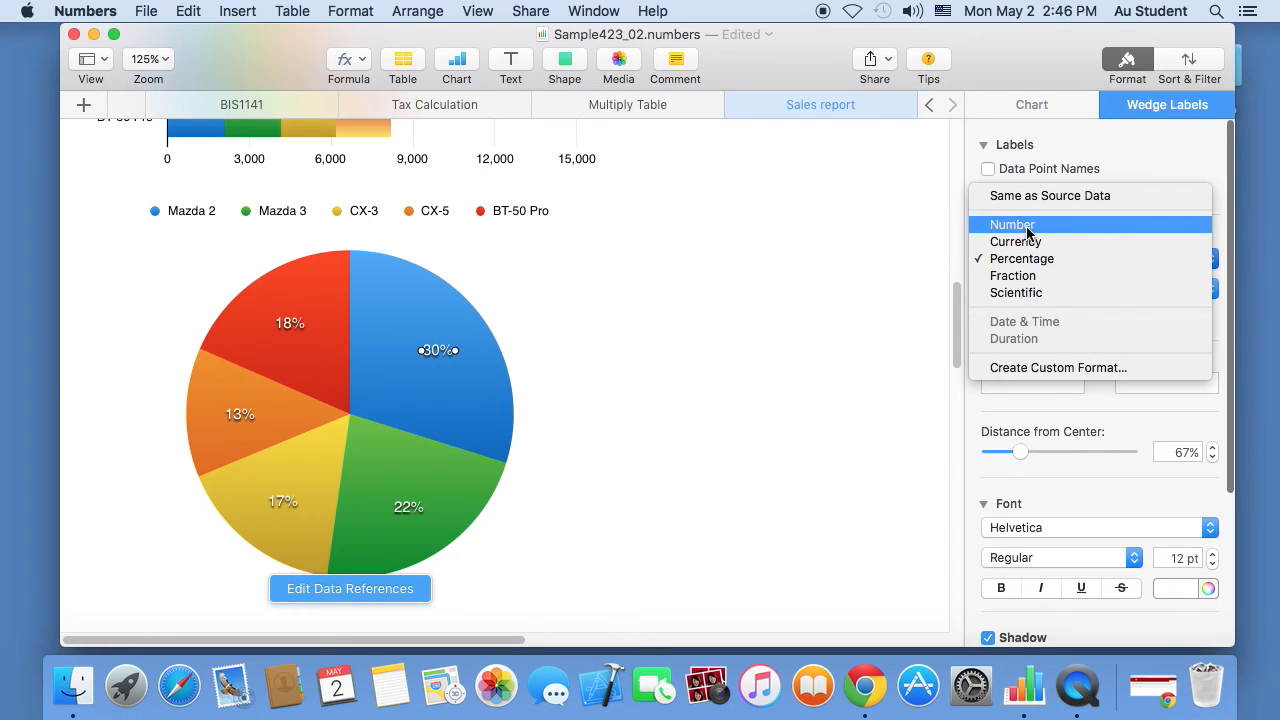
pyautogui.click(1030, 222)
# - Select all the wedge labels and set their value format back to percentages
pyautogui.click(437, 381)
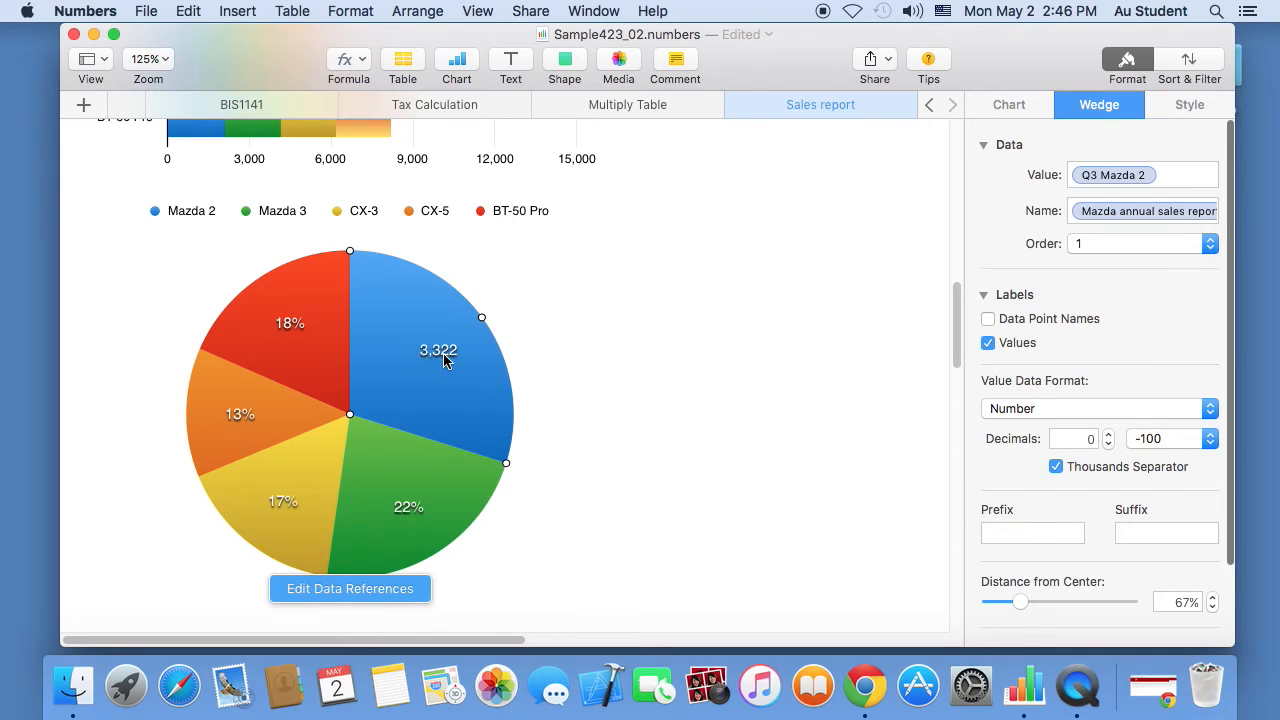
pyautogui.click(444, 356)
pyautogui.click(282, 329)
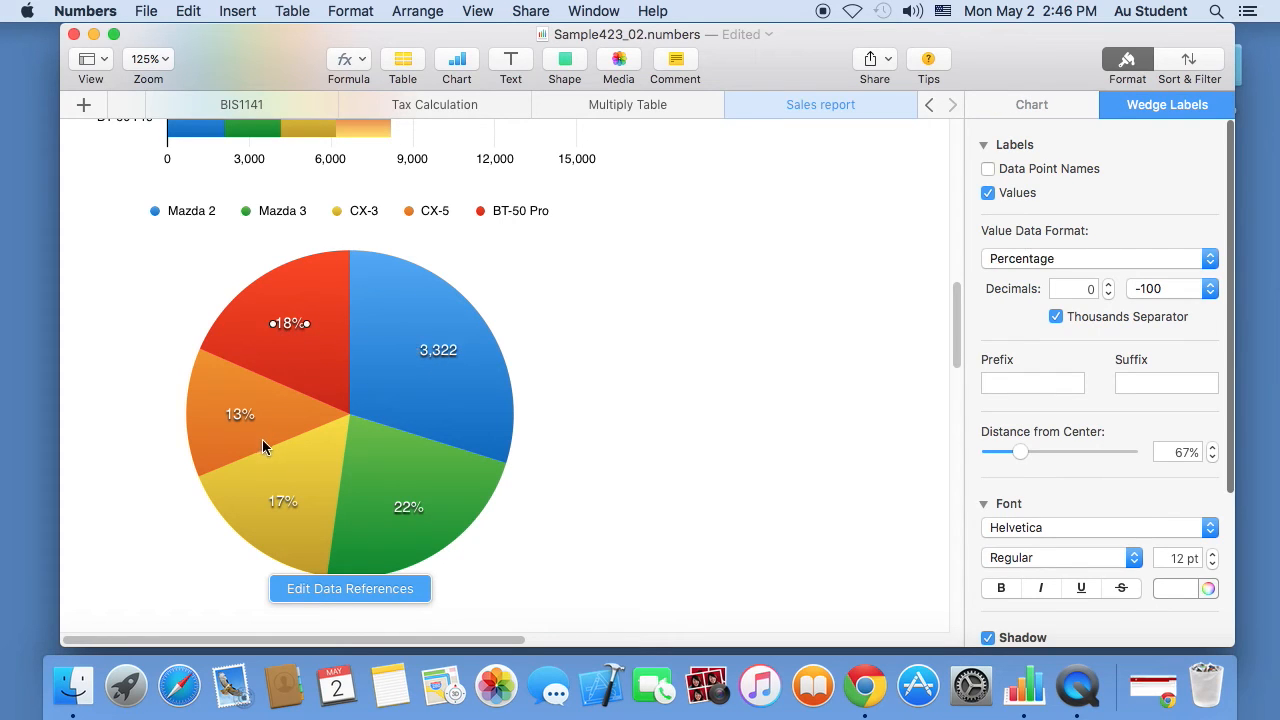
pyautogui.keyDown('shift'); pyautogui.click(281, 505); pyautogui.keyUp('shift')
pyautogui.keyDown('shift'); pyautogui.click(405, 512); pyautogui.keyUp('shift')
pyautogui.click(1077, 260)
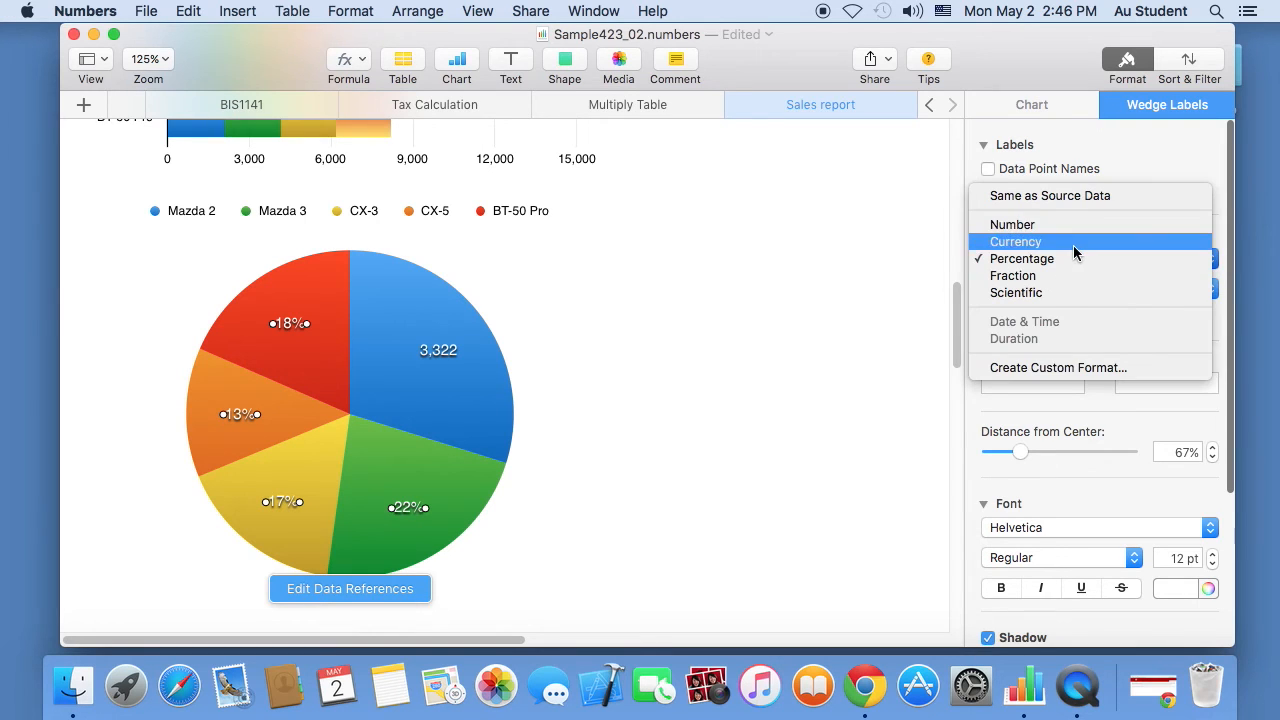
pyautogui.click(1074, 228)
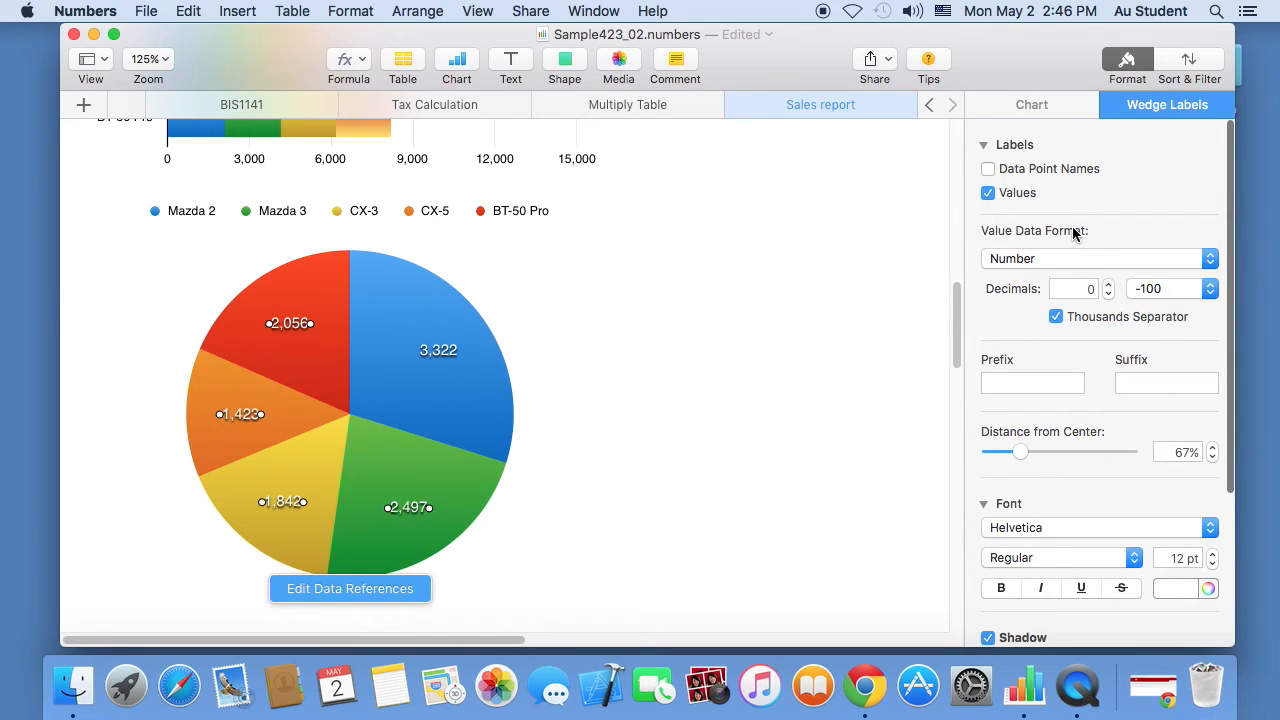
pyautogui.click(1060, 258)
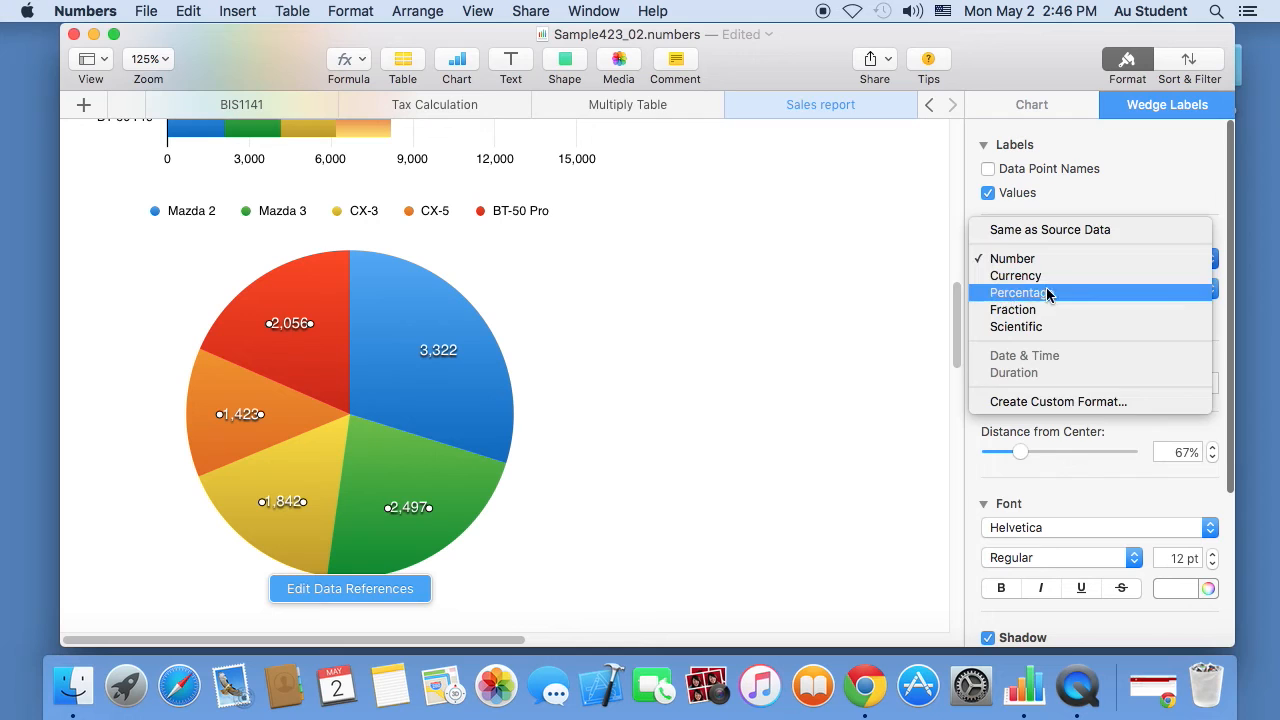
pyautogui.click(1045, 292)
# - Give the Mazda 2 wedge label a 'units' suffix so it reads 3,322 units
pyautogui.click(437, 351)
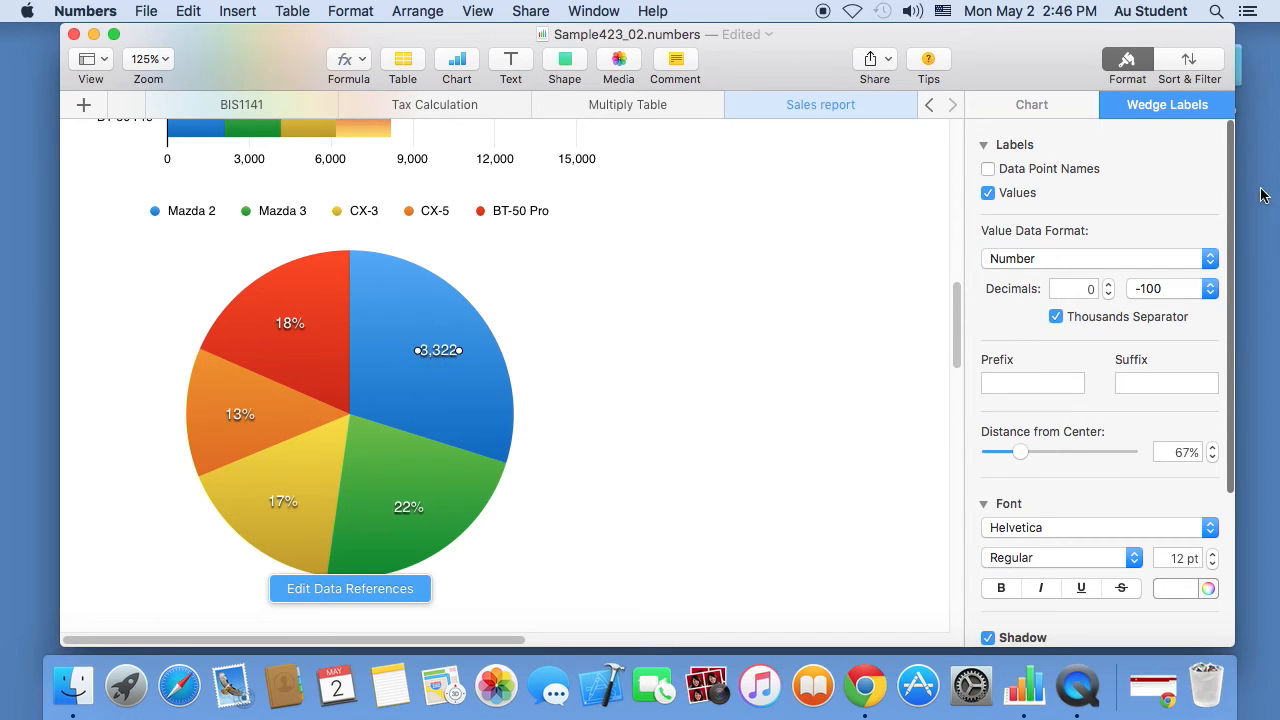
pyautogui.click(1122, 377)
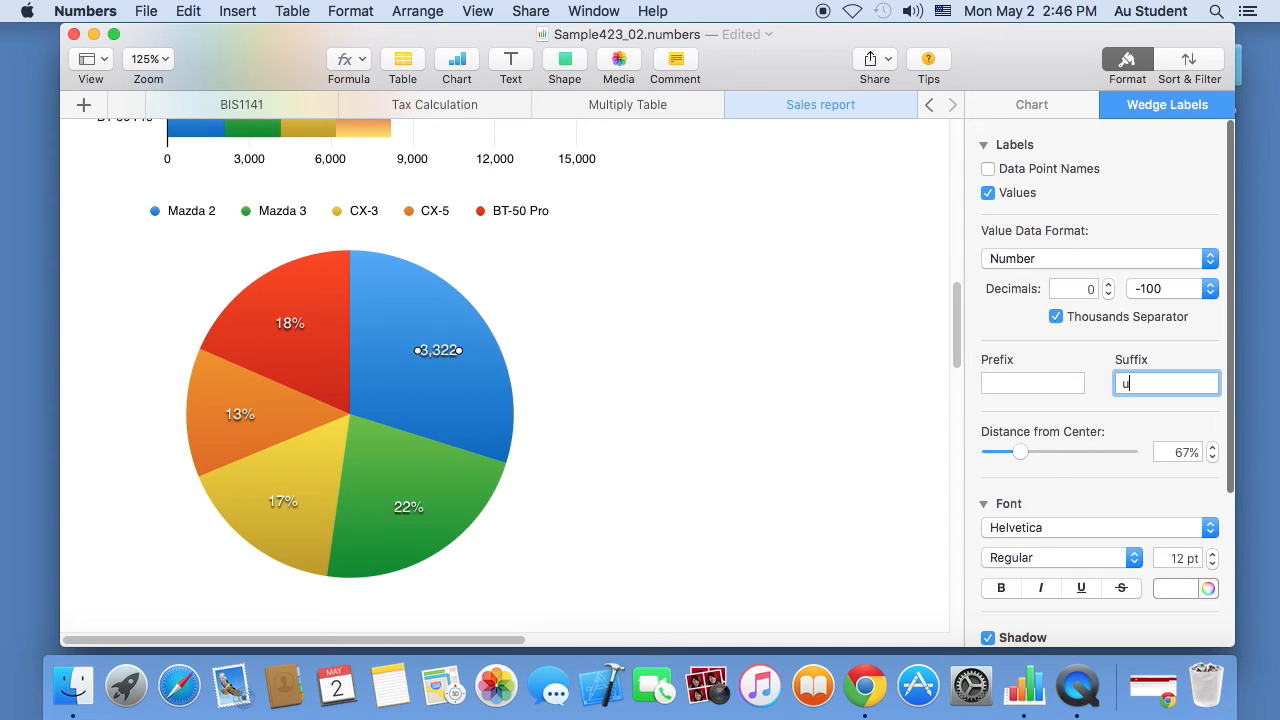
pyautogui.press('Return')
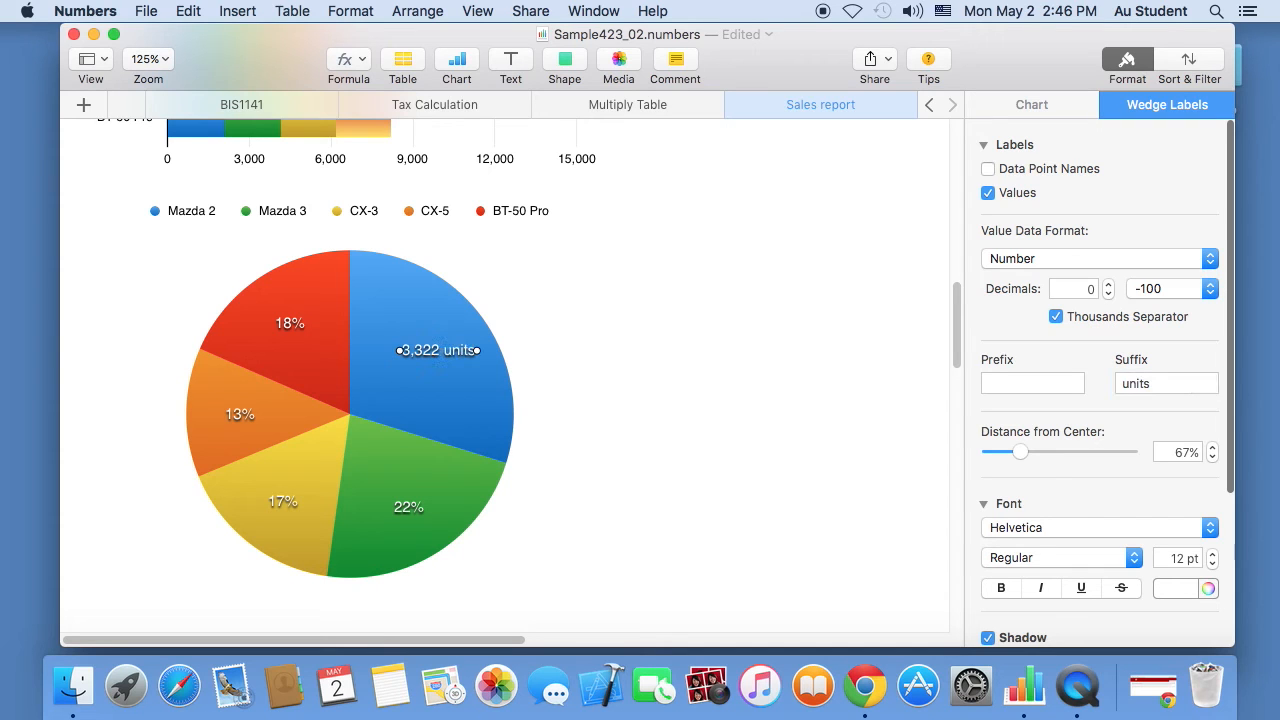
pyautogui.click(538, 369)
# - Pull the Mazda 2 wedge out of the pie and turn on the chart title
pyautogui.click(428, 403)
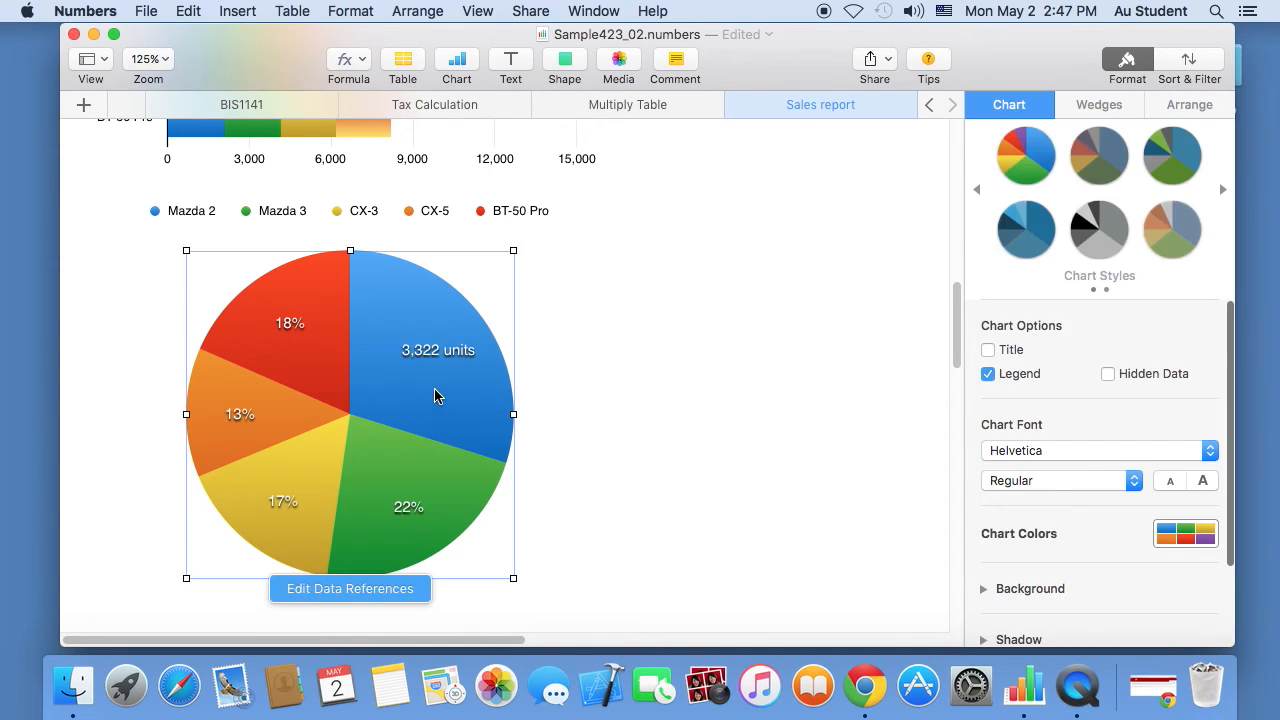
pyautogui.click(434, 395)
pyautogui.moveTo(418, 398); pyautogui.dragTo(446, 378)
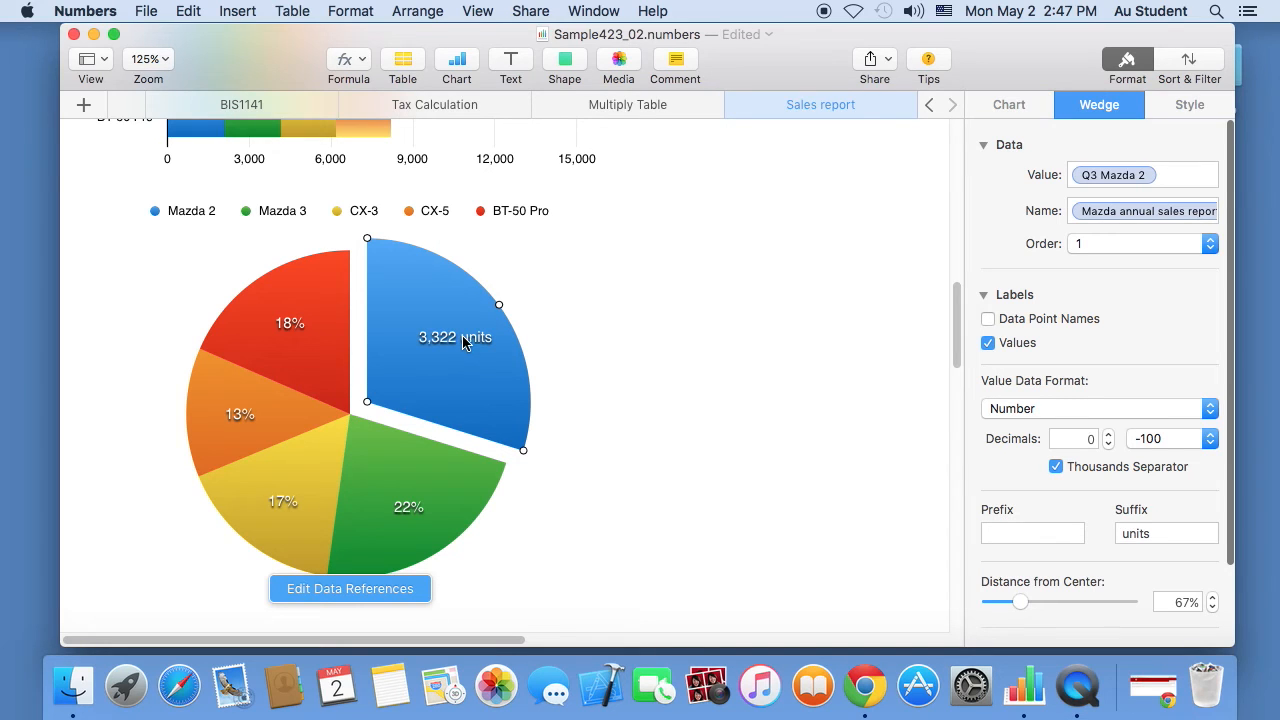
pyautogui.click(1009, 105)
pyautogui.click(988, 349)
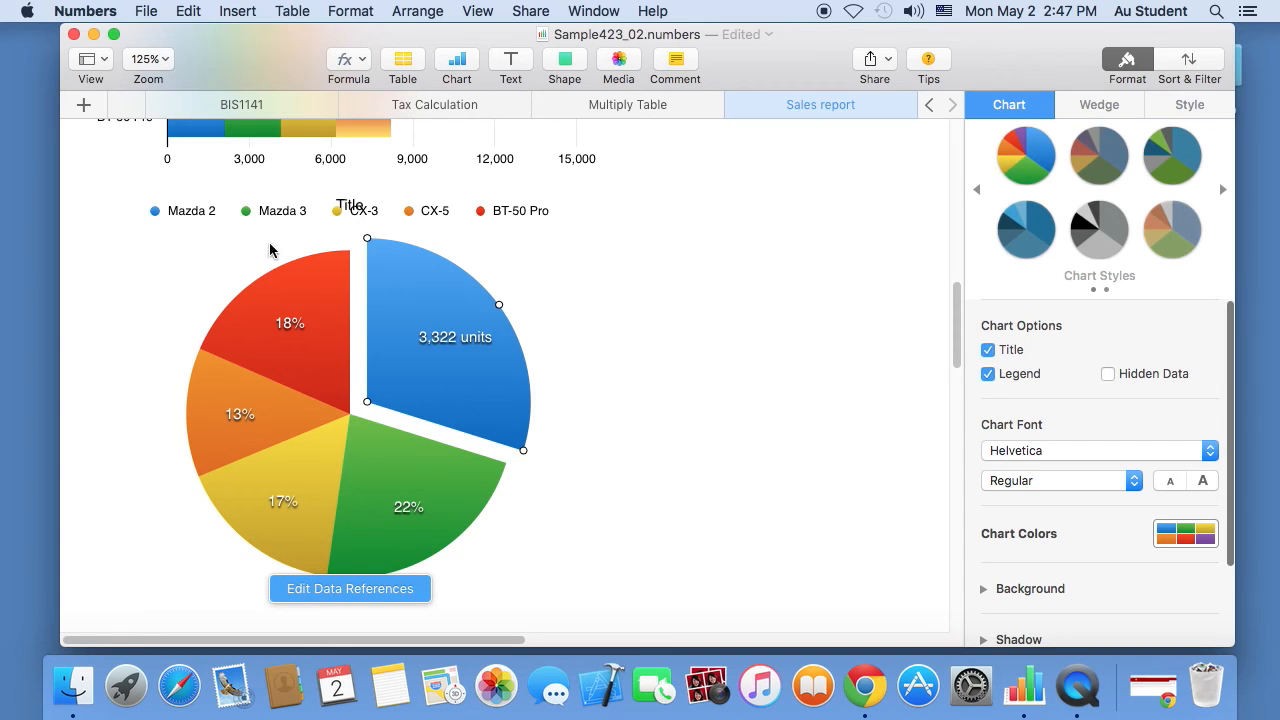
# - Move the legend beside the pie as a single column with 14 pt text
pyautogui.click(368, 216)
pyautogui.moveTo(212, 215); pyautogui.dragTo(616, 288)
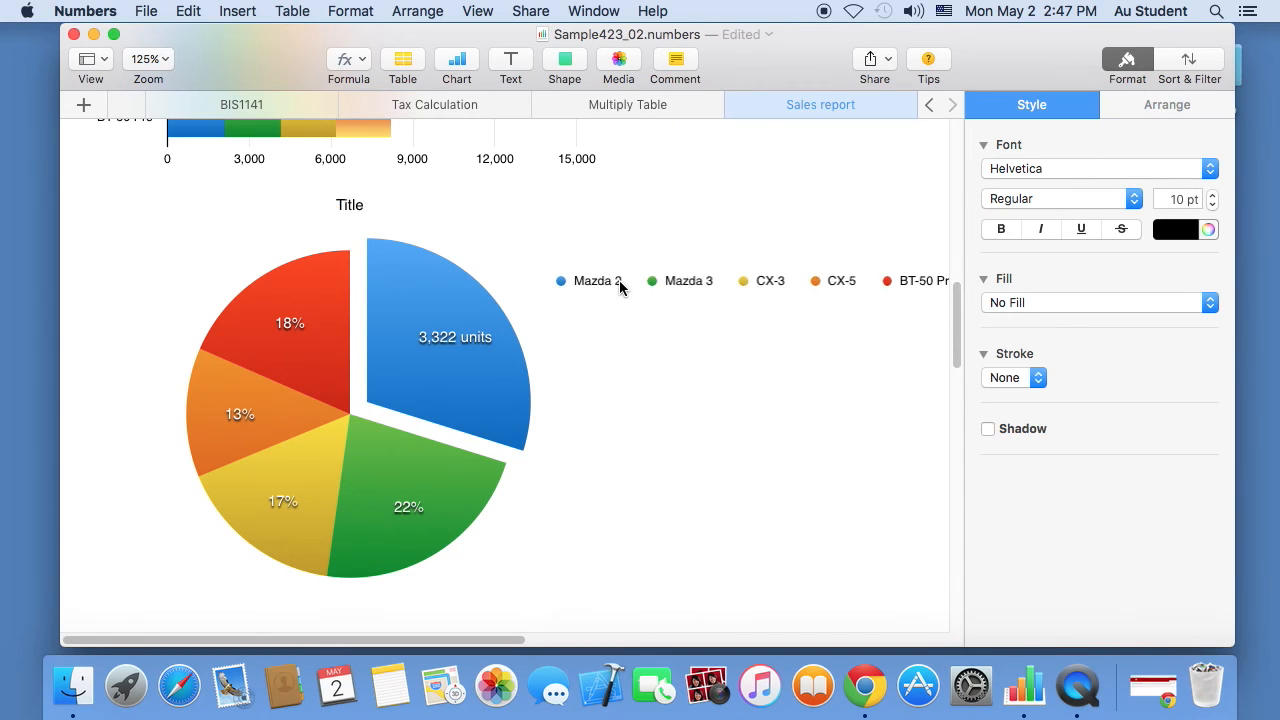
pyautogui.moveTo(527, 289); pyautogui.dragTo(593, 389)
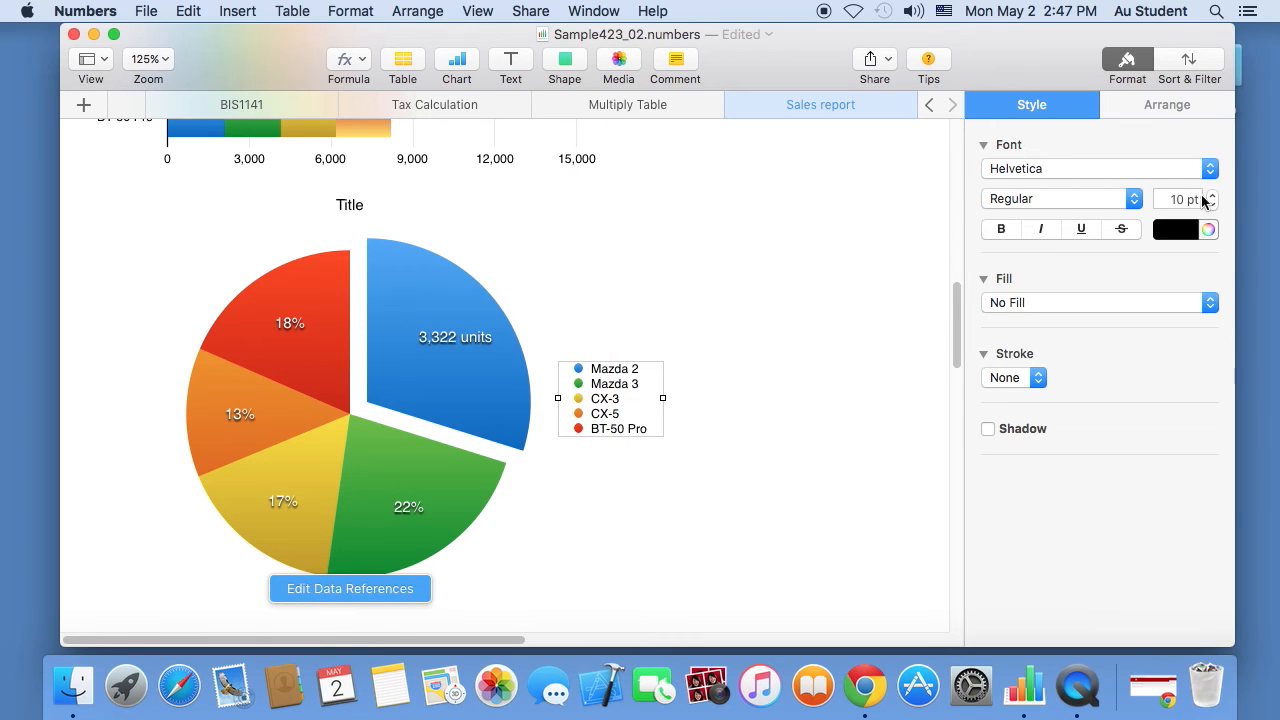
pyautogui.click(1212, 196)
pyautogui.click(1212, 196)
pyautogui.click(1212, 196)
pyautogui.click(1212, 196)
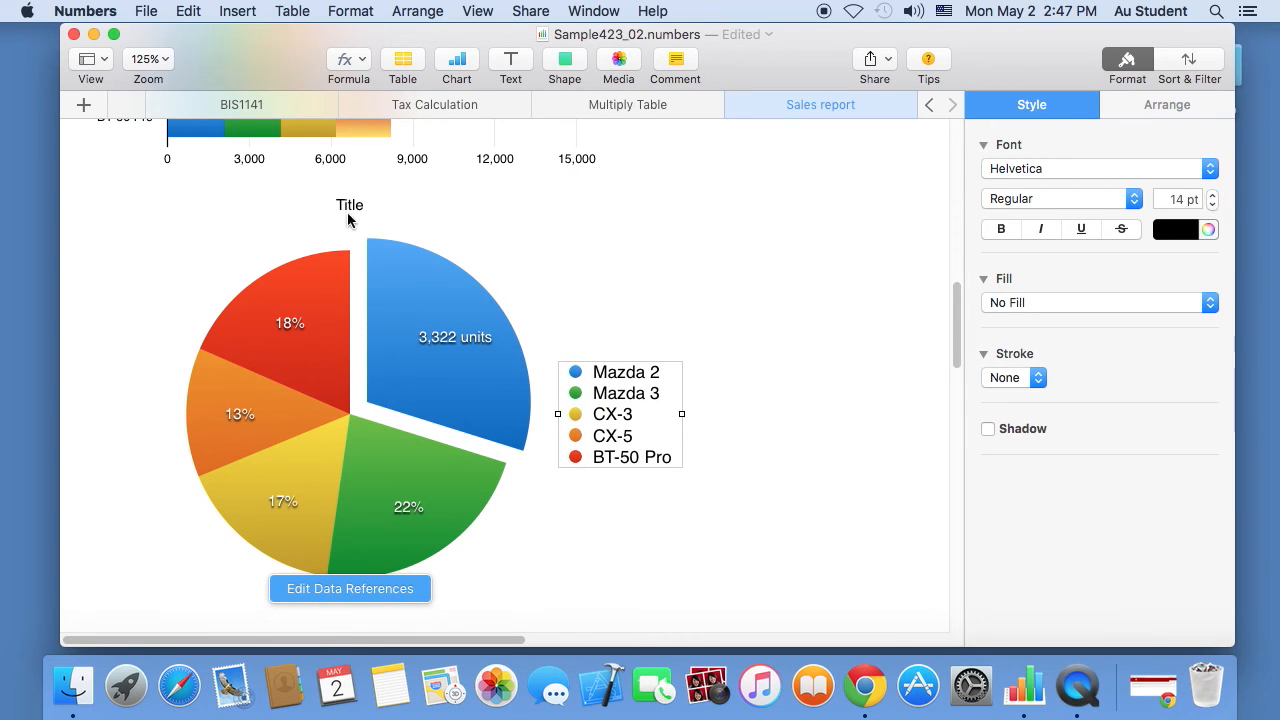
# - Rename the pie chart's title to 'Q3 2015'
pyautogui.click(338, 210)
pyautogui.doubleClick(360, 205)
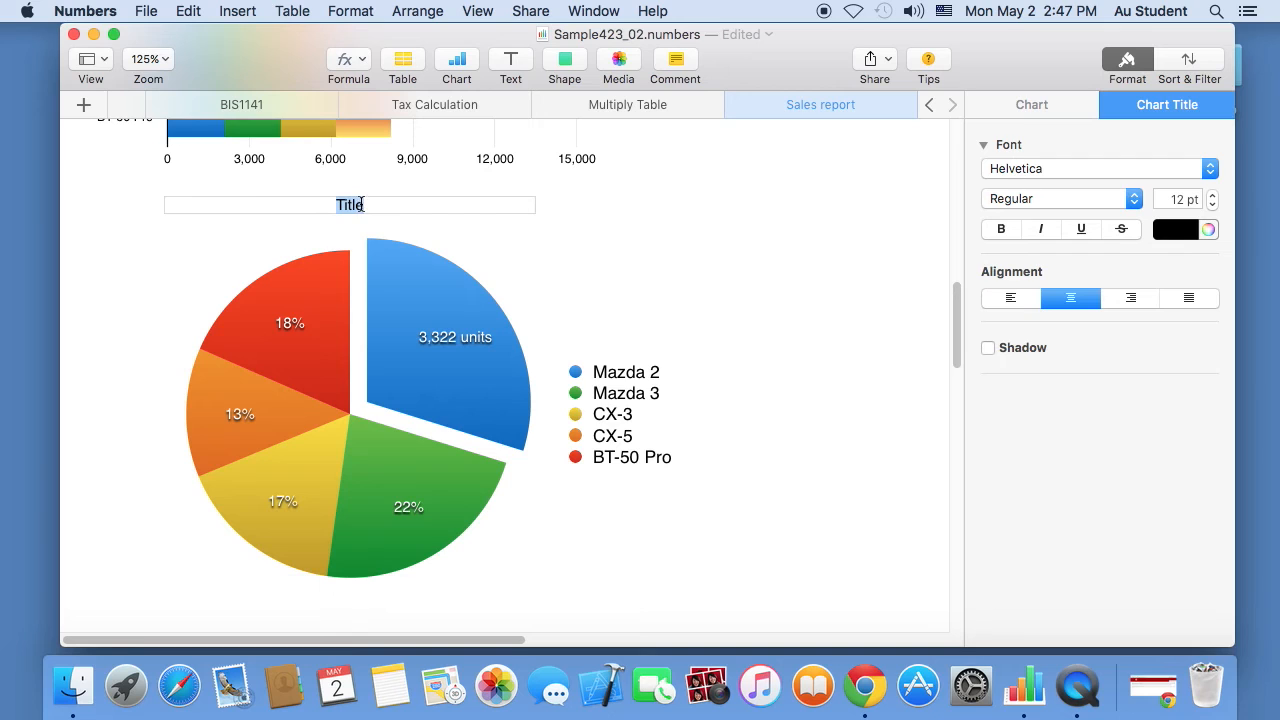
pyautogui.write('Q3 2015')
pyautogui.press('Escape')
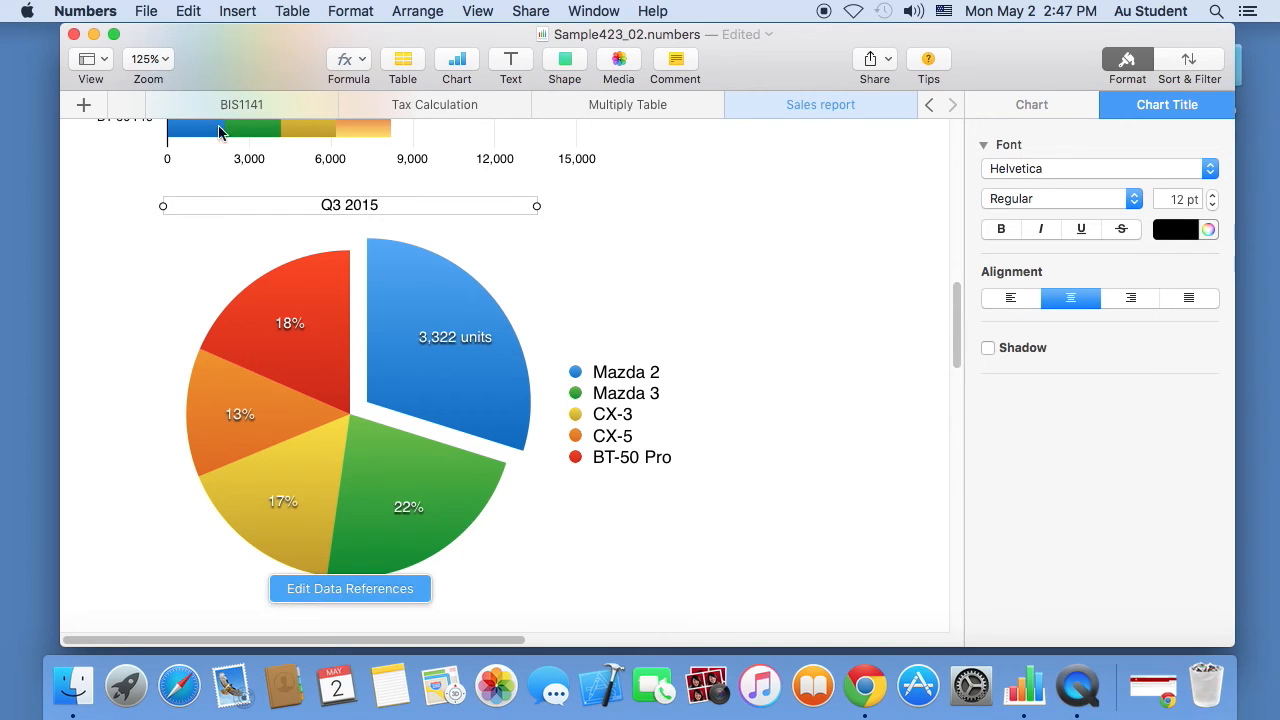
# - Zoom to 50% and delete the bubble chart and the interactive bar chart
pyautogui.click(153, 62)
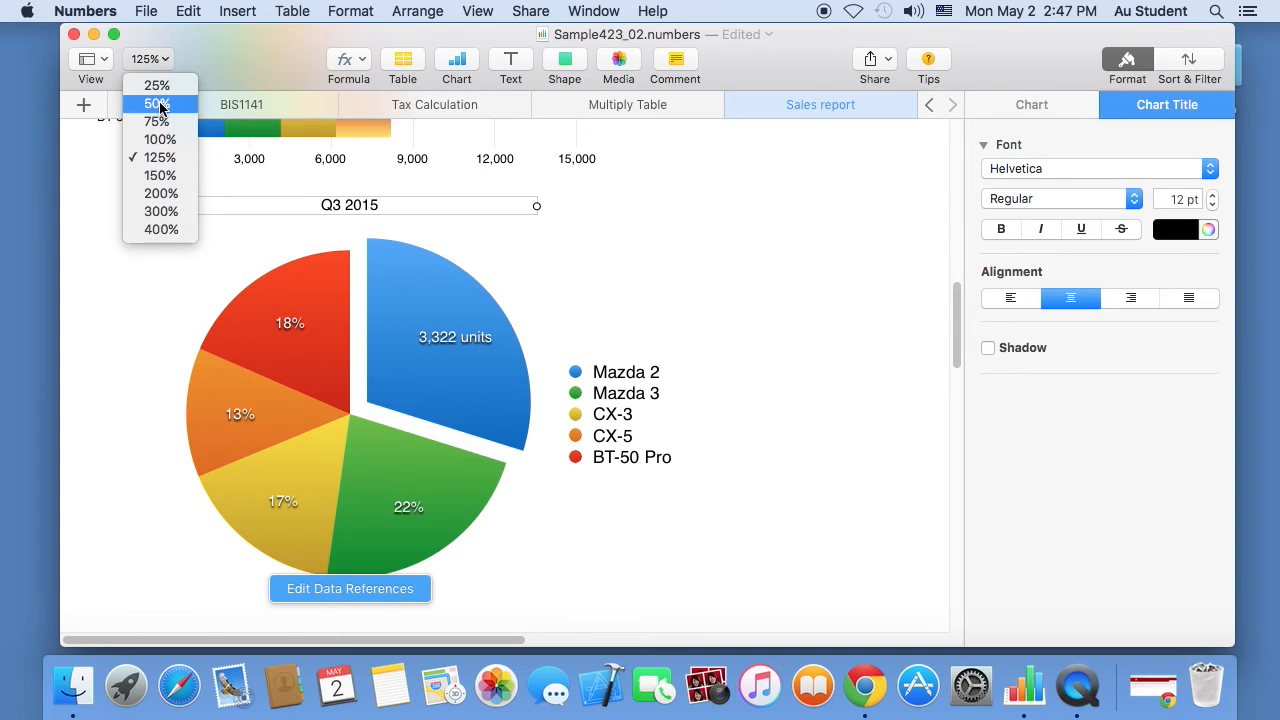
pyautogui.click(158, 107)
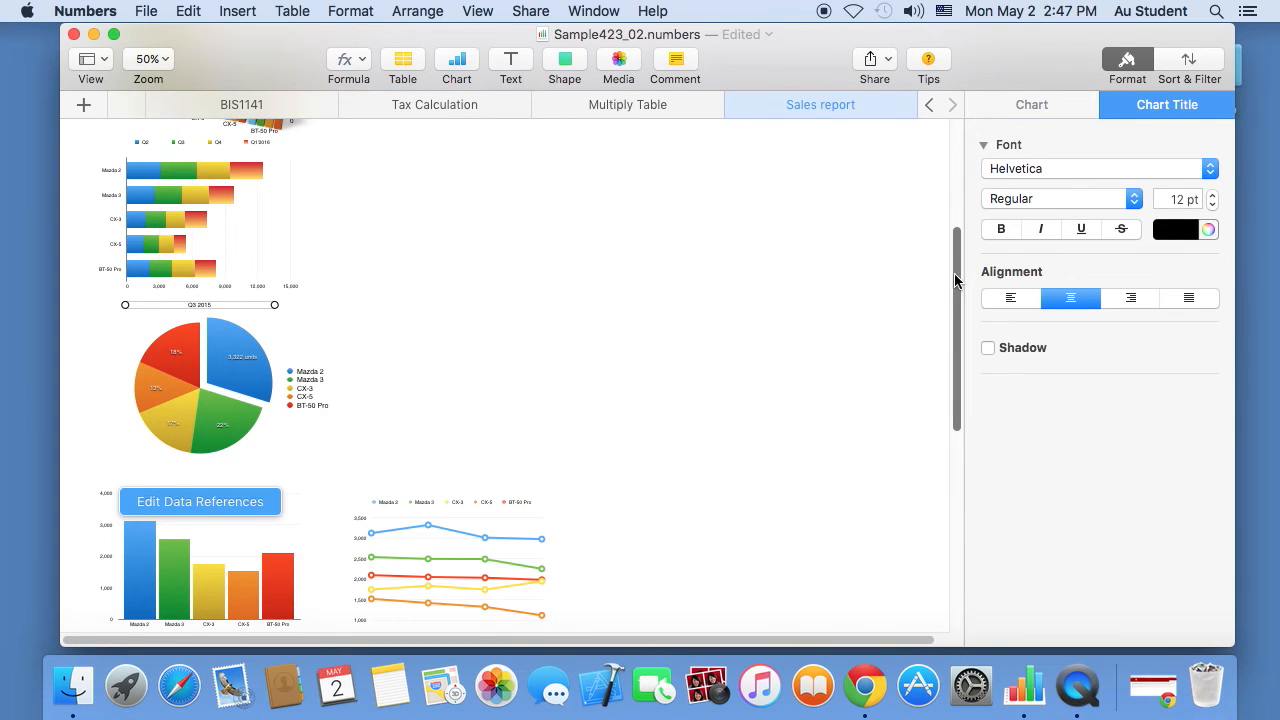
pyautogui.moveTo(954, 273); pyautogui.dragTo(955, 391)
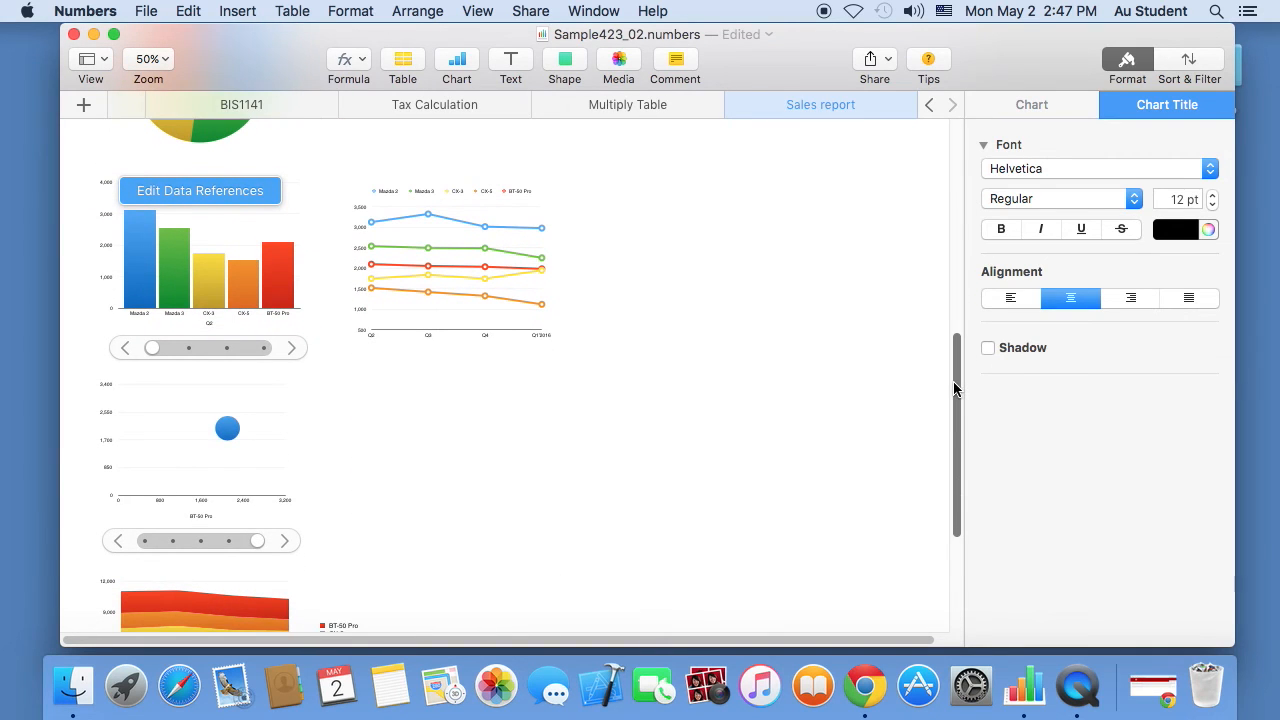
pyautogui.click(146, 436)
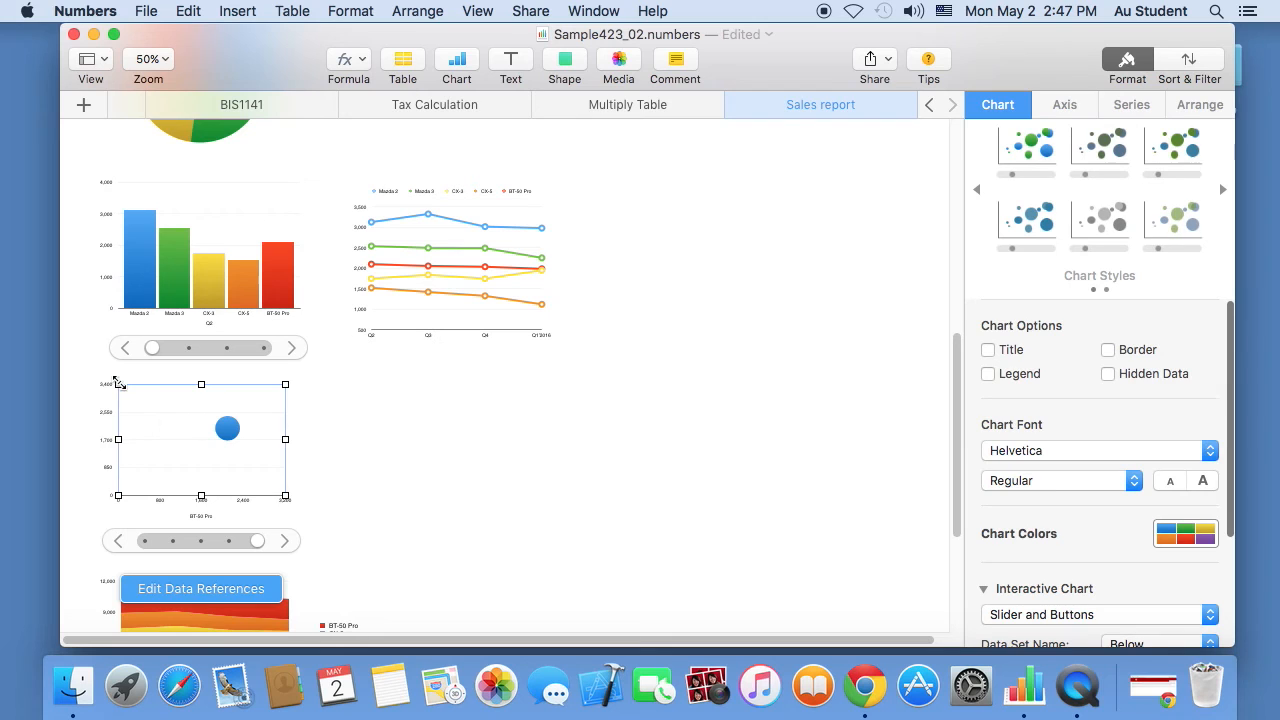
pyautogui.press('Delete')
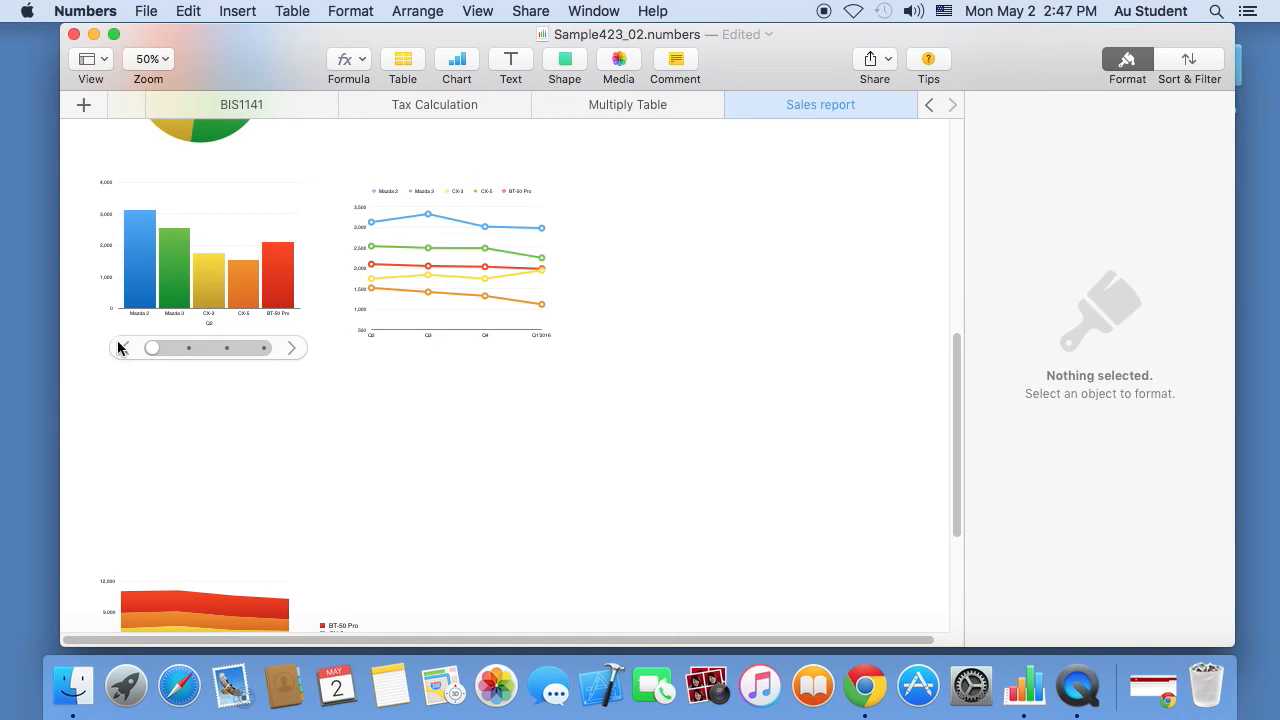
pyautogui.click(213, 230)
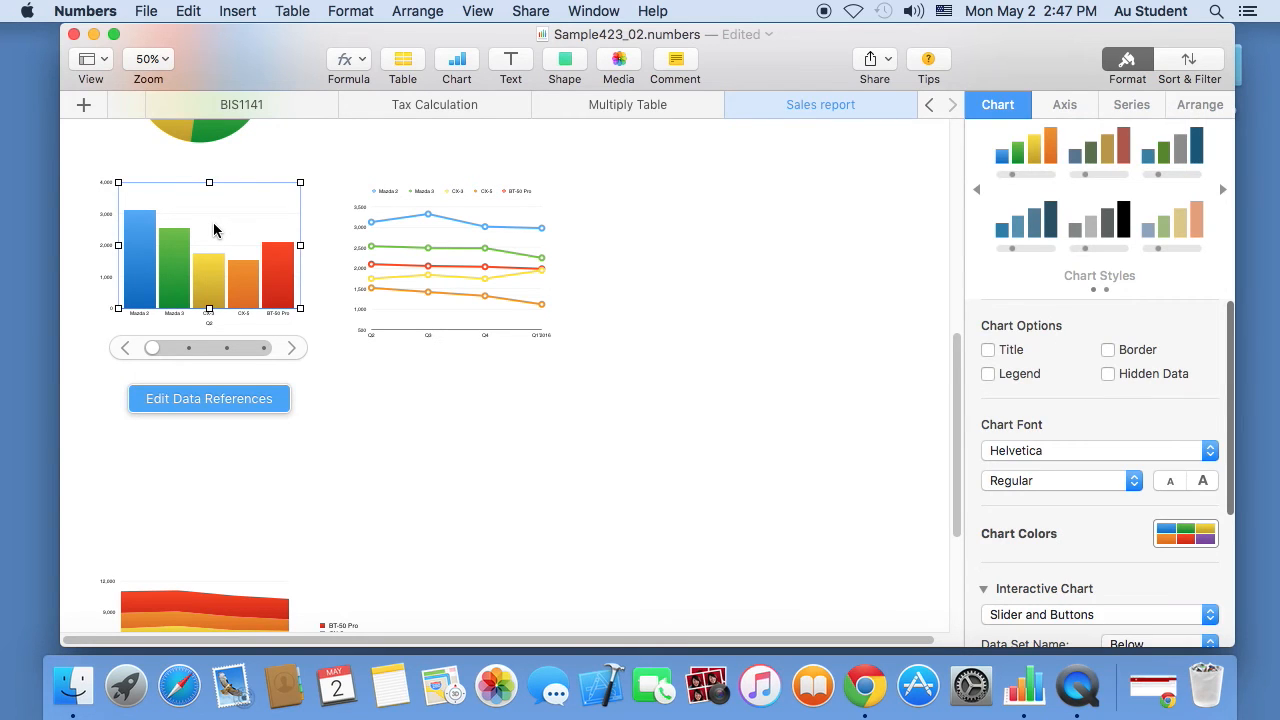
pyautogui.press('Delete')
# - Move the area chart up and place the line chart beside the 3D column chart
pyautogui.moveTo(157, 605); pyautogui.dragTo(152, 216)
pyautogui.scroll(10, 444, 232)
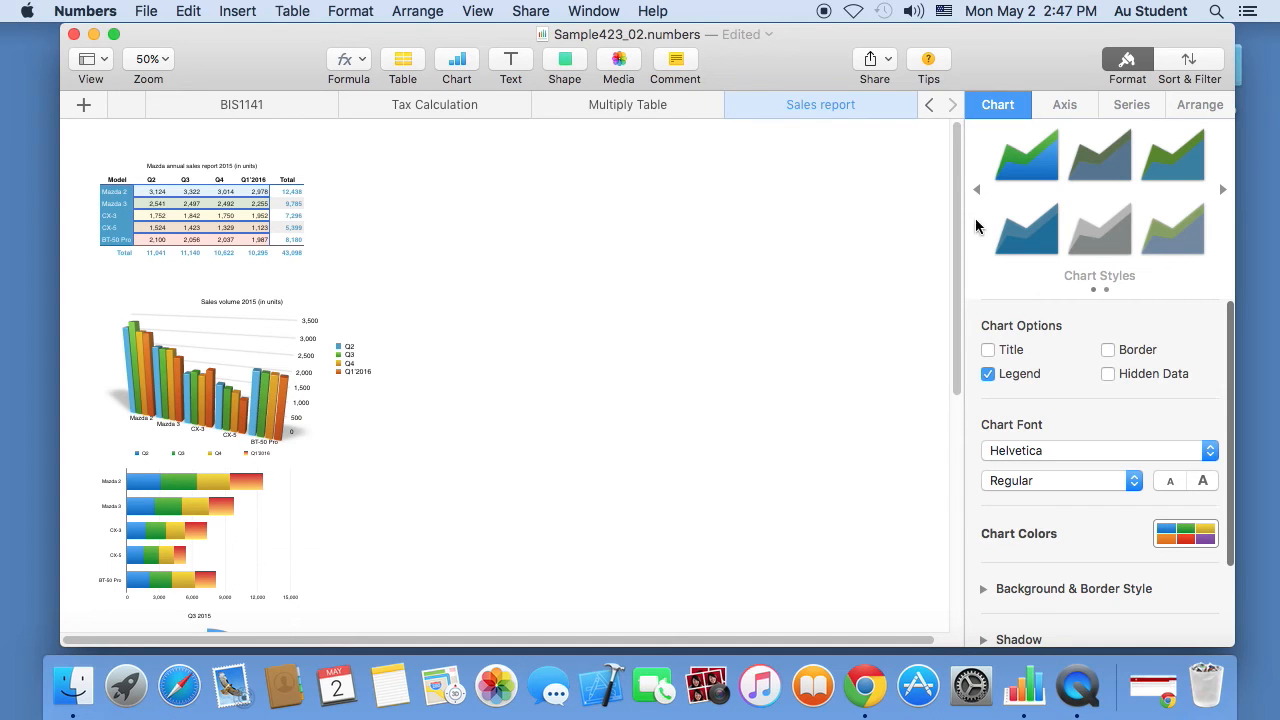
pyautogui.scroll(-8, 932, 321)
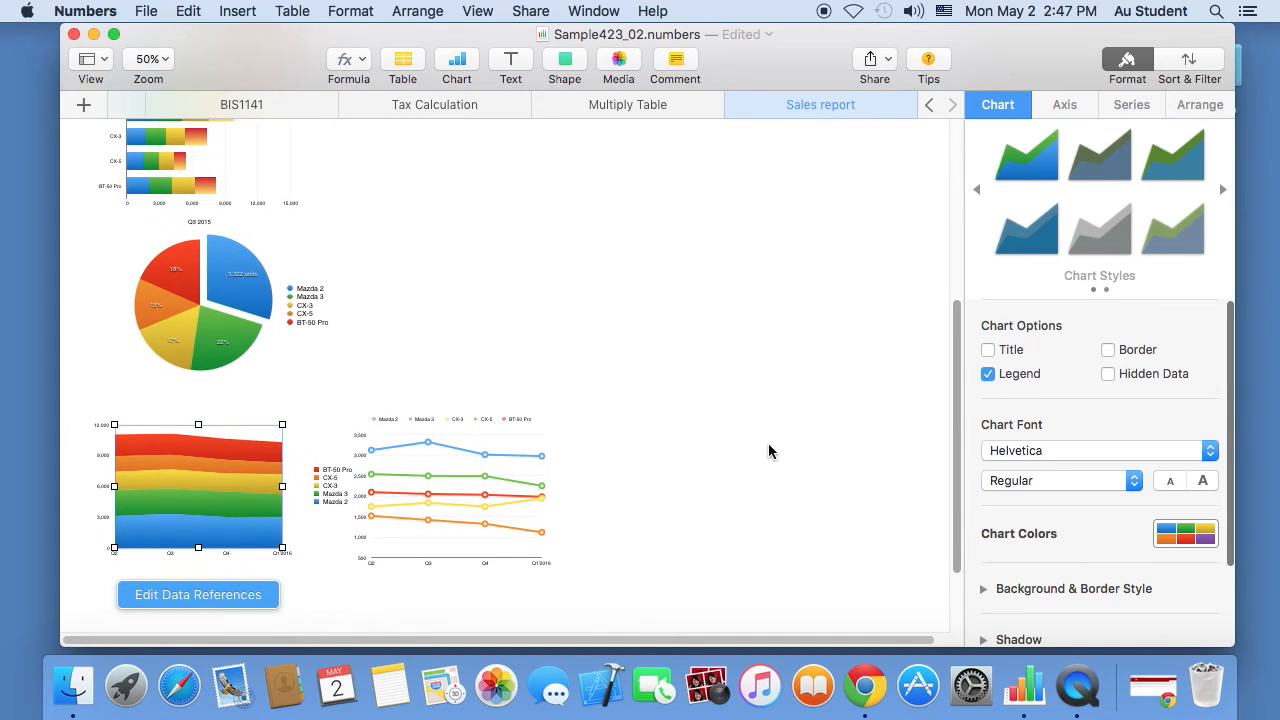
pyautogui.moveTo(477, 493); pyautogui.dragTo(492, 303)
pyautogui.moveTo(962, 400); pyautogui.dragTo(960, 261)
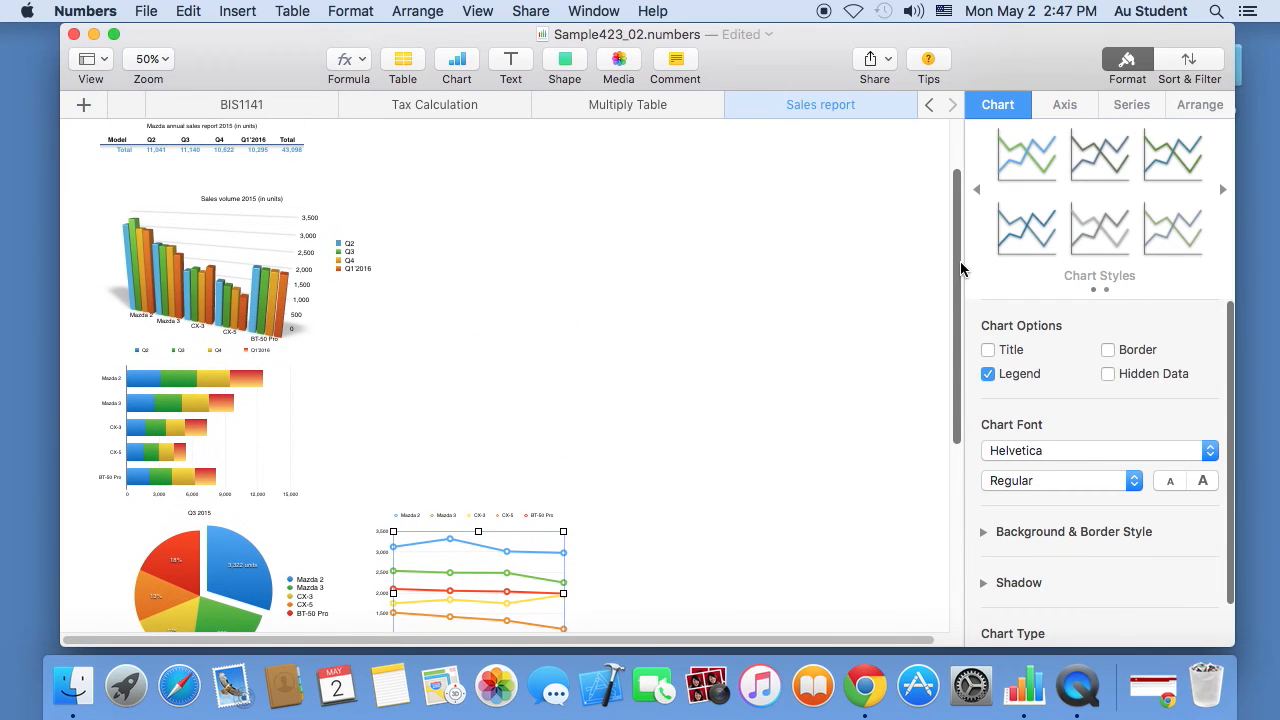
pyautogui.moveTo(489, 574); pyautogui.dragTo(510, 271)
pyautogui.moveTo(958, 291); pyautogui.dragTo(971, 163)
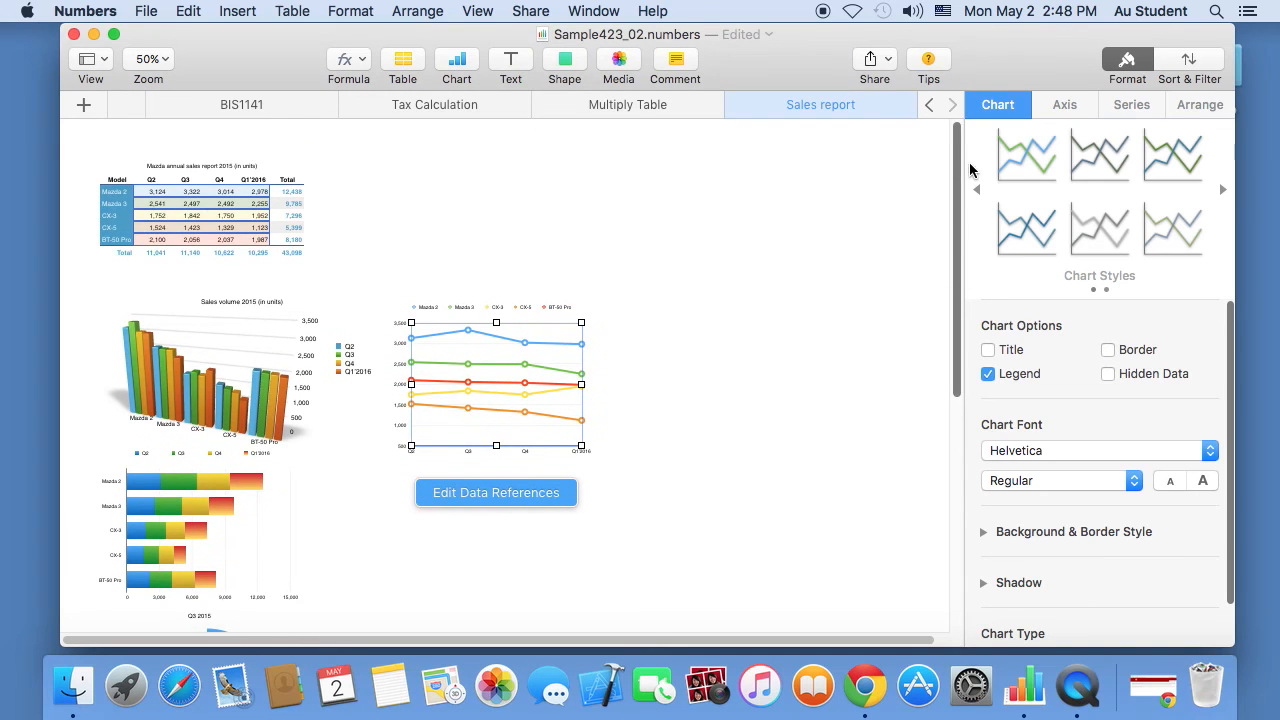
pyautogui.click(155, 62)
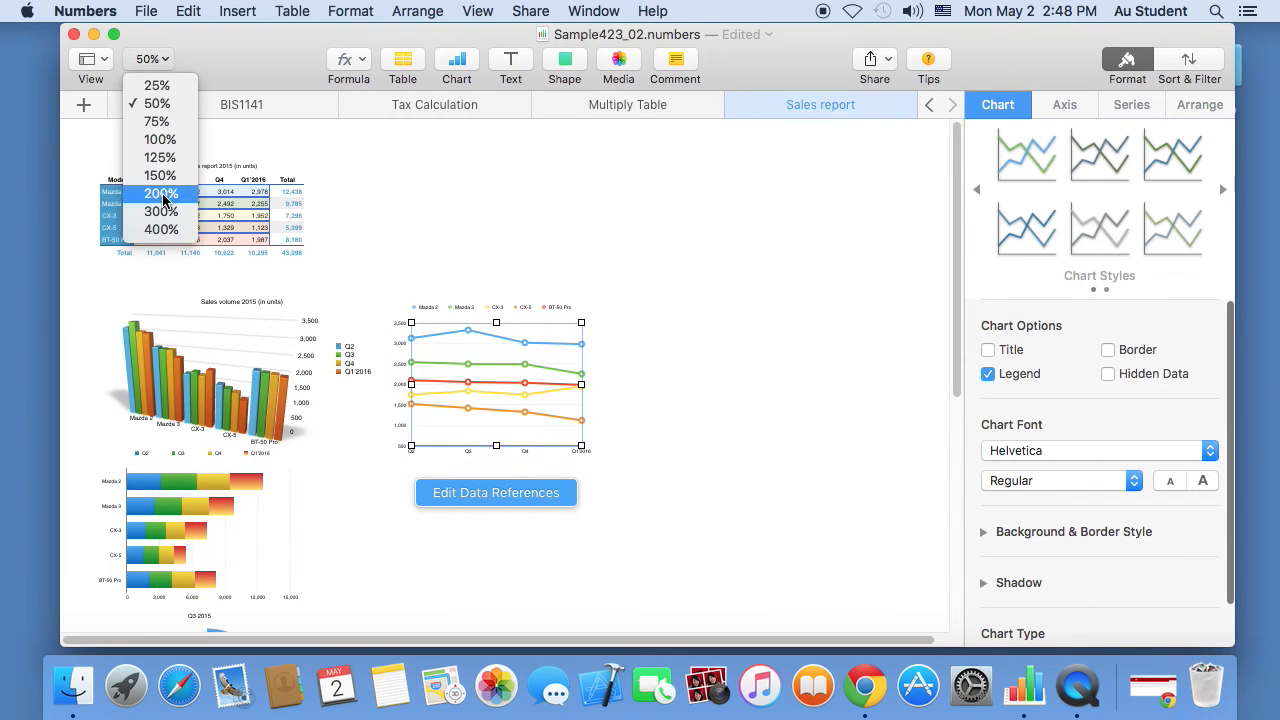
# - Select the quarterly figures B2:E6 and insert an interactive column chart from them
pyautogui.click(163, 158)
pyautogui.click(371, 286)
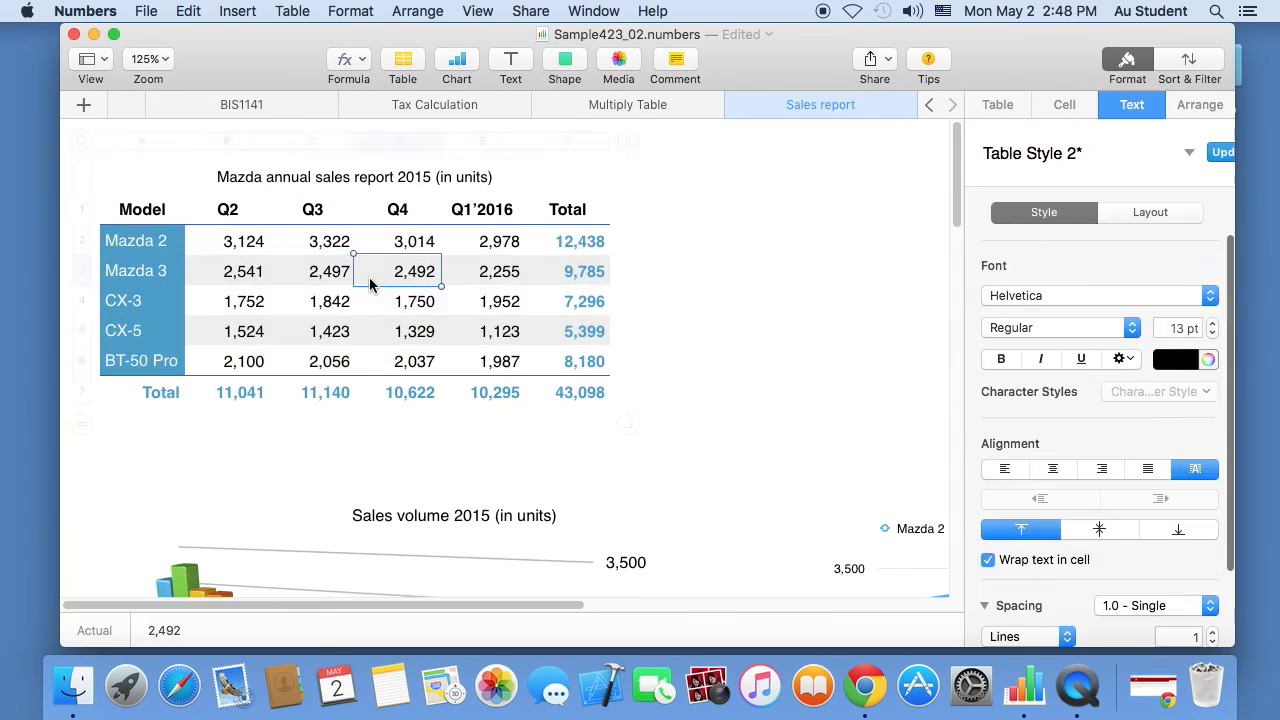
pyautogui.moveTo(246, 246); pyautogui.dragTo(482, 368)
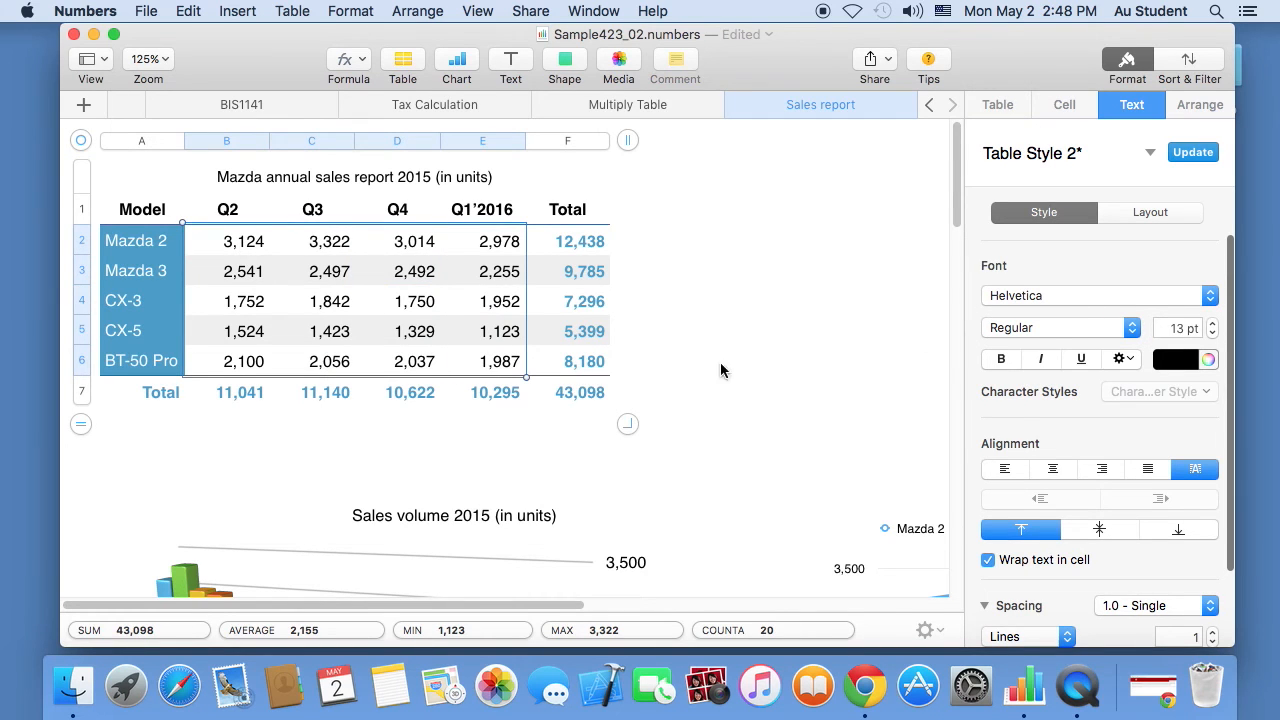
pyautogui.moveTo(583, 605); pyautogui.dragTo(549, 614)
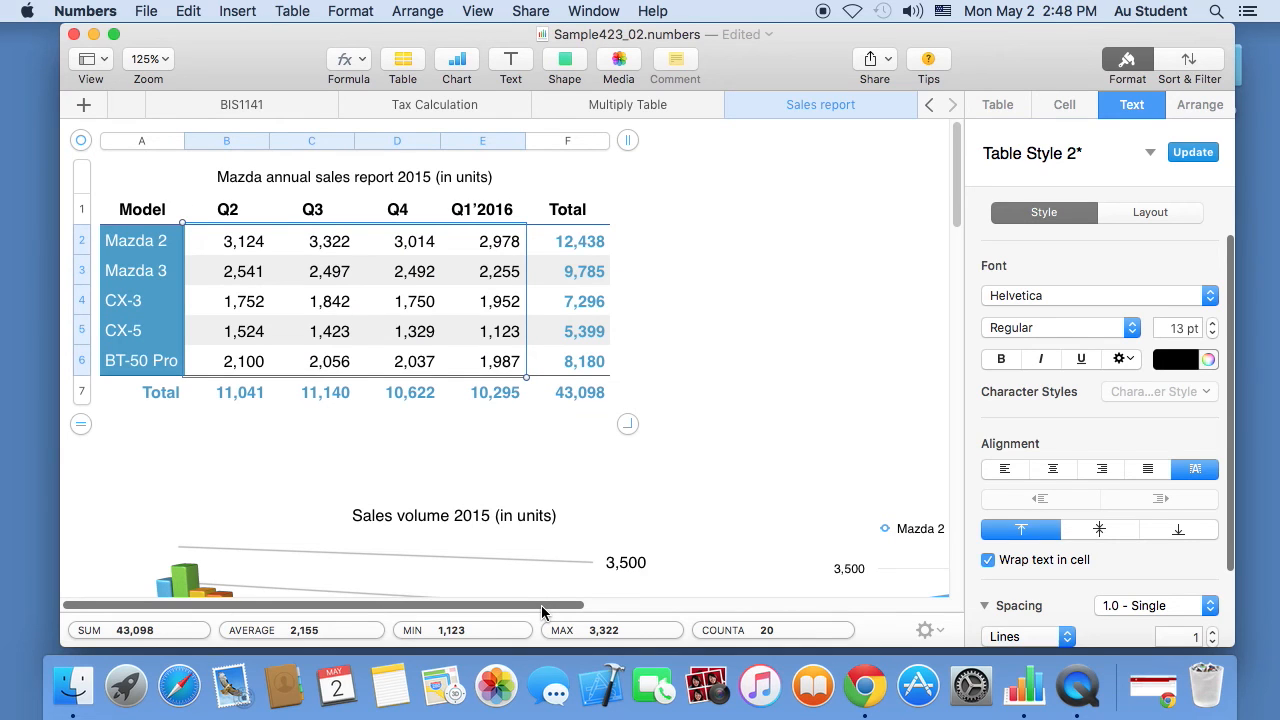
pyautogui.click(257, 287)
pyautogui.moveTo(231, 240); pyautogui.dragTo(460, 352)
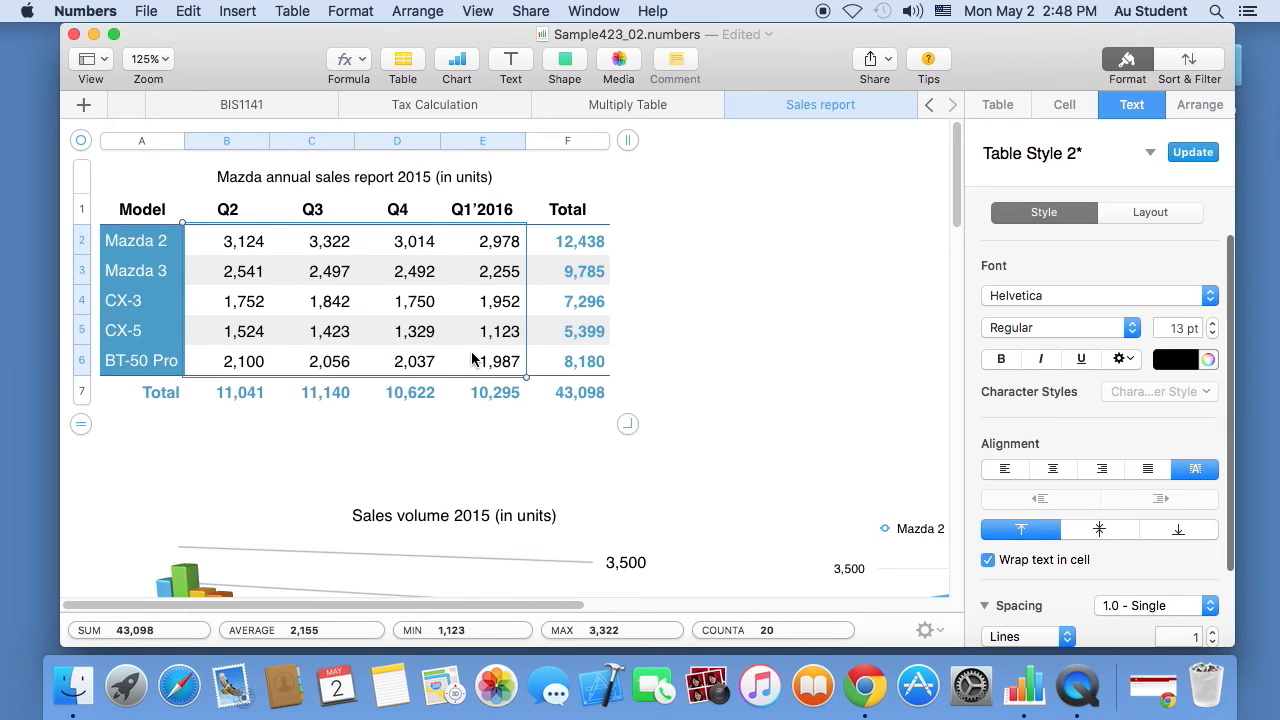
pyautogui.click(458, 62)
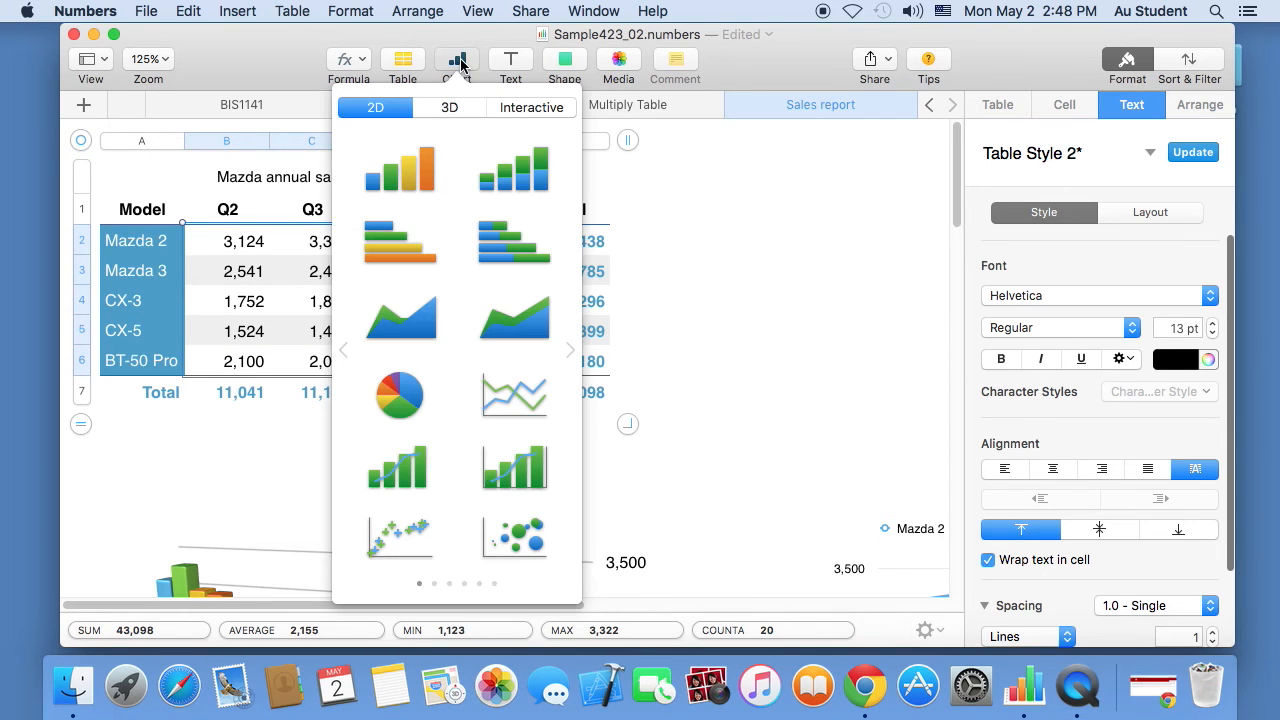
pyautogui.click(525, 109)
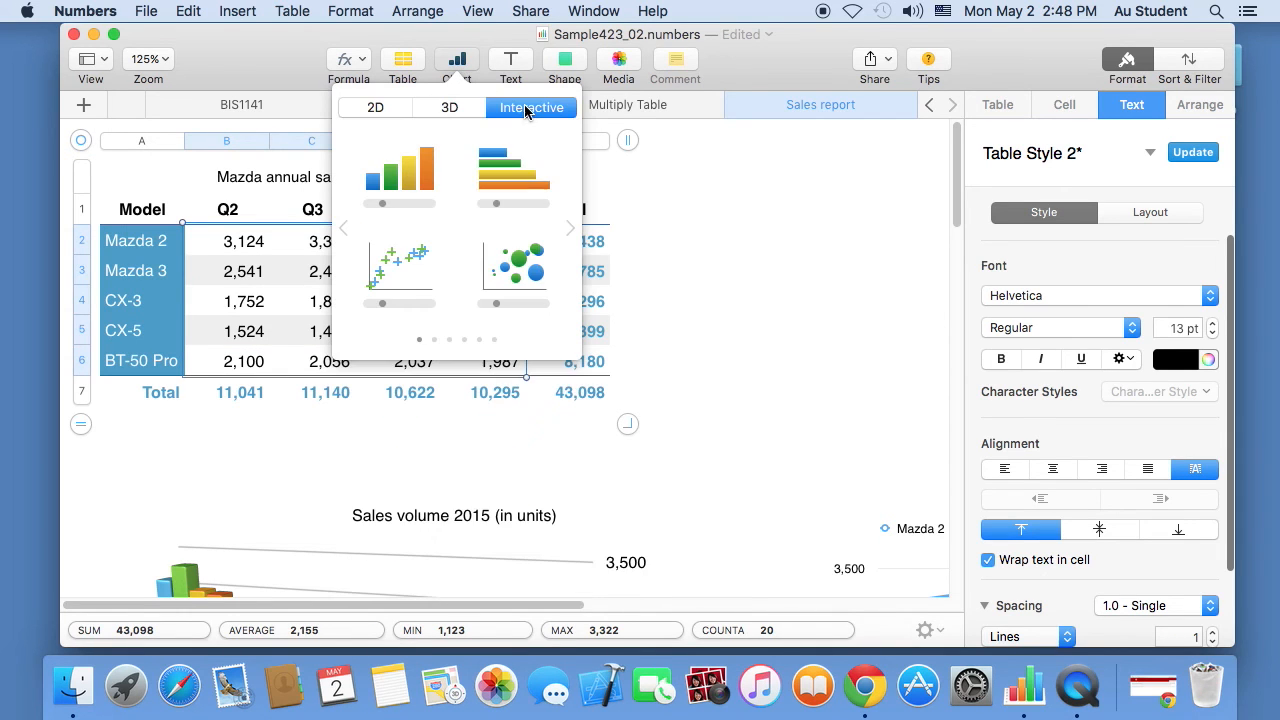
pyautogui.click(417, 182)
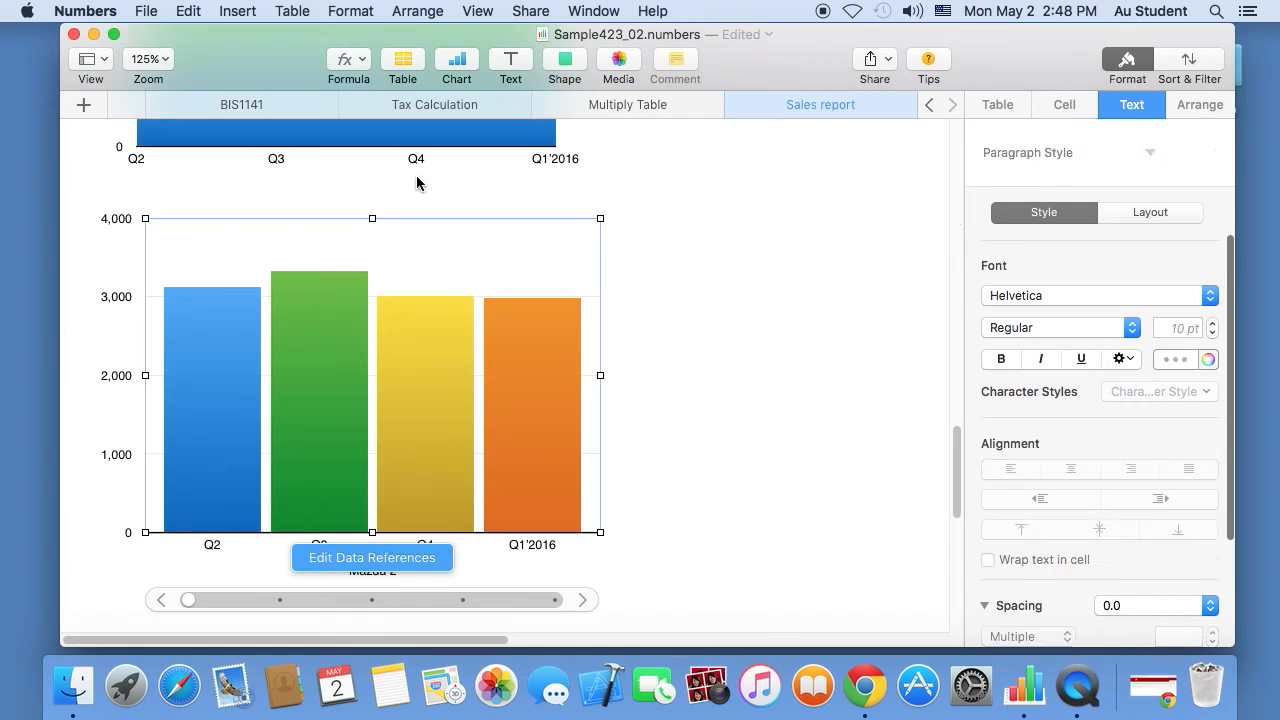
# - At 50% zoom, move the column chart to the top of the sheet beside the sales table
pyautogui.click(141, 60)
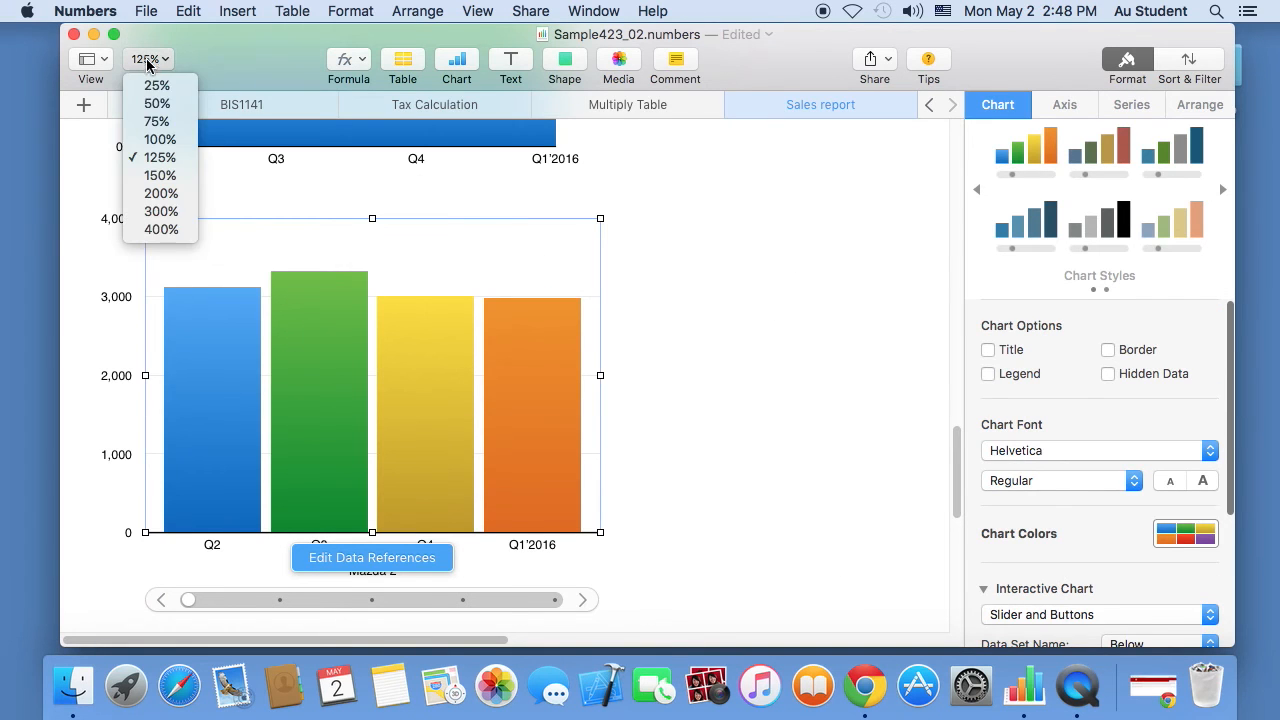
pyautogui.click(152, 106)
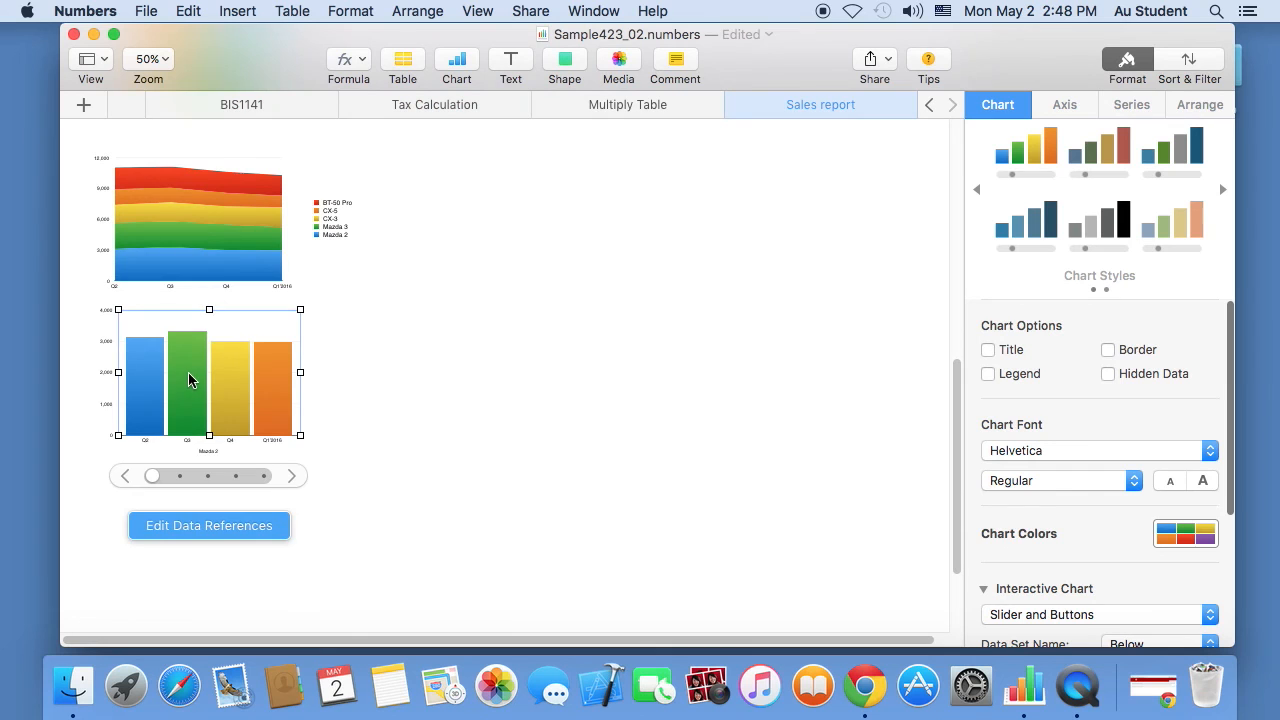
pyautogui.moveTo(190, 380); pyautogui.dragTo(519, 228)
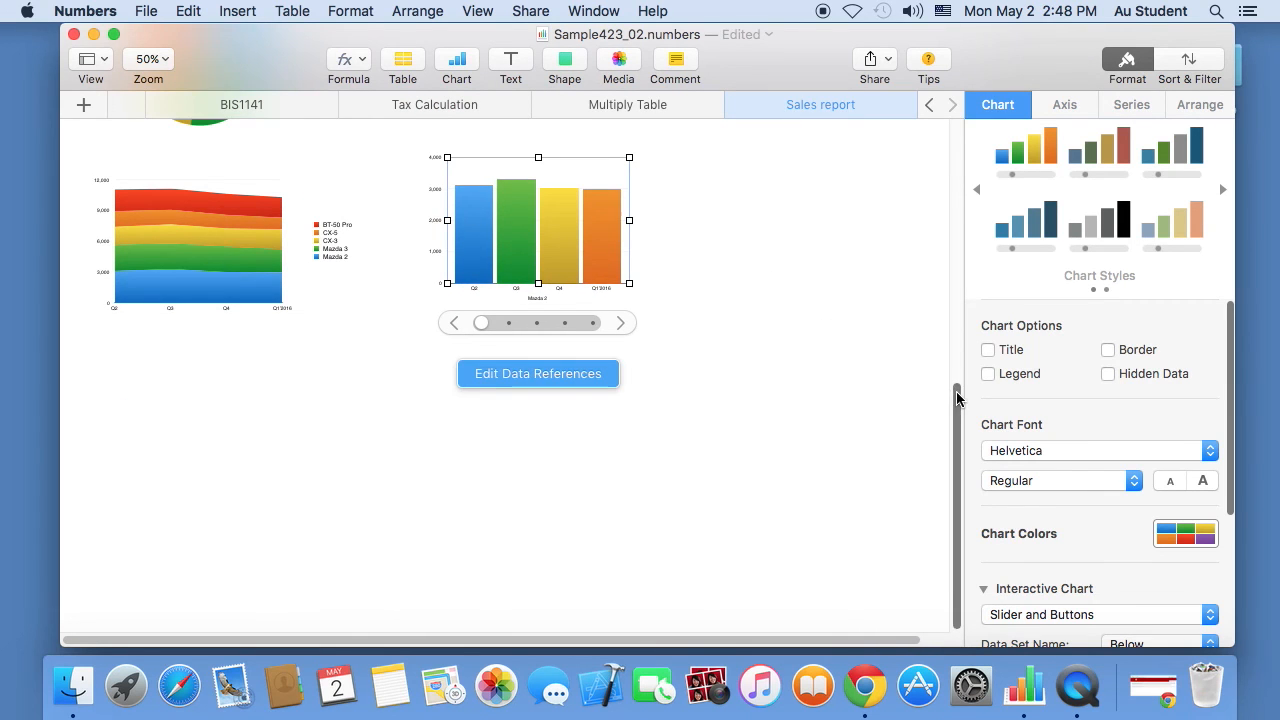
pyautogui.scroll(5, 956, 398)
pyautogui.moveTo(519, 416); pyautogui.dragTo(517, 170)
pyautogui.scroll(6, 957, 371)
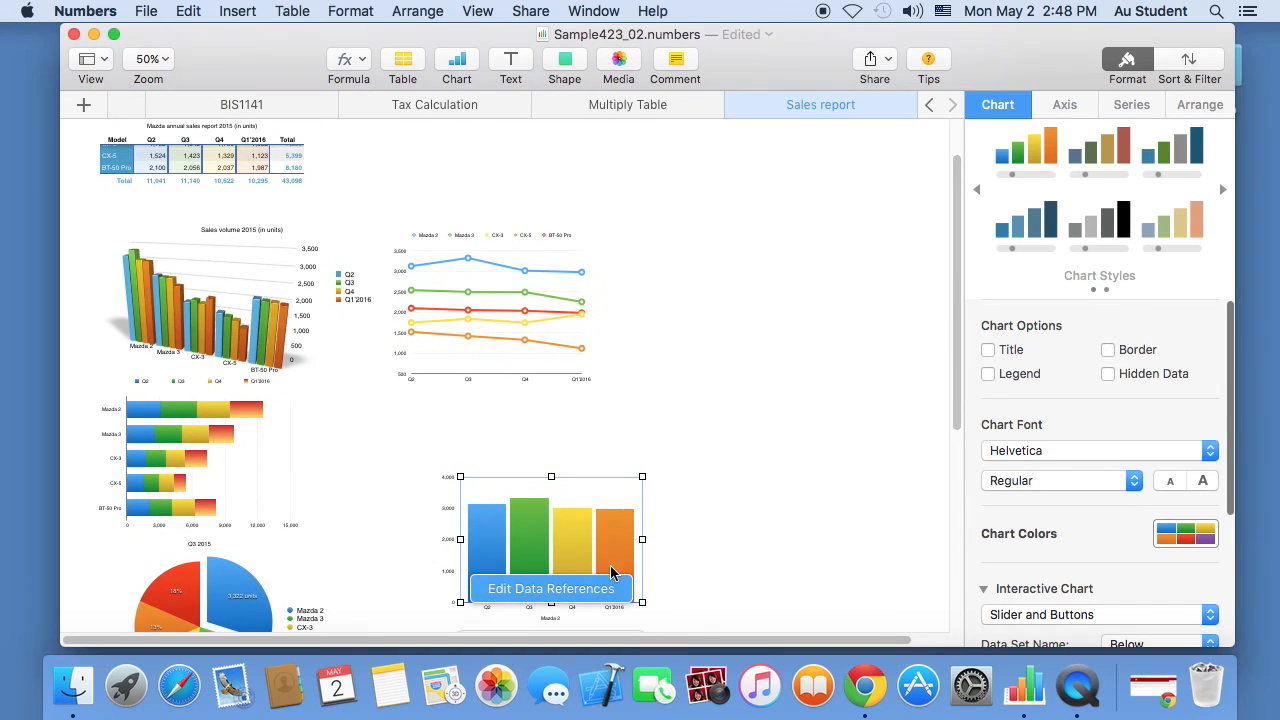
pyautogui.moveTo(594, 514); pyautogui.dragTo(633, 154)
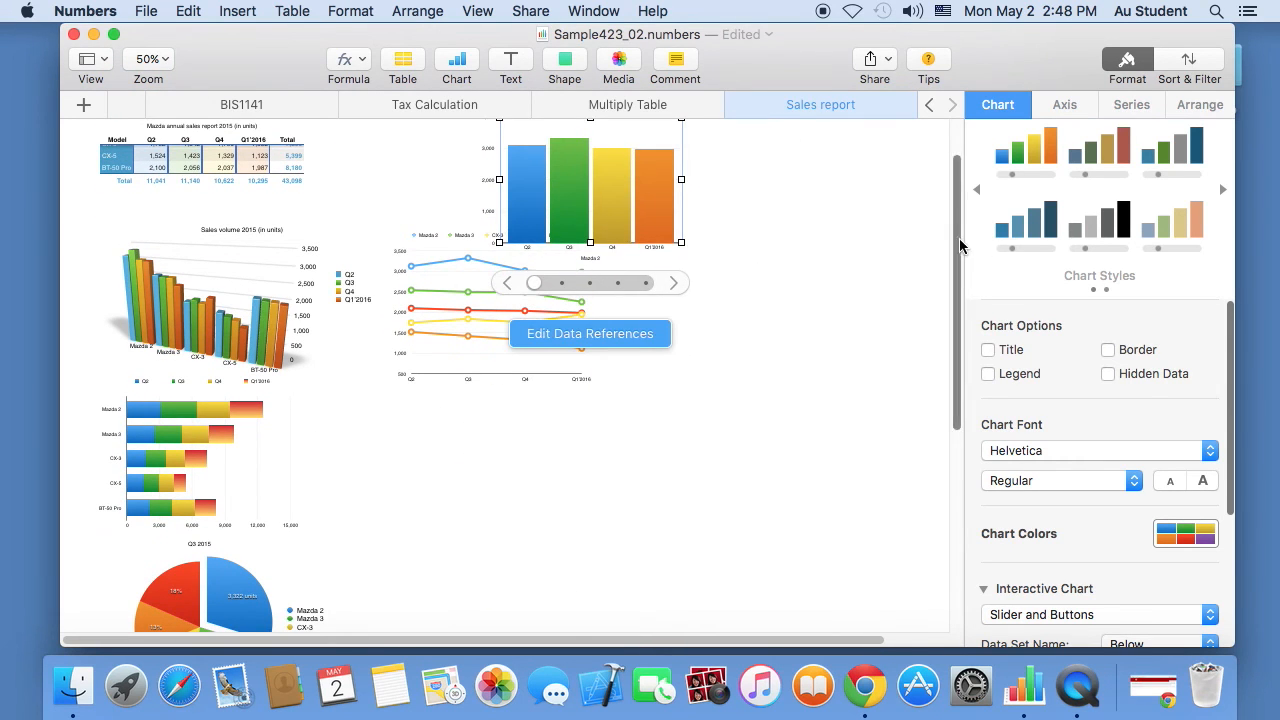
pyautogui.scroll(3, 959, 245)
pyautogui.click(434, 340)
pyautogui.moveTo(434, 340); pyautogui.dragTo(437, 378)
pyautogui.moveTo(571, 262); pyautogui.dragTo(457, 205)
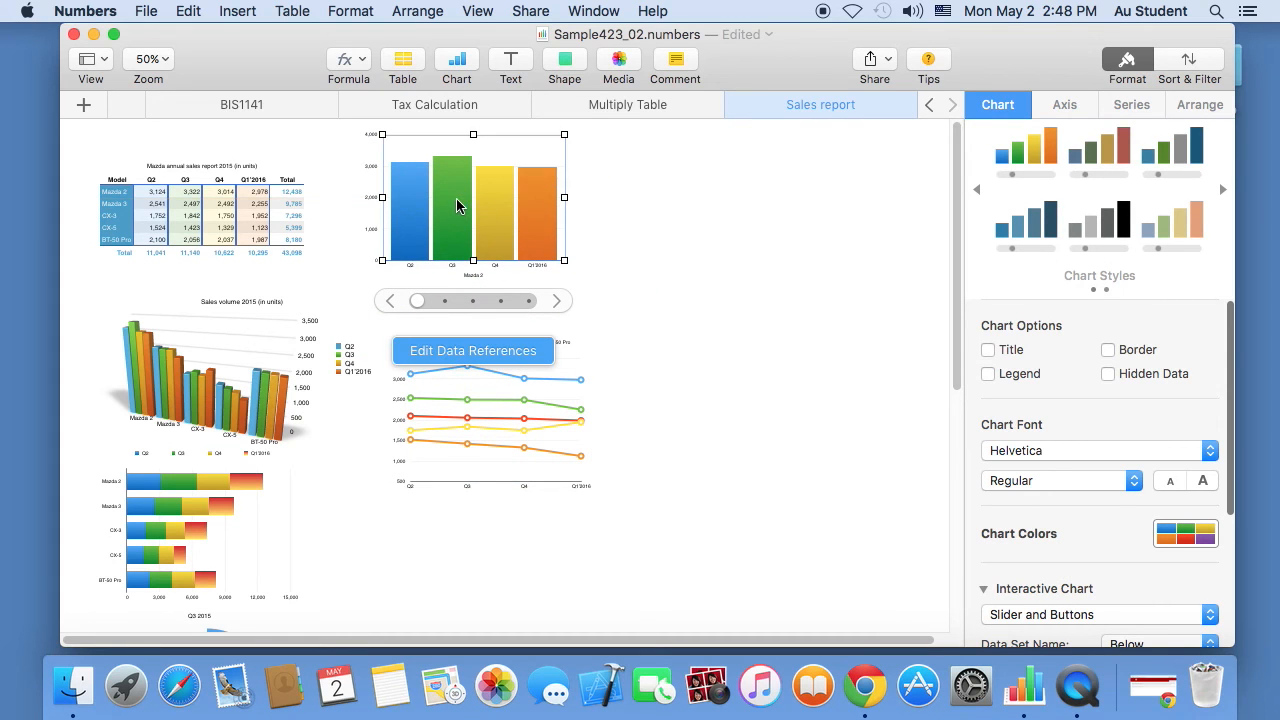
pyautogui.click(161, 62)
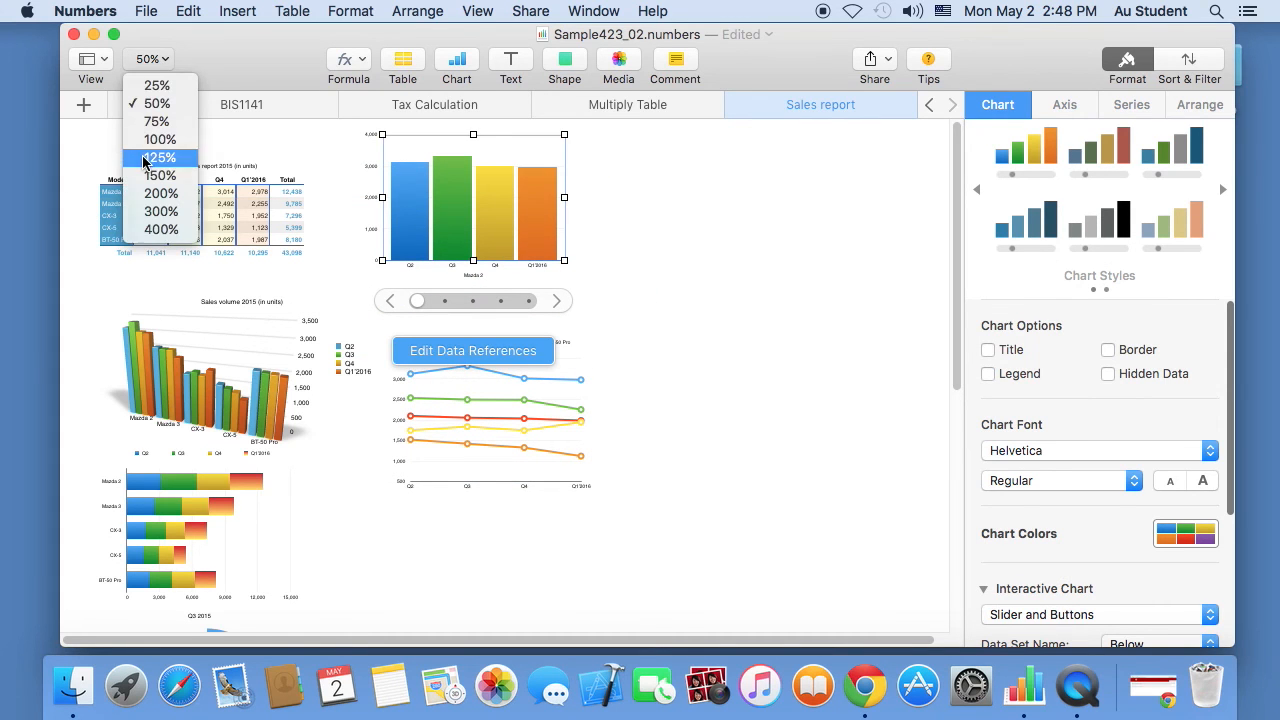
# - Zoom to 125% and nudge the column chart slightly lower
pyautogui.click(144, 162)
pyautogui.moveTo(457, 649); pyautogui.dragTo(660, 643)
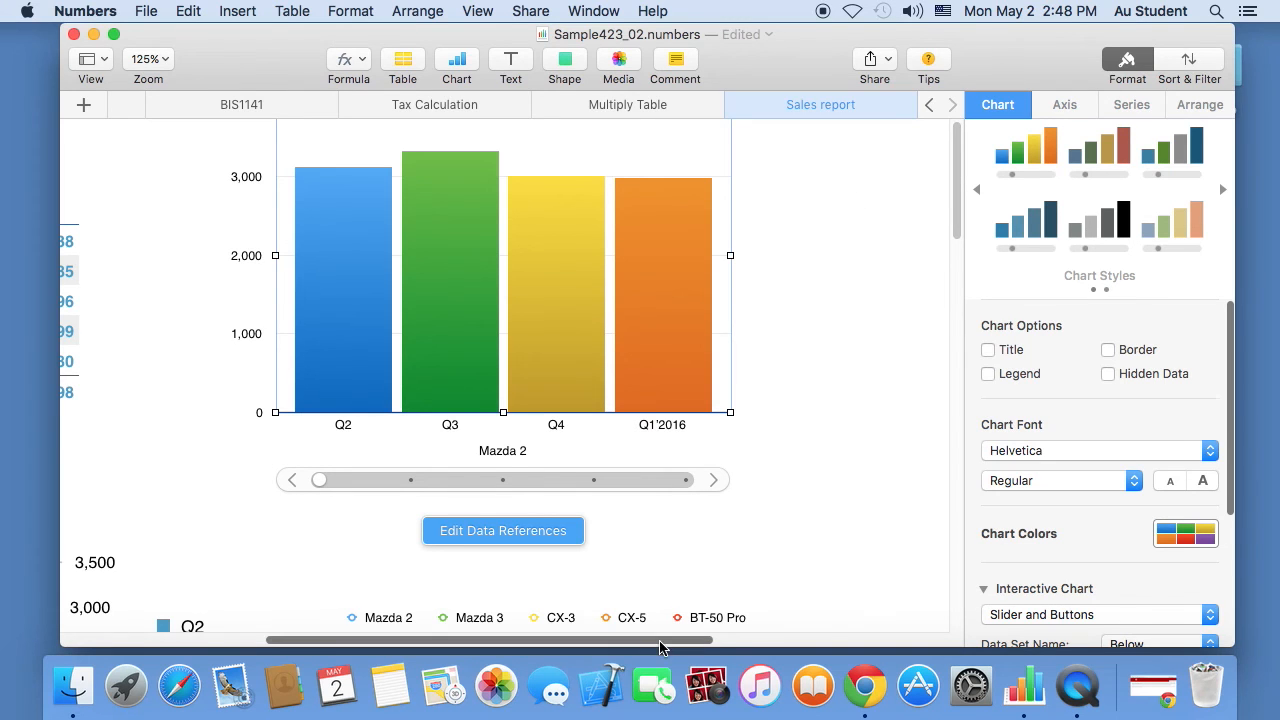
pyautogui.hscroll(2, 671, 648)
pyautogui.moveTo(596, 233); pyautogui.dragTo(594, 266)
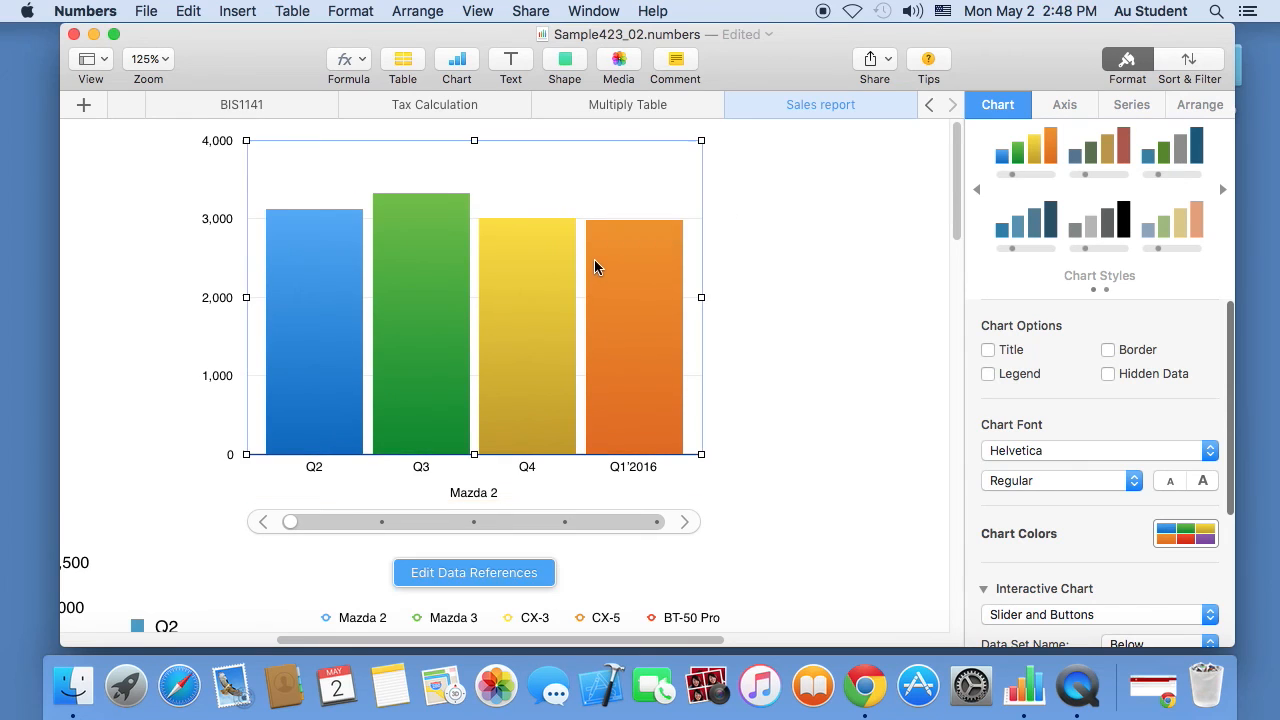
# - Step the chart's slider through Mazda 3, CX-3, CX-5, BT-50 Pro and back to Mazda 2
pyautogui.click(683, 523)
pyautogui.click(685, 524)
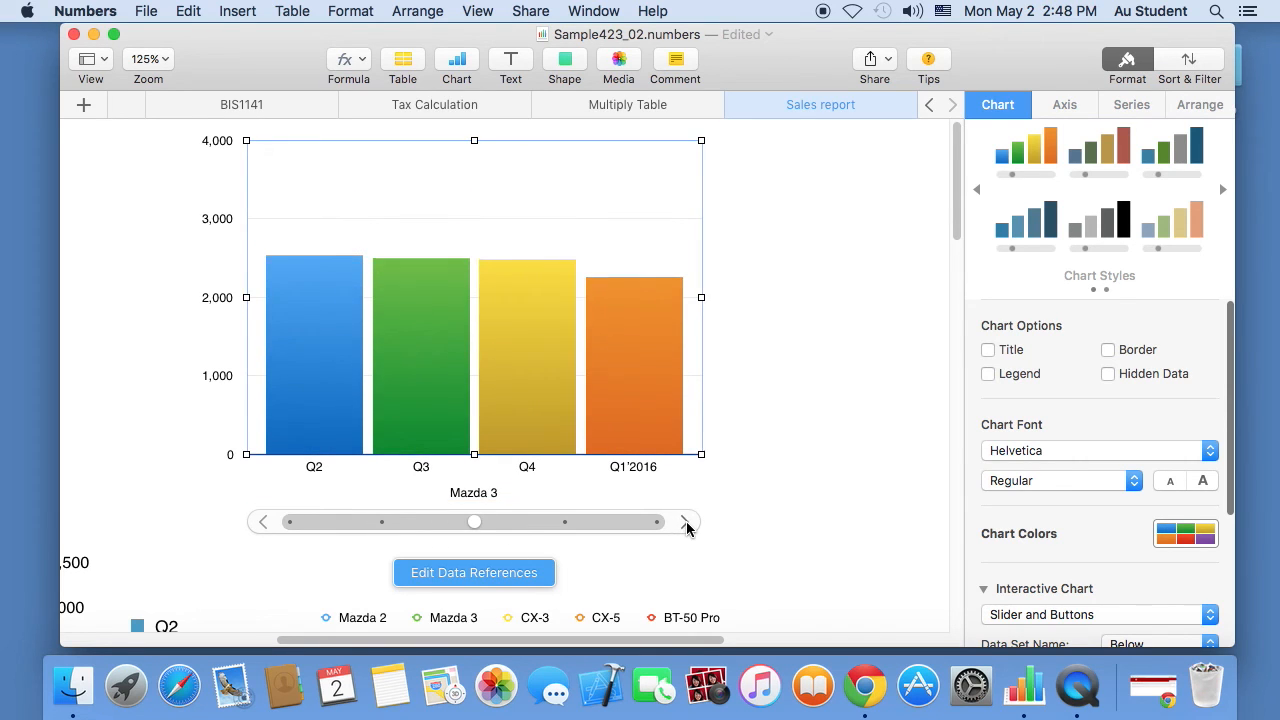
pyautogui.click(686, 523)
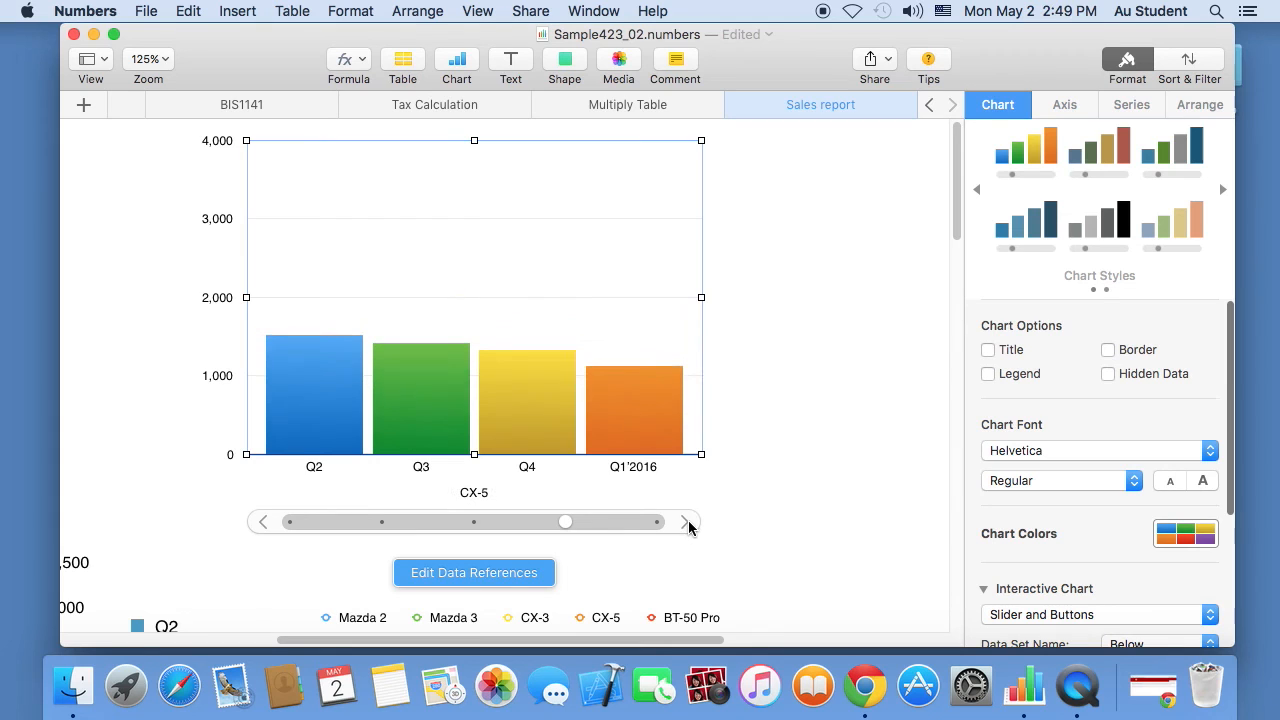
pyautogui.click(688, 523)
pyautogui.click(263, 522)
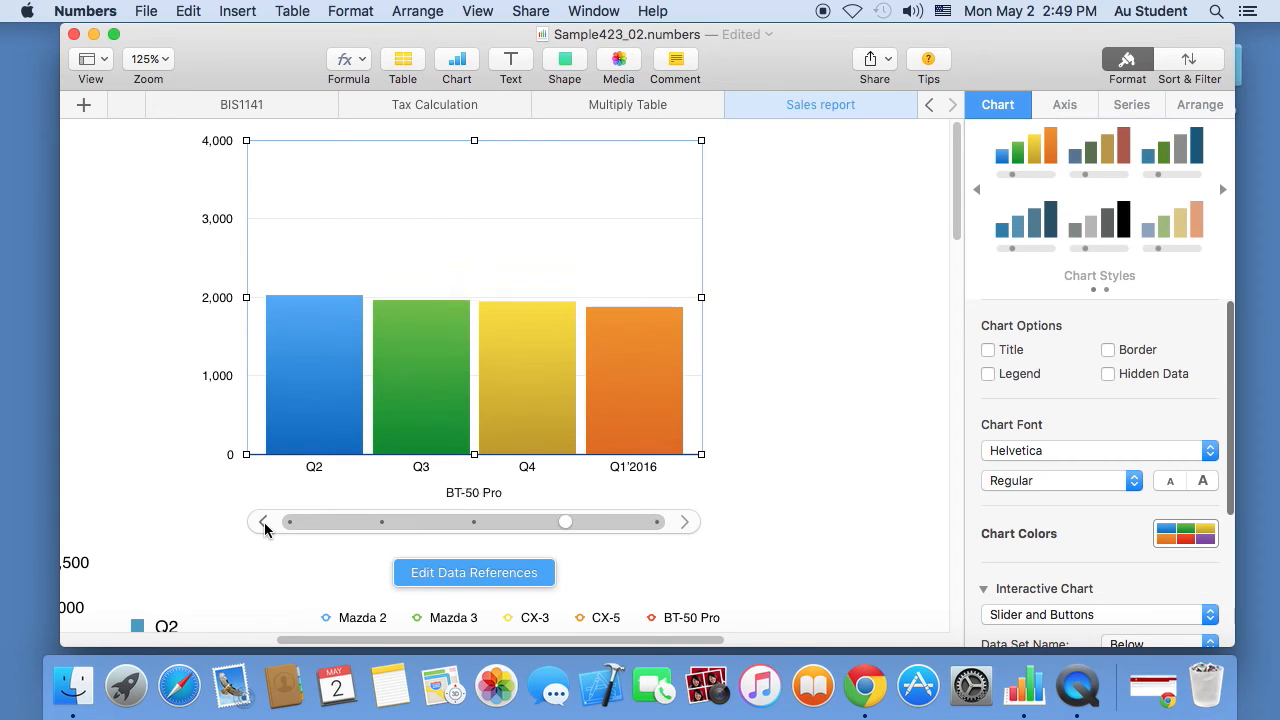
pyautogui.click(263, 522)
pyautogui.click(263, 522)
pyautogui.click(263, 522)
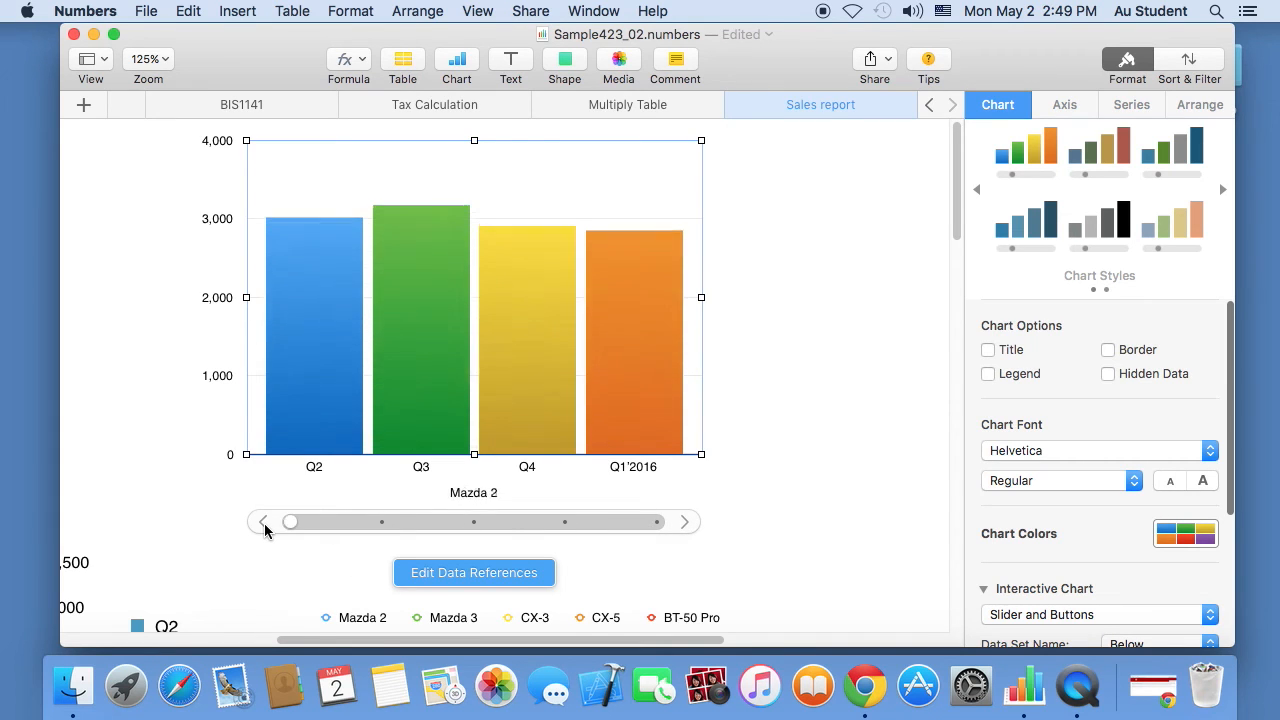
pyautogui.rightClick(530, 277)
pyautogui.click(493, 358)
# - Edit the chart's data references to plot the table rows as series
pyautogui.click(500, 572)
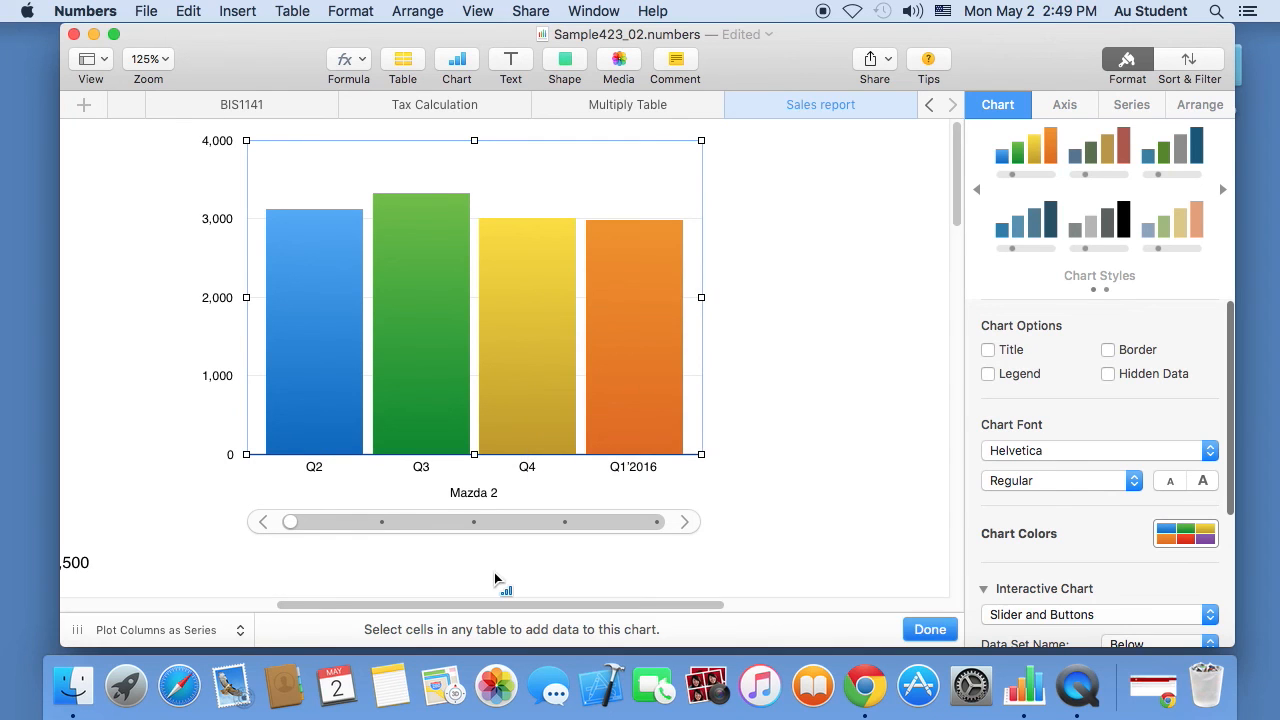
pyautogui.click(152, 628)
pyautogui.click(143, 614)
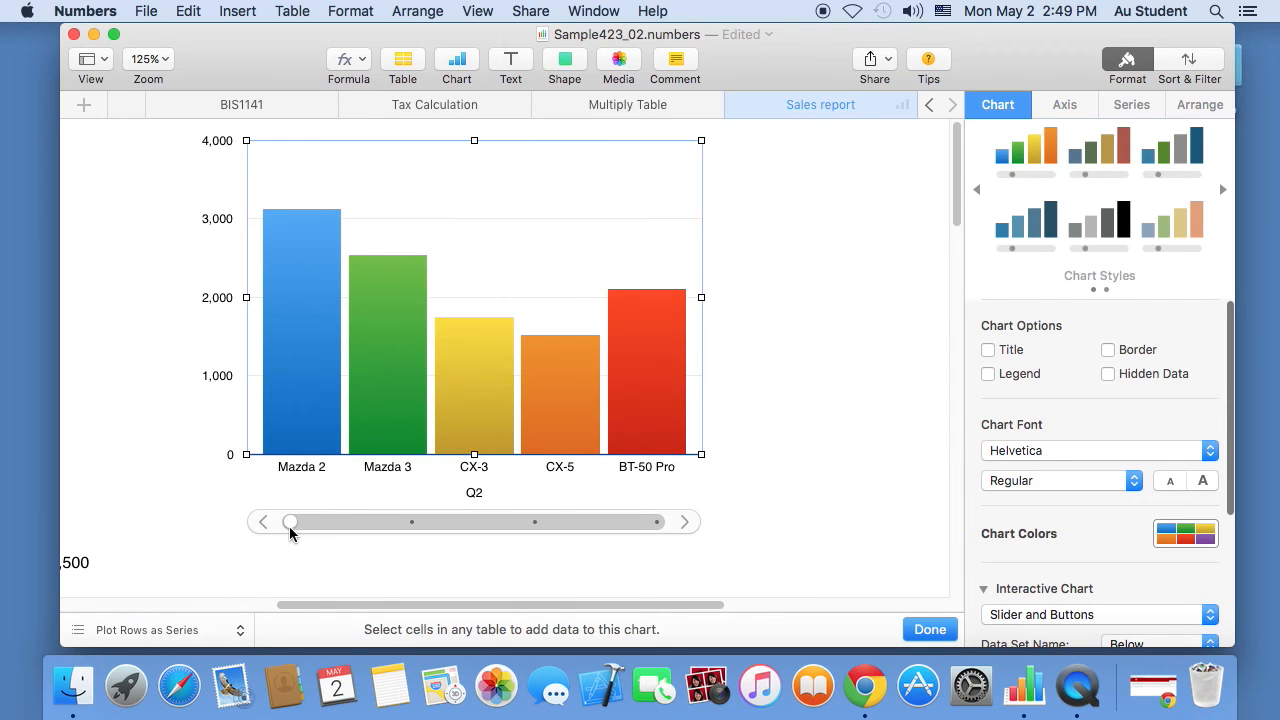
# - Step the slider through Q3, Q4, Q1'2016 and back to Q2 twice, then finish editing
pyautogui.click(688, 527)
pyautogui.click(688, 527)
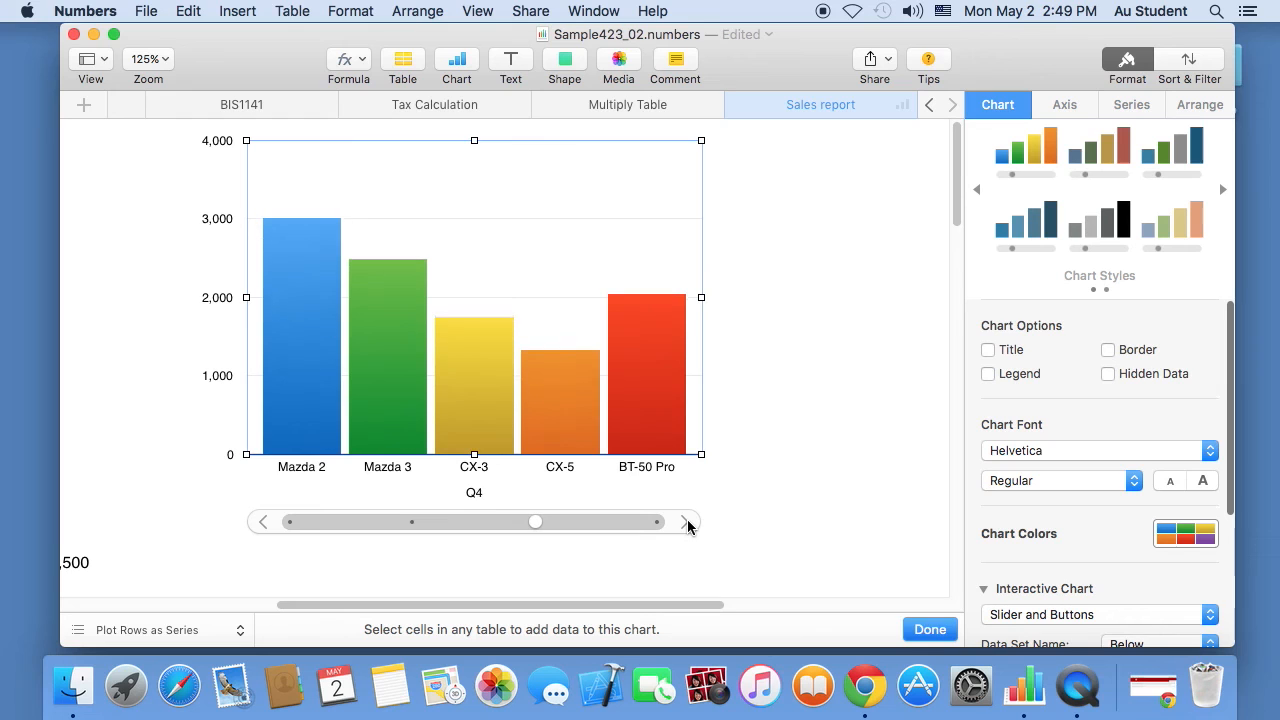
pyautogui.click(688, 527)
pyautogui.click(265, 530)
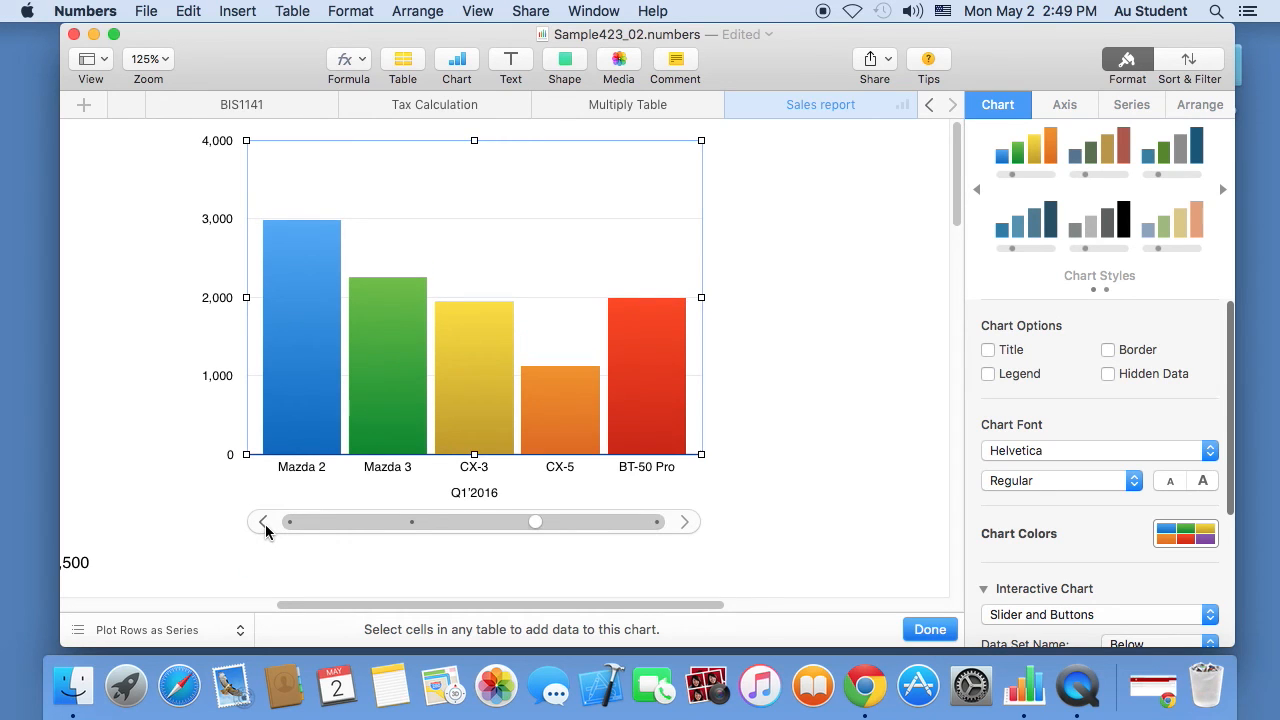
pyautogui.click(265, 530)
pyautogui.click(265, 530)
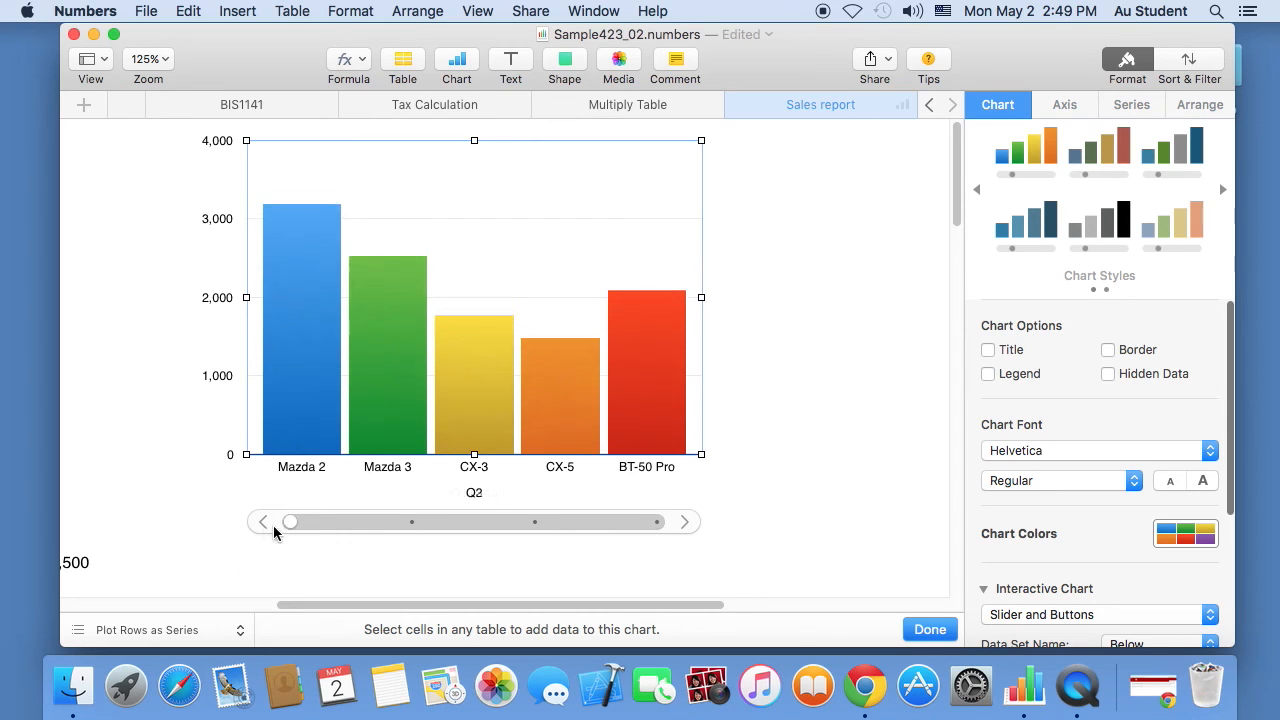
pyautogui.click(684, 524)
pyautogui.click(686, 526)
pyautogui.click(688, 528)
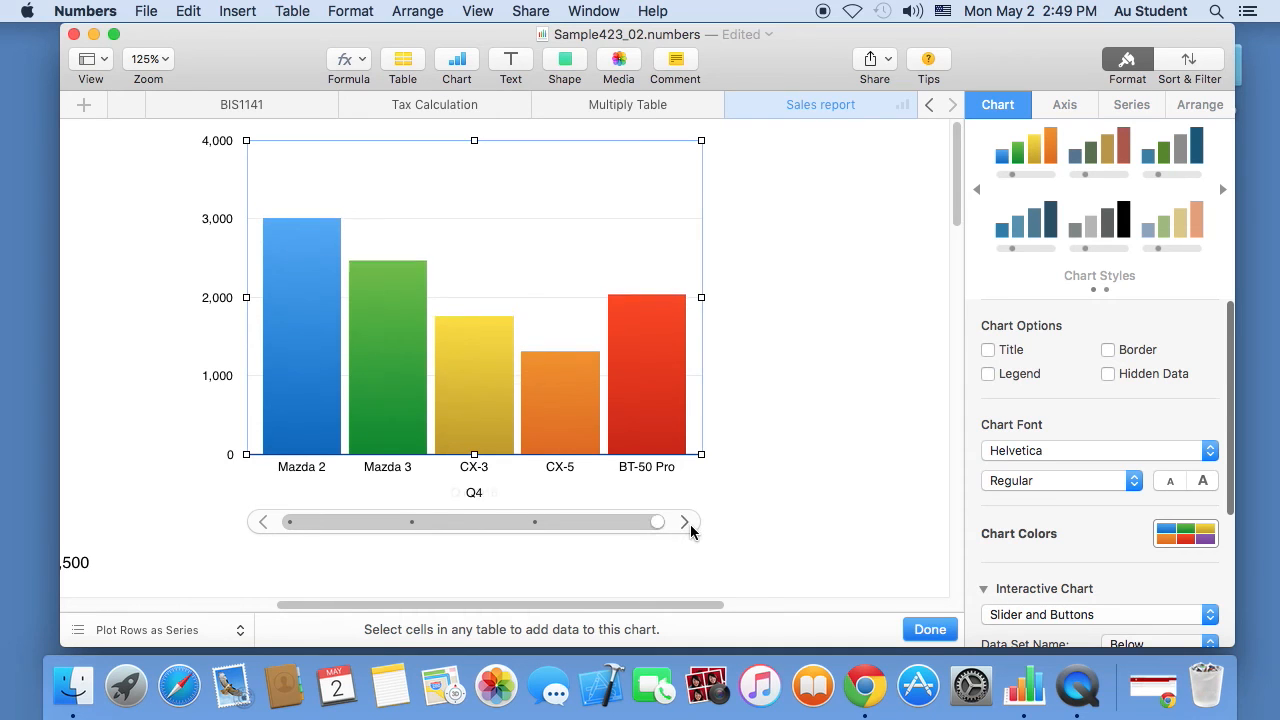
pyautogui.click(265, 525)
pyautogui.click(266, 527)
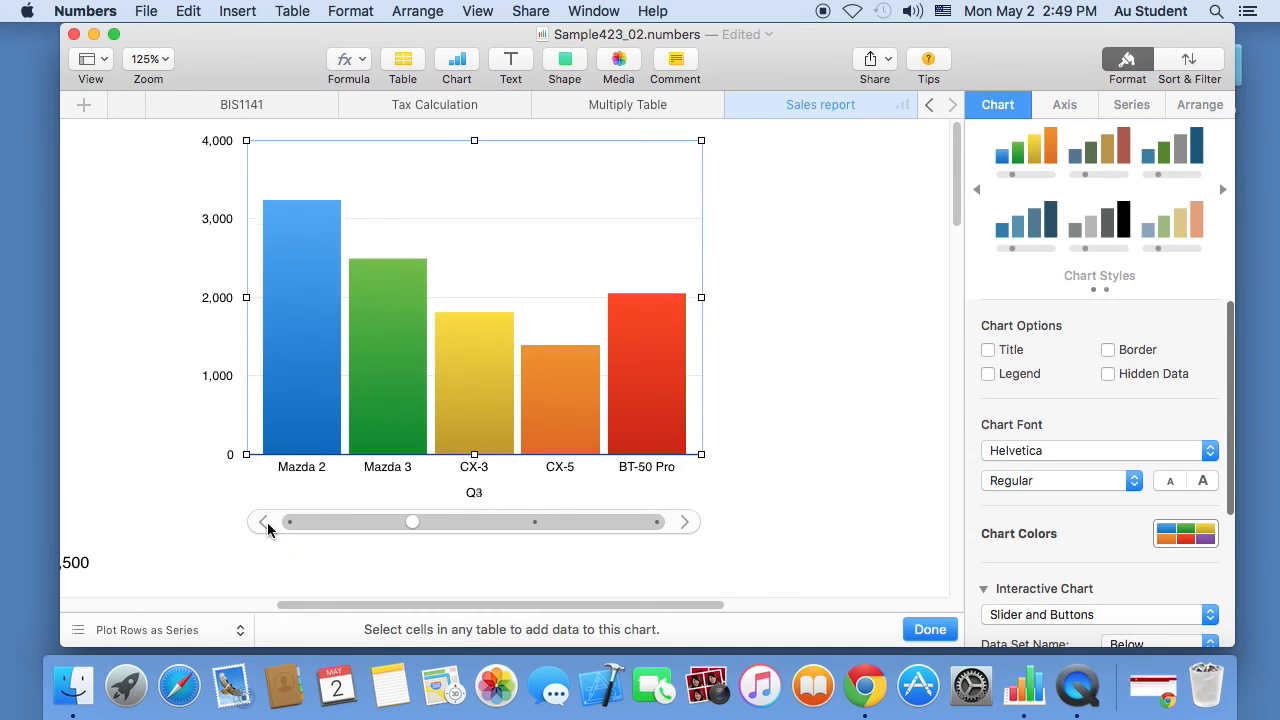
pyautogui.click(265, 527)
pyautogui.click(941, 629)
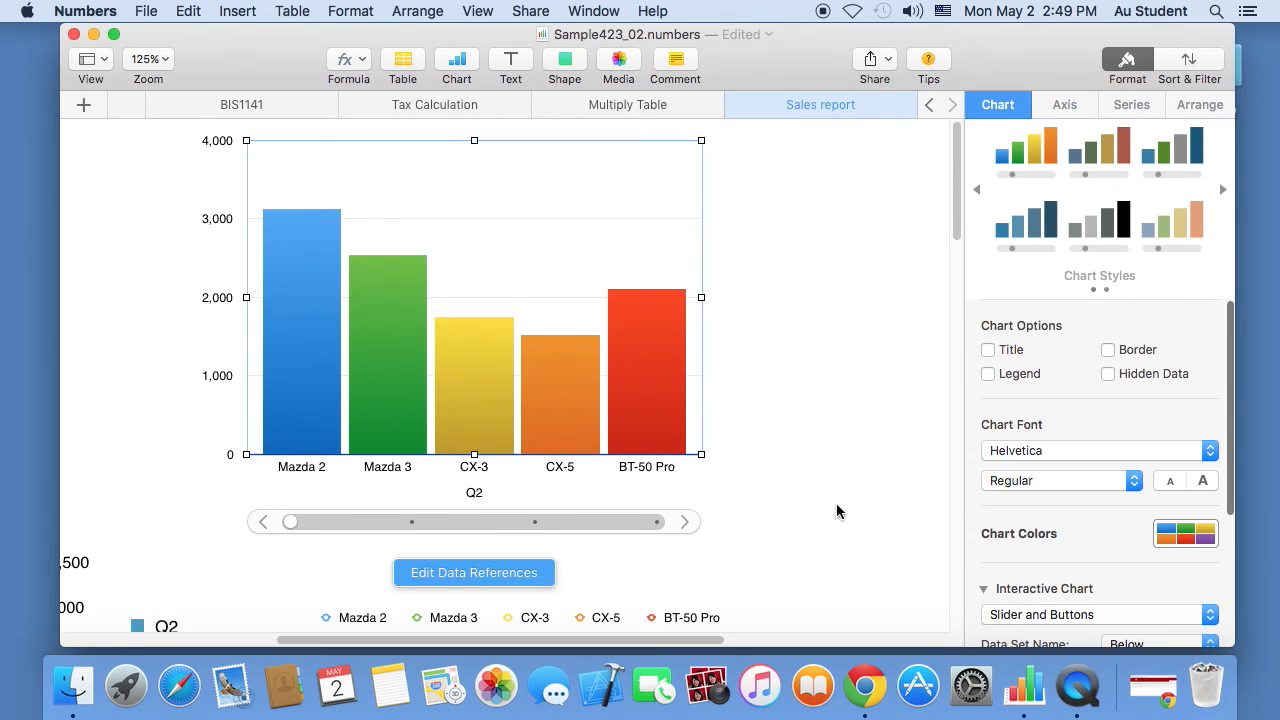
# - At 25% zoom, arrange the pie, area and column charts into two columns
pyautogui.click(152, 62)
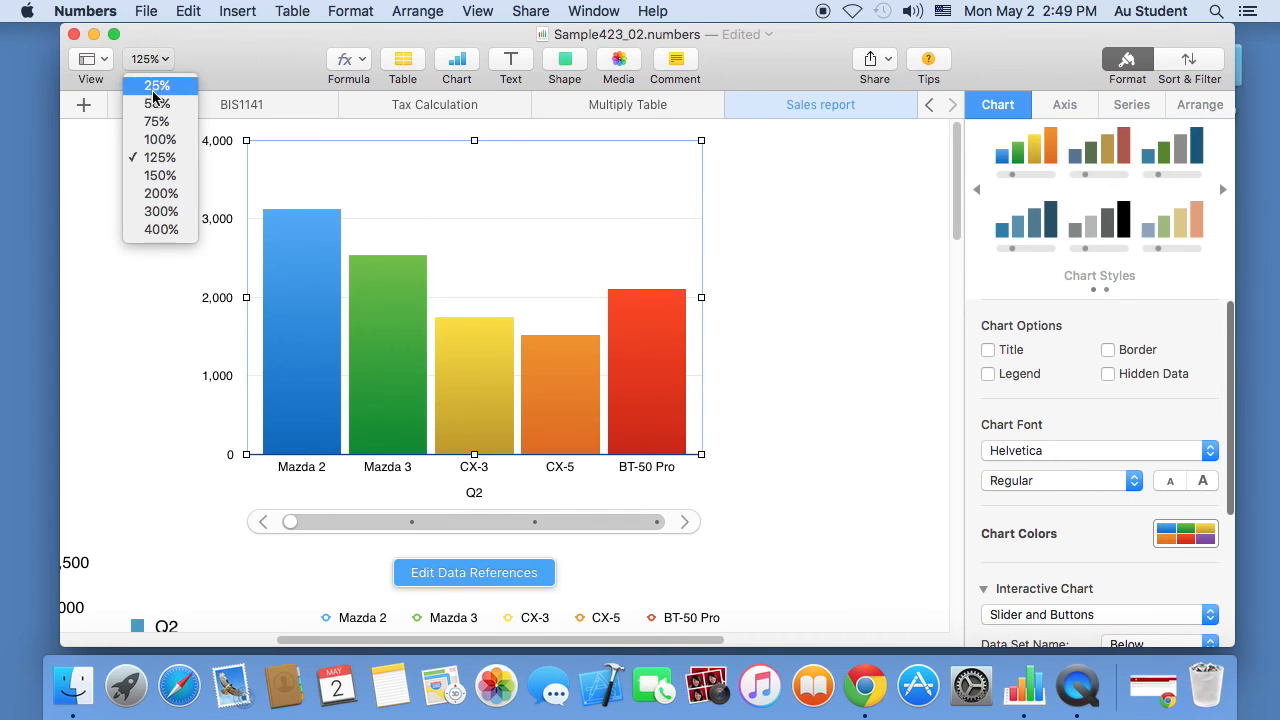
pyautogui.click(155, 104)
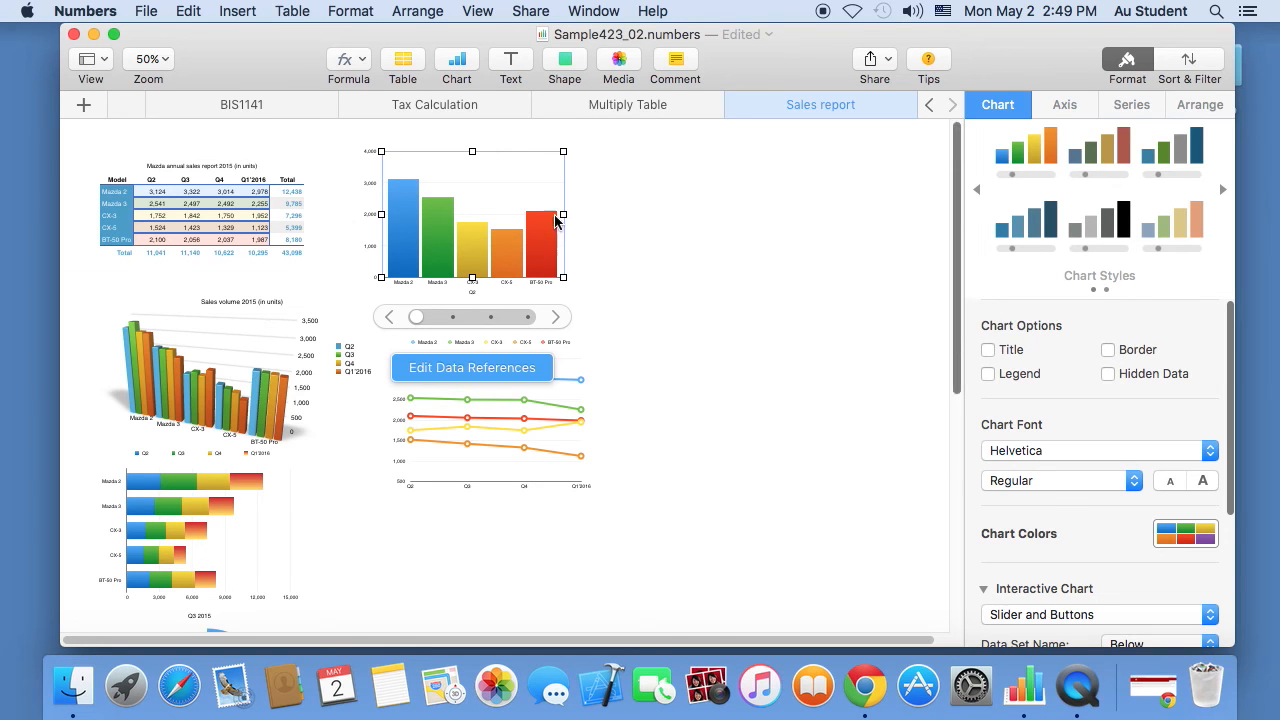
pyautogui.click(148, 59)
pyautogui.click(154, 86)
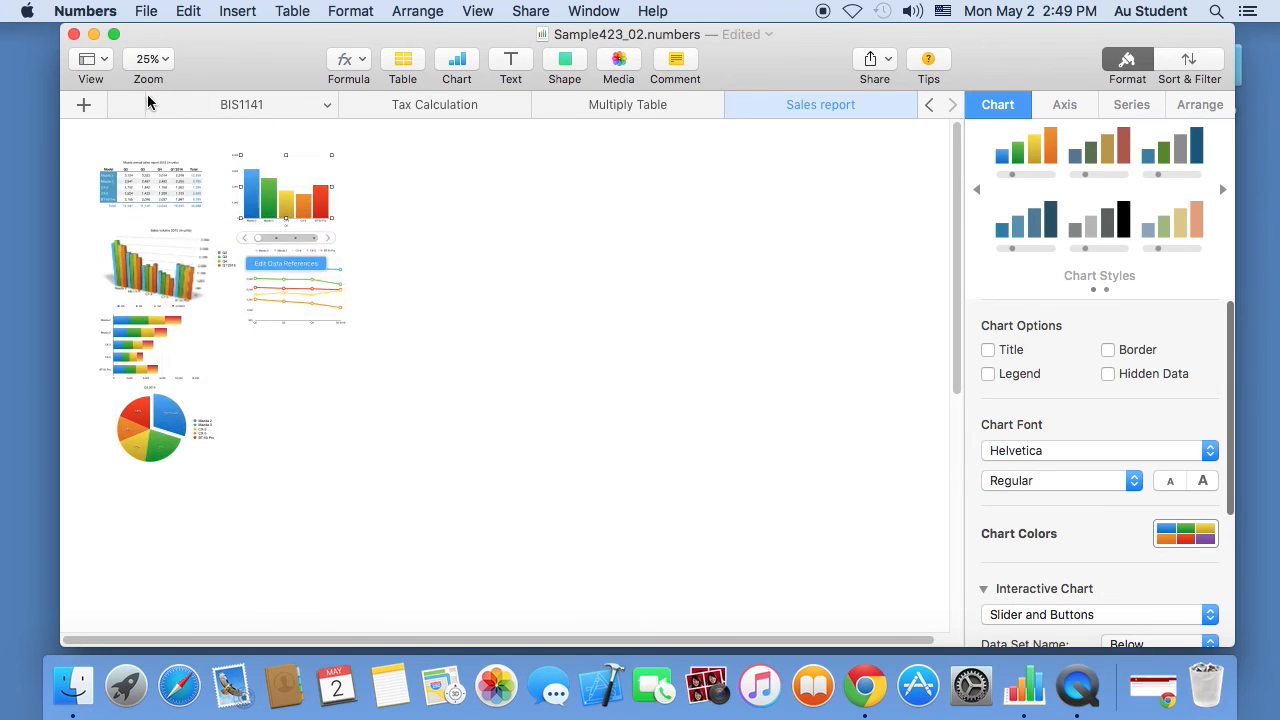
pyautogui.moveTo(155, 458); pyautogui.dragTo(275, 394)
pyautogui.moveTo(168, 528); pyautogui.dragTo(160, 443)
pyautogui.moveTo(278, 390)
pyautogui.mouseDown()
pyautogui.moveTo(298, 384)
pyautogui.moveTo(295, 400)
pyautogui.mouseUp()
pyautogui.click(292, 298)
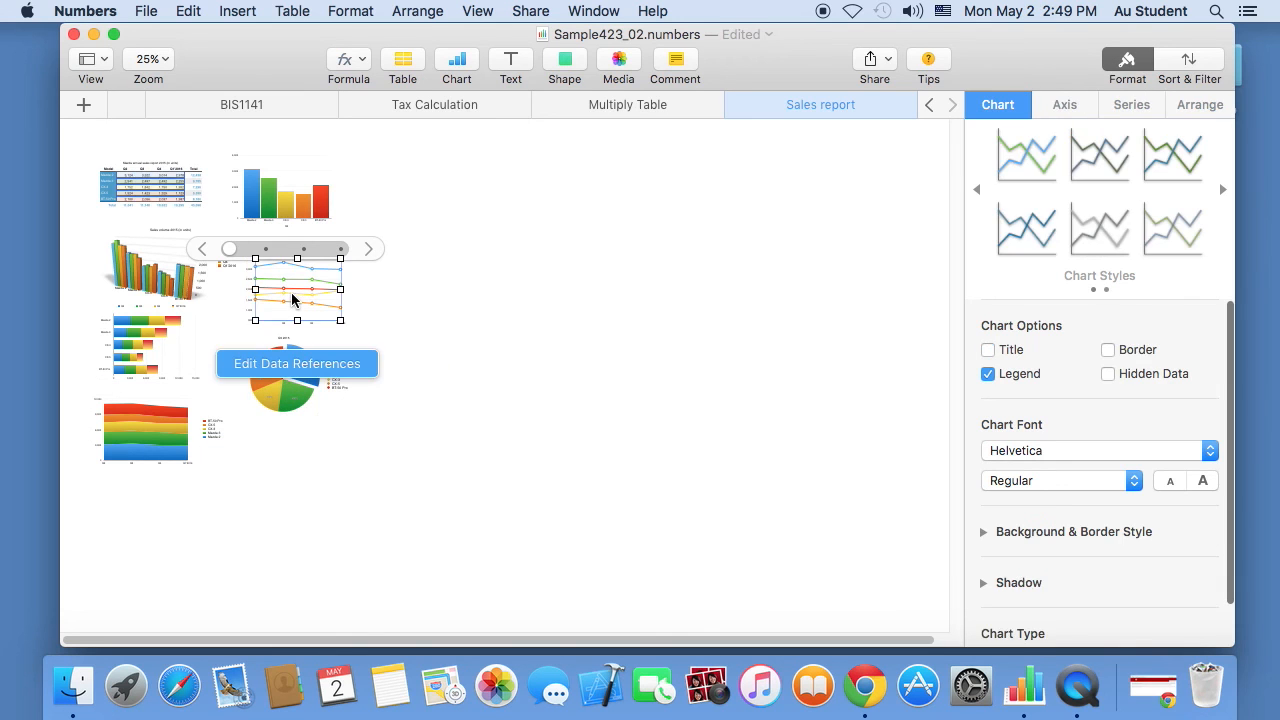
pyautogui.click(423, 247)
pyautogui.moveTo(280, 186); pyautogui.dragTo(308, 181)
# - At 125% zoom, move the interactive column chart left, closer to the sales table
pyautogui.click(148, 58)
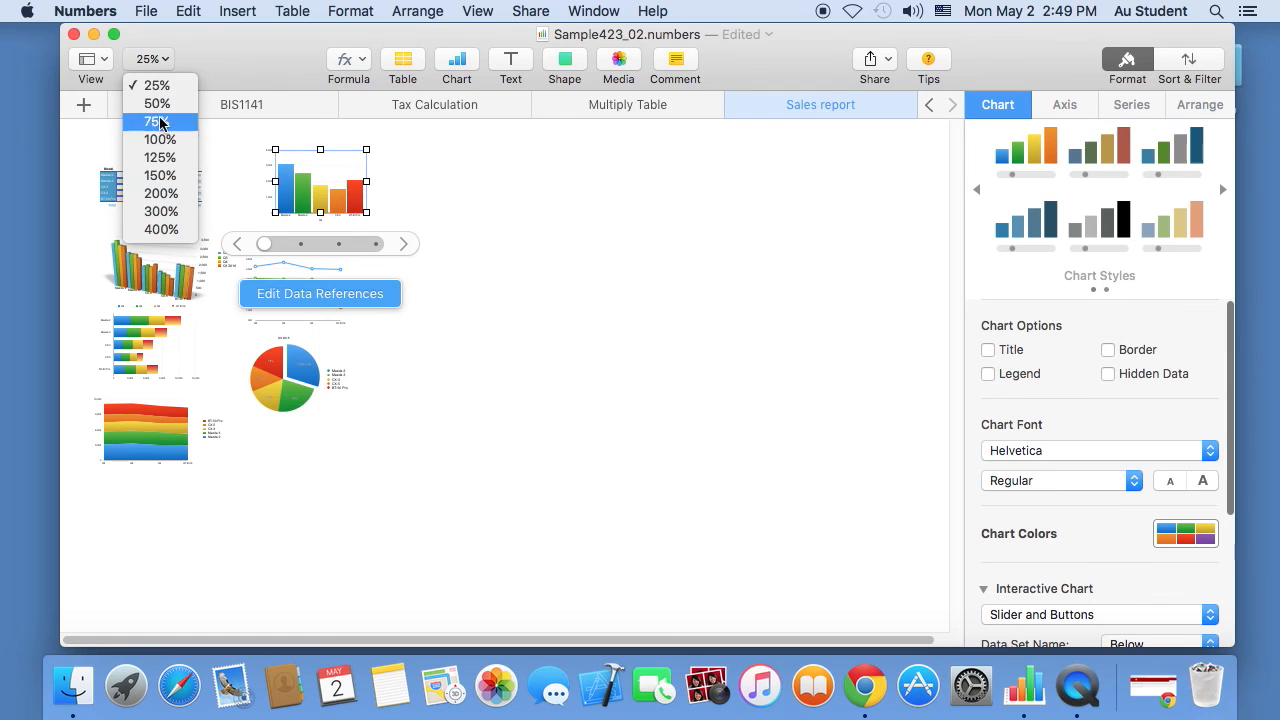
pyautogui.click(160, 157)
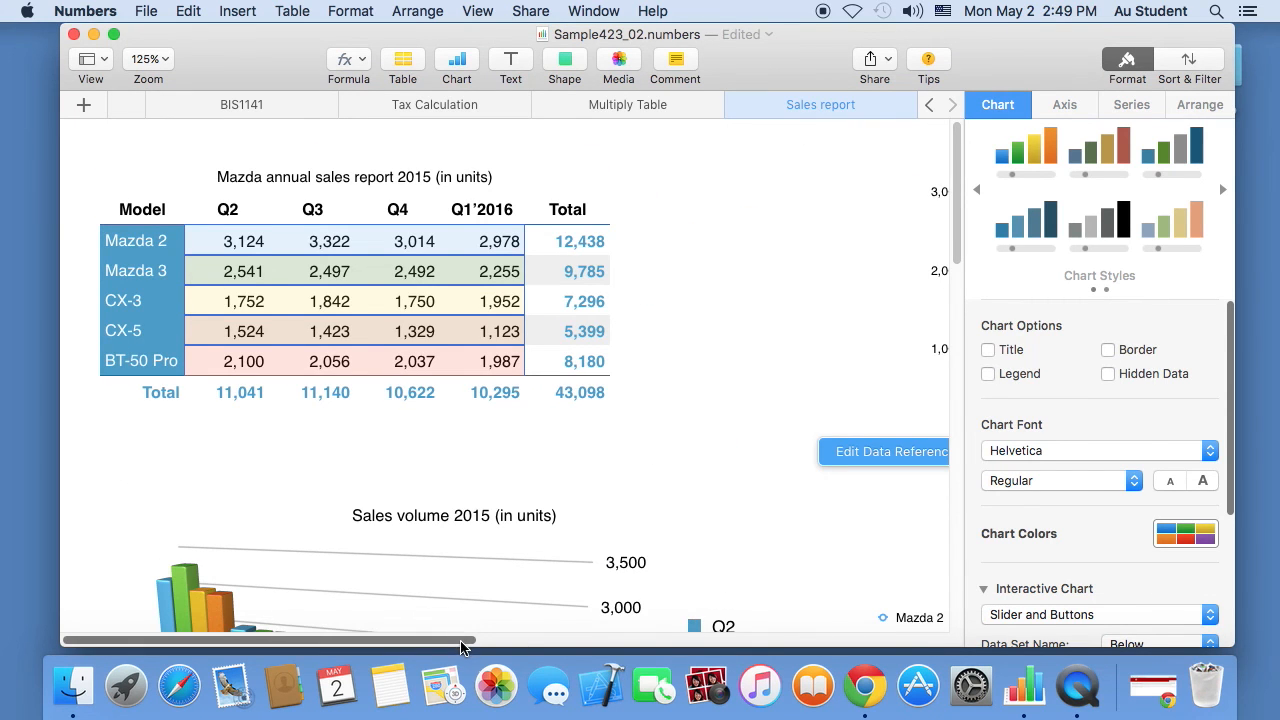
pyautogui.moveTo(462, 640); pyautogui.dragTo(530, 638)
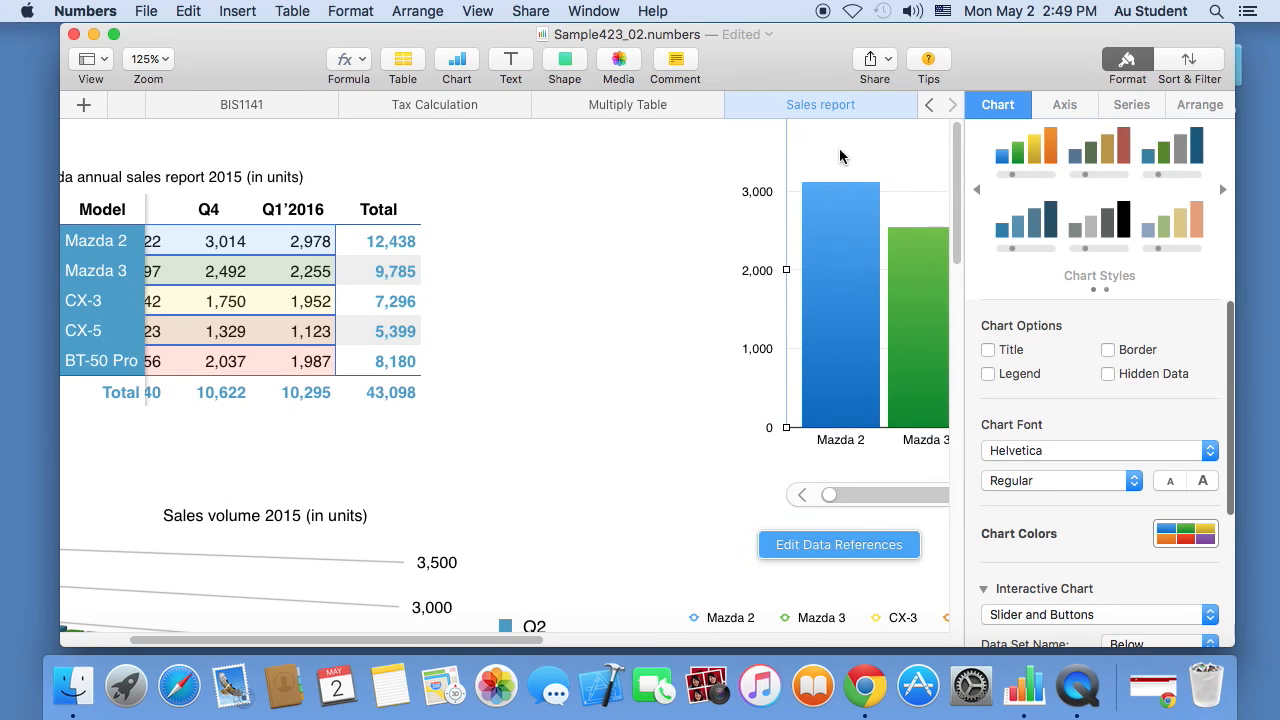
pyautogui.moveTo(840, 156); pyautogui.dragTo(665, 169)
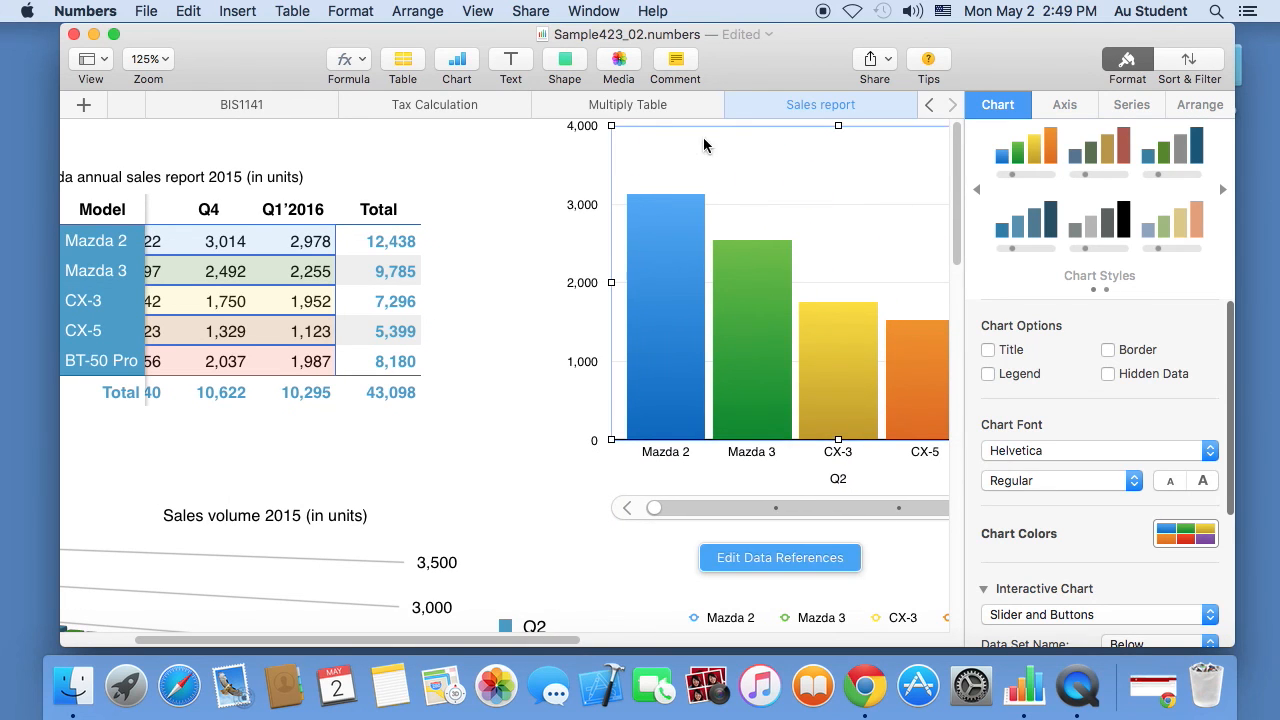
# - In print setup, set the sheet to portrait orientation and fit its content to the page
pyautogui.click(516, 242)
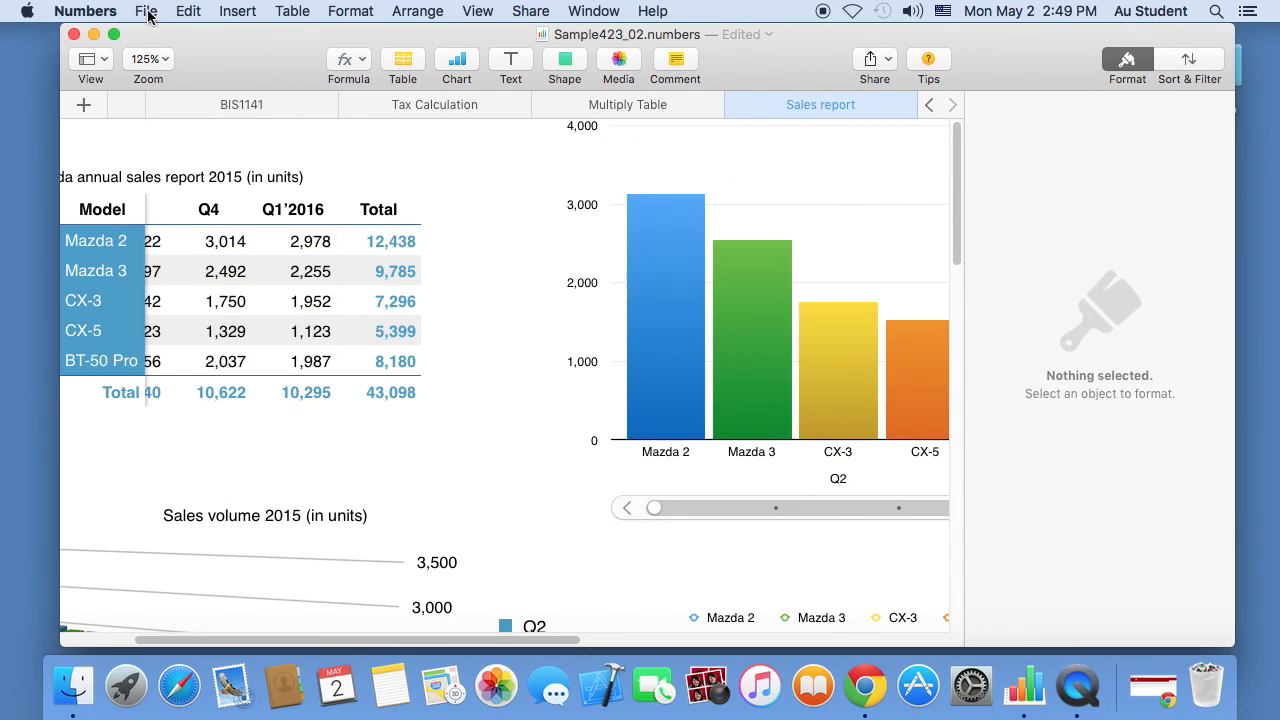
pyautogui.click(147, 12)
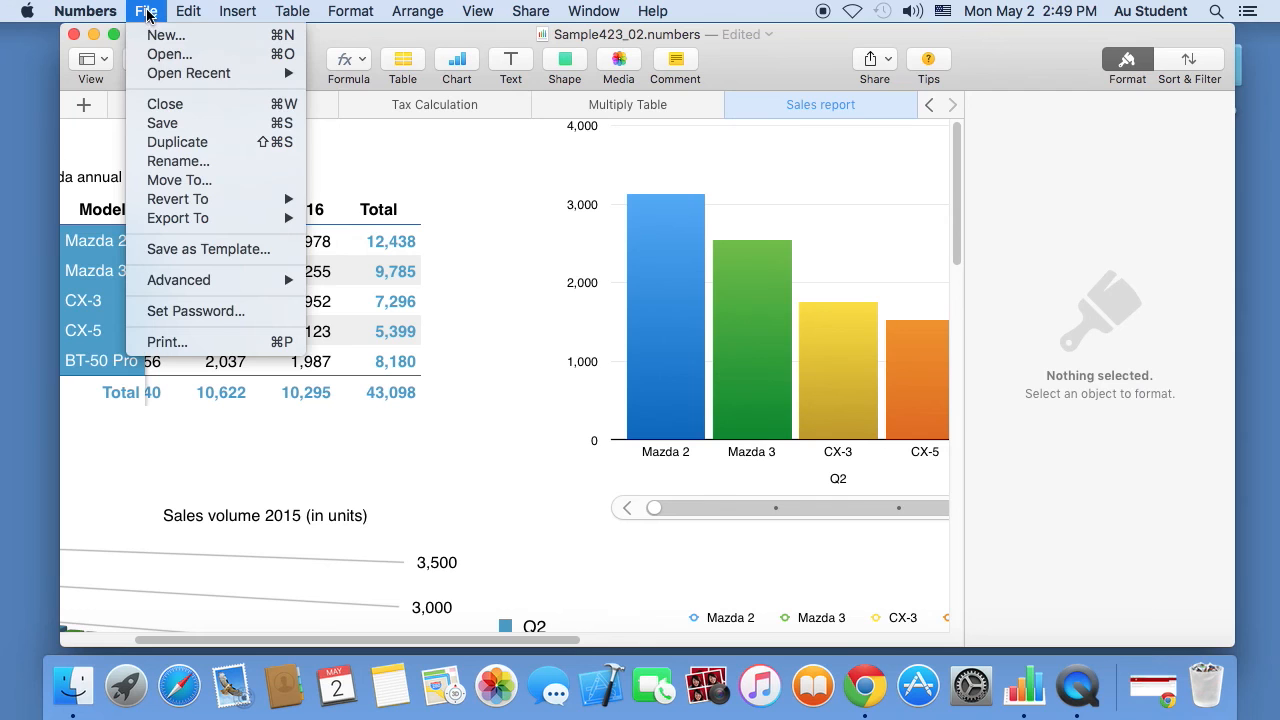
pyautogui.click(233, 346)
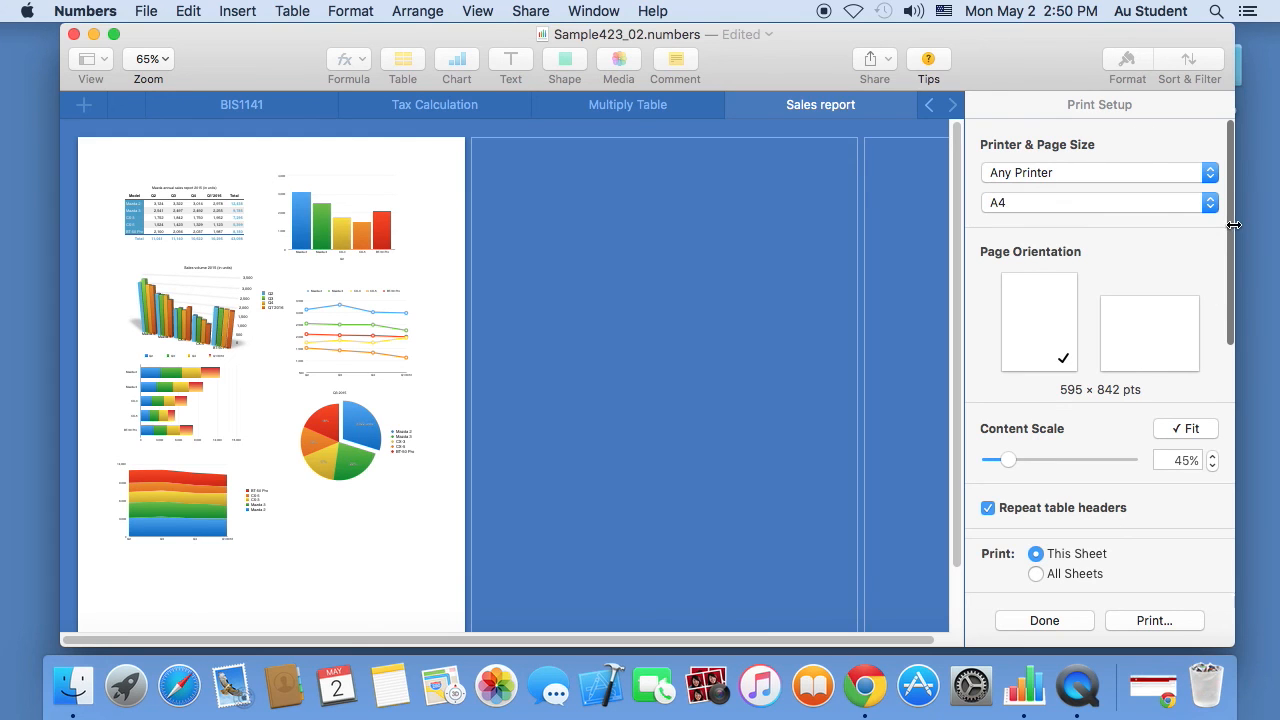
pyautogui.click(1119, 352)
pyautogui.click(1036, 341)
pyautogui.moveTo(1008, 462); pyautogui.dragTo(978, 471)
pyautogui.click(1137, 327)
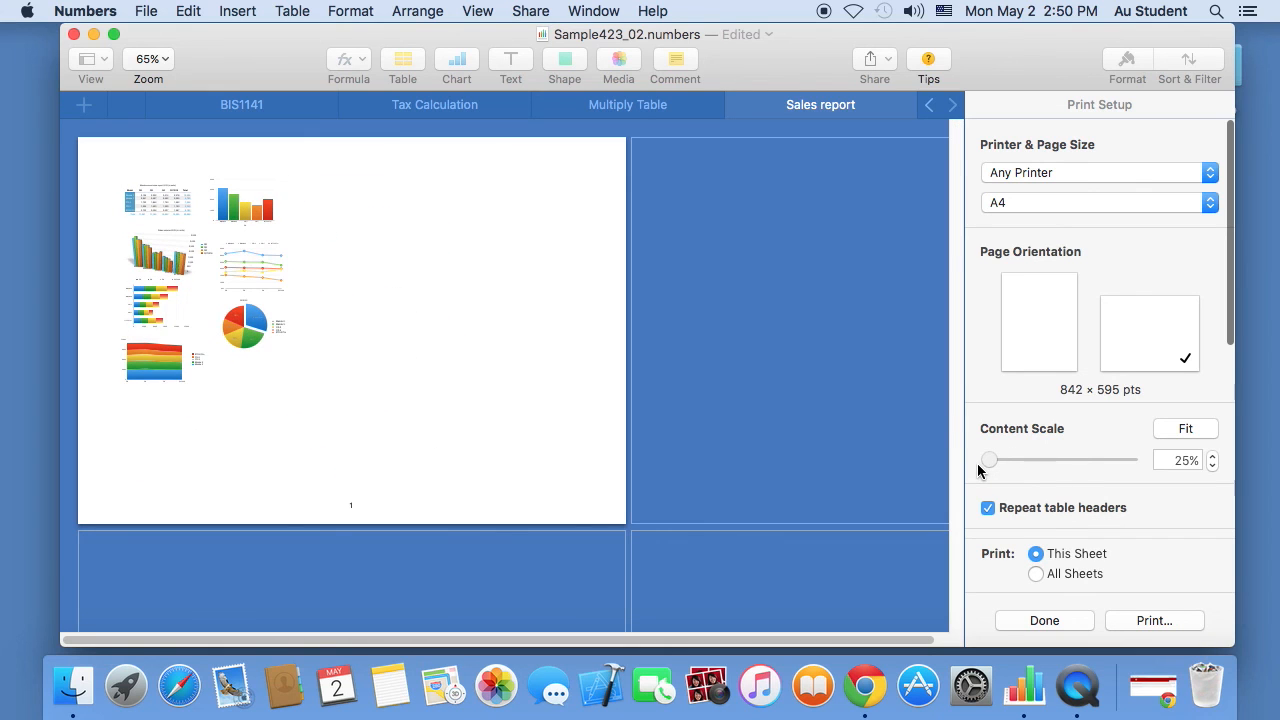
pyautogui.click(1050, 323)
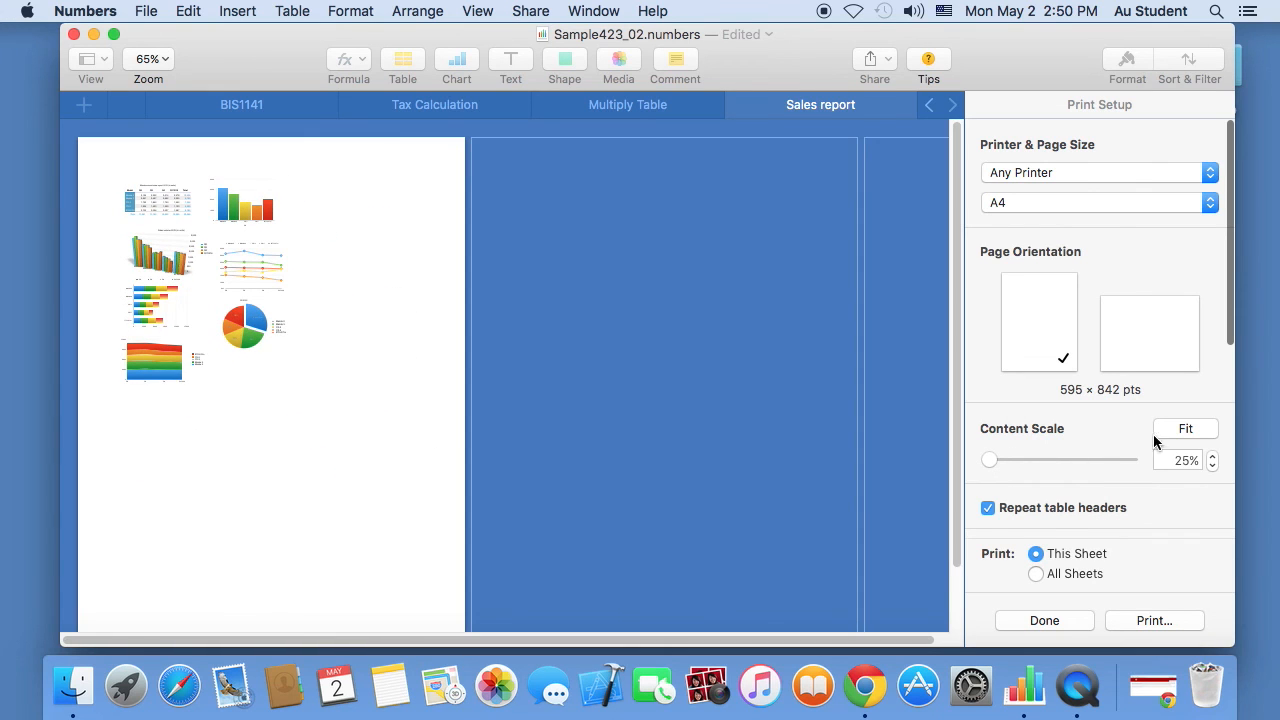
pyautogui.click(1188, 430)
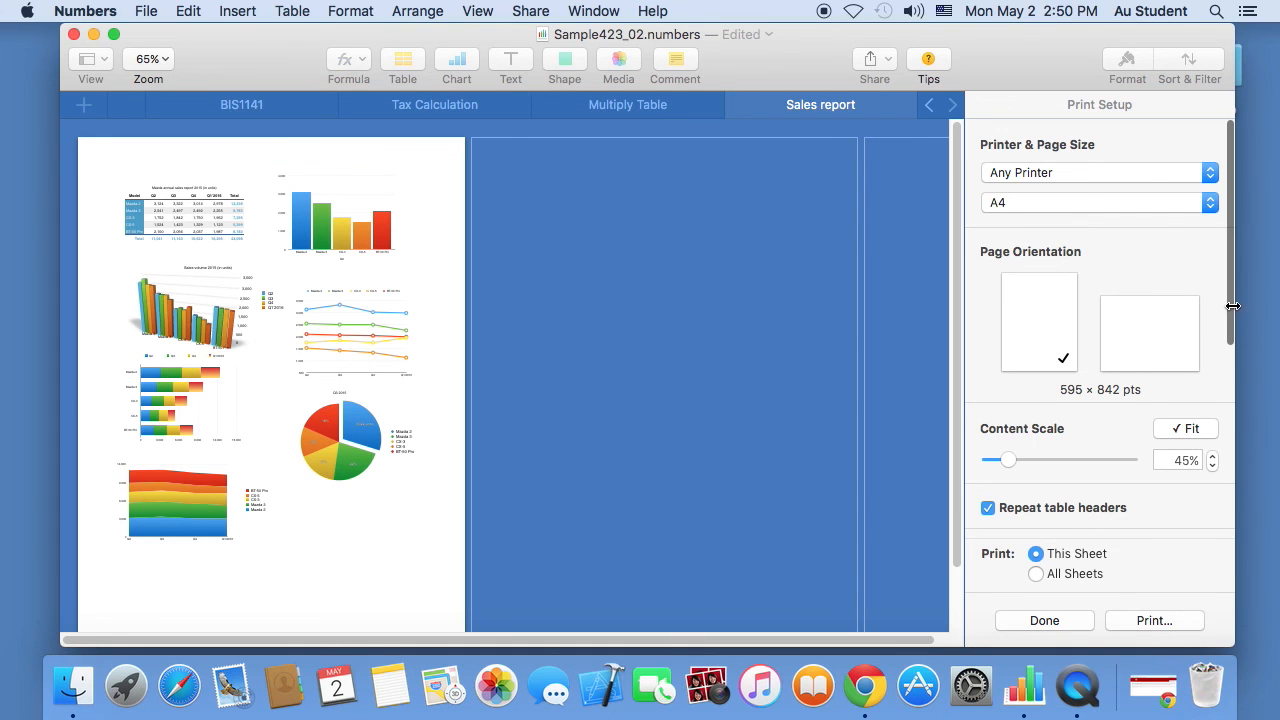
# - Review the page preview and bring up the system print dialog
pyautogui.moveTo(1233, 306); pyautogui.dragTo(1232, 511)
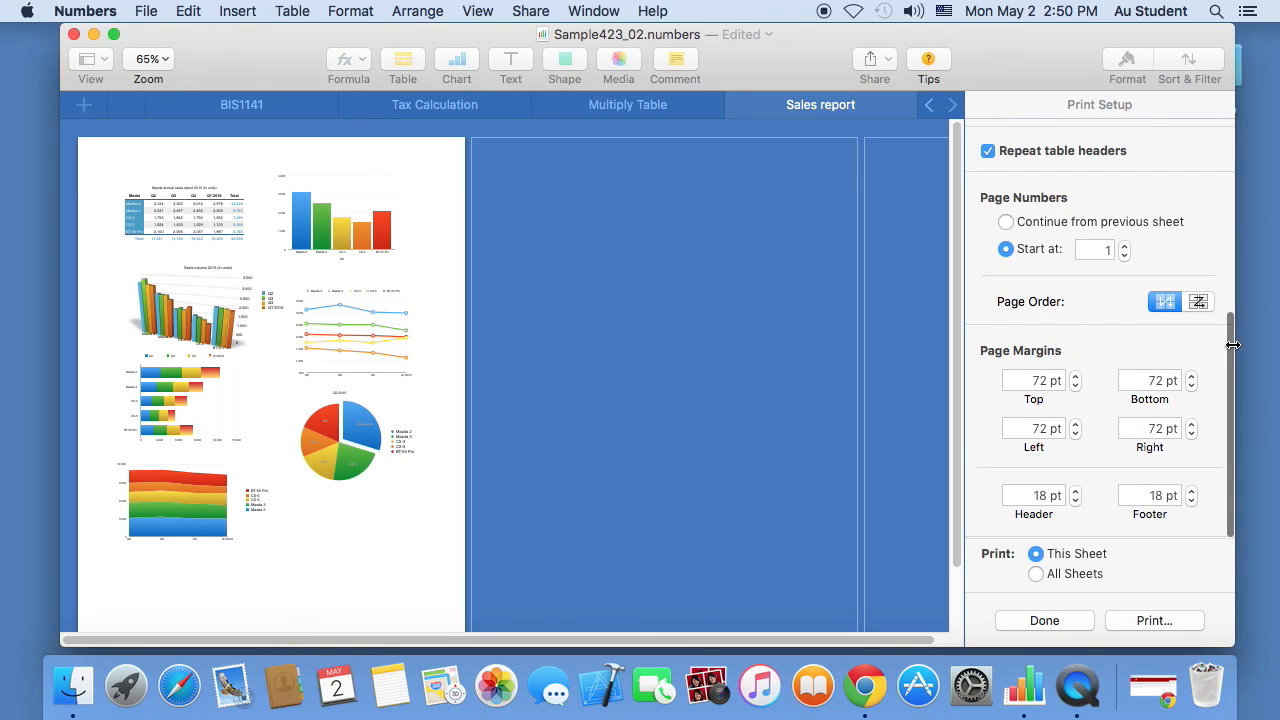
pyautogui.moveTo(1233, 345); pyautogui.dragTo(1231, 116)
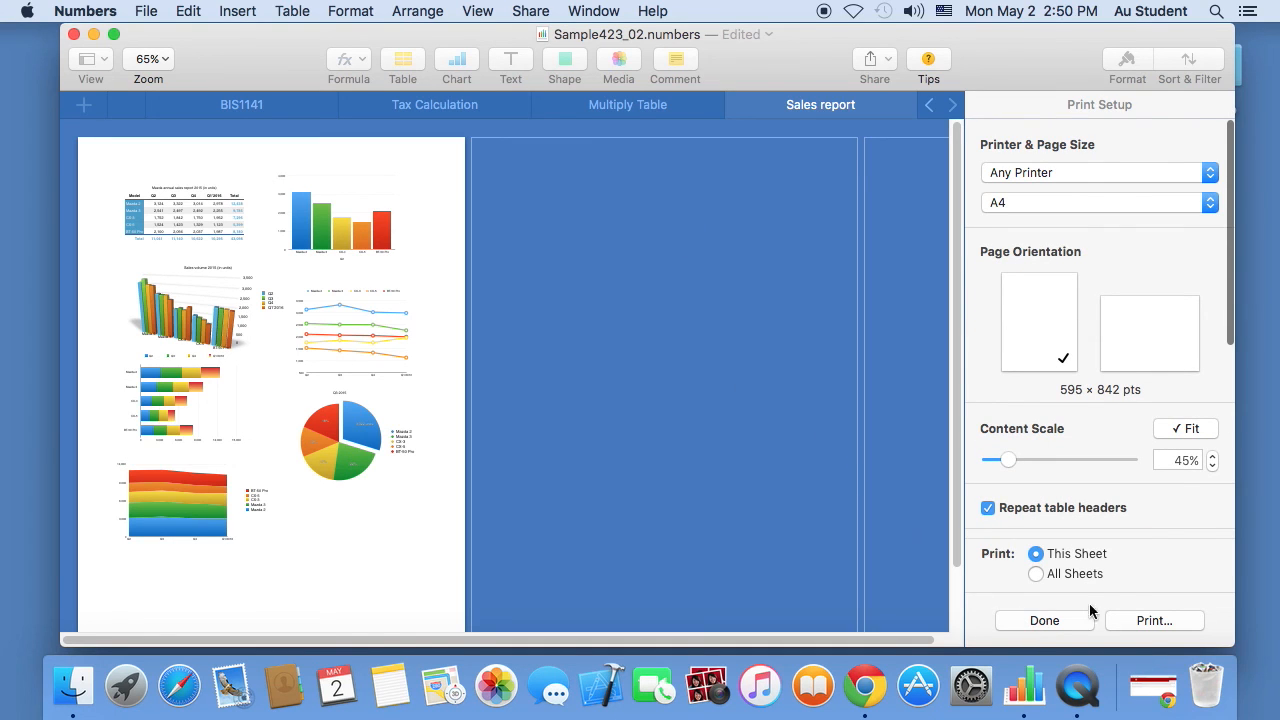
pyautogui.click(1155, 621)
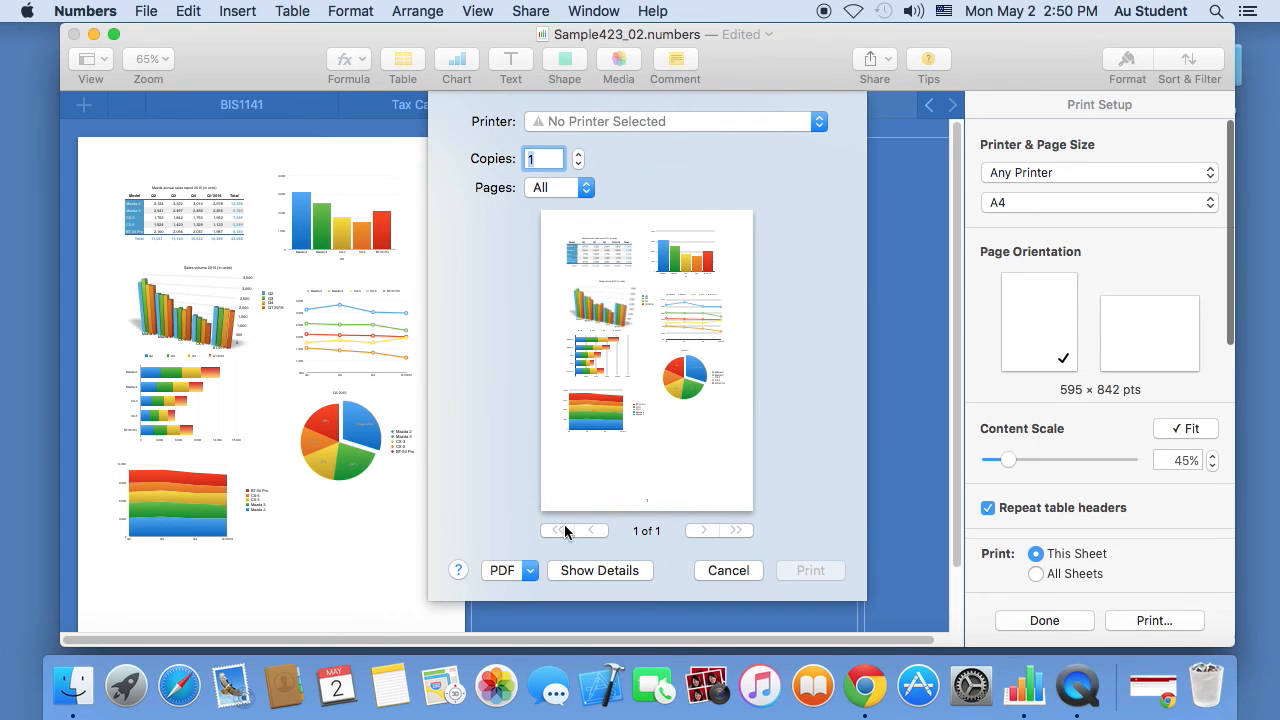
# - Close the PDF options unused, cancel printing and exit print setup
pyautogui.click(510, 570)
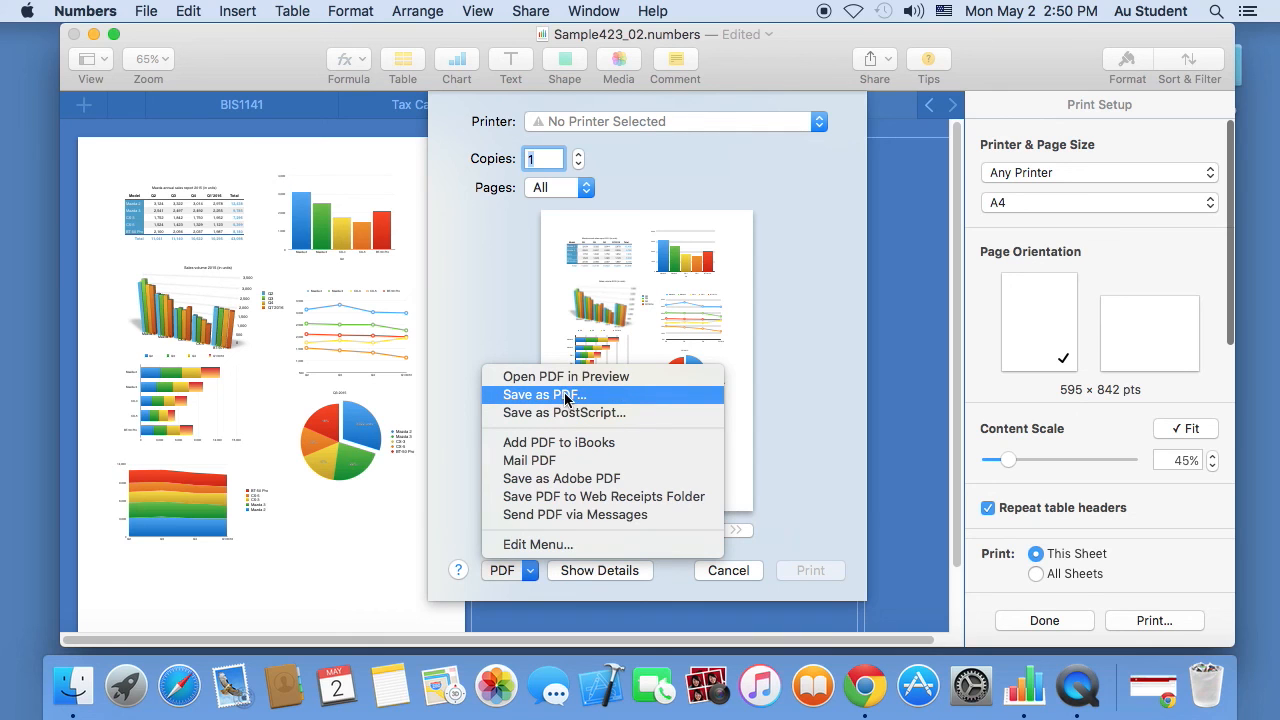
pyautogui.click(825, 430)
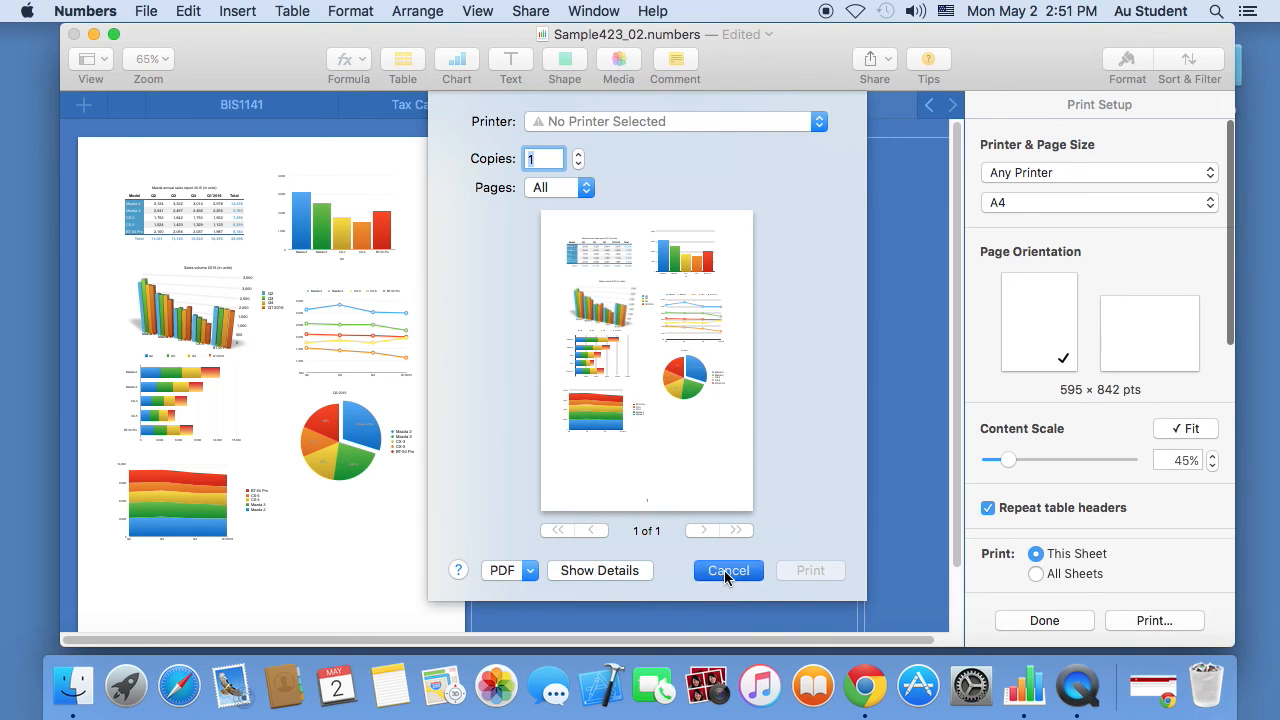
pyautogui.click(501, 569)
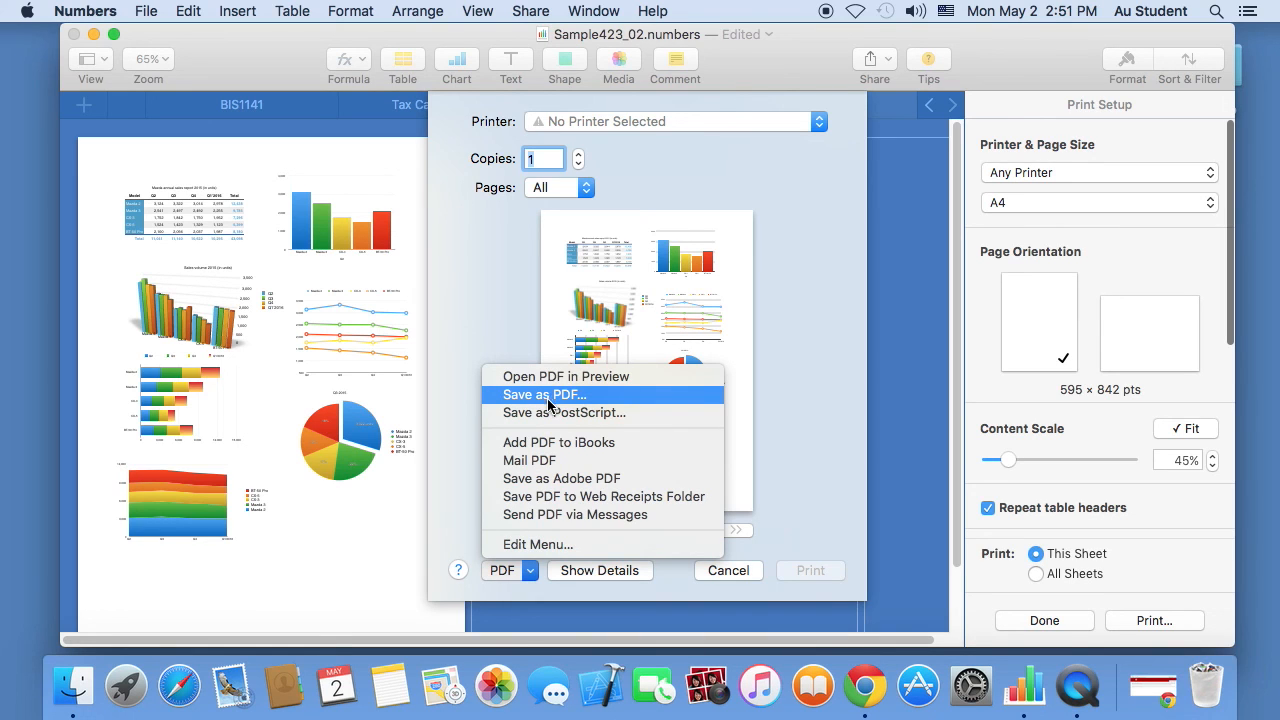
pyautogui.click(507, 287)
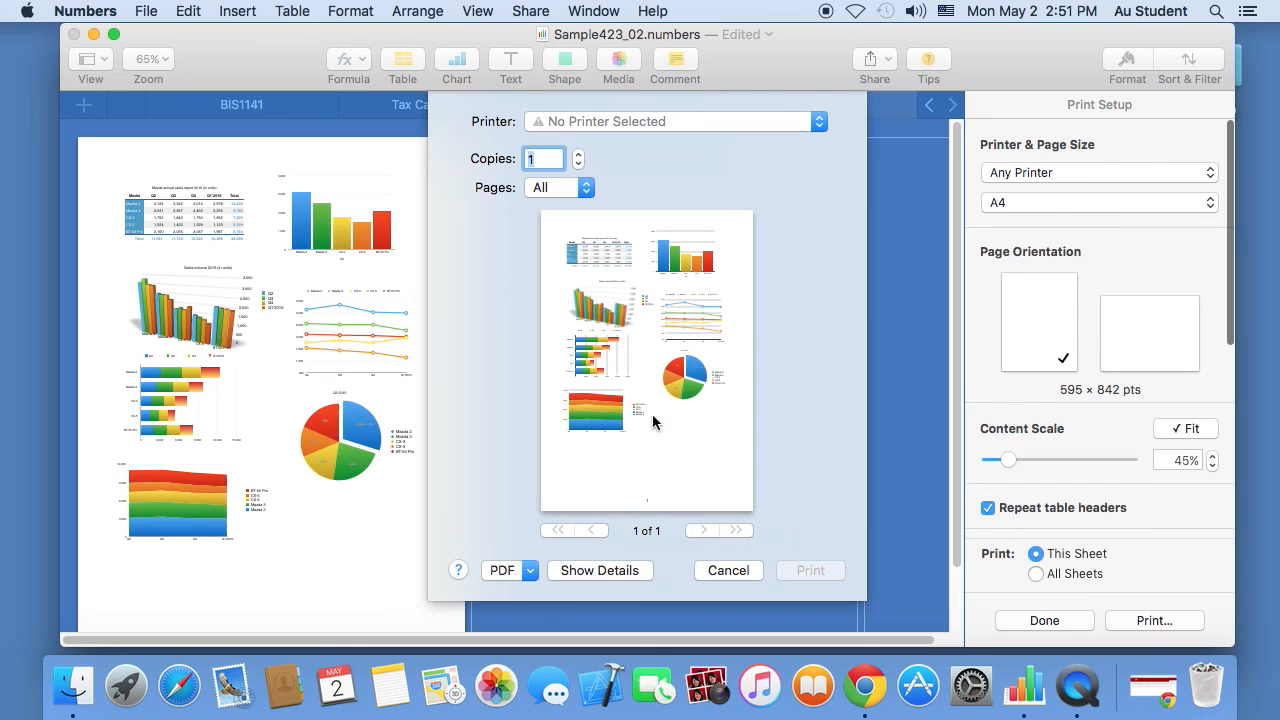
pyautogui.click(719, 570)
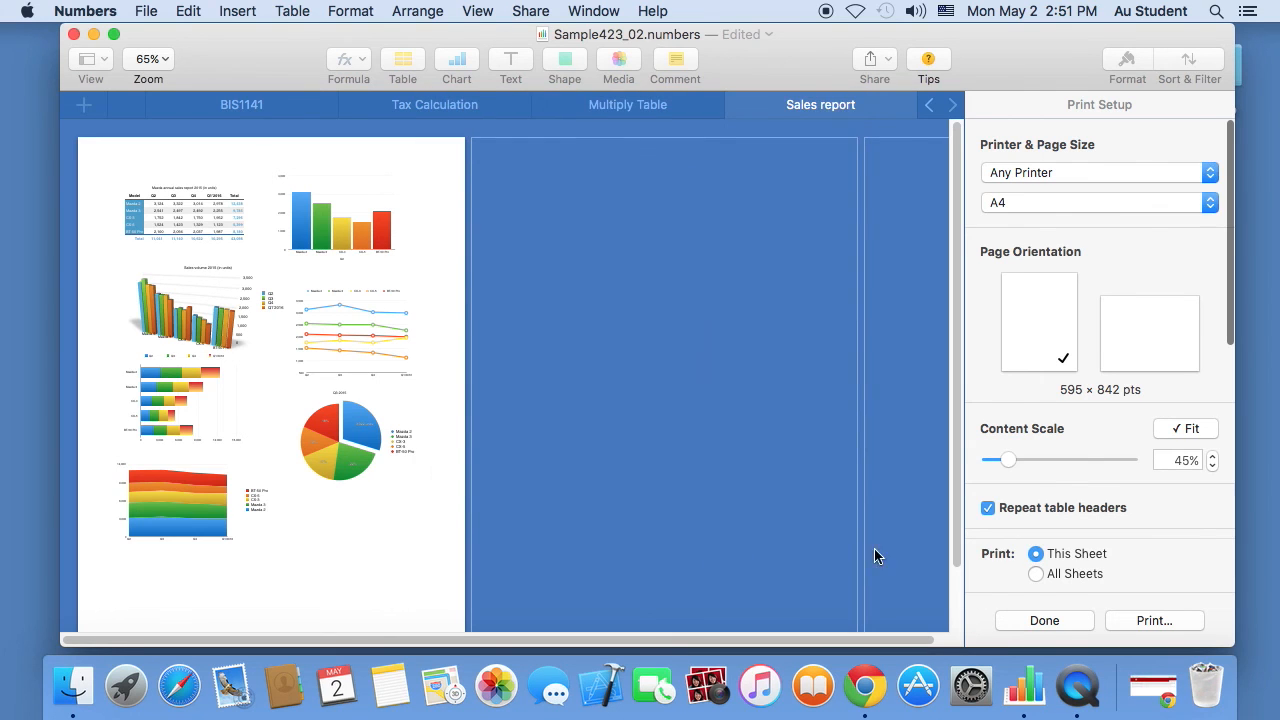
pyautogui.click(1044, 621)
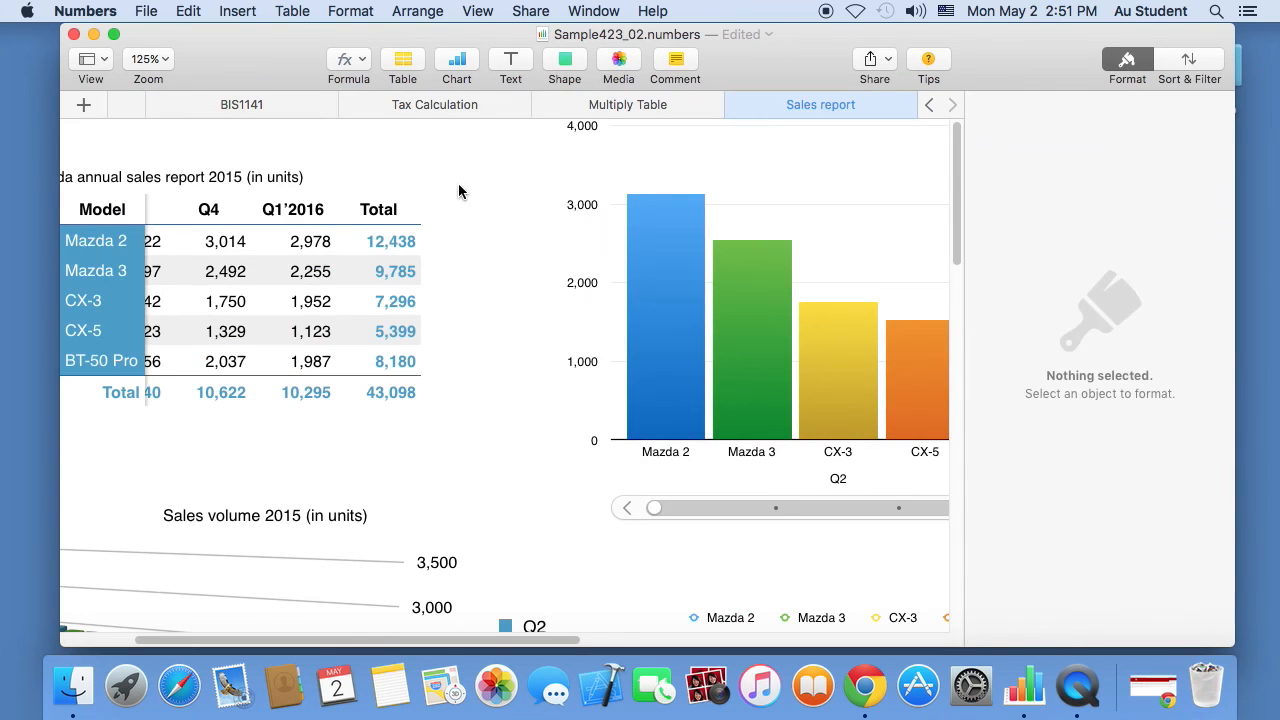
# - Show rulers along the sheet from the View menu
pyautogui.click(375, 8)
pyautogui.moveTo(470, 11)
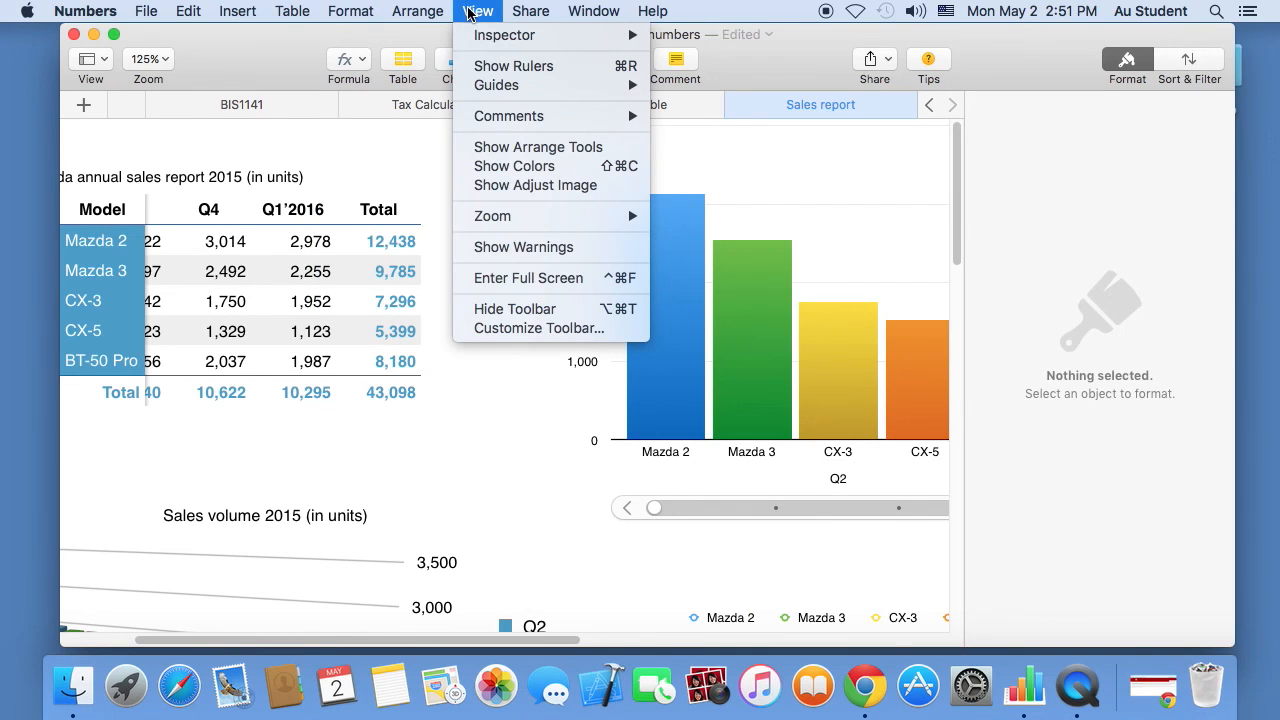
pyautogui.click(511, 66)
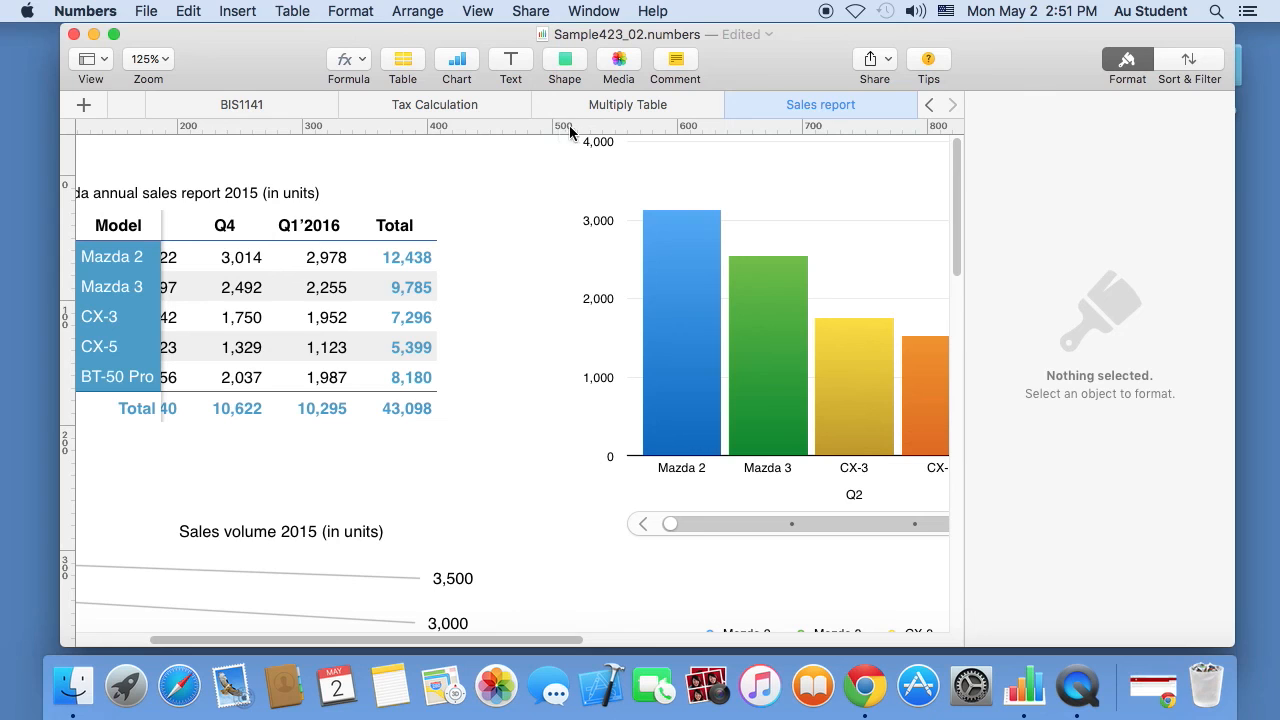
# - Set the ruler units to Centimeters in Numbers preferences
pyautogui.click(100, 11)
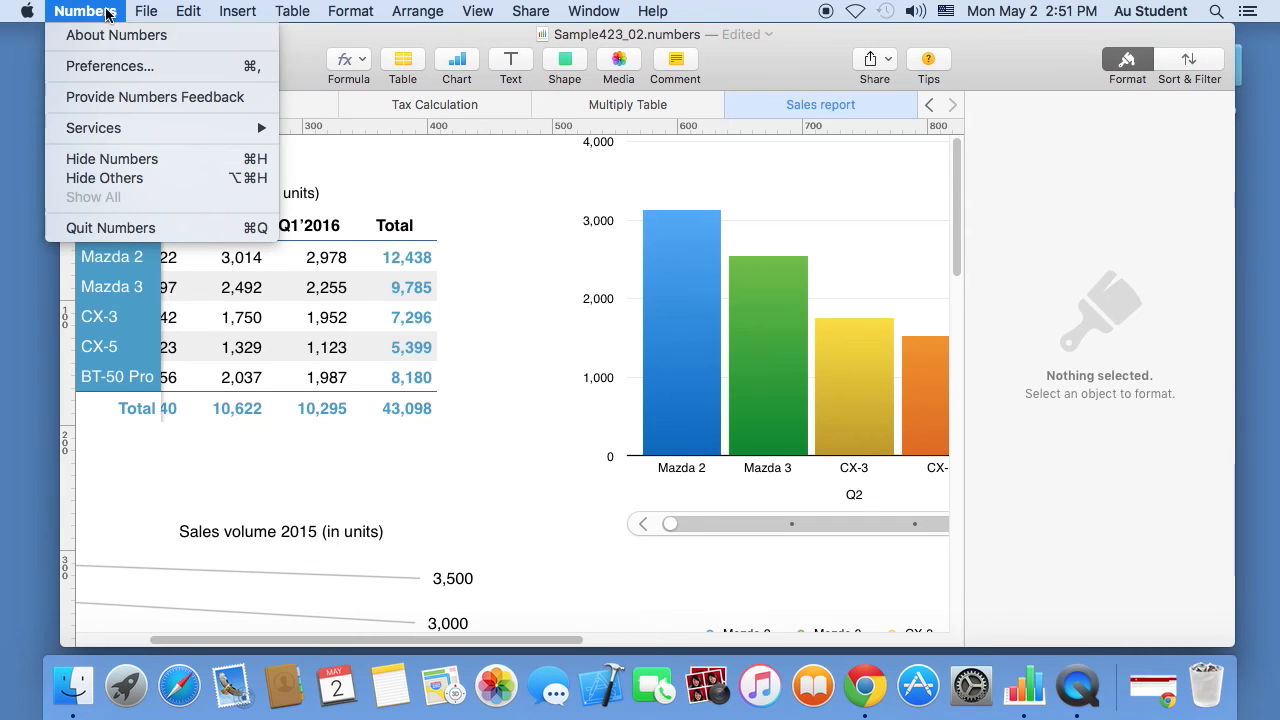
pyautogui.click(110, 66)
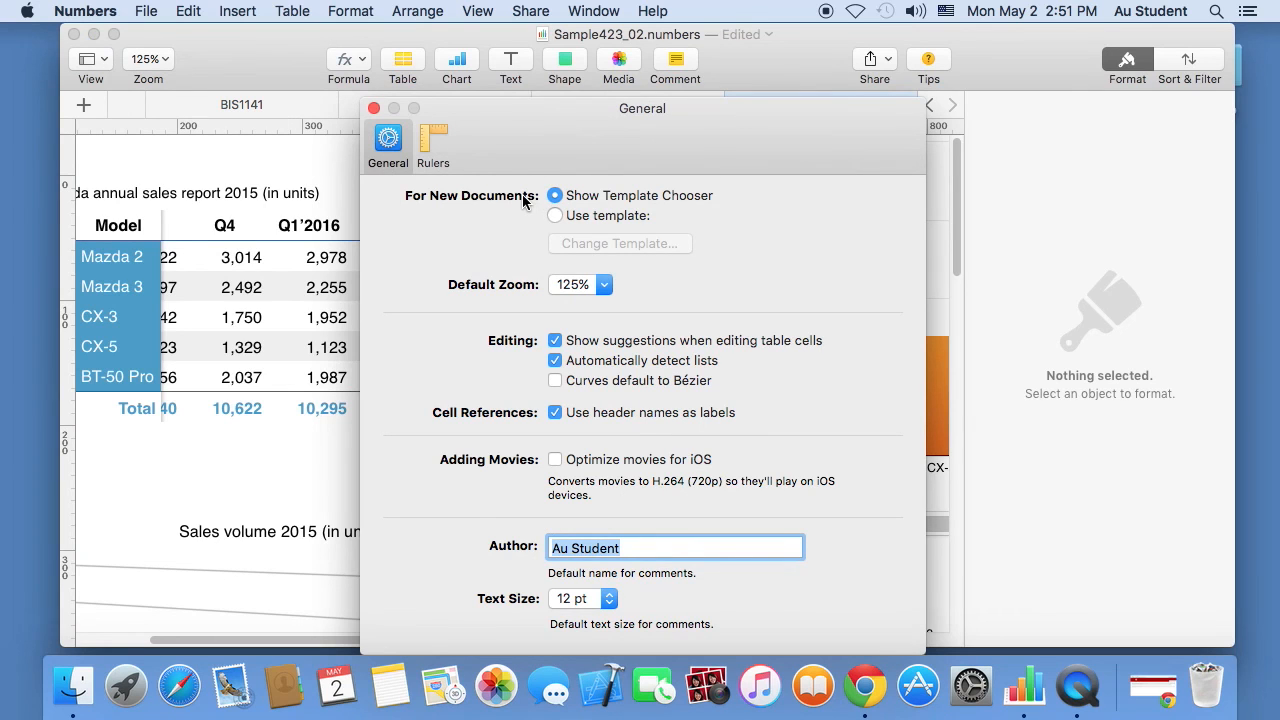
pyautogui.click(431, 147)
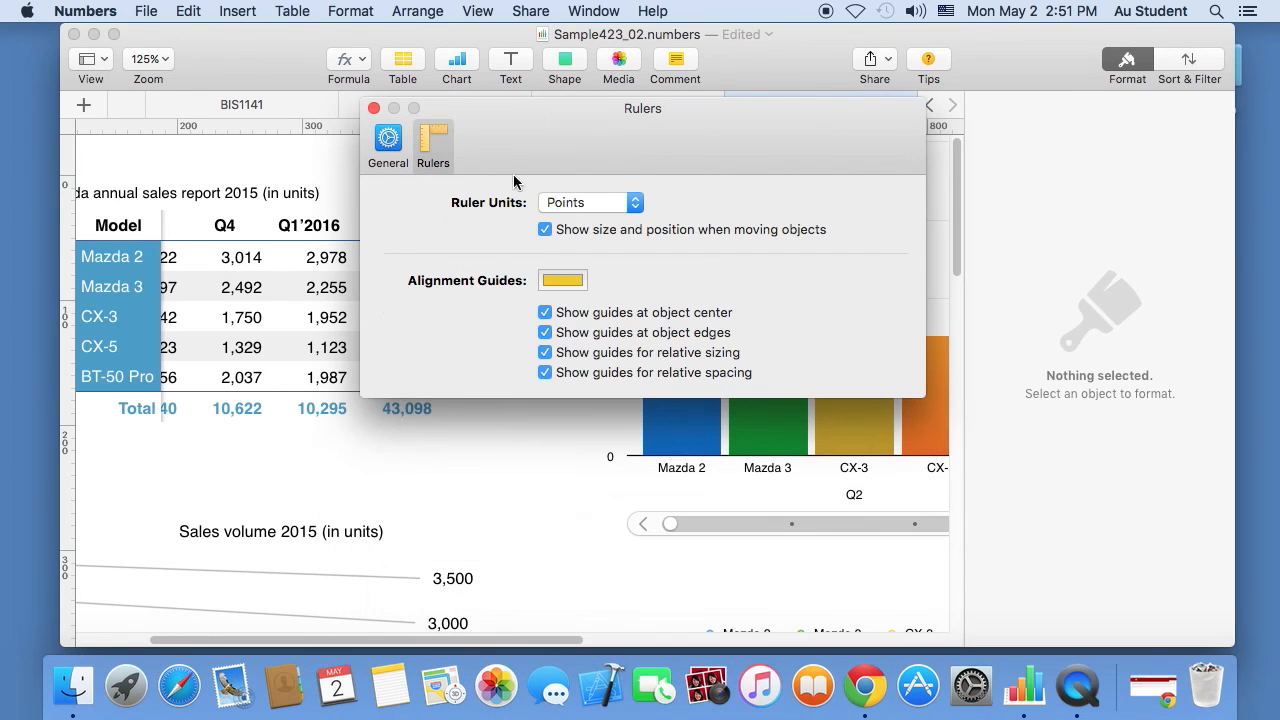
pyautogui.click(571, 204)
pyautogui.click(571, 238)
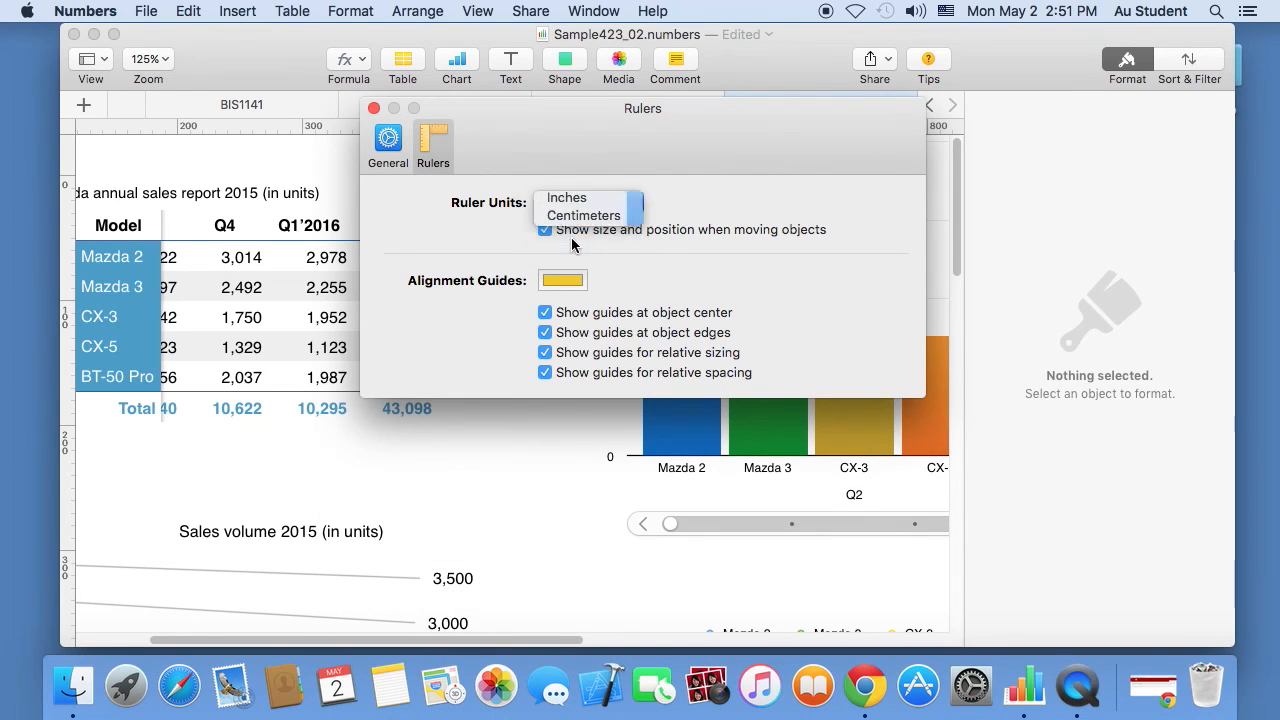
pyautogui.click(374, 109)
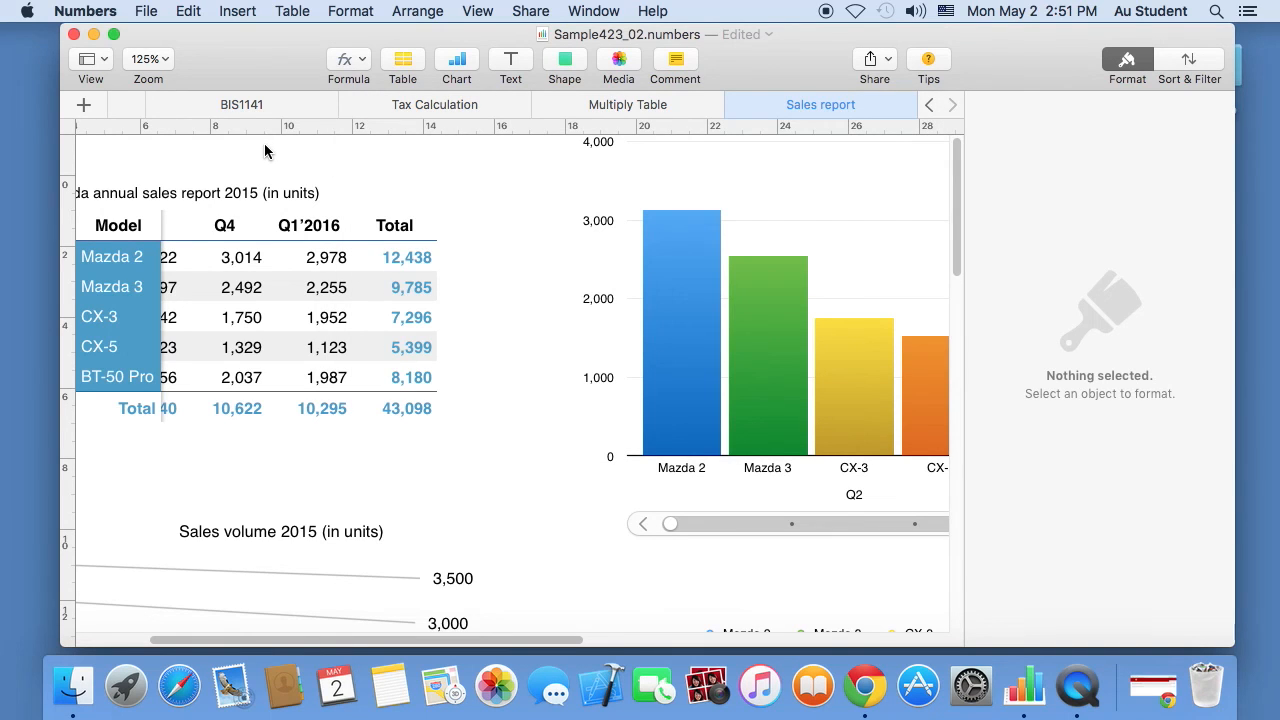
# - Save the workbook Sample423_02.numbers with Command-S
pyautogui.click(256, 9)
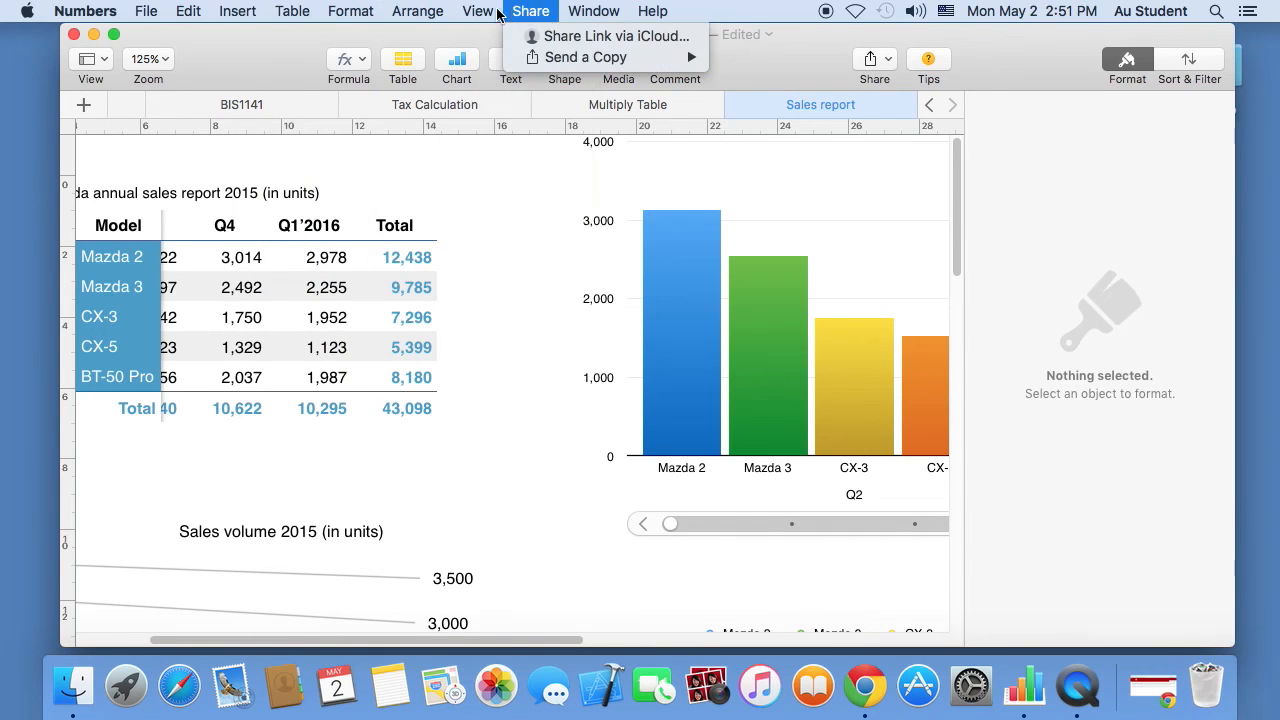
pyautogui.moveTo(487, 12)
pyautogui.moveTo(206, 10)
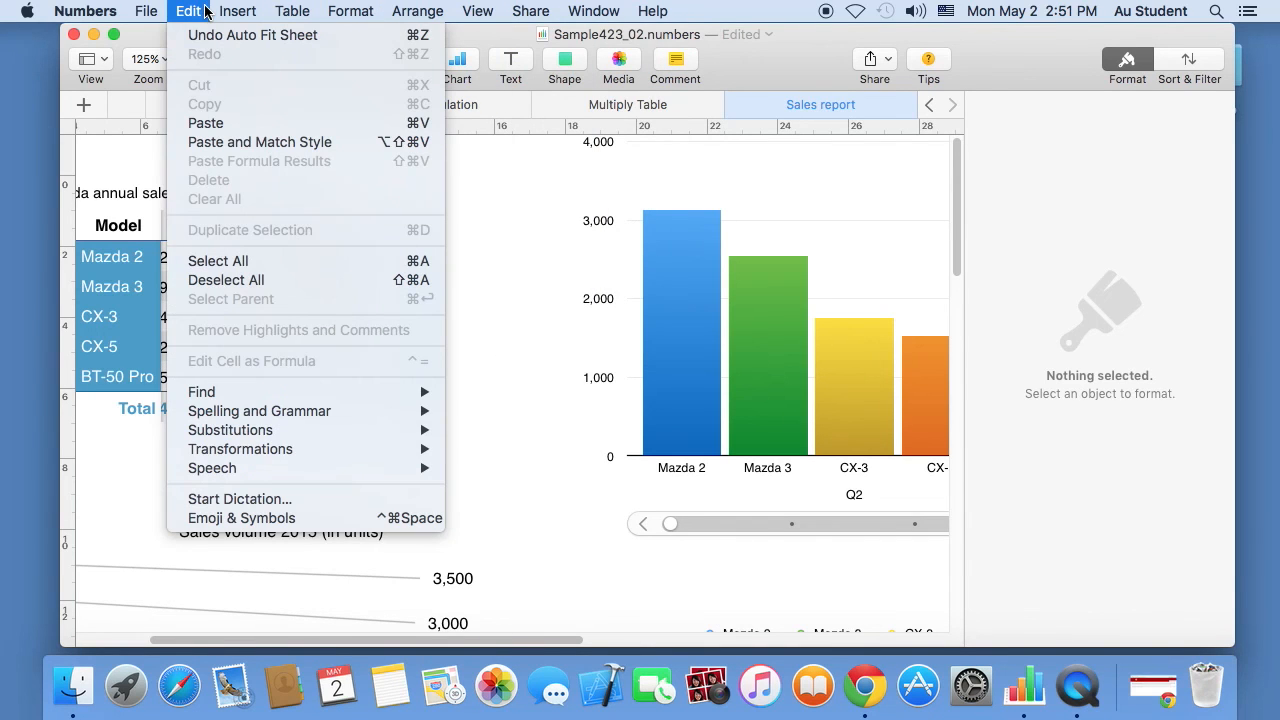
pyautogui.click(504, 257)
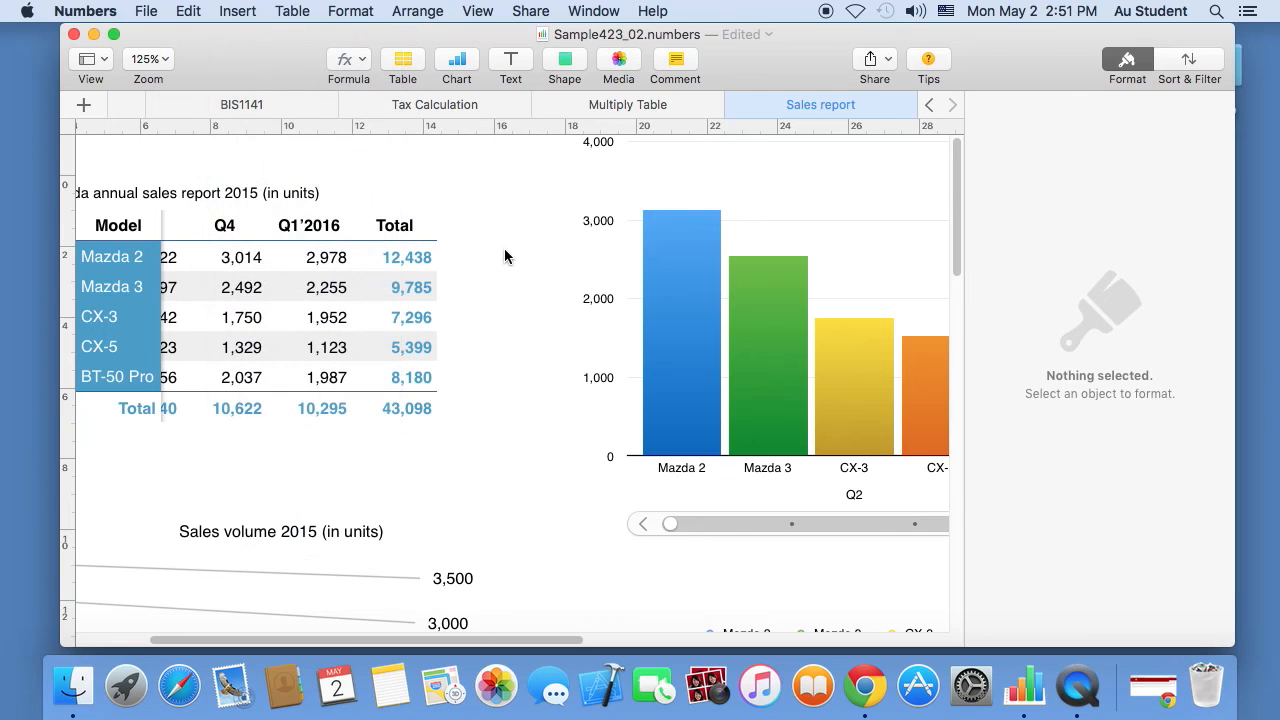
pyautogui.moveTo(957, 184); pyautogui.dragTo(931, 167)
pyautogui.press('super+s')
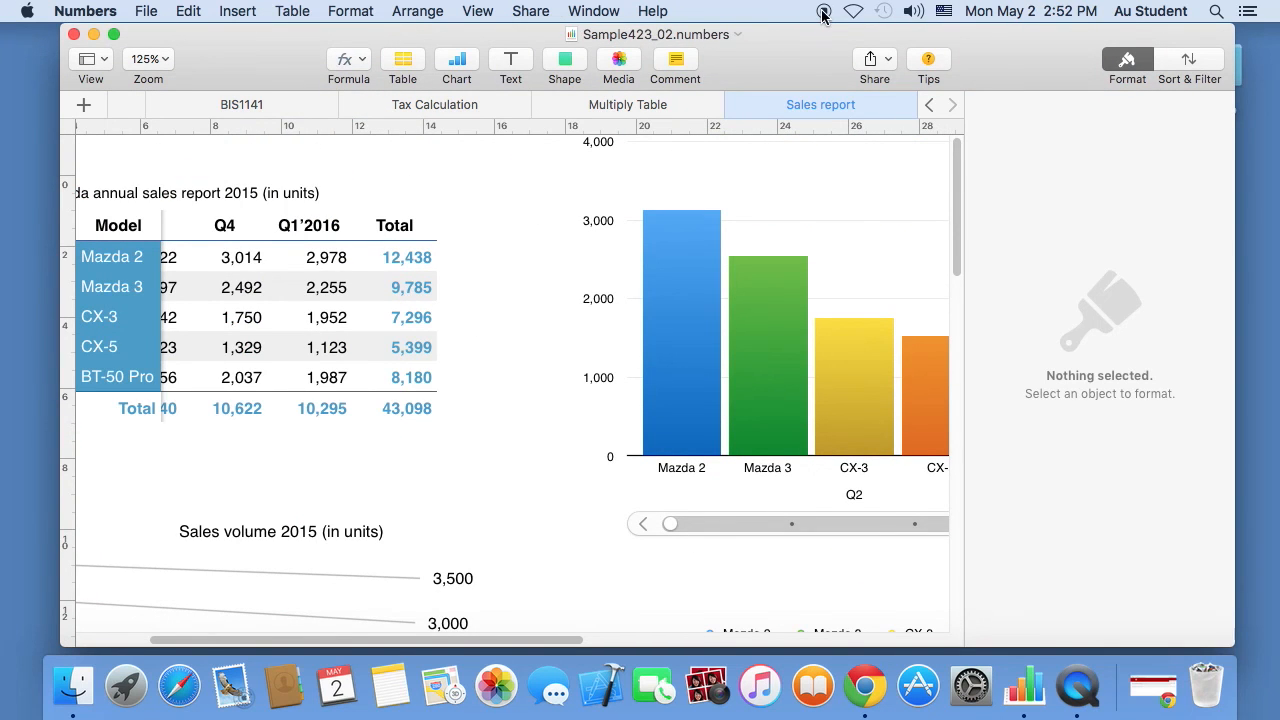